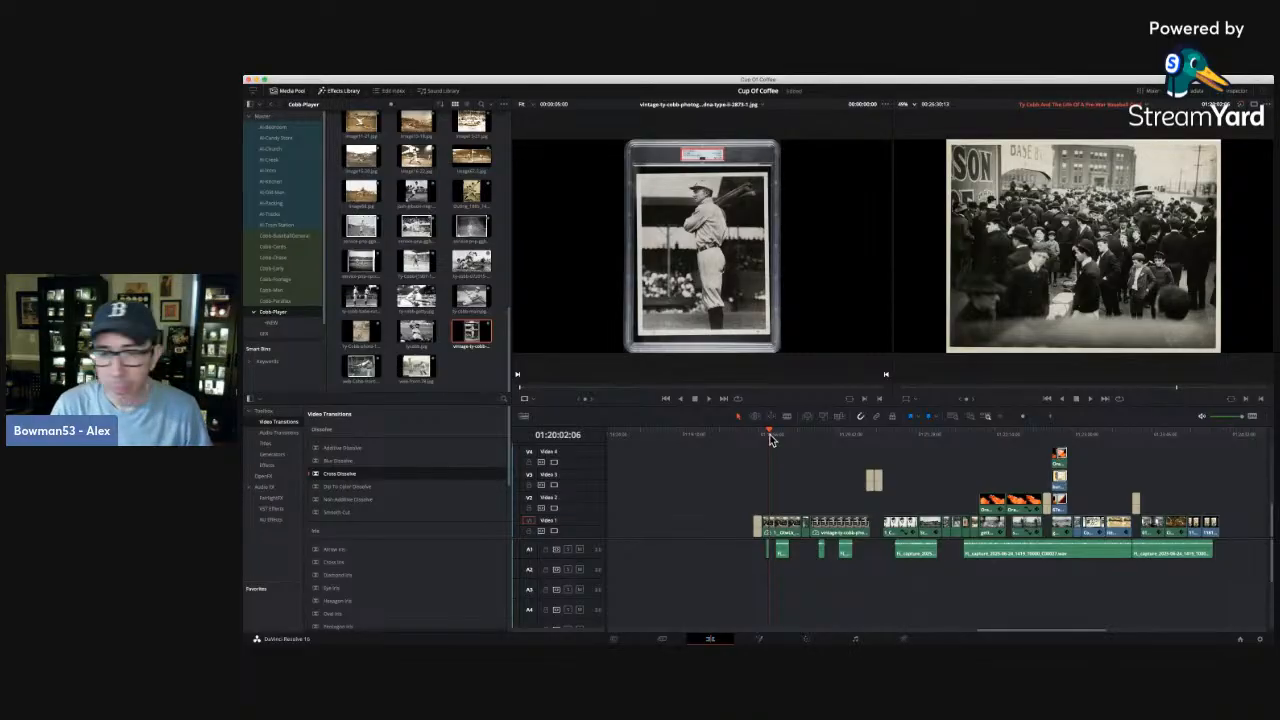
# Enlarge the slabbed Ty Cobb portrait on Video 1 with the Transform overlay and shift it down to frame his upper body.
pyautogui.click(1051, 416)
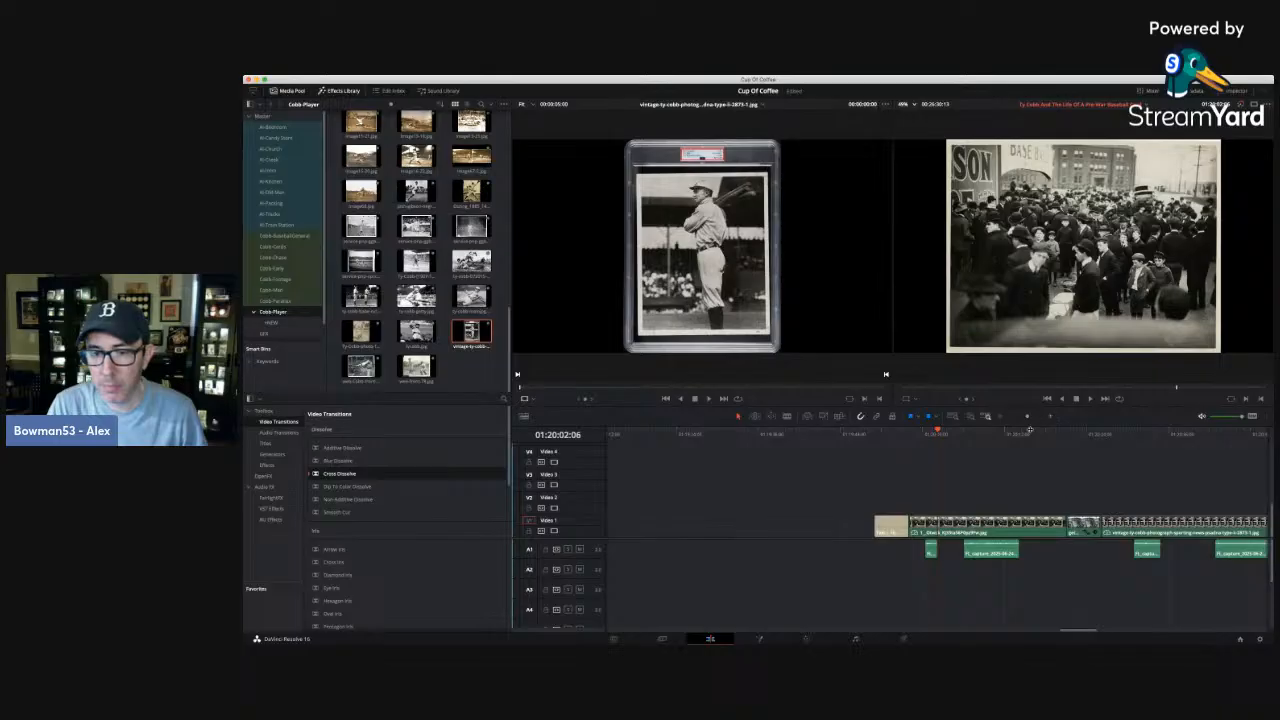
pyautogui.click(972, 434)
pyautogui.moveTo(974, 432); pyautogui.dragTo(1077, 433)
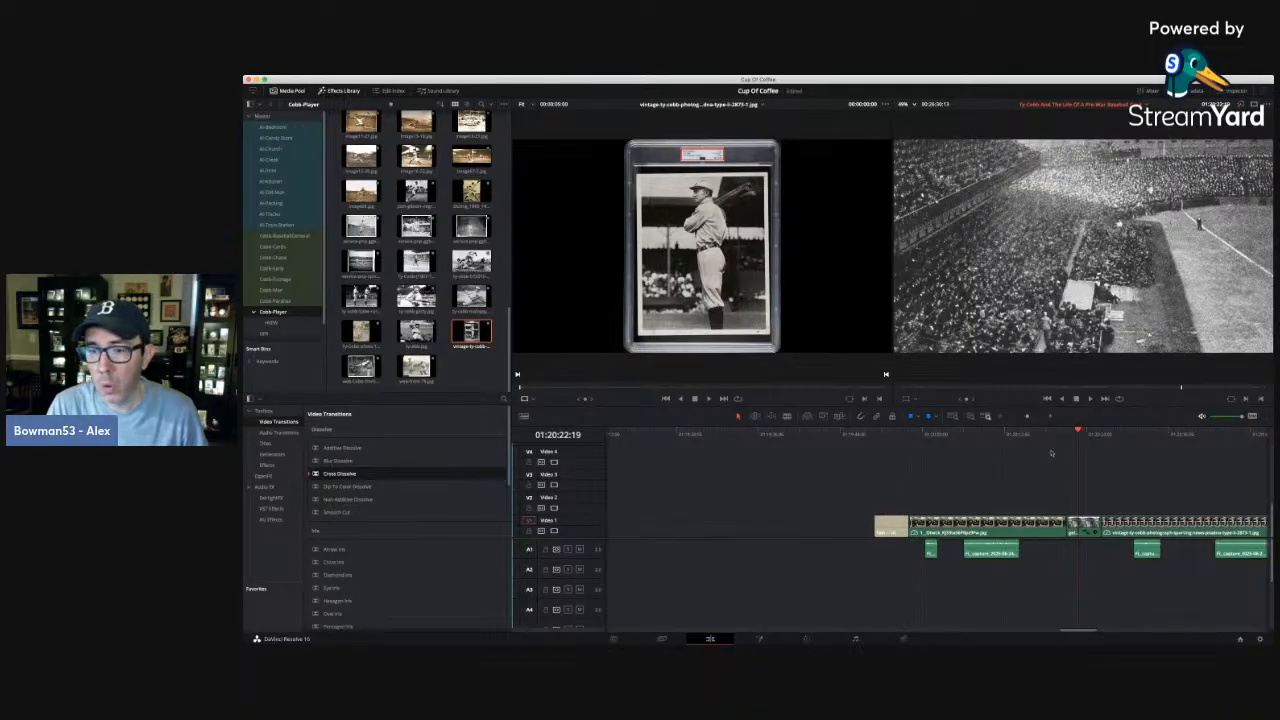
pyautogui.moveTo(1086, 433); pyautogui.dragTo(1132, 433)
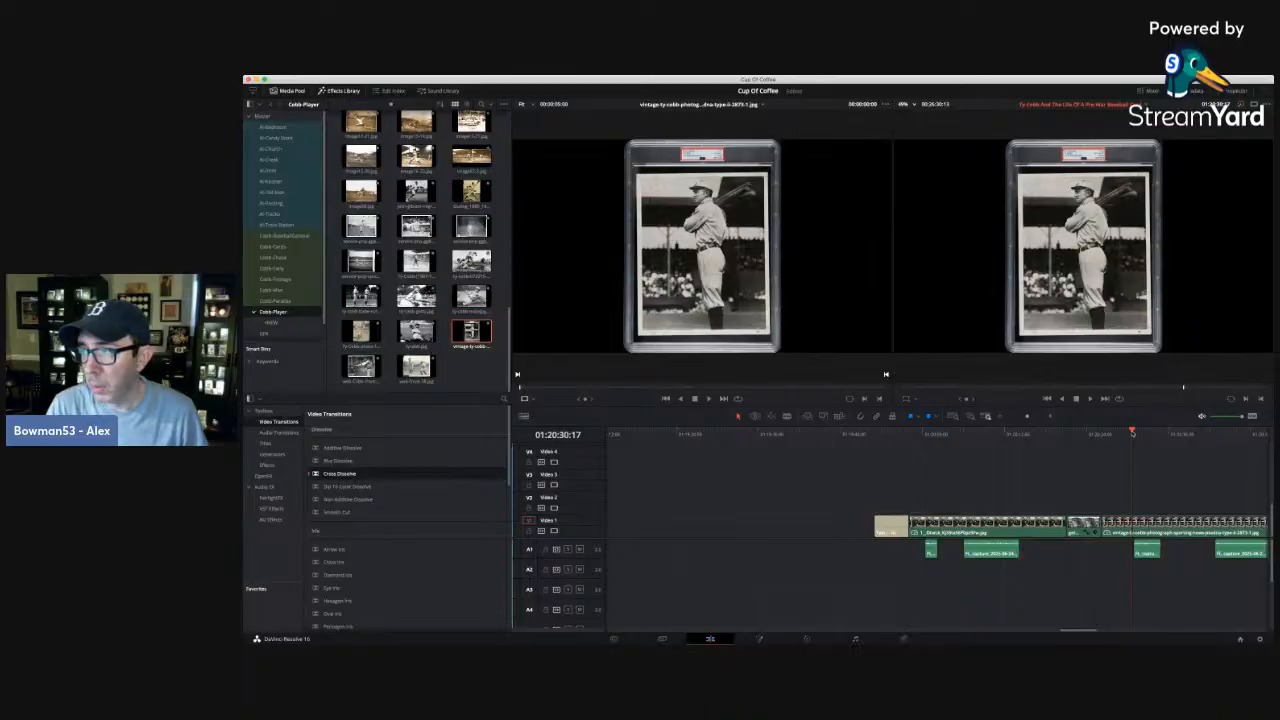
pyautogui.click(1127, 434)
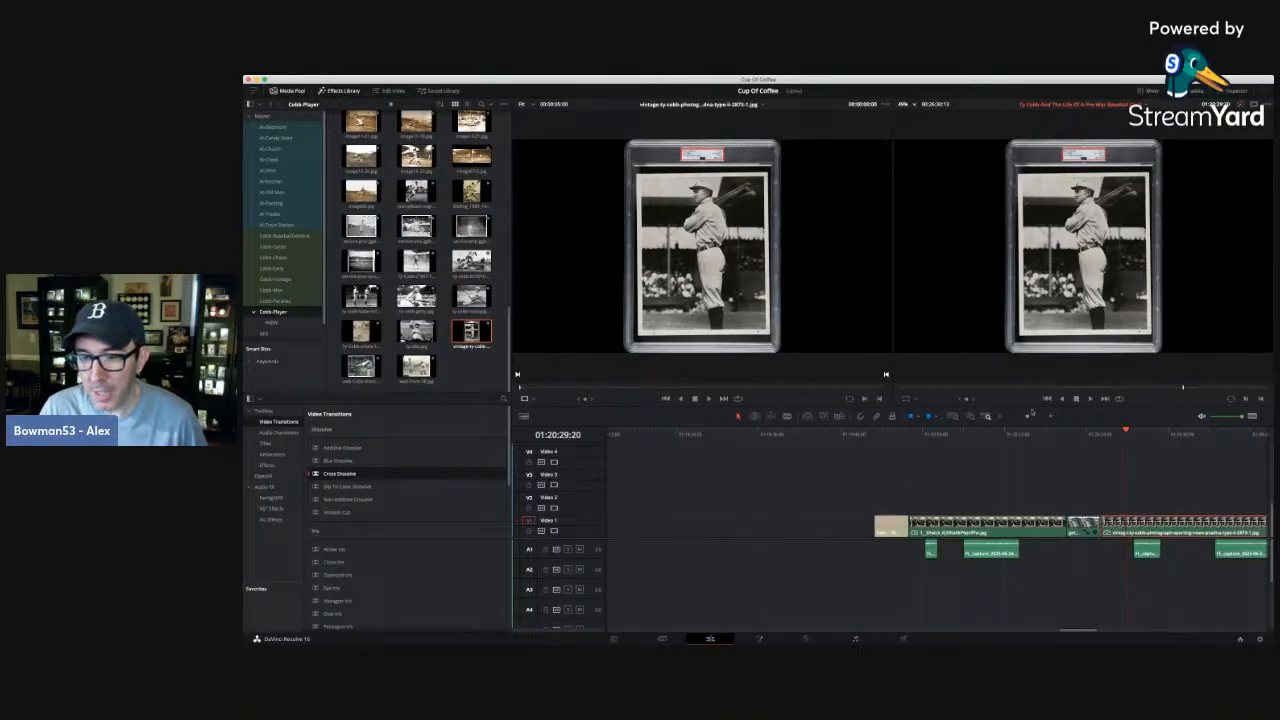
pyautogui.click(907, 399)
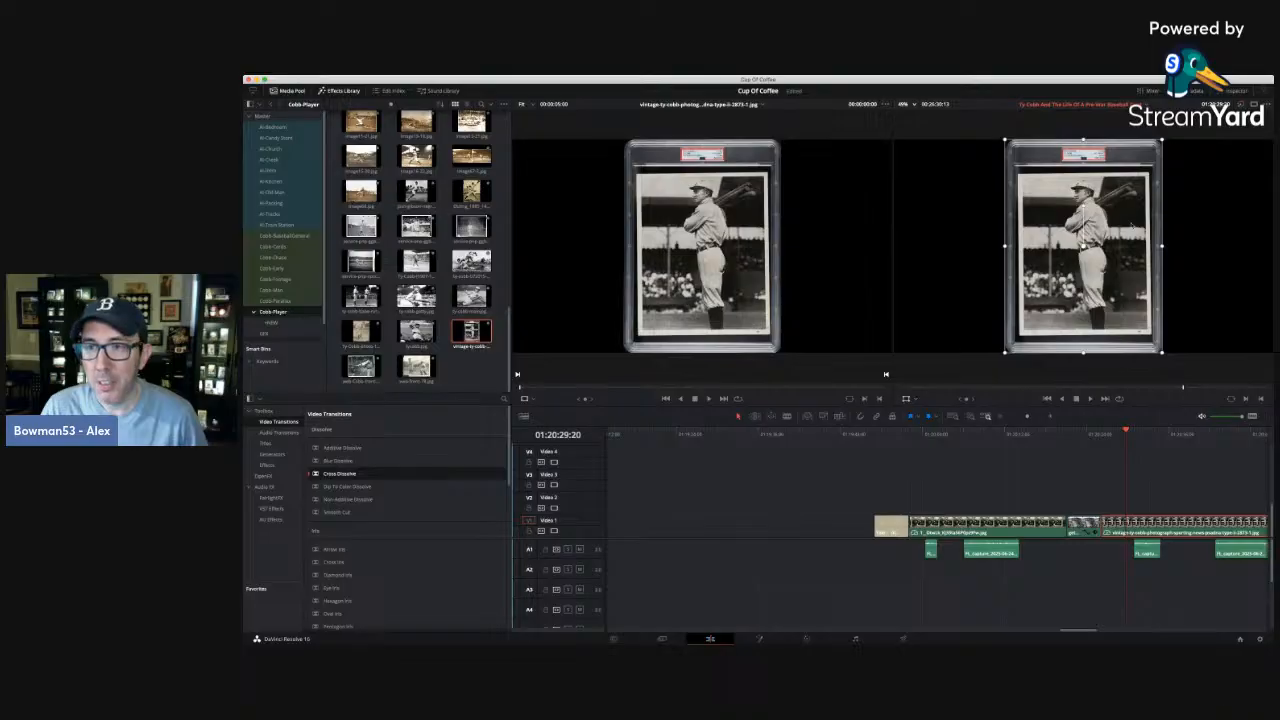
pyautogui.scroll(-5, 1077, 199)
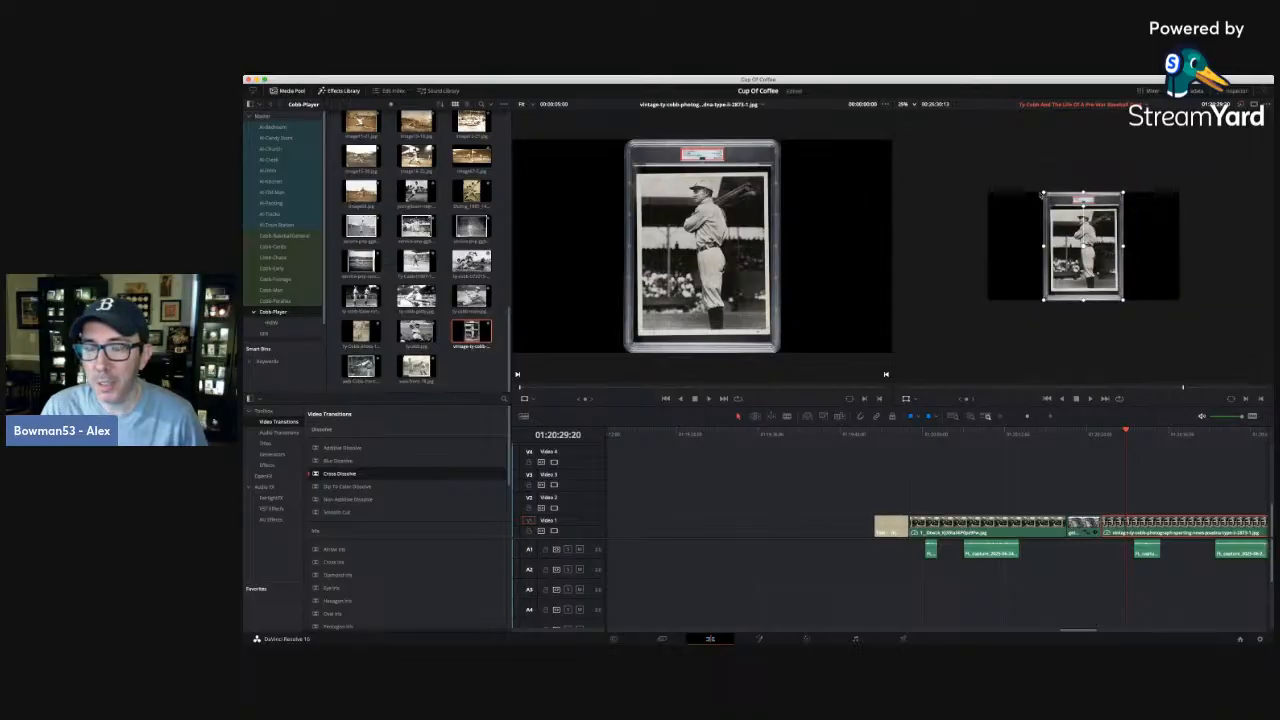
pyautogui.moveTo(1044, 193); pyautogui.dragTo(876, 81)
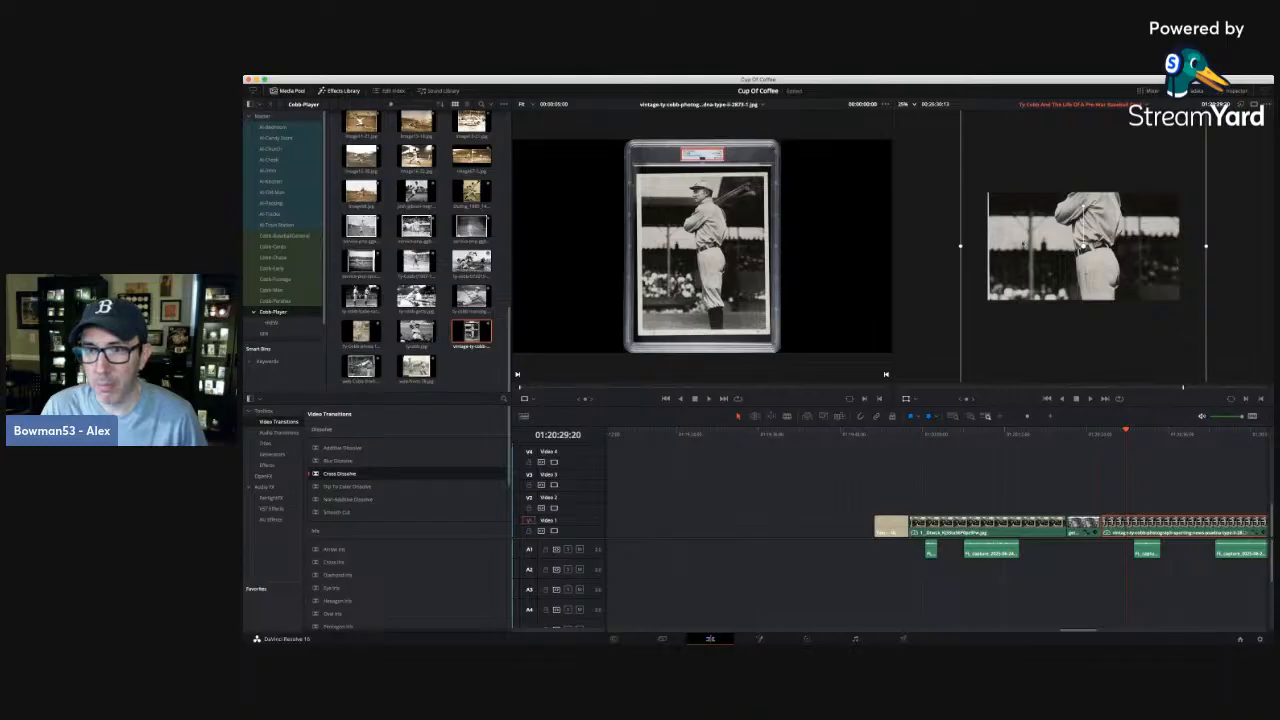
pyautogui.moveTo(1025, 240); pyautogui.dragTo(1024, 293)
# Fine-tune the Cobb portrait's scale and position so the photo fills the whole frame around the player and his bats.
pyautogui.scroll(-1, 1006, 216)
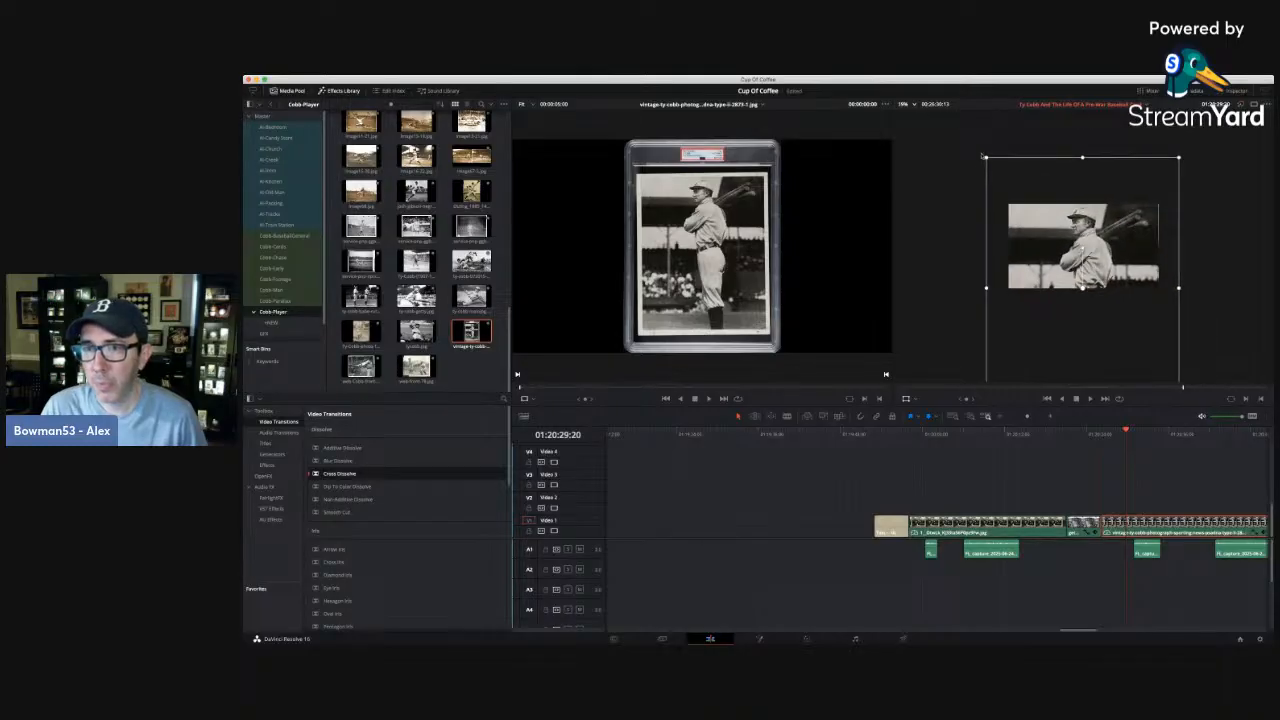
pyautogui.moveTo(984, 157); pyautogui.dragTo(981, 151)
pyautogui.moveTo(1029, 198); pyautogui.dragTo(1027, 204)
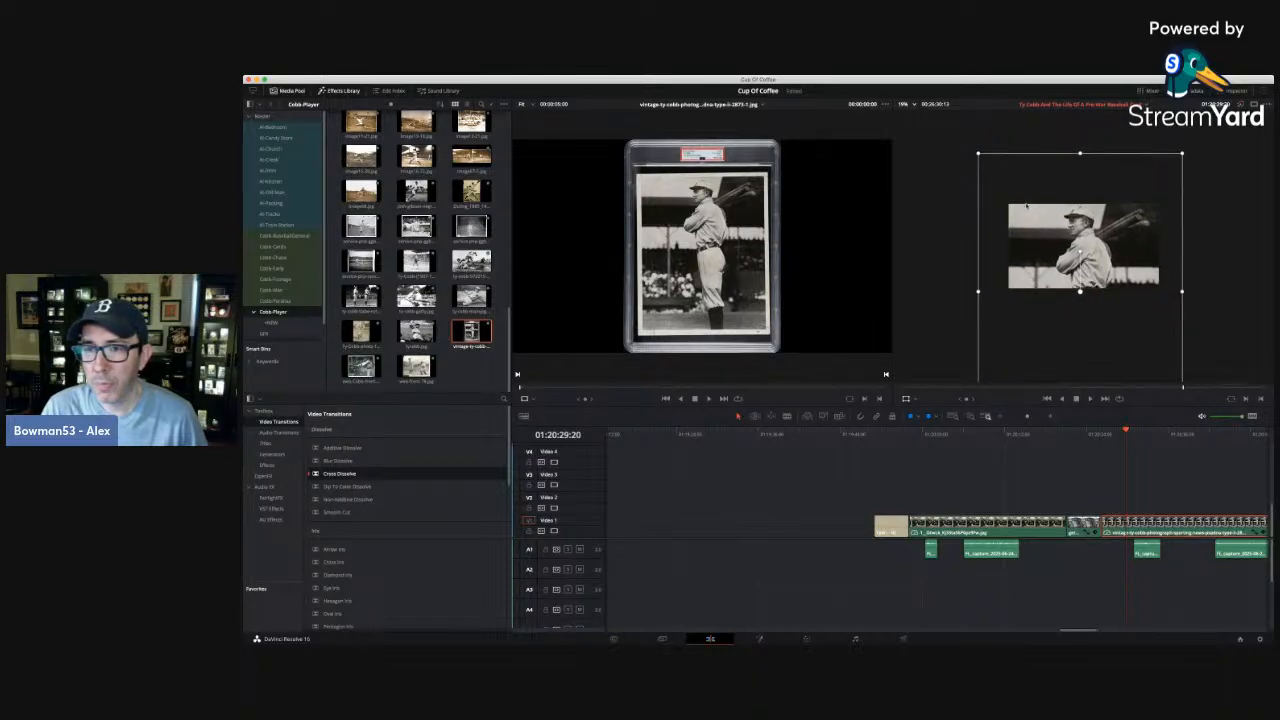
pyautogui.click(901, 116)
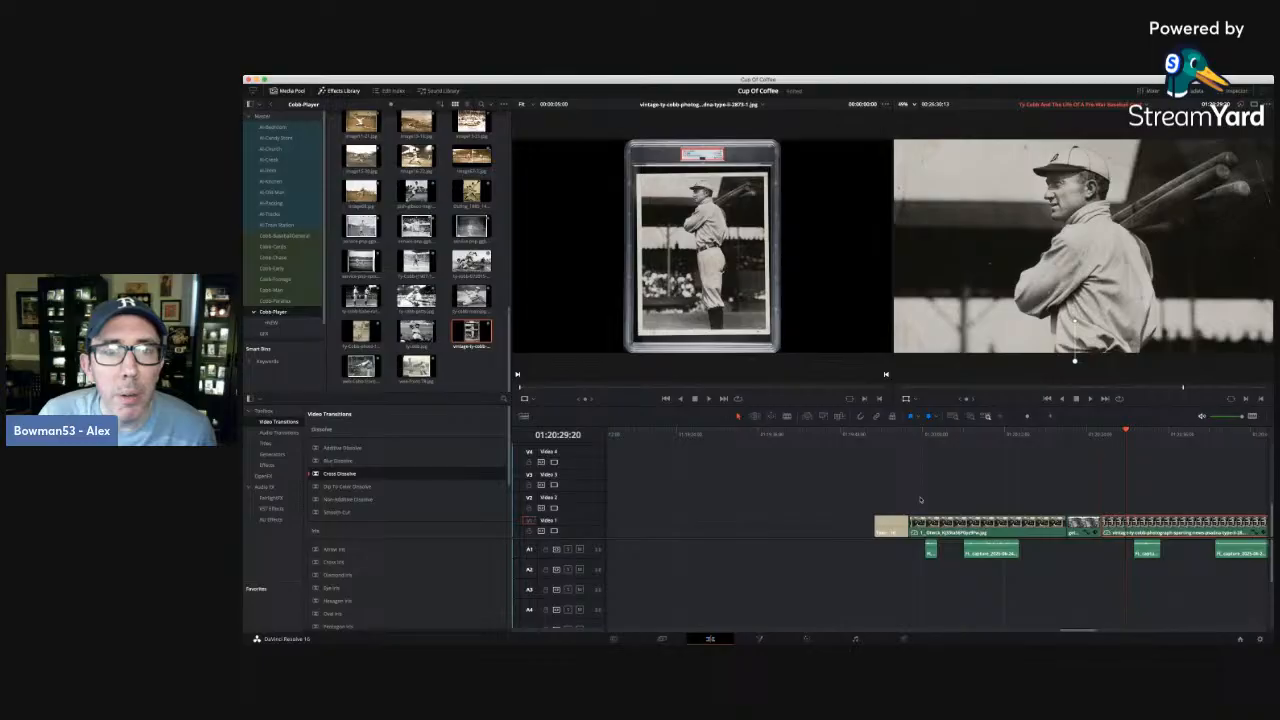
pyautogui.moveTo(947, 207)
pyautogui.mouseDown()
pyautogui.moveTo(945, 310)
pyautogui.moveTo(945, 207)
pyautogui.mouseUp()
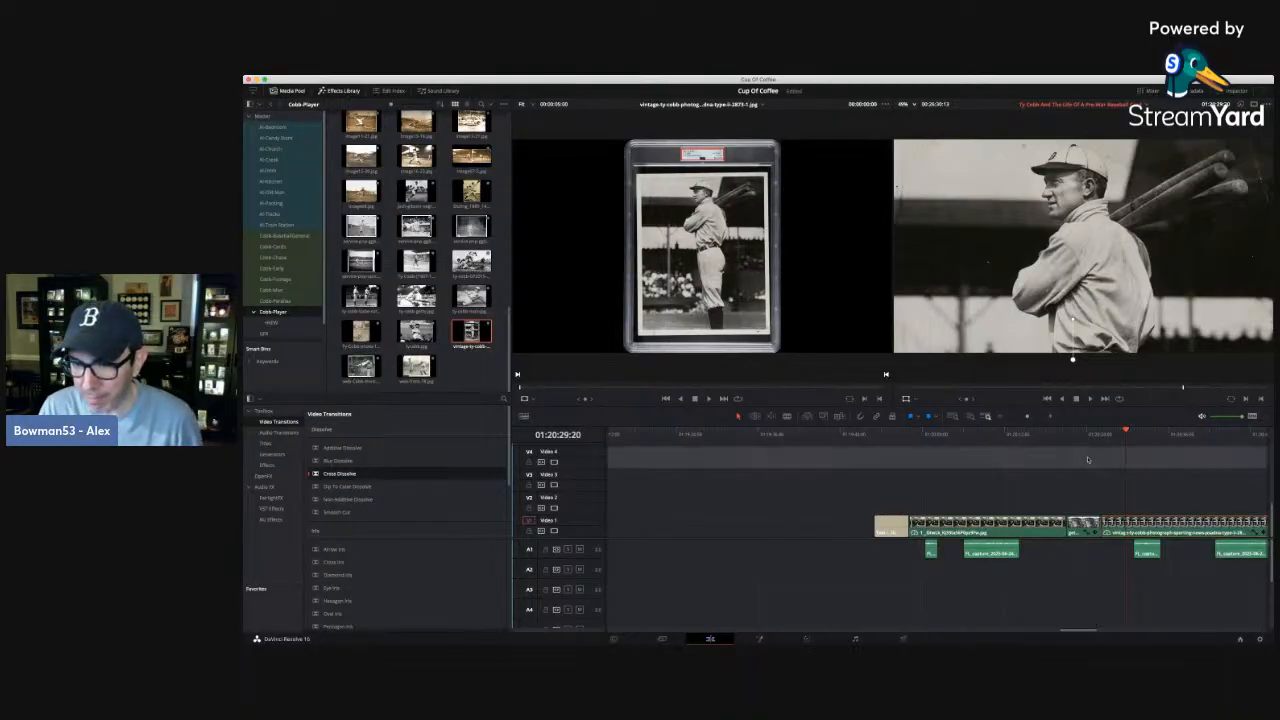
# Review the section's opening by scrubbing through the crowd photo, the stadium photo and the Cobb portrait against the narration clips.
pyautogui.click(1087, 433)
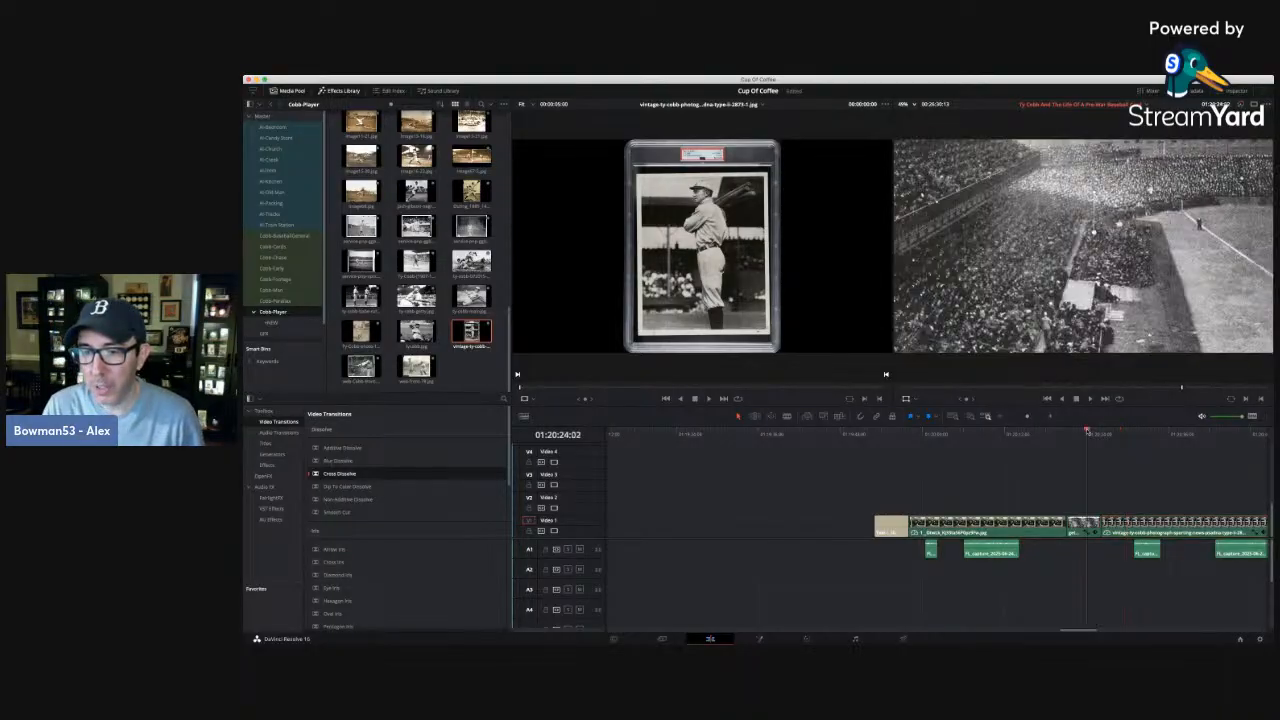
pyautogui.click(1008, 434)
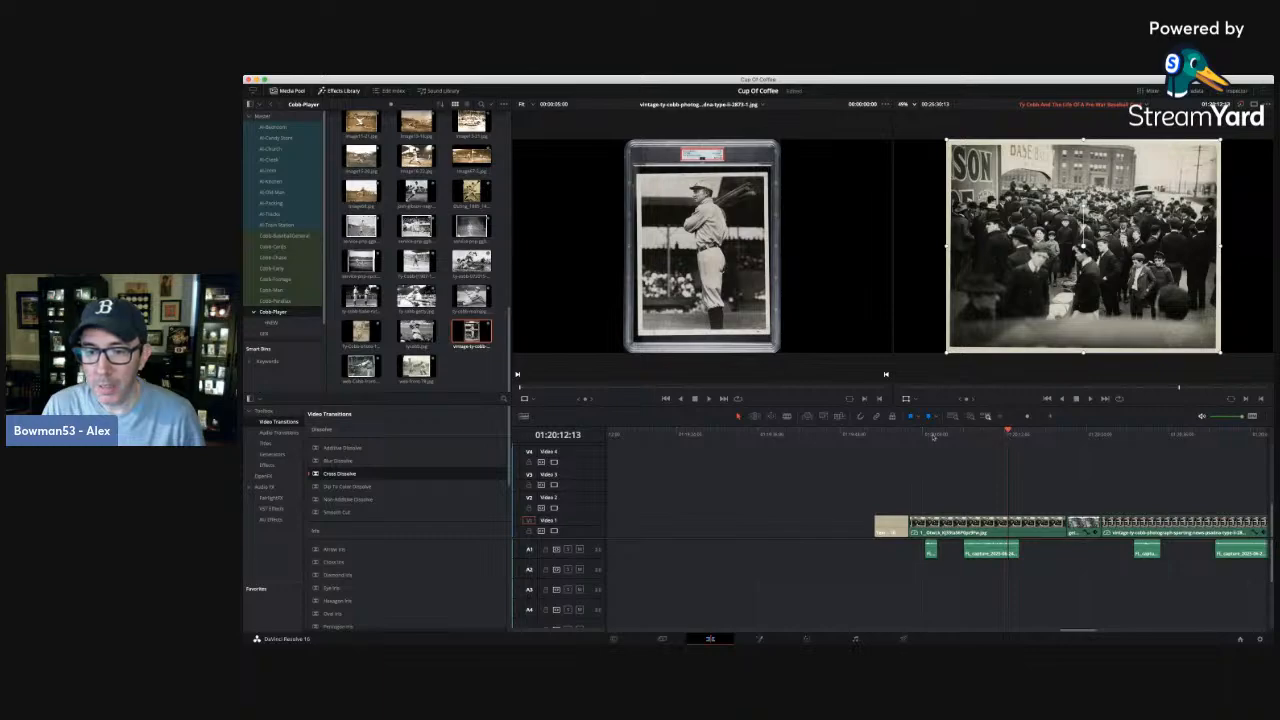
pyautogui.moveTo(933, 437); pyautogui.dragTo(925, 434)
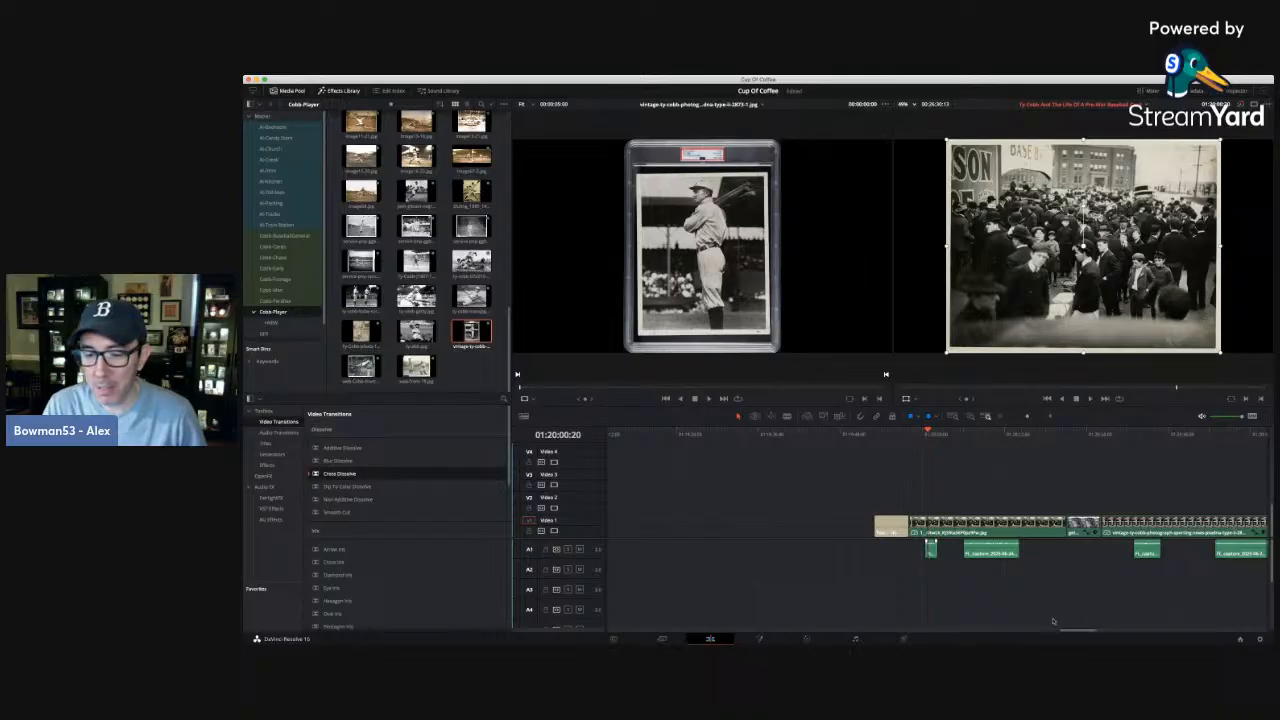
pyautogui.moveTo(1070, 633); pyautogui.dragTo(1079, 634)
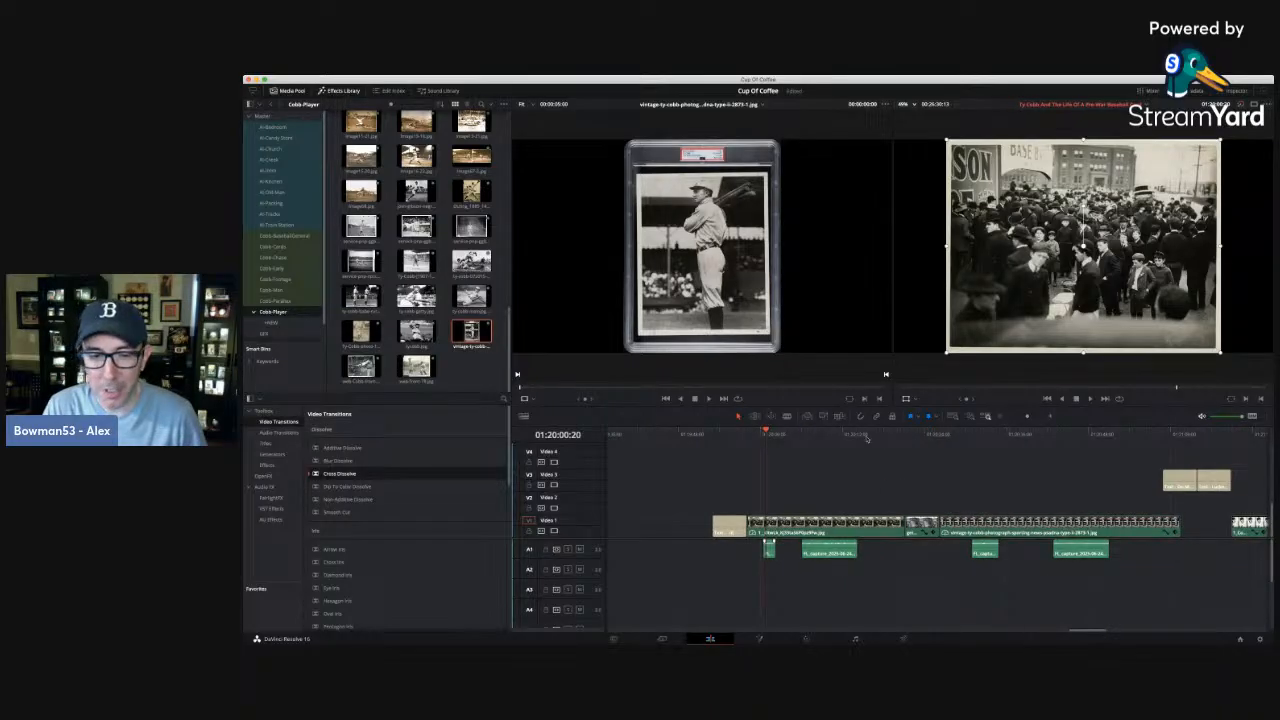
pyautogui.moveTo(785, 435); pyautogui.dragTo(918, 442)
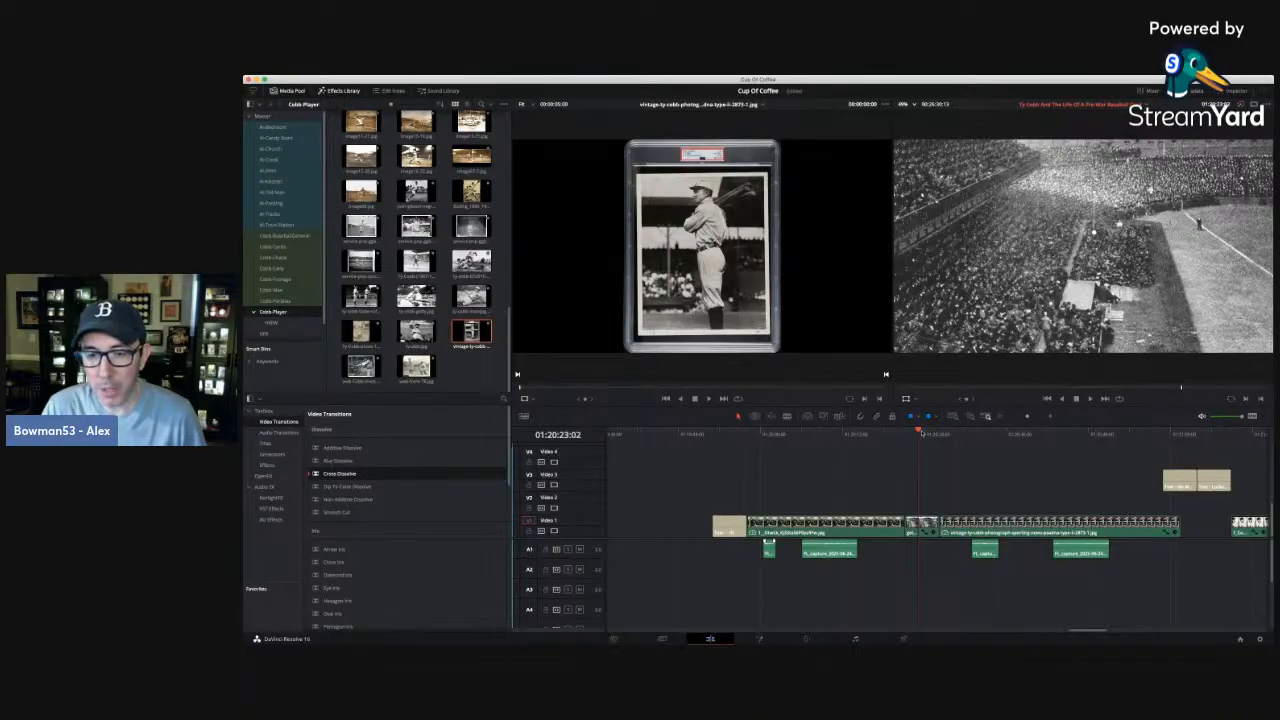
pyautogui.moveTo(918, 433); pyautogui.dragTo(923, 433)
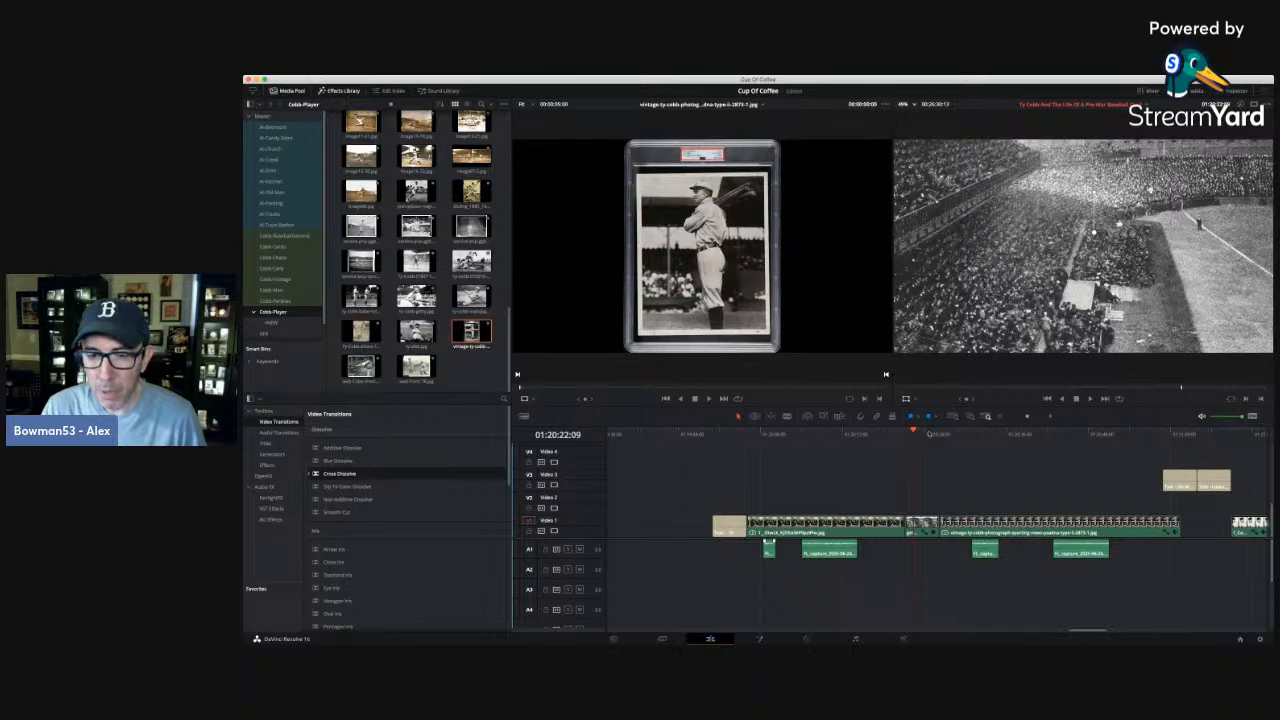
pyautogui.click(922, 434)
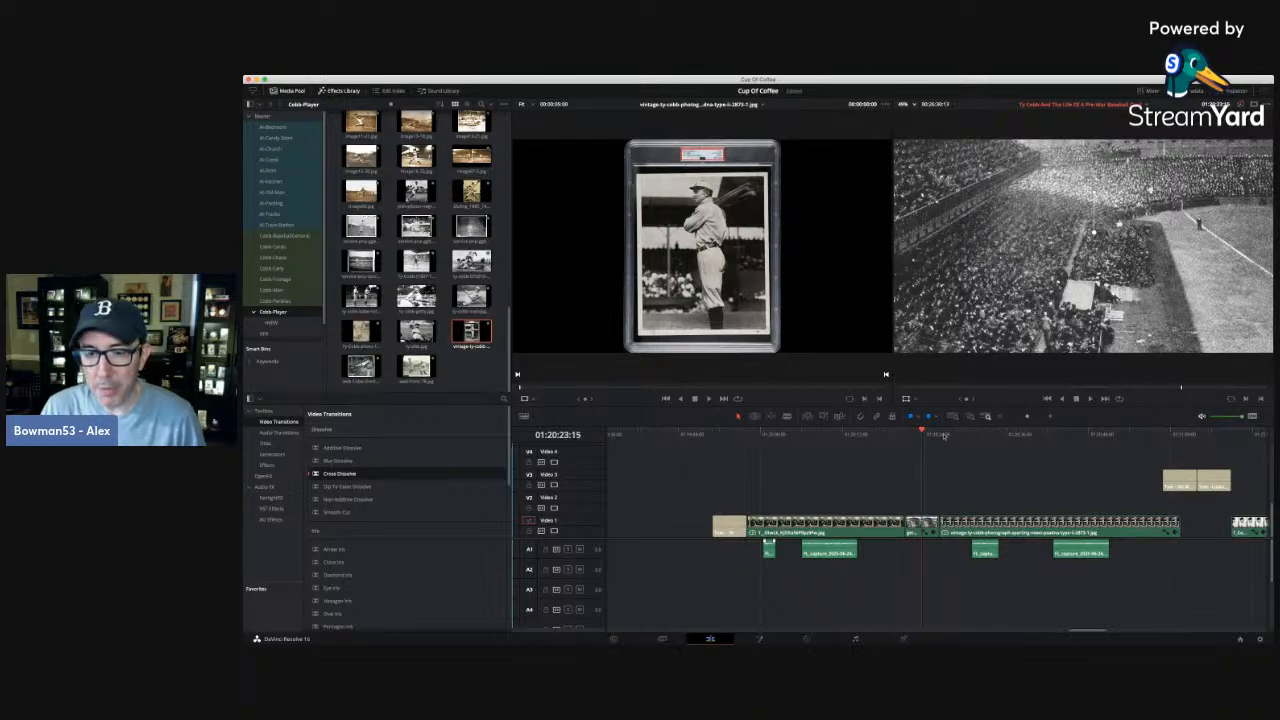
pyautogui.click(965, 434)
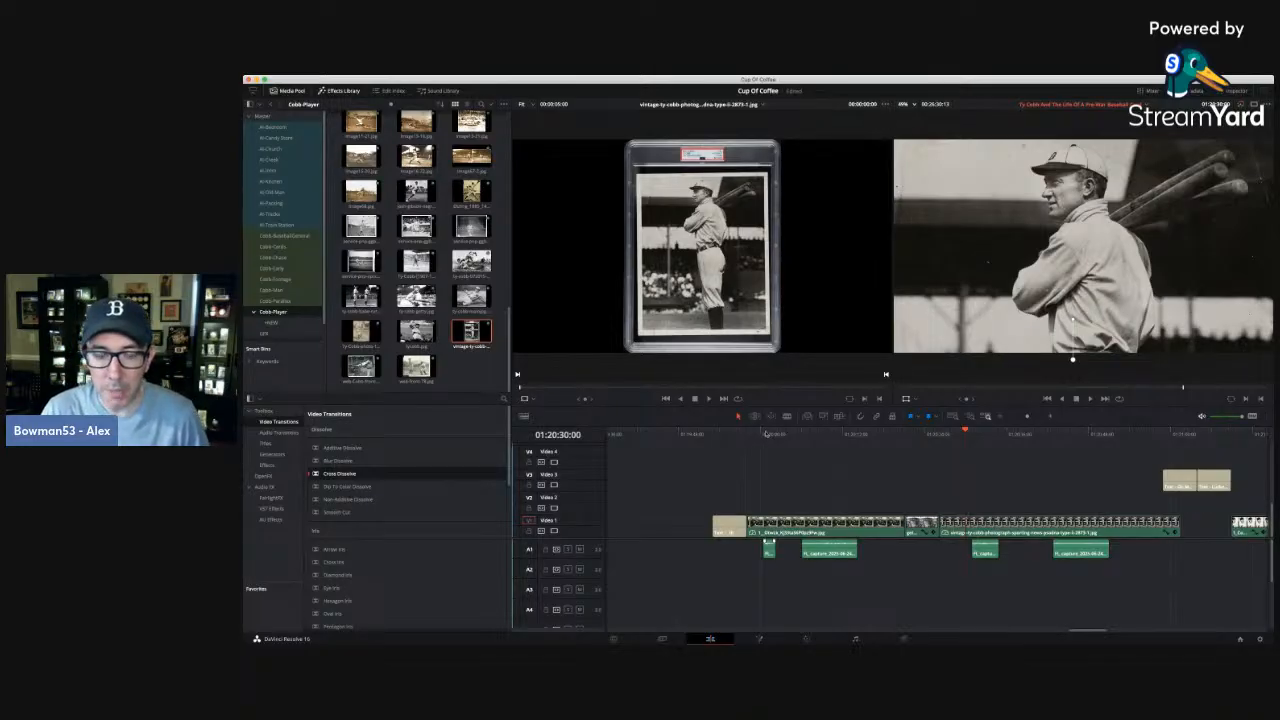
pyautogui.click(760, 434)
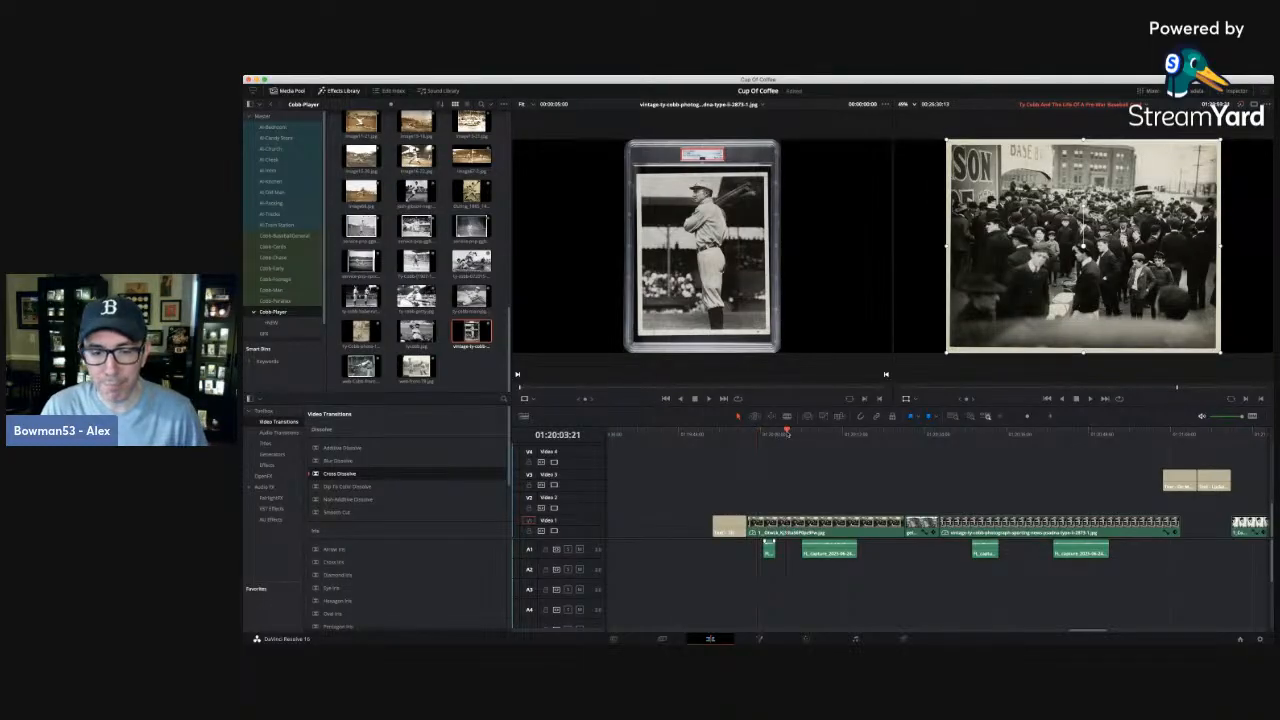
pyautogui.click(872, 434)
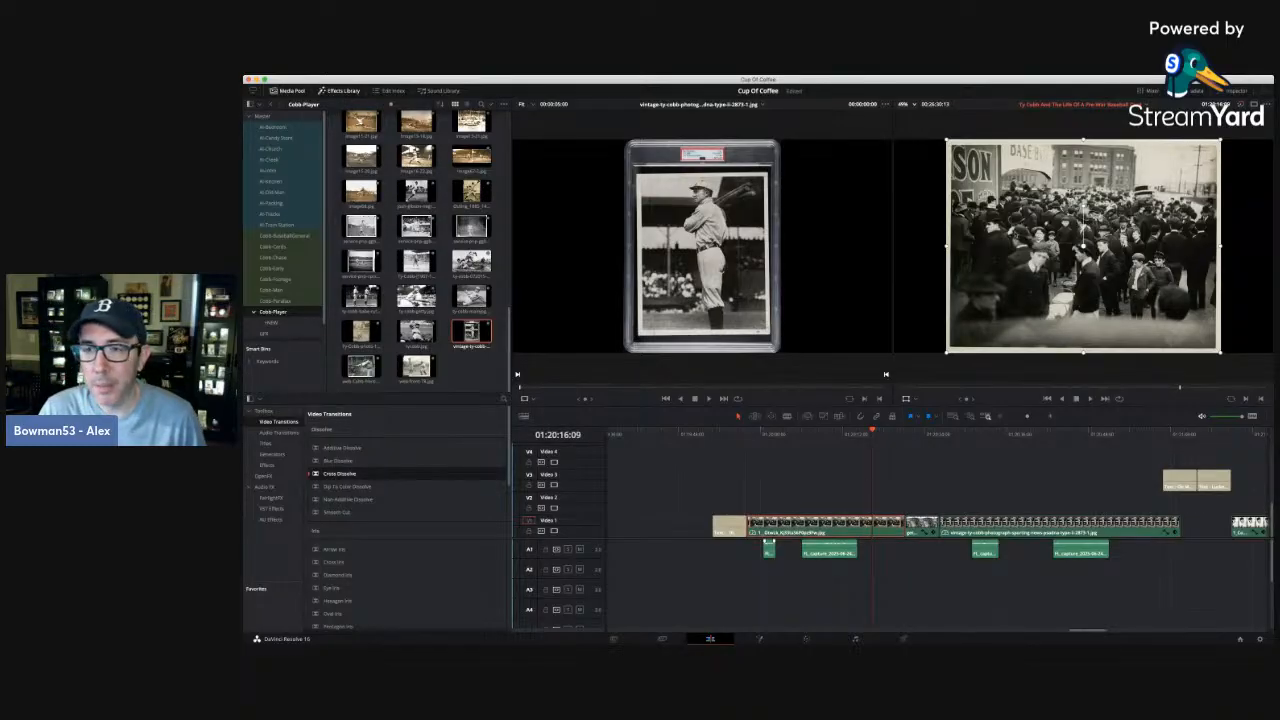
# Move the second narration clip slightly earlier and trim the end of the crowd photo clip back to just before it.
pyautogui.click(758, 433)
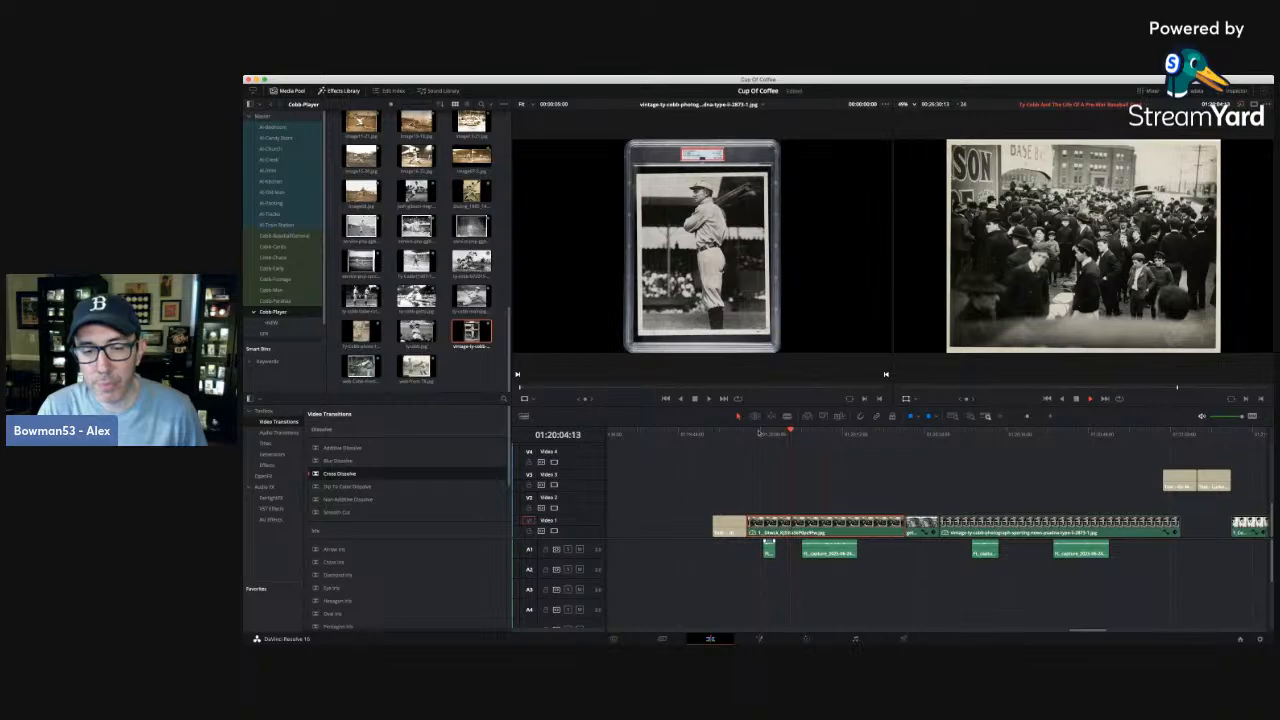
pyautogui.moveTo(834, 552); pyautogui.dragTo(824, 552)
pyautogui.press('space')
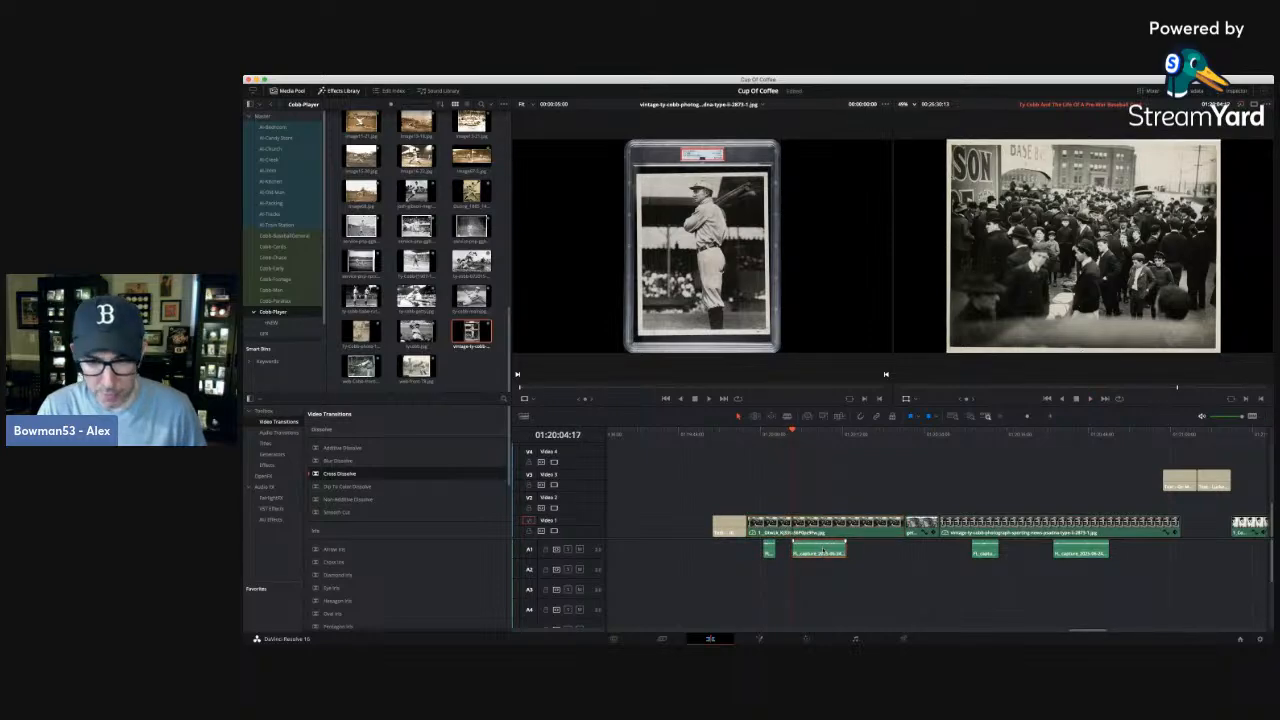
pyautogui.click(783, 433)
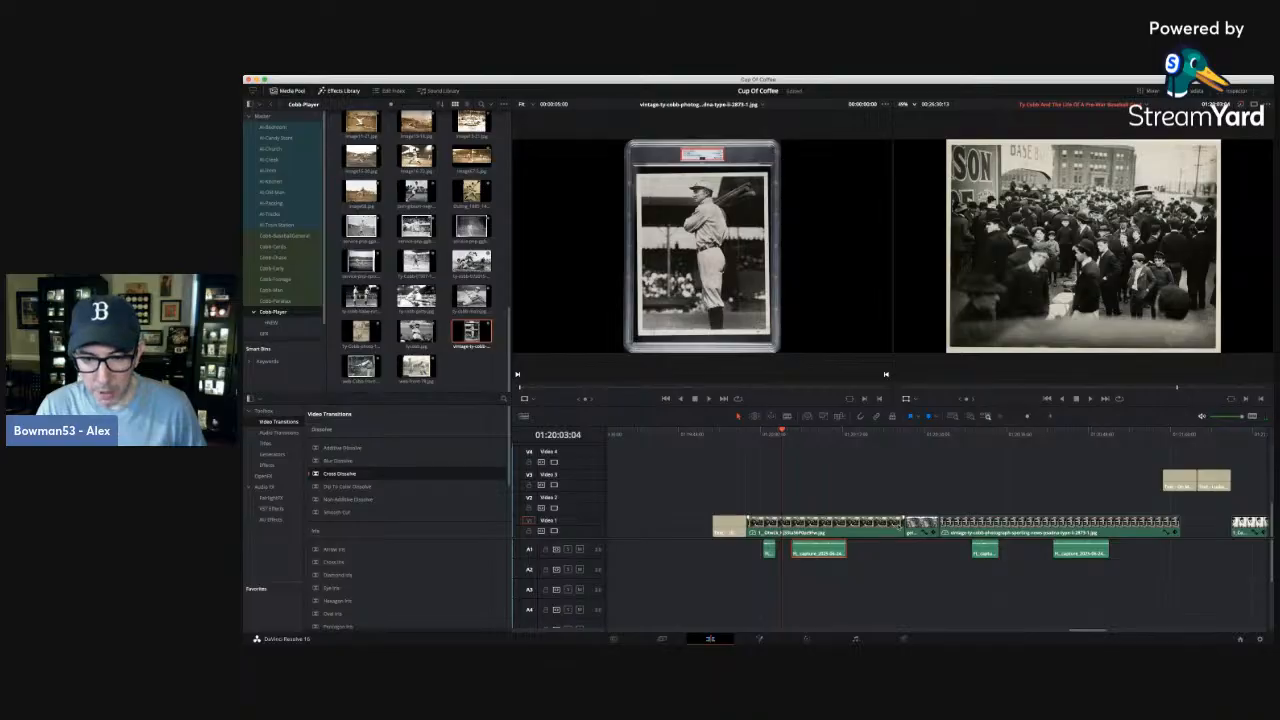
pyautogui.moveTo(903, 522); pyautogui.dragTo(781, 522)
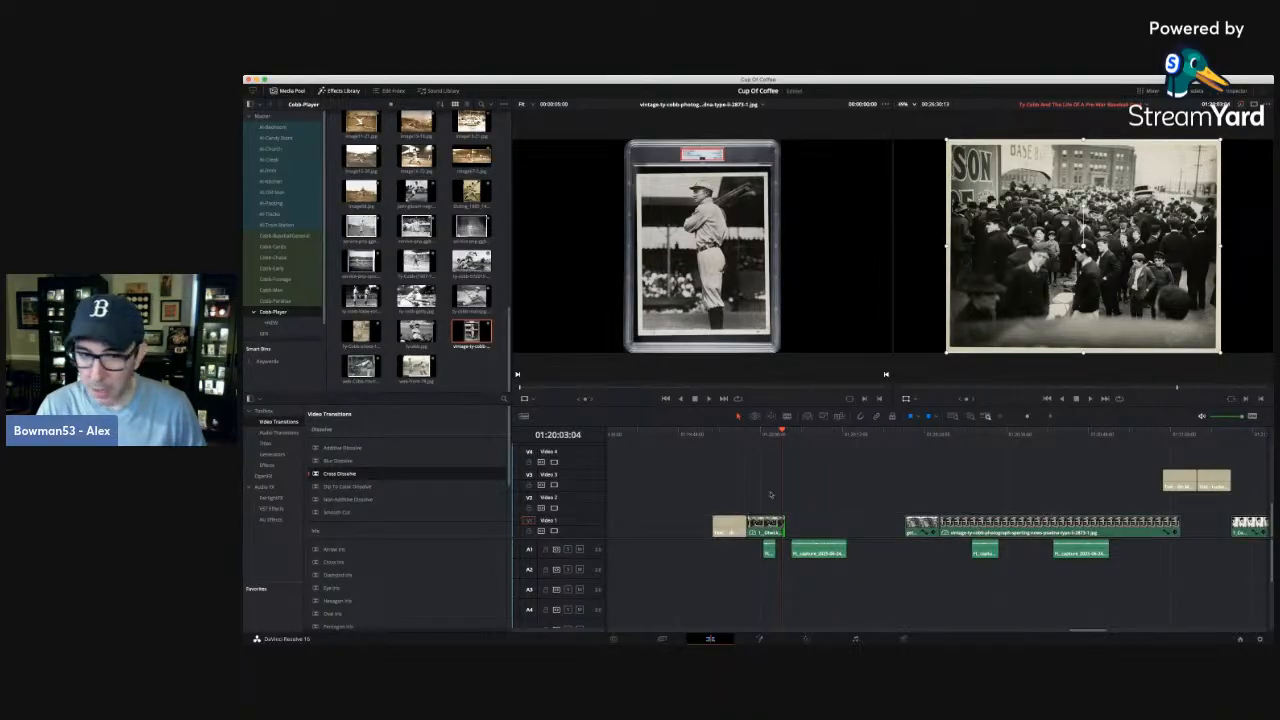
# Enlarge the crowd photo with the Transform overlay until it fills the frame, and nudge it slightly down.
pyautogui.click(762, 432)
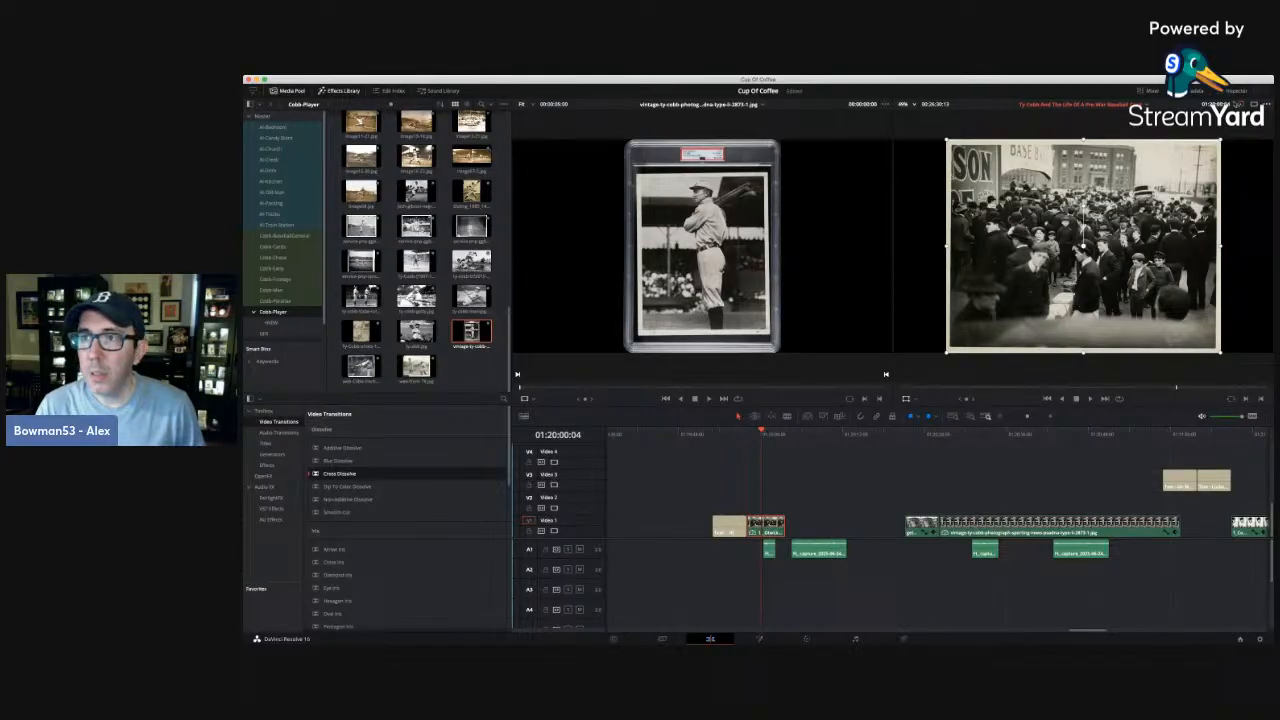
pyautogui.scroll(-2, 1083, 245)
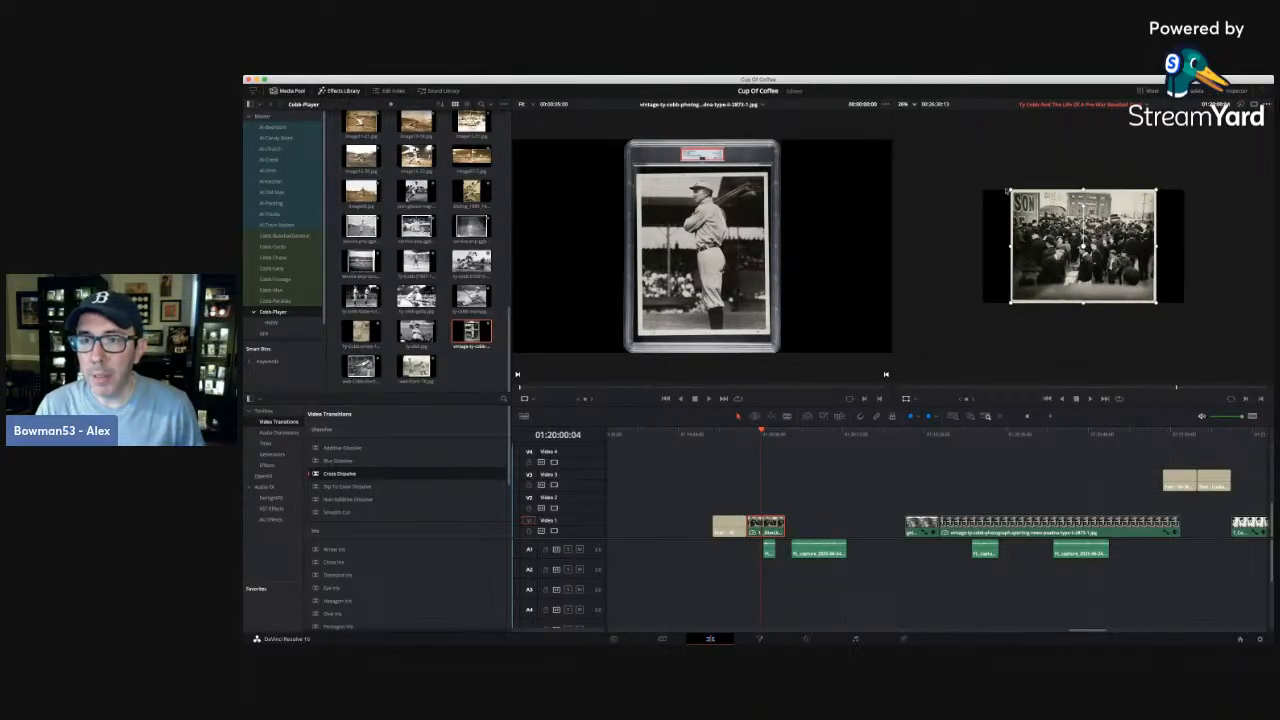
pyautogui.moveTo(1010, 190); pyautogui.dragTo(960, 166)
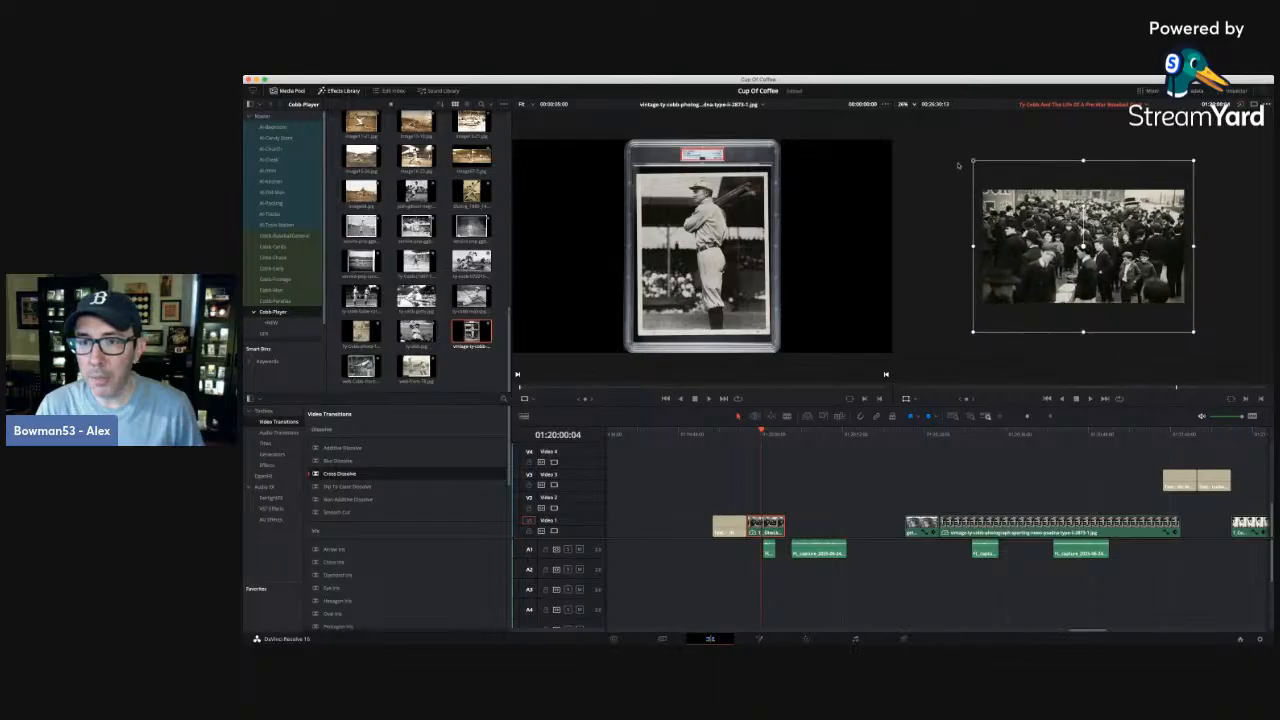
pyautogui.moveTo(1056, 190)
pyautogui.mouseDown()
pyautogui.moveTo(1057, 158)
pyautogui.moveTo(1055, 205)
pyautogui.moveTo(1055, 192)
pyautogui.mouseUp()
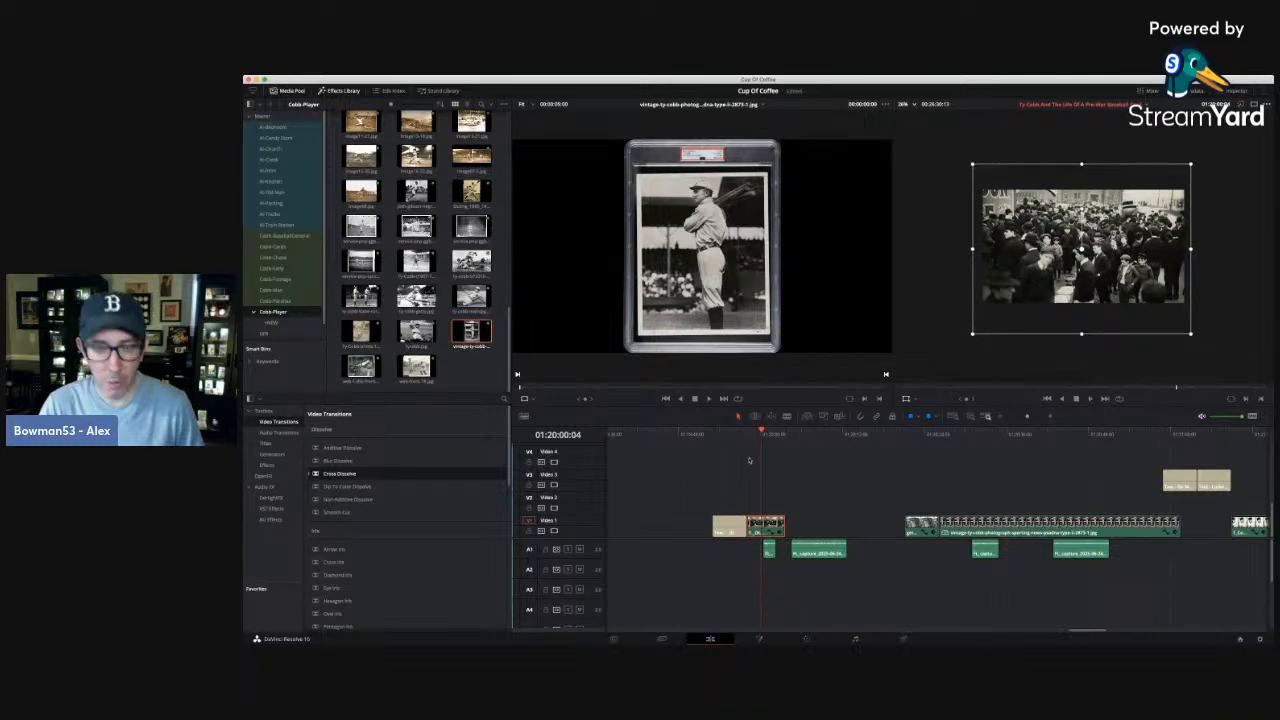
# Add zoom and position keyframes at the crowd clip's first frame, and extend the clip's end to 01:20:05:17.
pyautogui.press('Up')
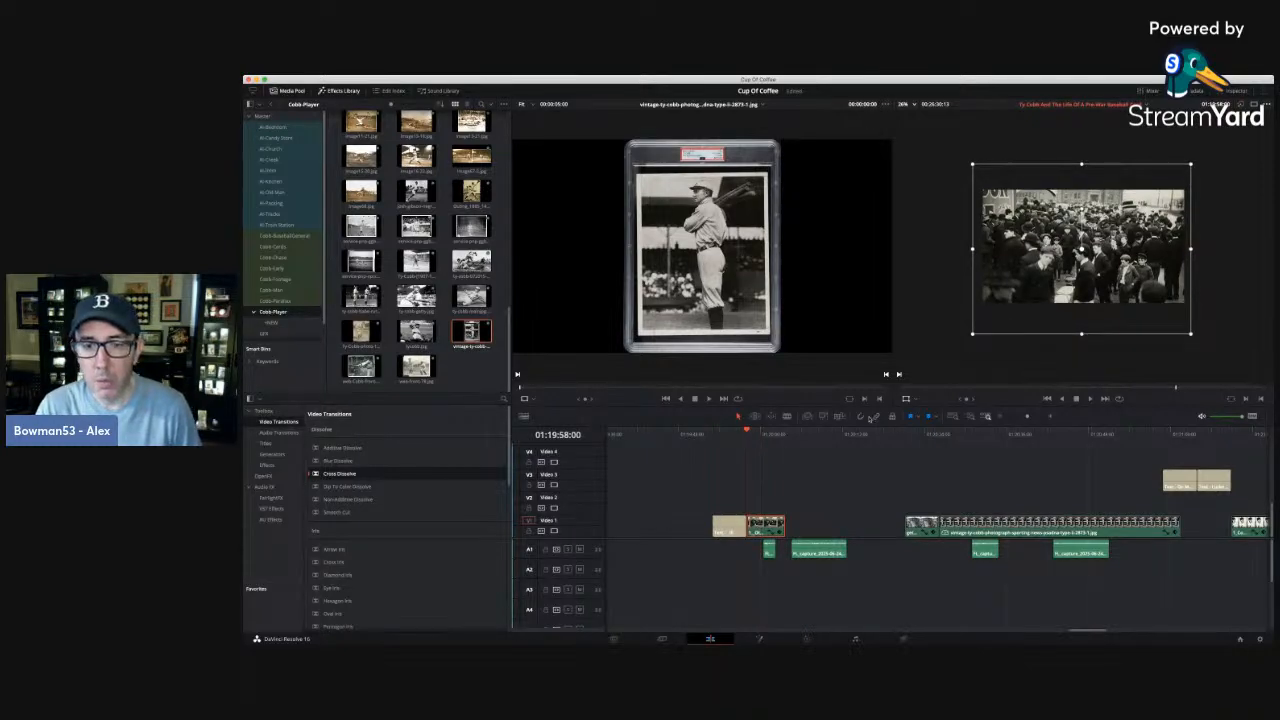
pyautogui.click(1236, 91)
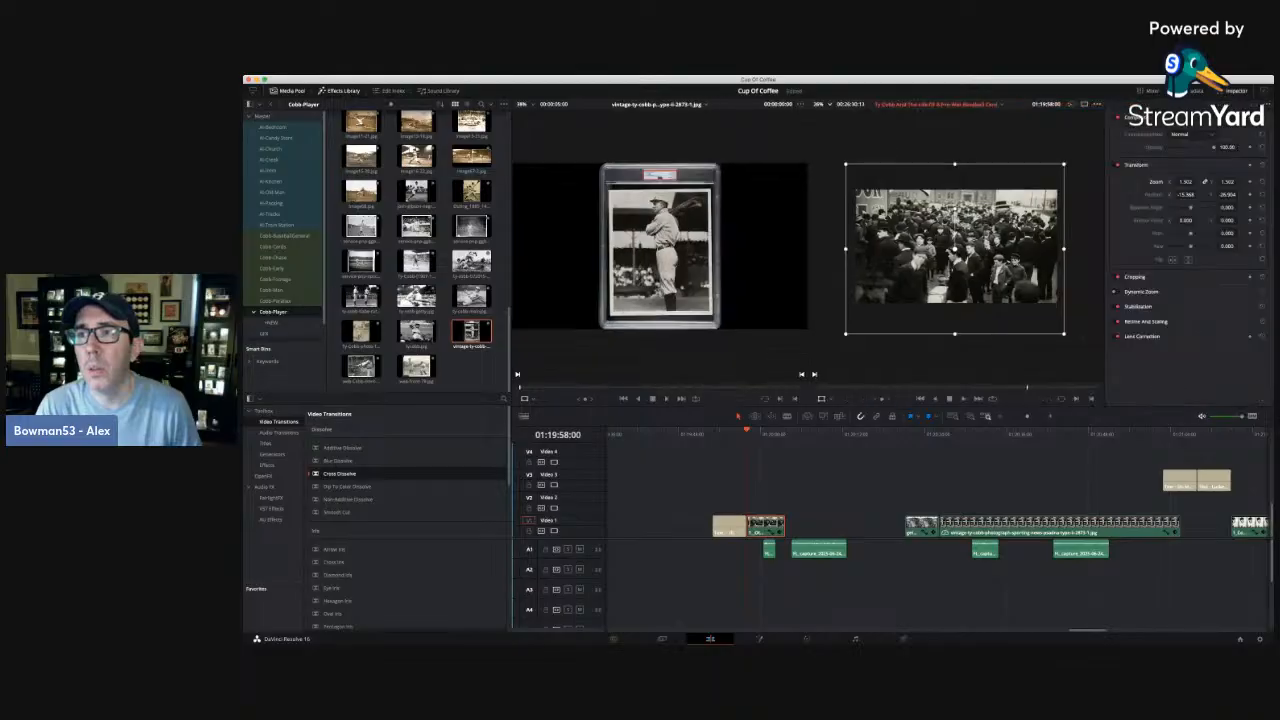
pyautogui.click(1250, 196)
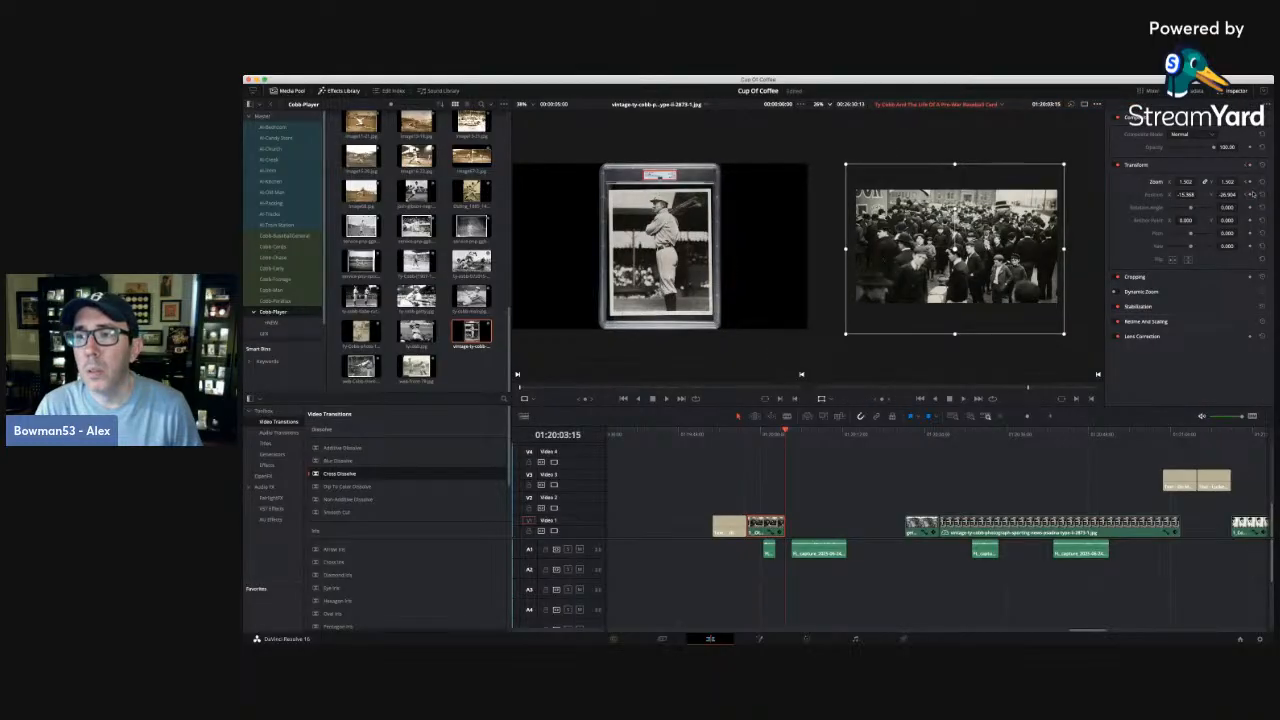
pyautogui.click(1049, 419)
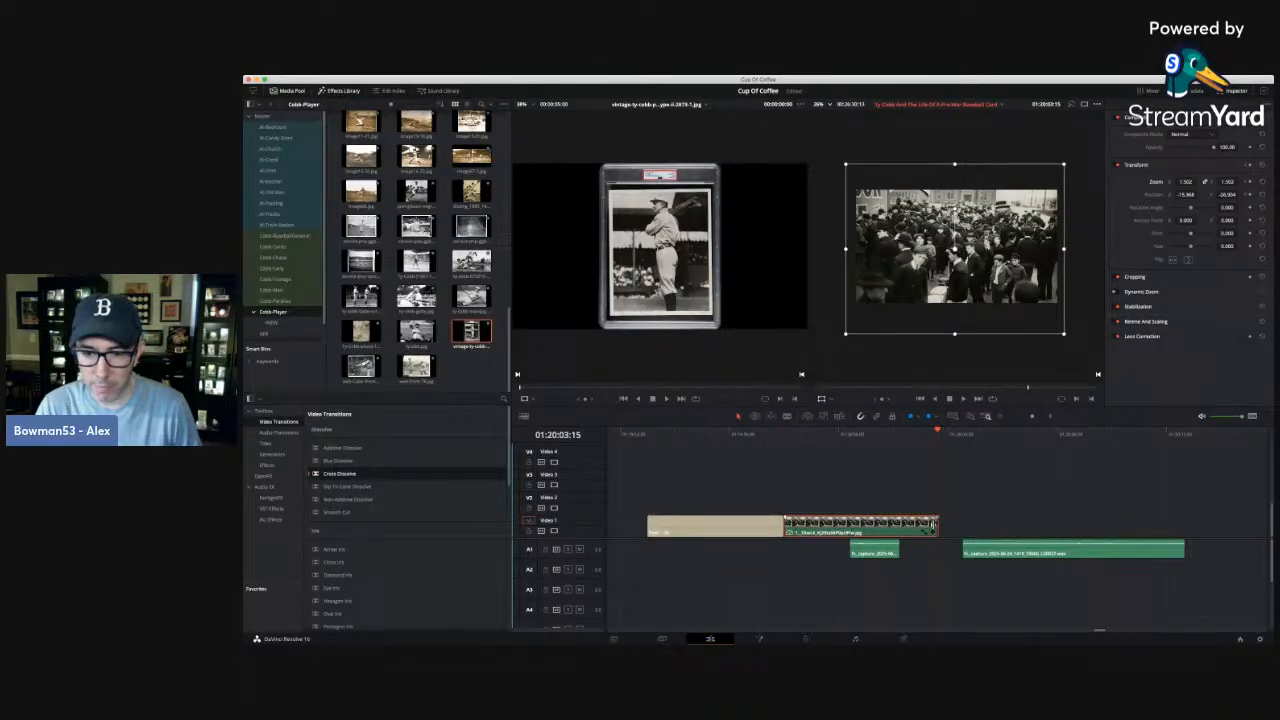
pyautogui.moveTo(932, 525); pyautogui.dragTo(995, 528)
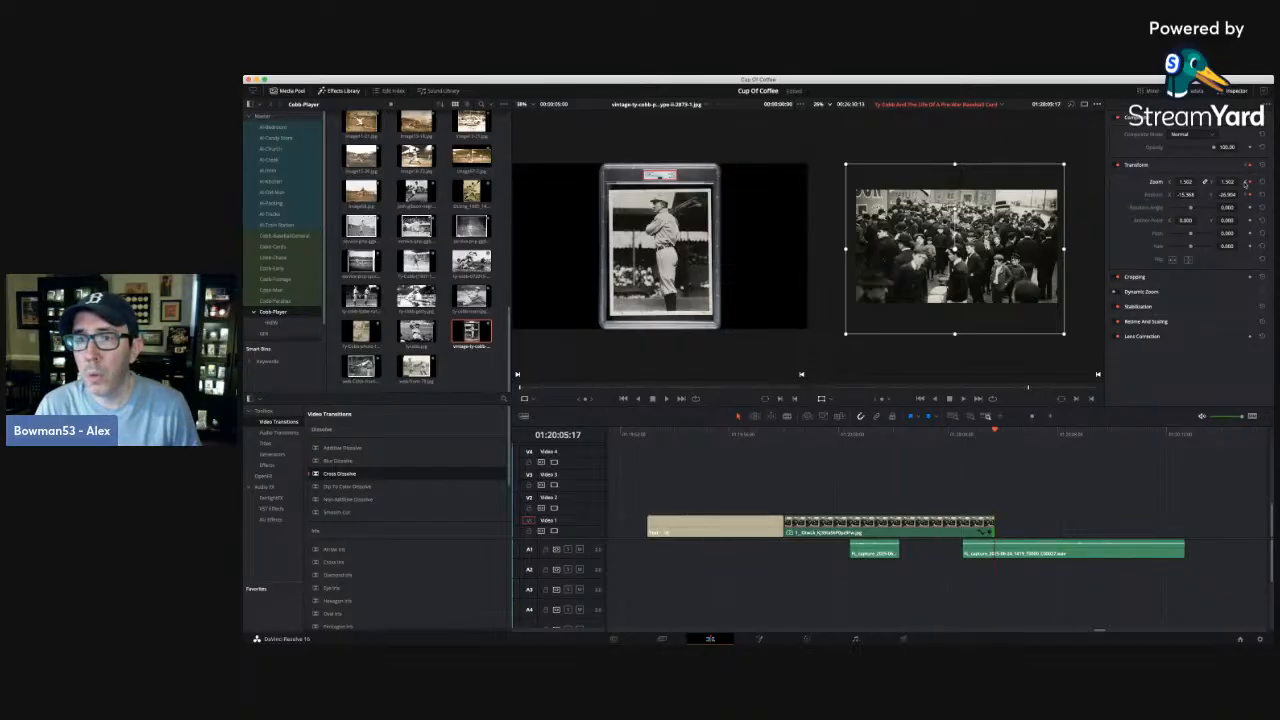
# Increase the crowd photo's zoom and lower its vertical position at the clip's start, and play back the animated move.
pyautogui.press('Up')
pyautogui.moveTo(1228, 182); pyautogui.dragTo(1083, 195)
pyautogui.moveTo(1240, 195); pyautogui.dragTo(1242, 195)
pyautogui.press('space')
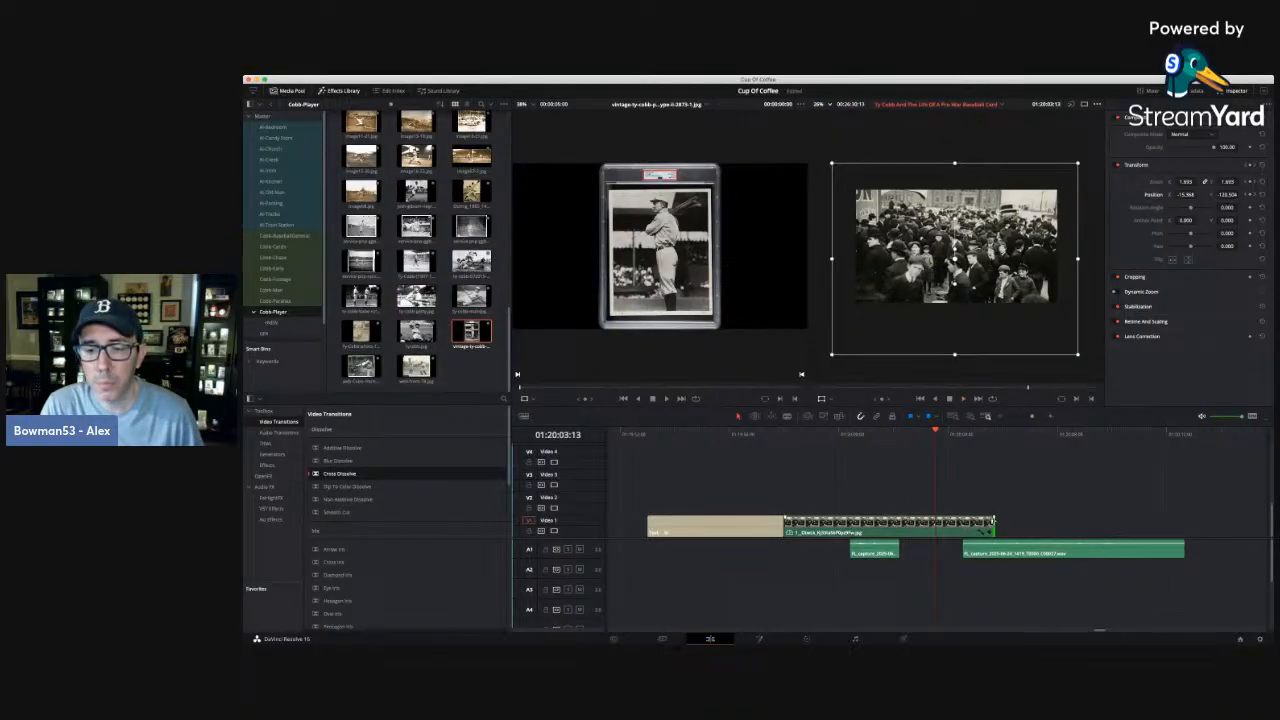
# Trim the crowd photo clip's end back to 01:20:03:13 and the second narration clip's start to 01:20:05:01.
pyautogui.moveTo(993, 524); pyautogui.dragTo(935, 525)
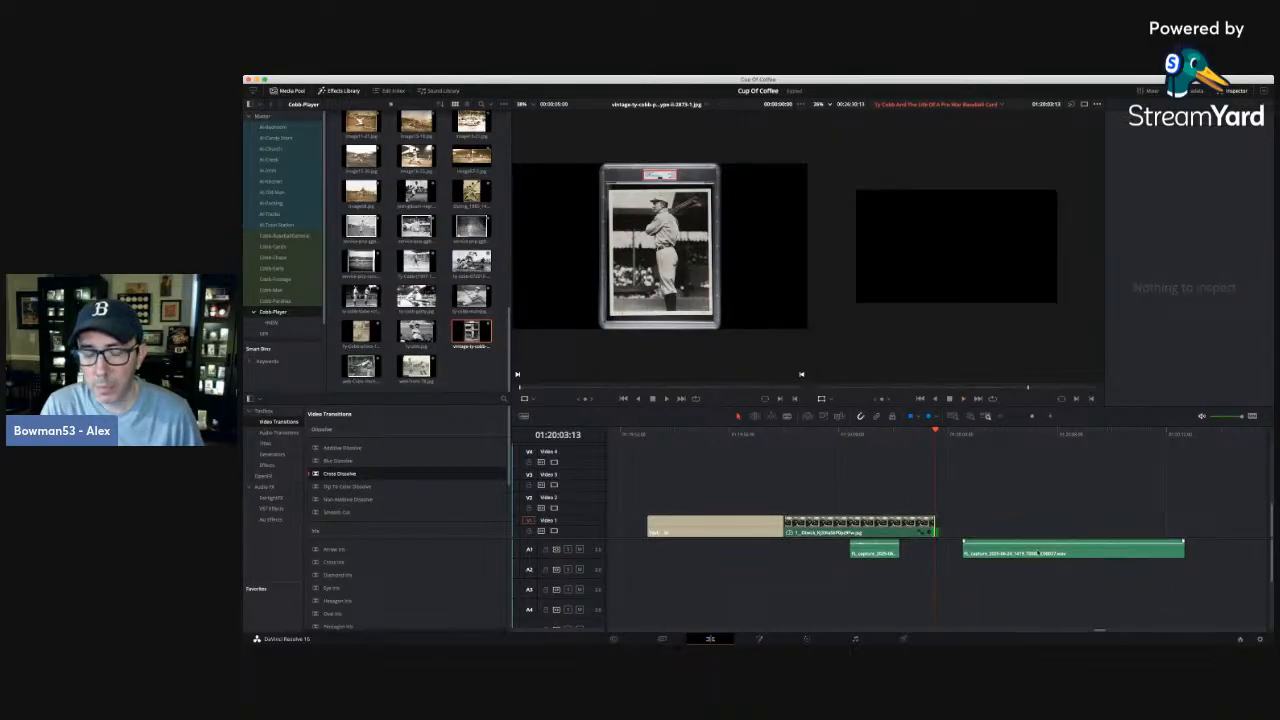
pyautogui.press('space')
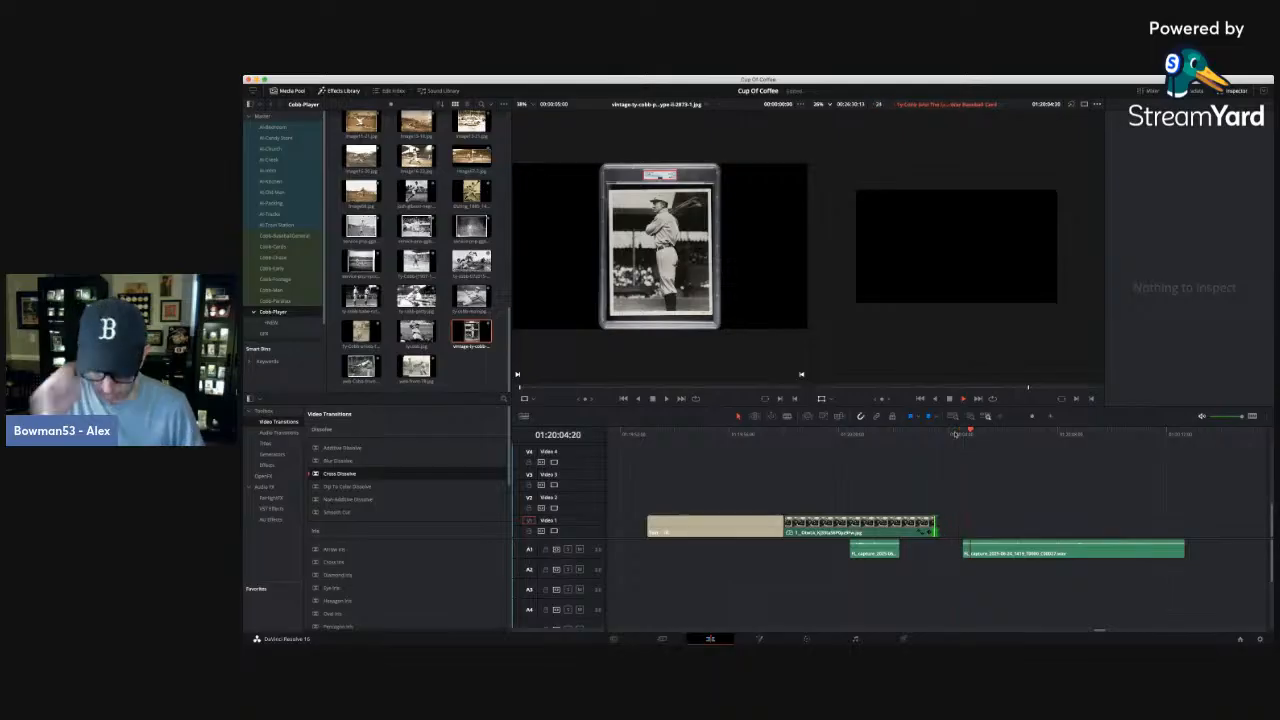
pyautogui.click(962, 434)
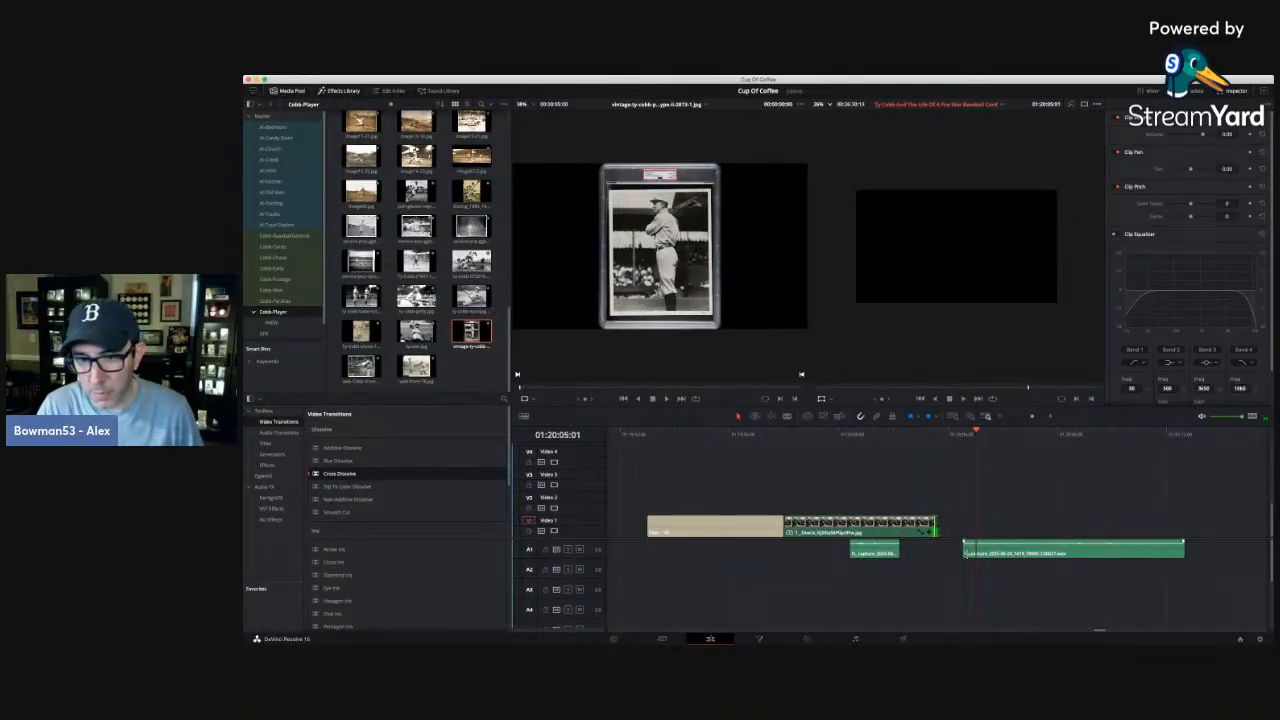
pyautogui.moveTo(965, 549); pyautogui.dragTo(1004, 554)
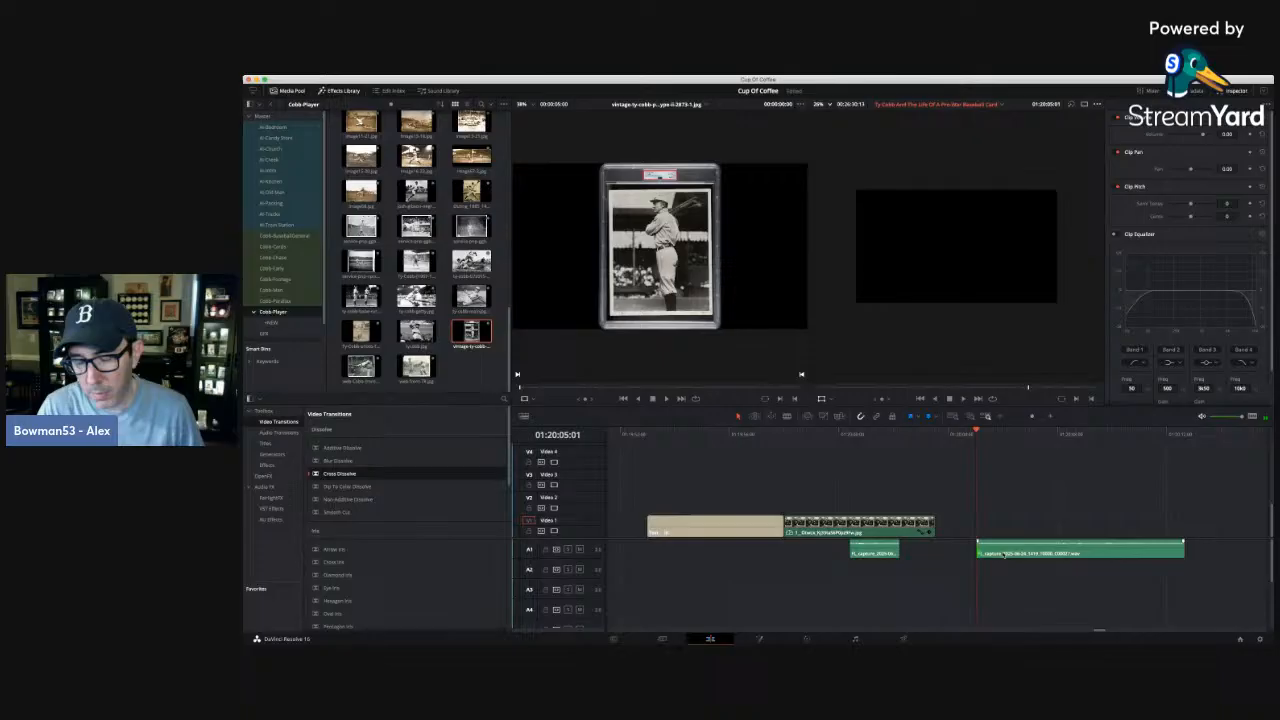
# Move the stadium photo clip from further along the timeline to directly after the crowd photo clip on Video 1.
pyautogui.click(1001, 416)
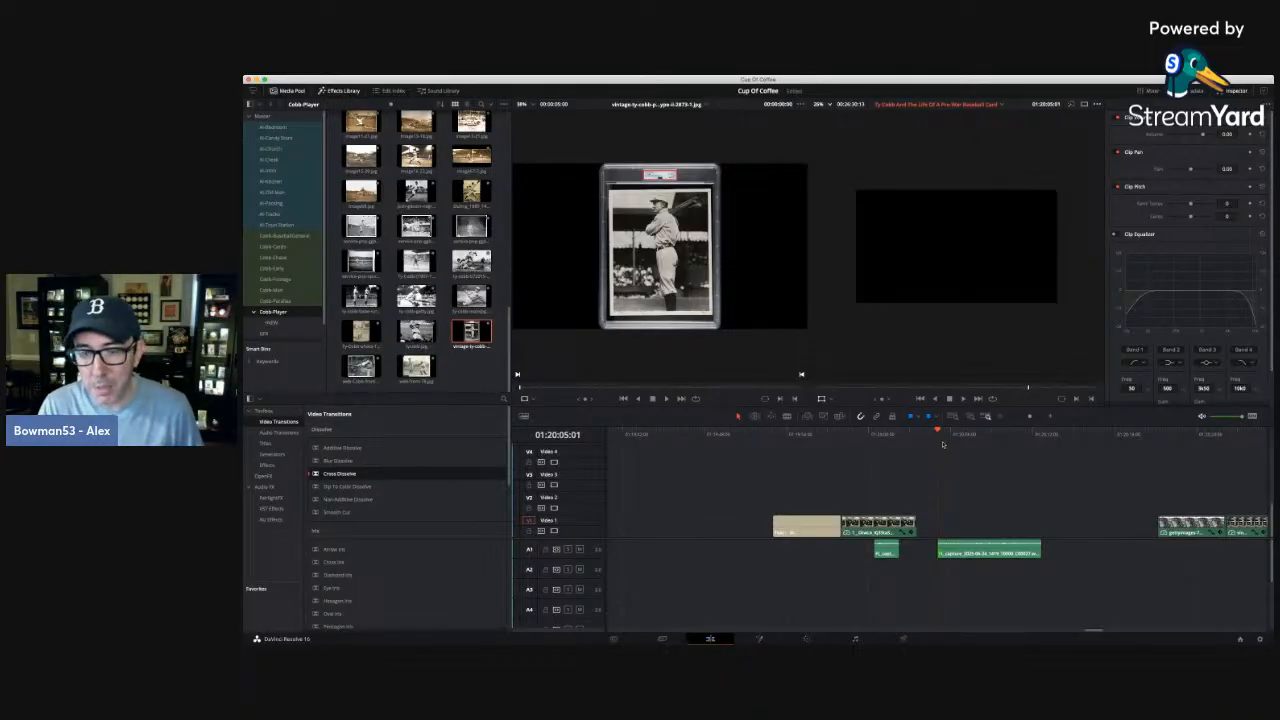
pyautogui.click(999, 418)
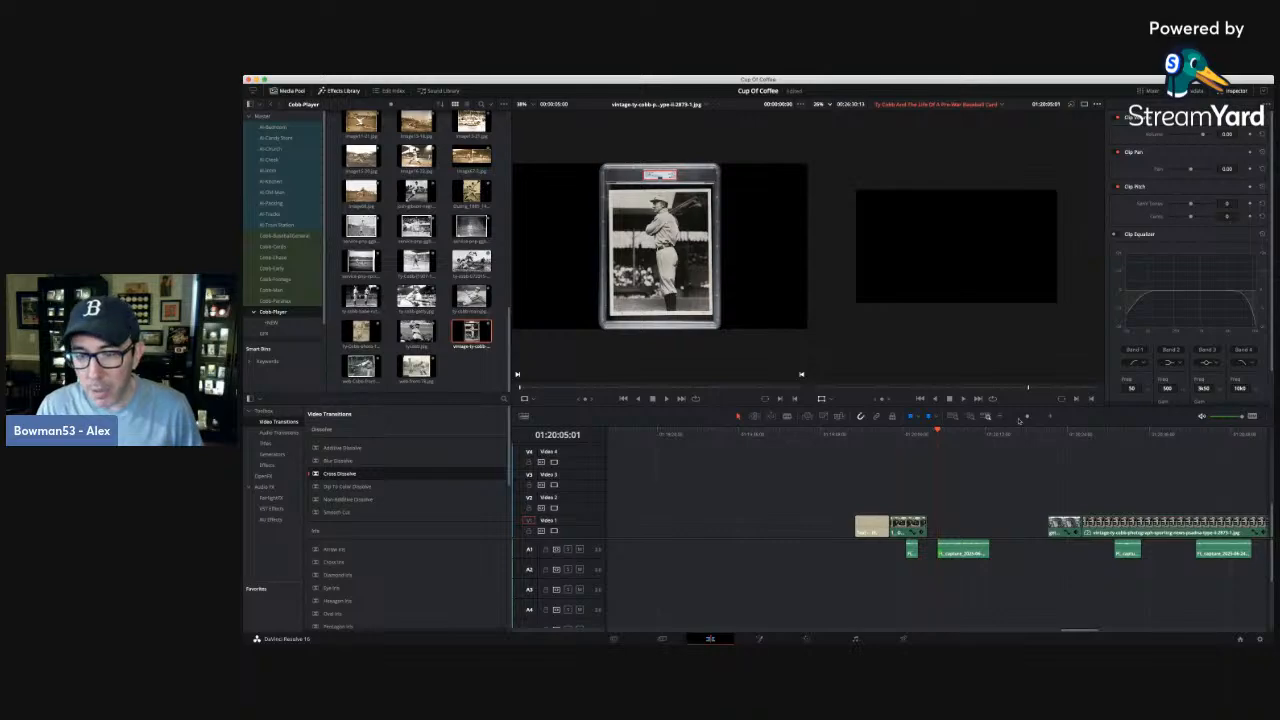
pyautogui.click(1061, 434)
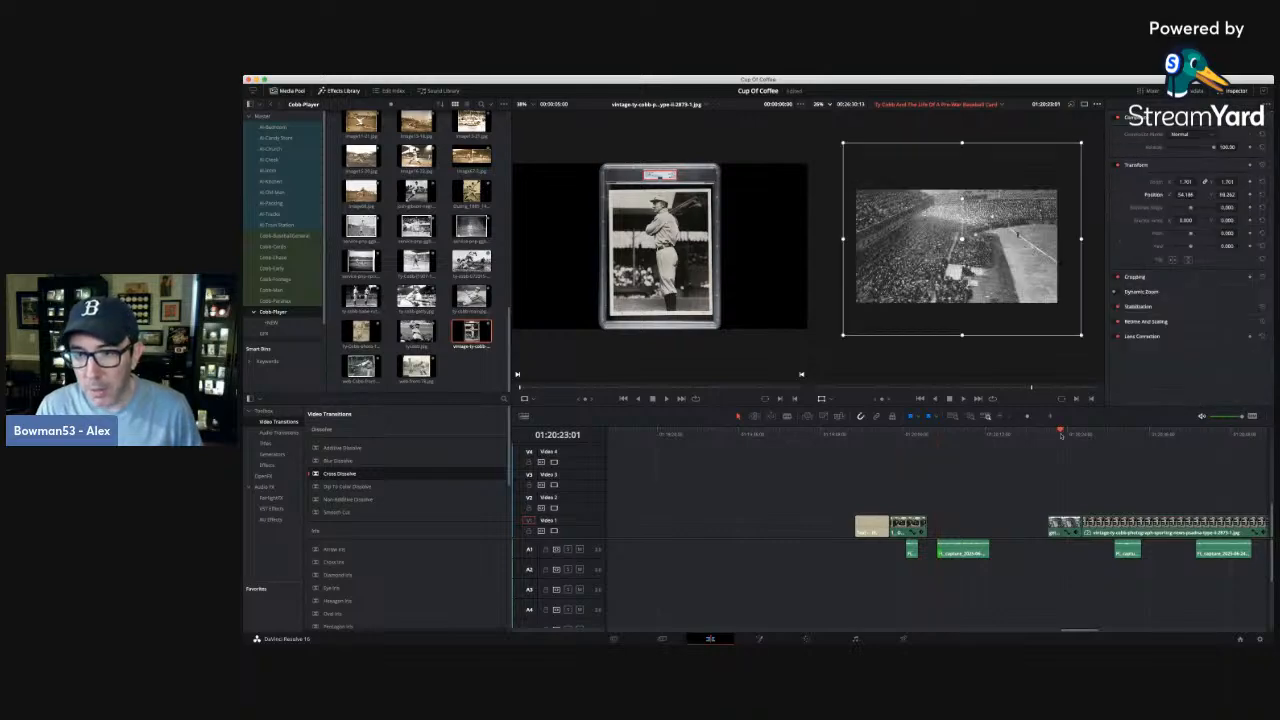
pyautogui.click(1112, 434)
pyautogui.click(1066, 434)
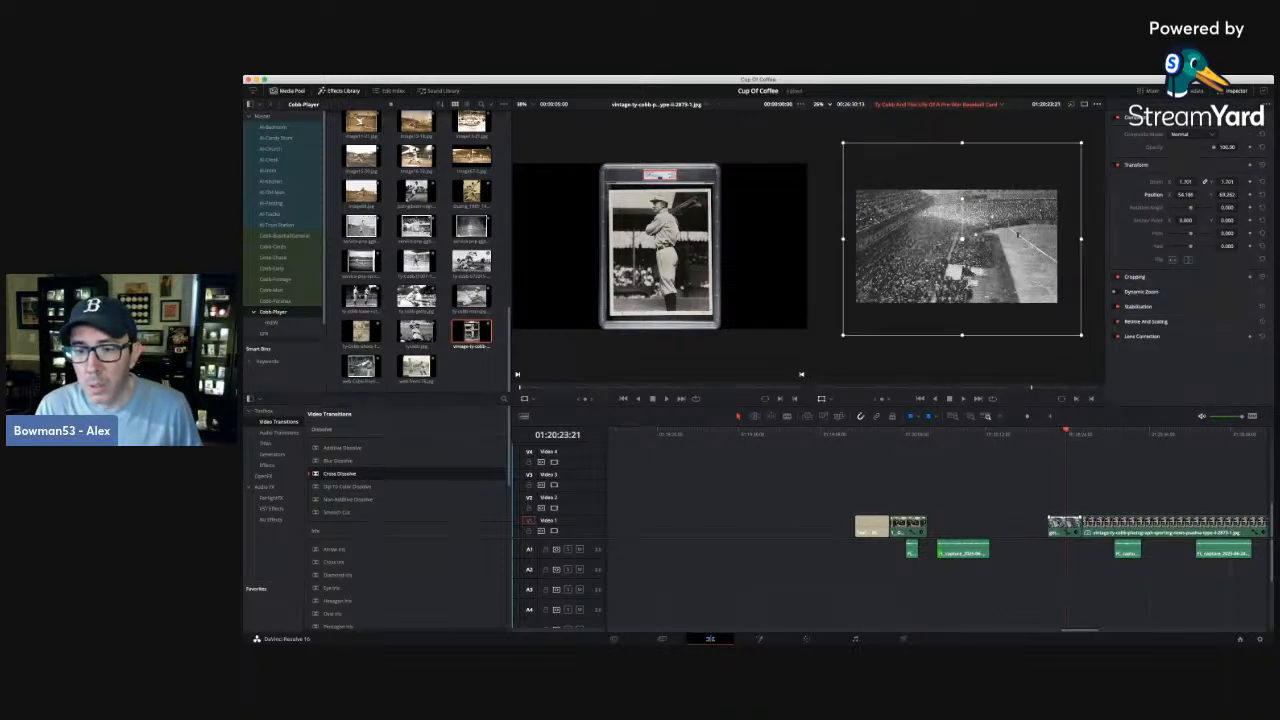
pyautogui.moveTo(1060, 521); pyautogui.dragTo(939, 523)
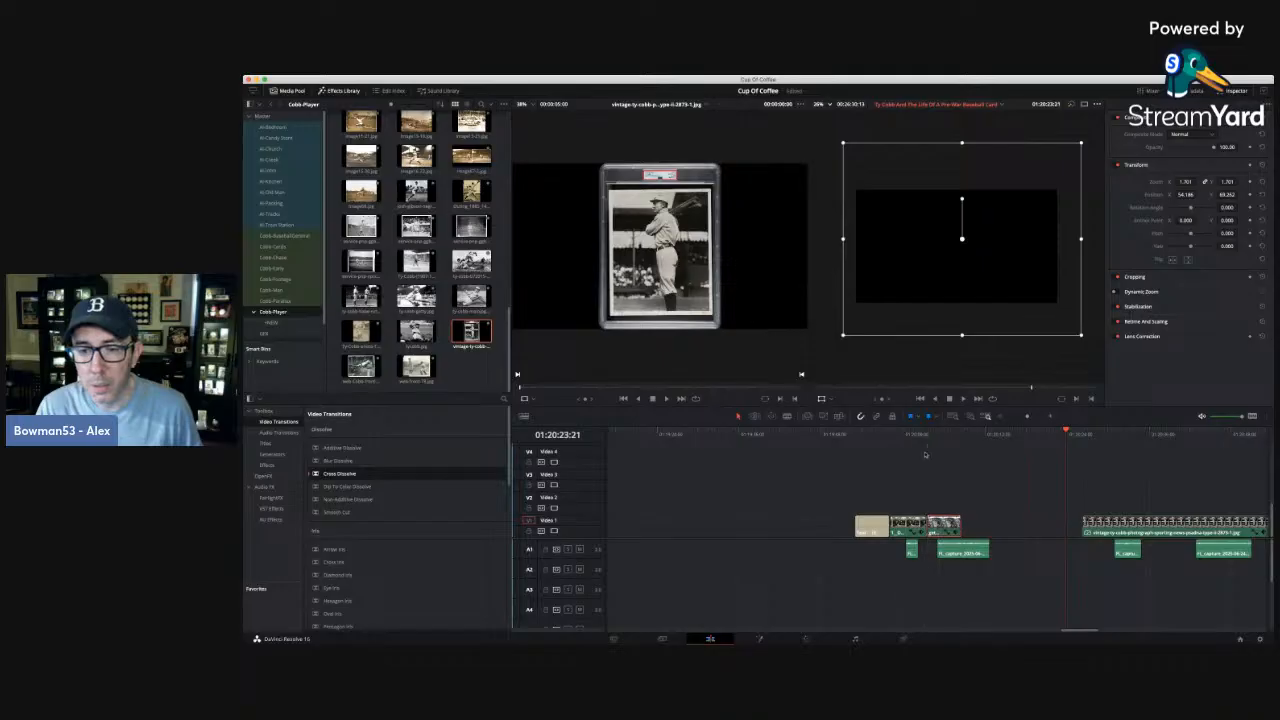
# Play through the second narration clip and extend the stadium photo clip's end past it to 01:20:14:06.
pyautogui.click(919, 435)
pyautogui.press('space')
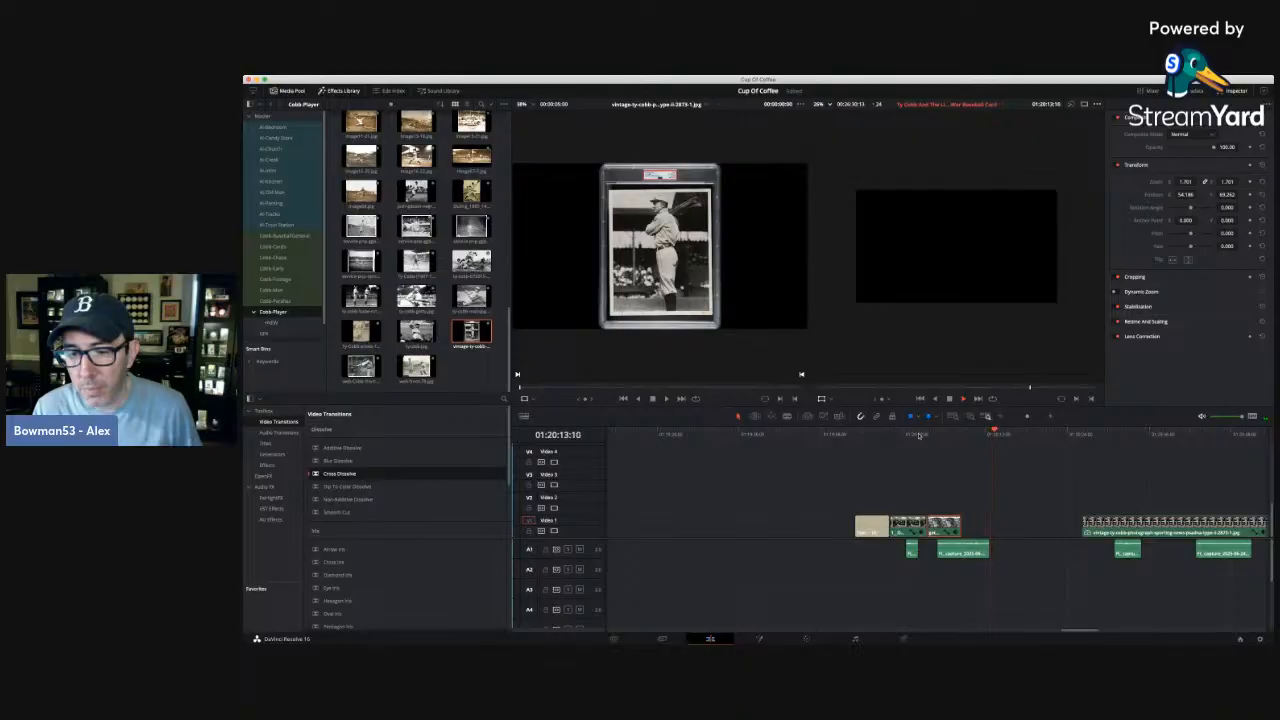
pyautogui.press('space')
pyautogui.moveTo(960, 528); pyautogui.dragTo(1002, 530)
# Shift the stadium photo upward and slightly right in the frame using its Transform overlay.
pyautogui.click(951, 435)
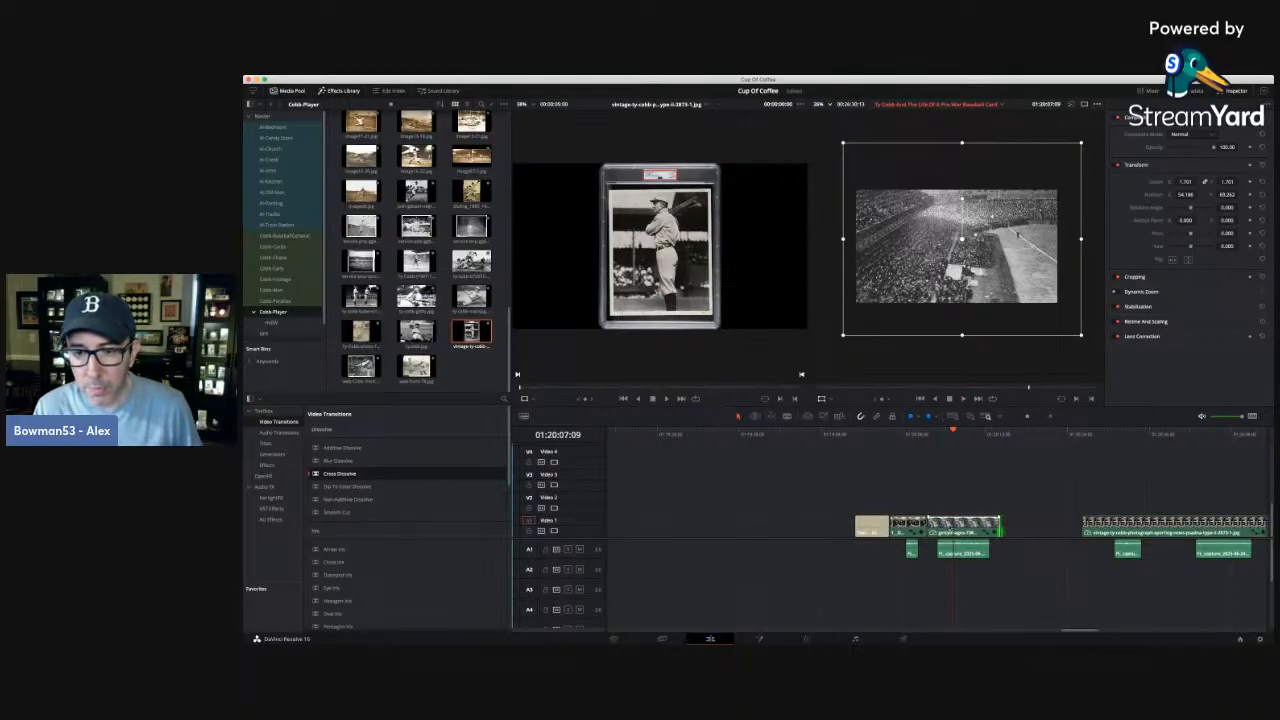
pyautogui.click(962, 525)
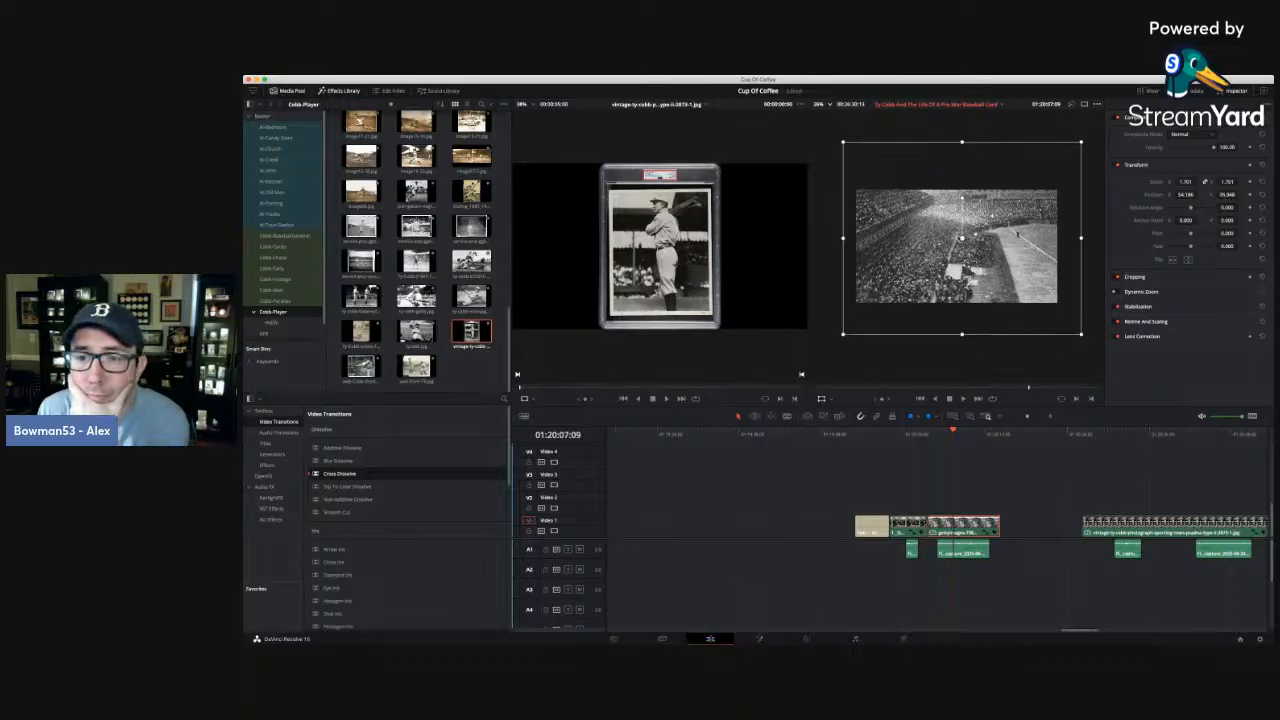
pyautogui.moveTo(979, 179)
pyautogui.mouseDown()
pyautogui.moveTo(979, 146)
pyautogui.moveTo(979, 226)
pyautogui.moveTo(983, 155)
pyautogui.mouseUp()
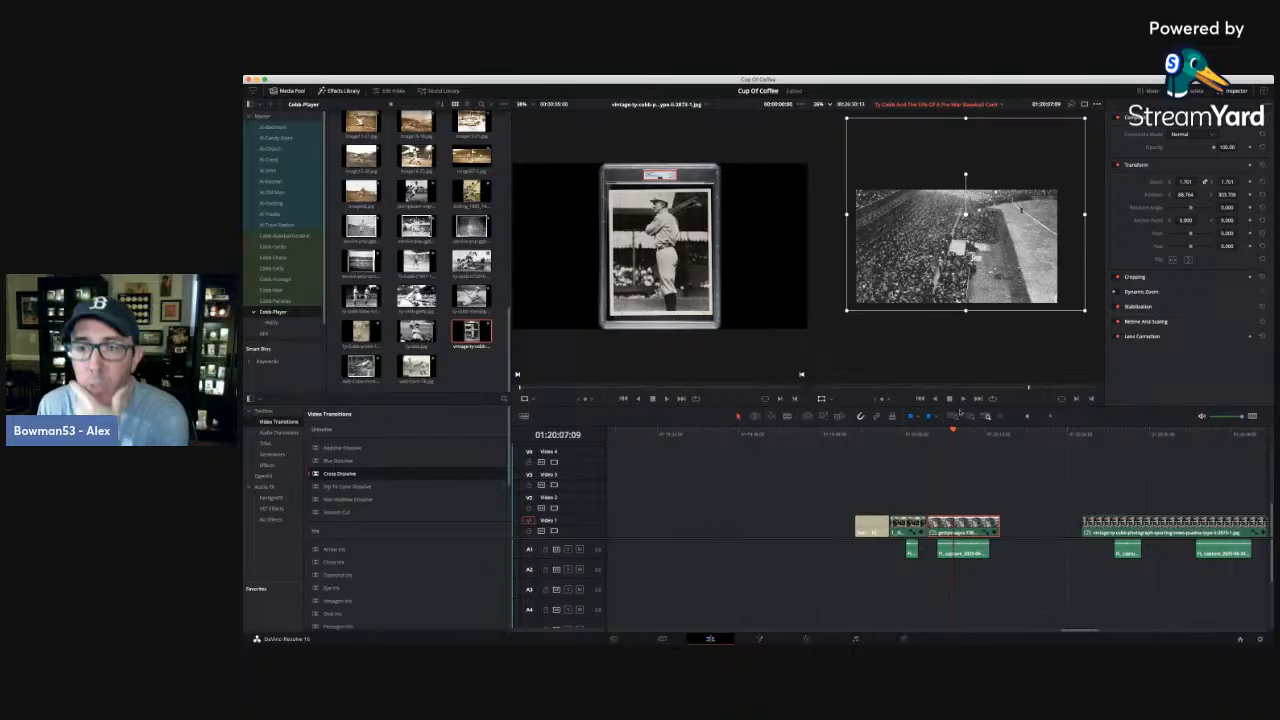
# Keyframe the stadium photo's zoom and position at its first and last frames, ending at zoom 2.101 with a lower vertical position, and play the move.
pyautogui.press('Up')
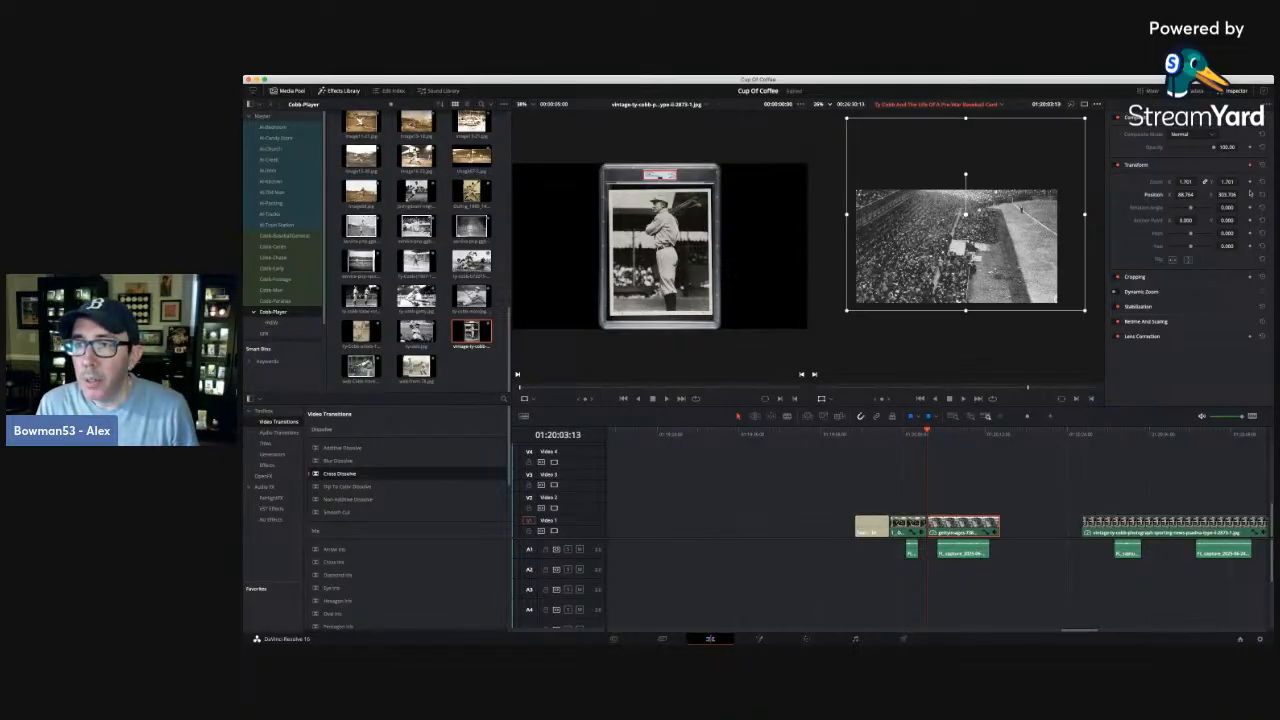
pyautogui.press('Down')
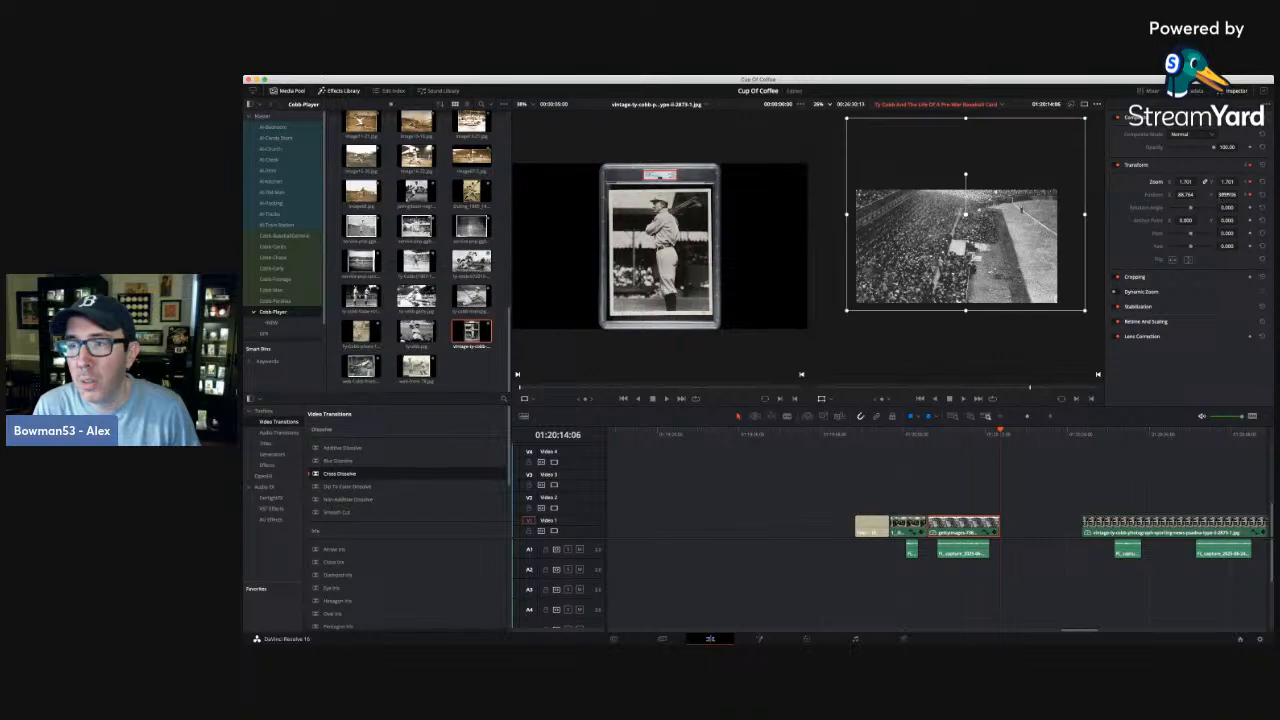
pyautogui.moveTo(1229, 195); pyautogui.dragTo(1250, 184)
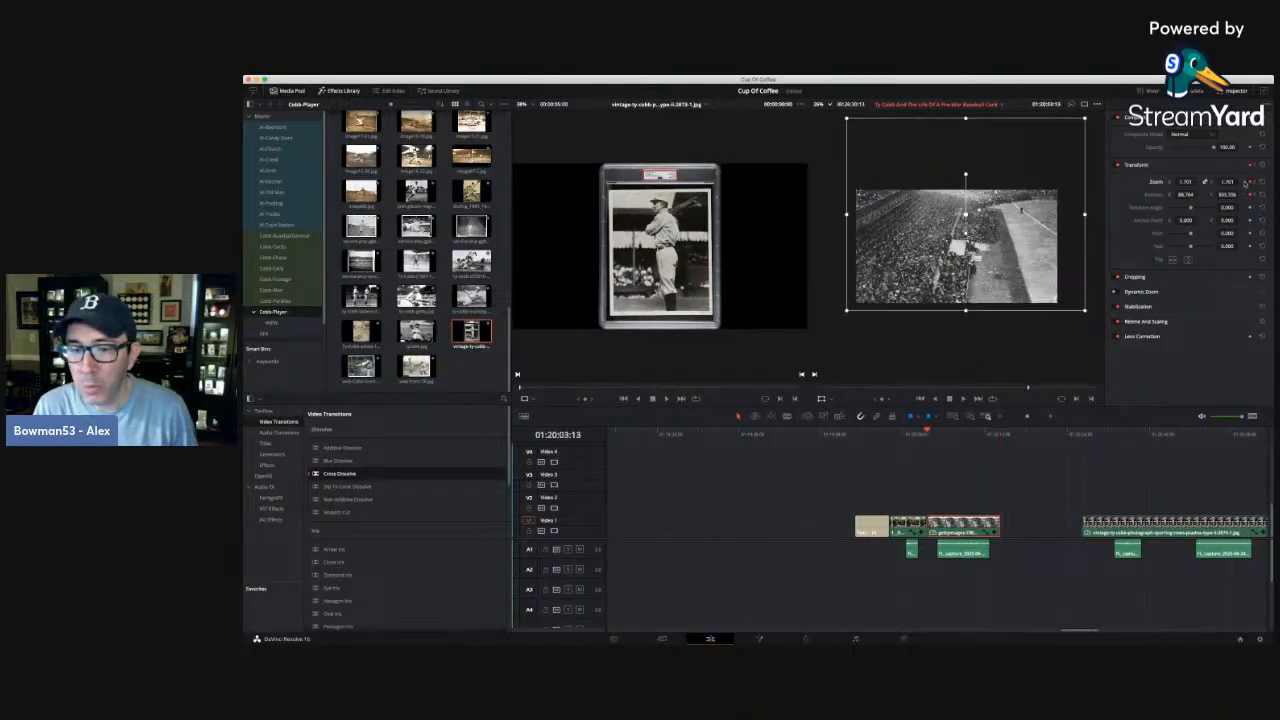
pyautogui.press('space')
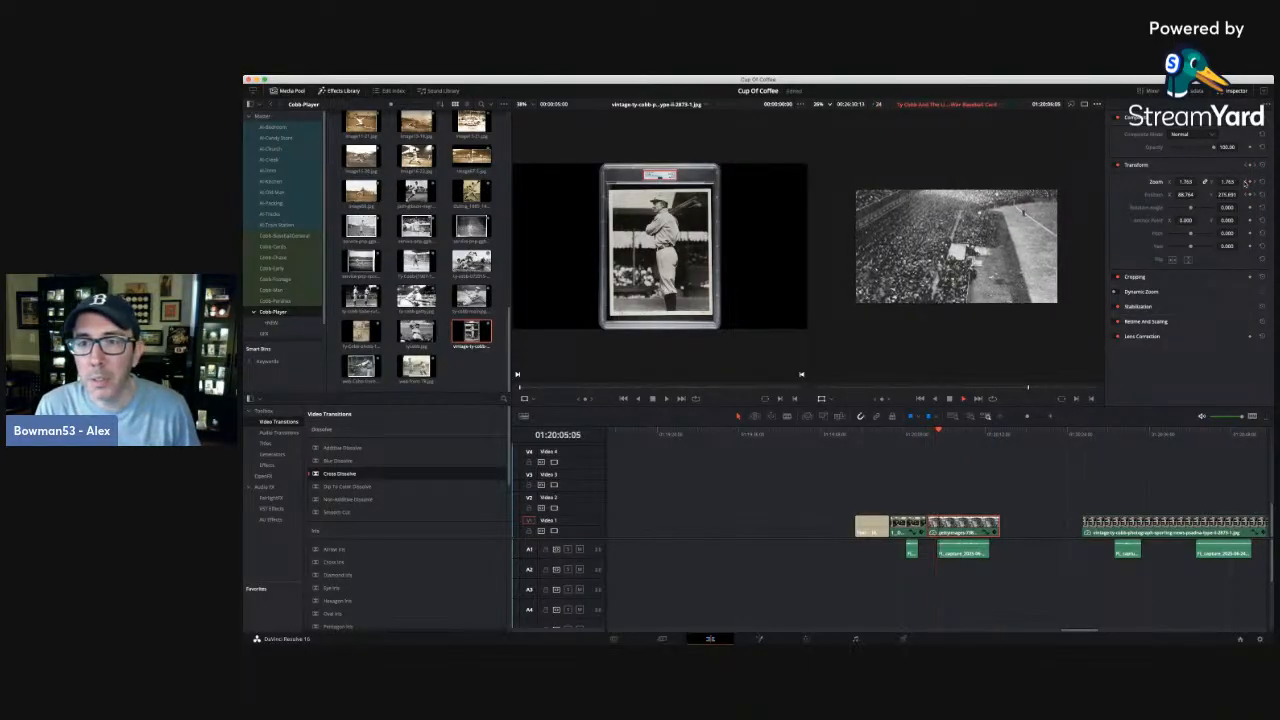
pyautogui.press('space')
pyautogui.press('space')
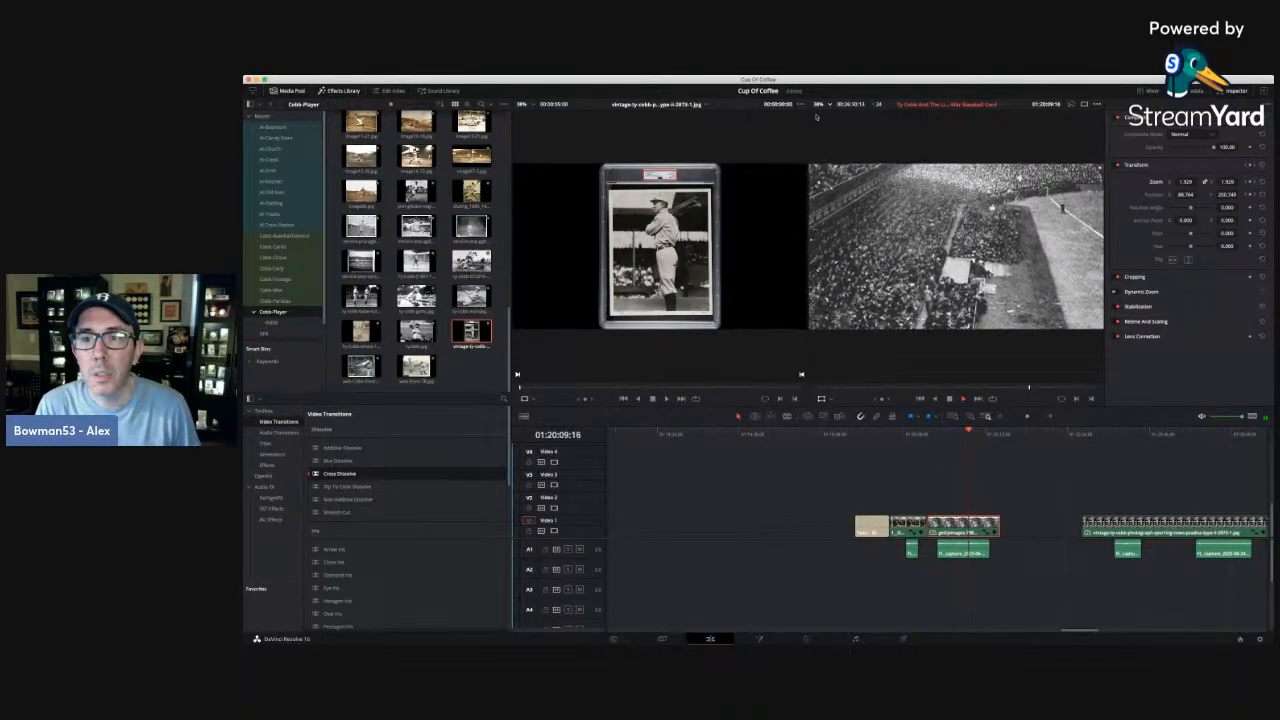
pyautogui.press('space')
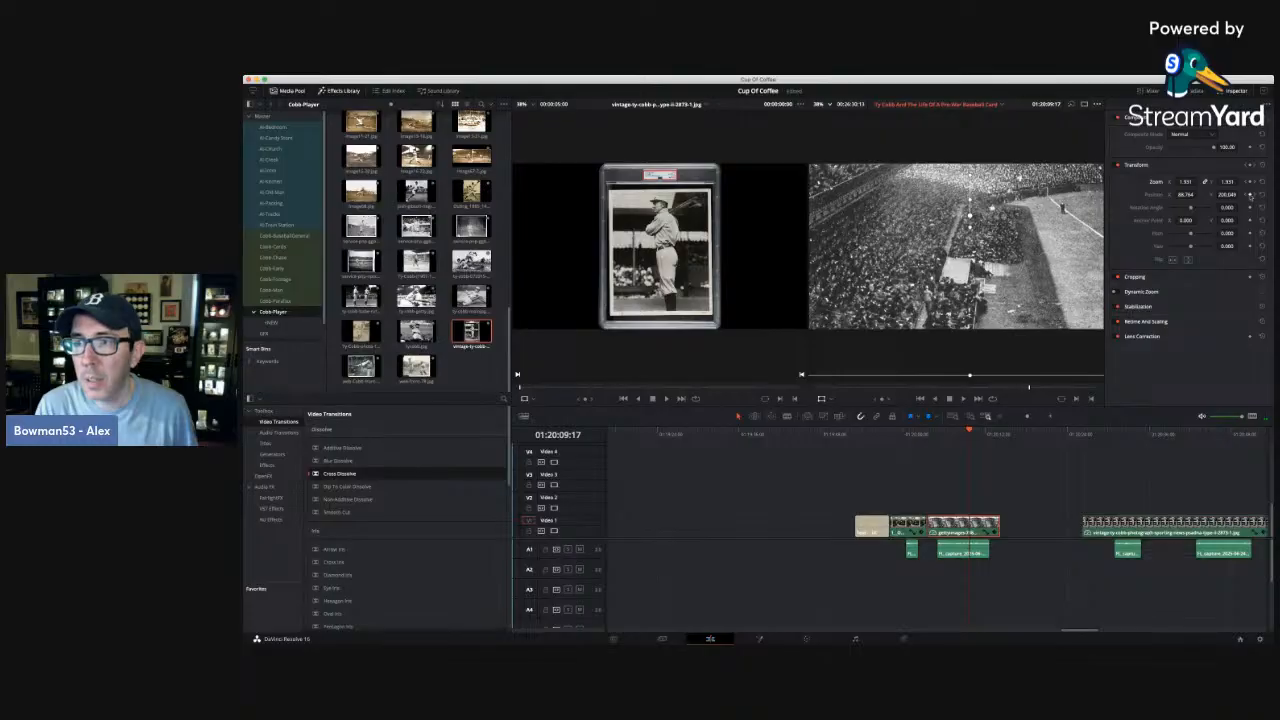
# Reduce the zoom at the stadium photo's ending keyframe to 1.821 and replay the move from the clip's start.
pyautogui.click(1254, 196)
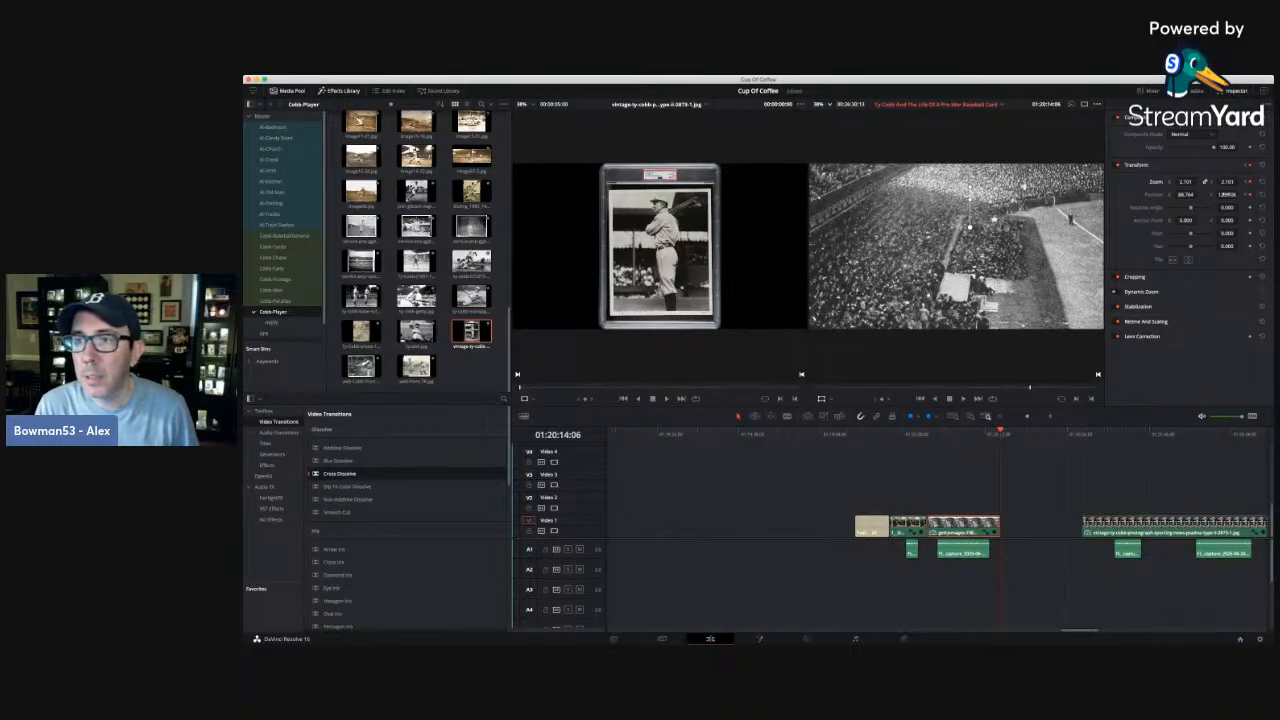
pyautogui.moveTo(1185, 182); pyautogui.dragTo(1173, 182)
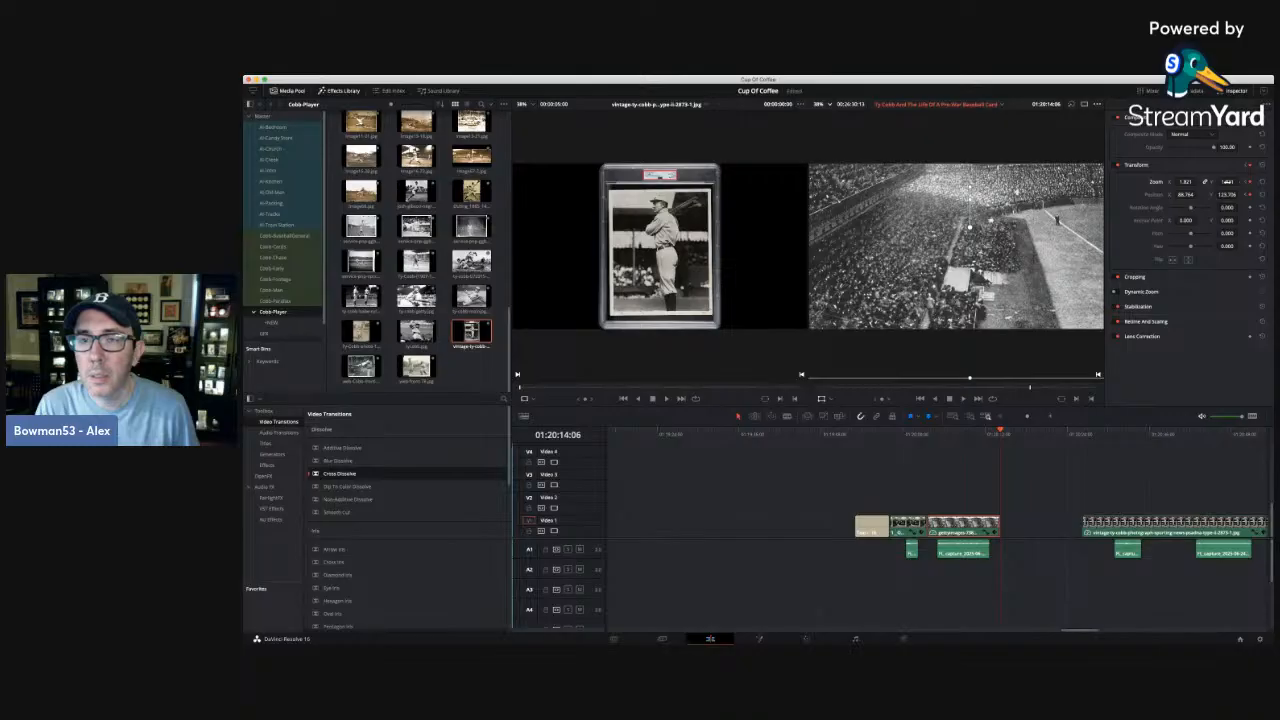
pyautogui.click(1245, 183)
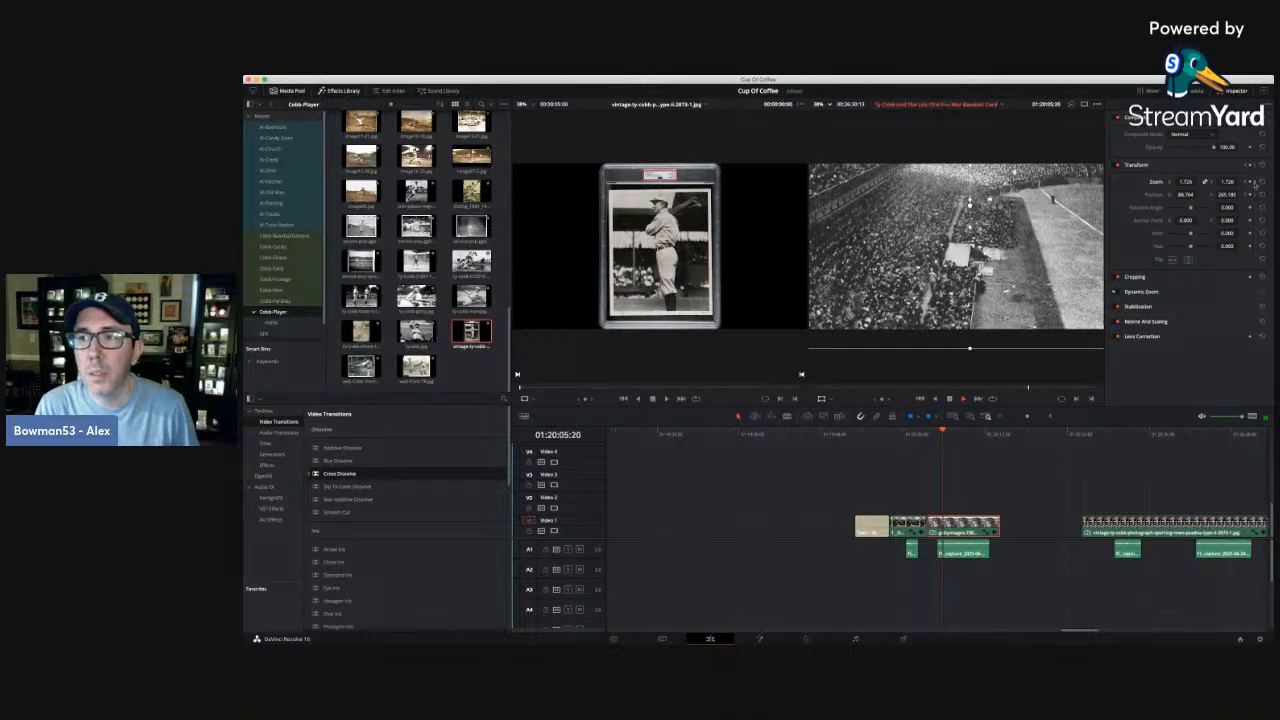
# Lower the stadium photo's vertical position at its ending keyframe to about 5.7, and replay the clip from its start.
pyautogui.click(1250, 182)
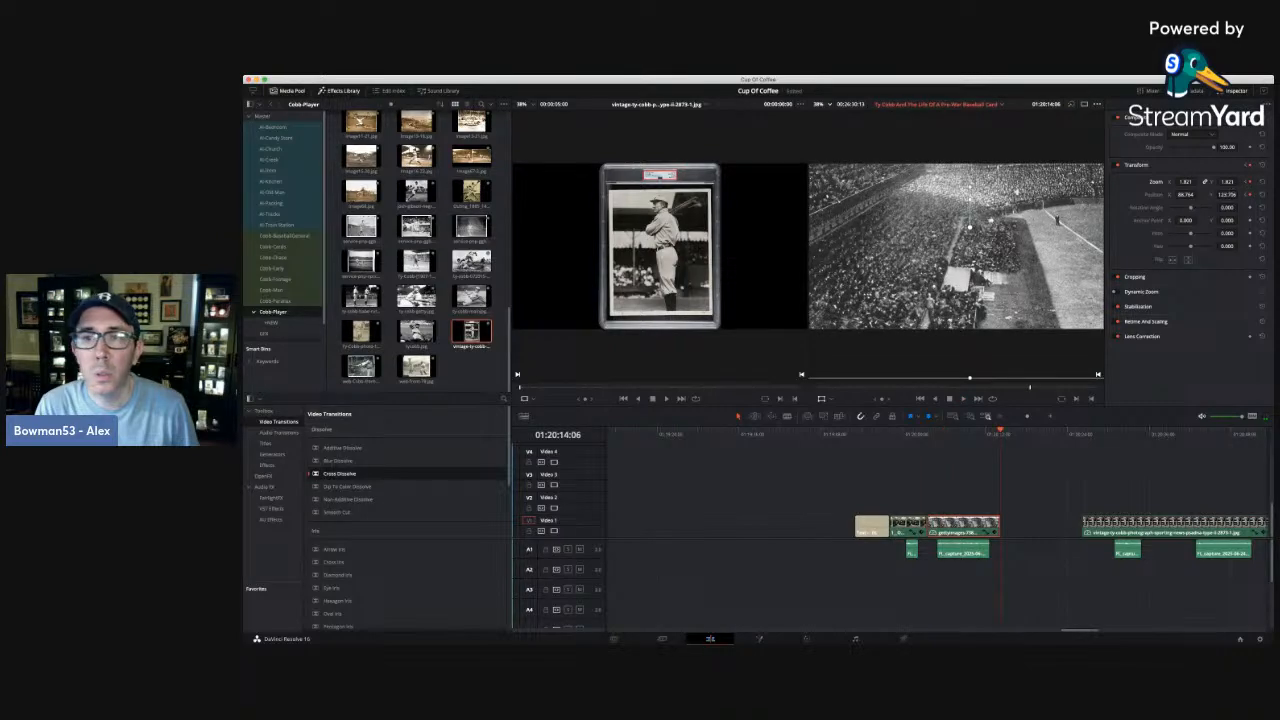
pyautogui.moveTo(1230, 195); pyautogui.dragTo(1198, 195)
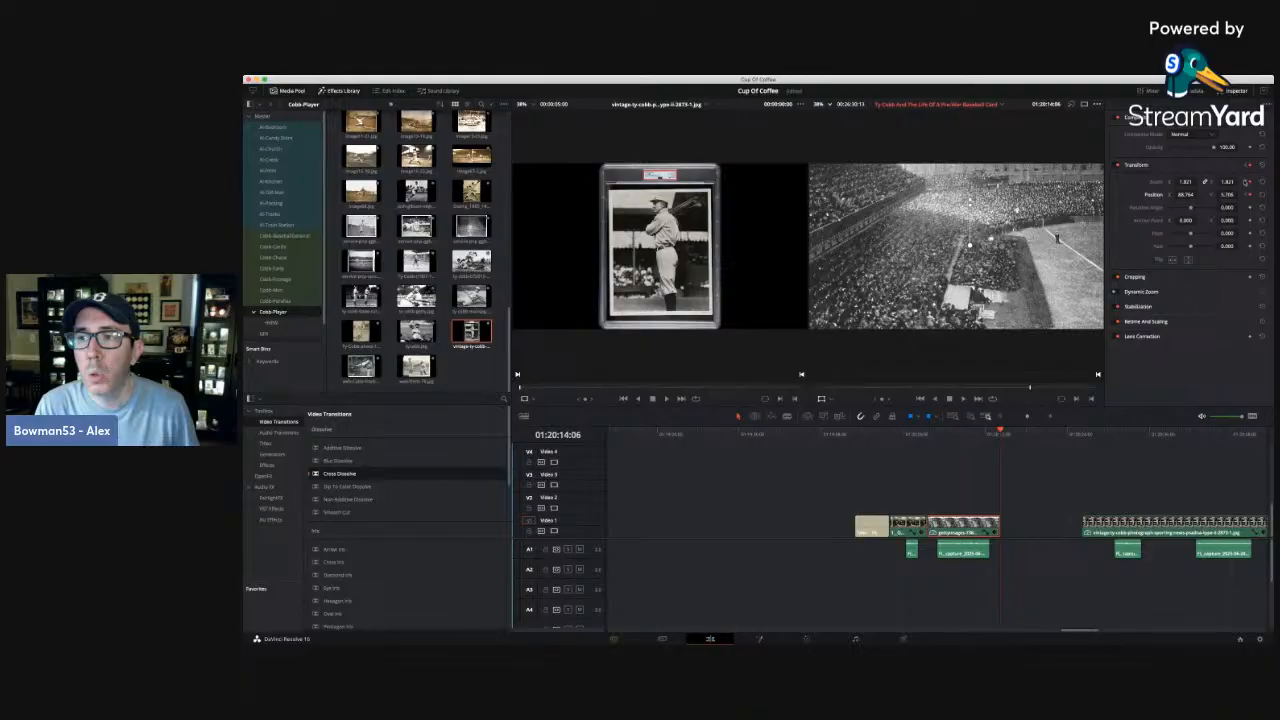
pyautogui.click(1245, 182)
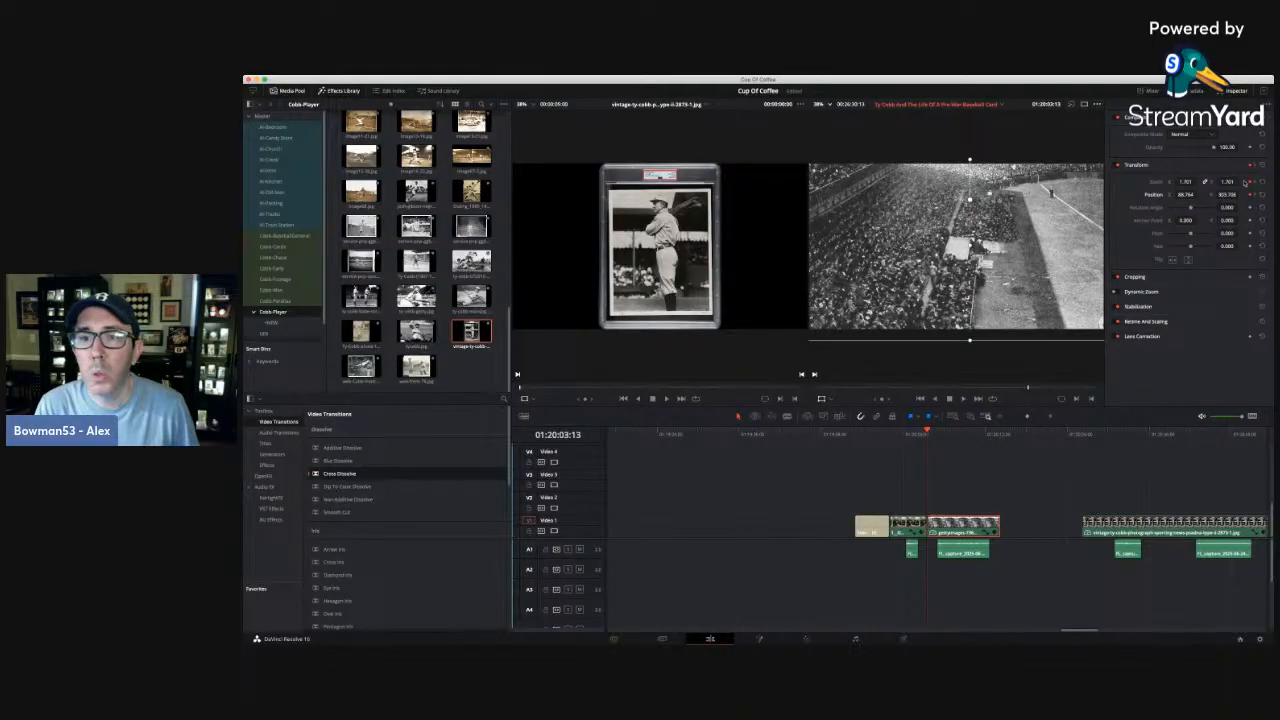
pyautogui.press('space')
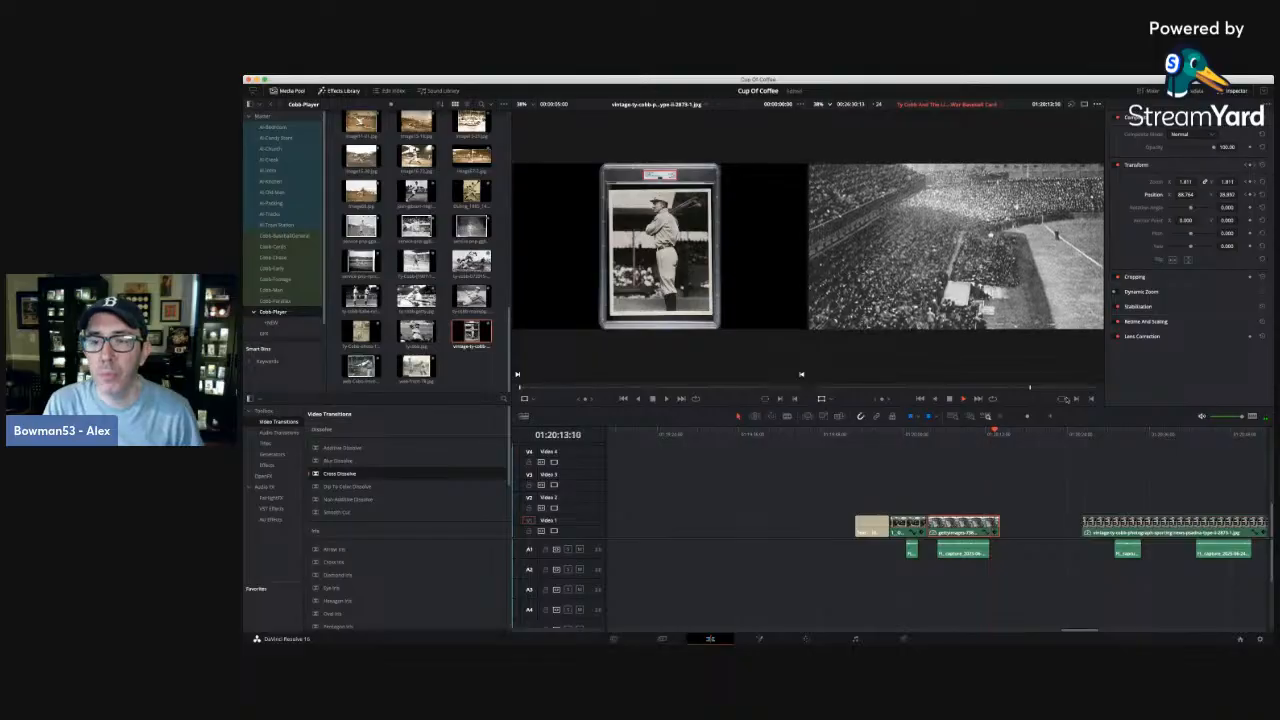
pyautogui.press('space')
# Extend the stadium photo clip's end further beyond the narration and shift its ending keyframes later to match.
pyautogui.click(1114, 436)
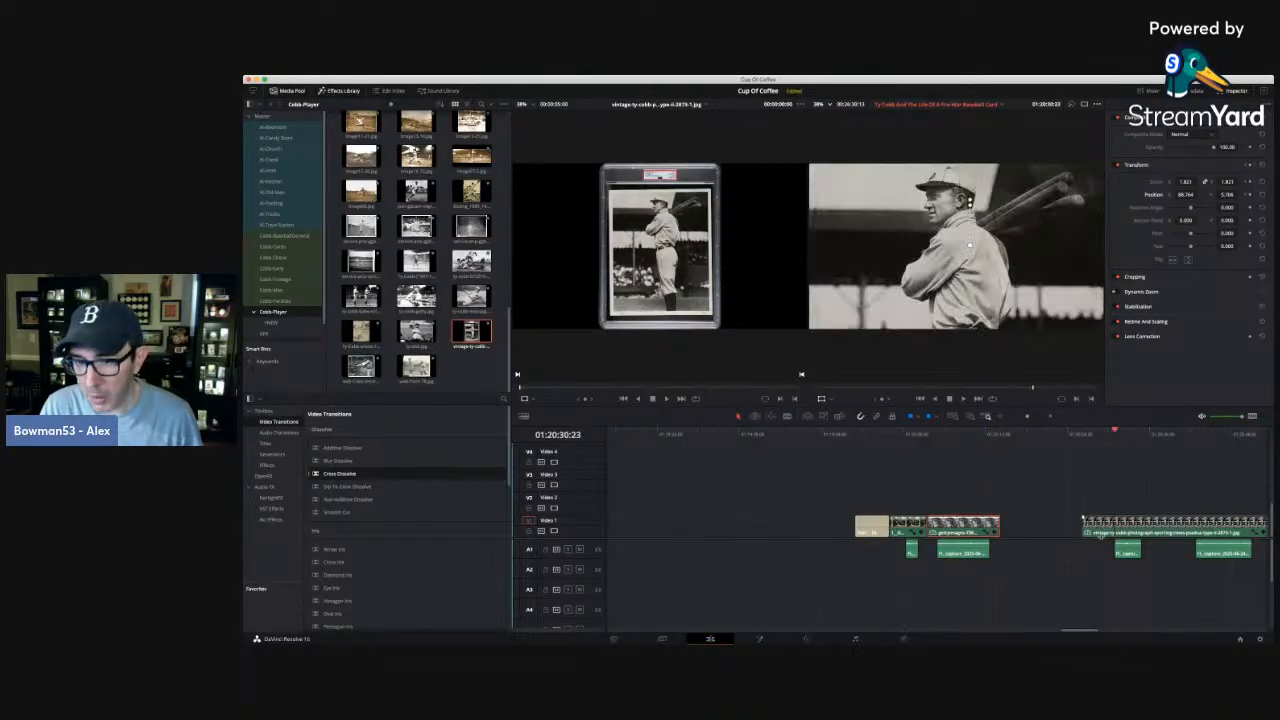
pyautogui.click(972, 435)
pyautogui.press('space')
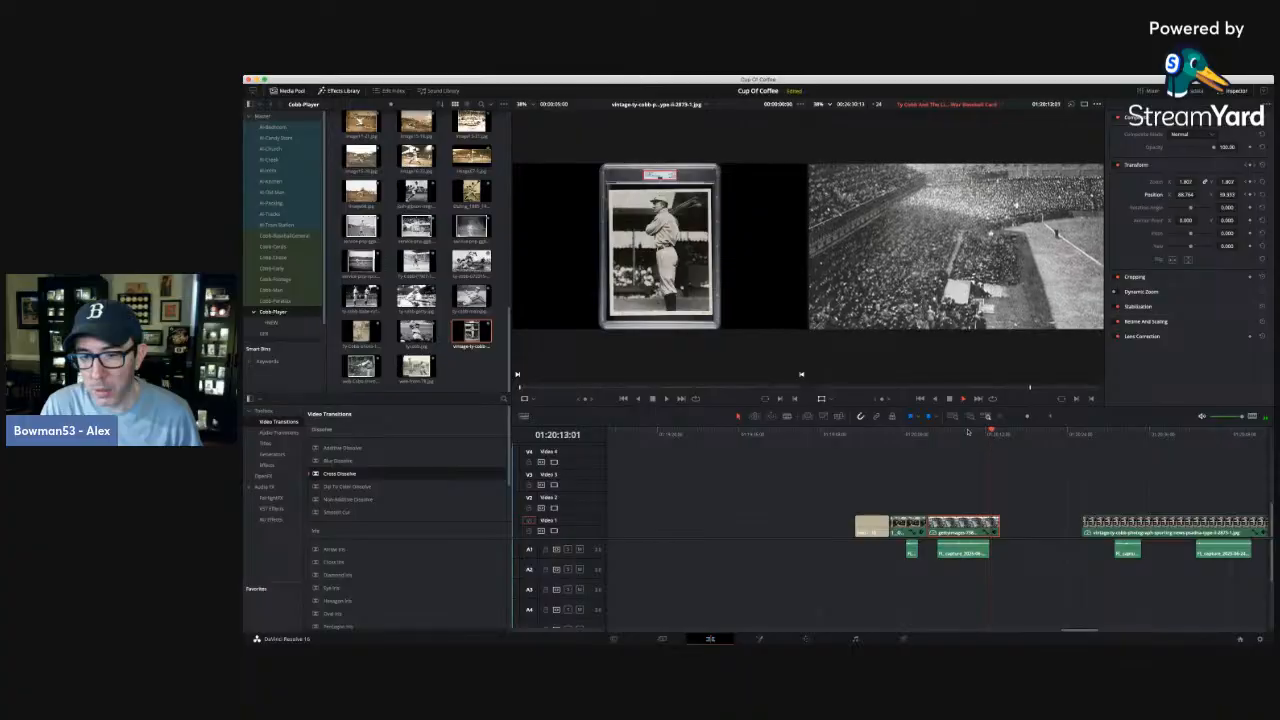
pyautogui.moveTo(1001, 521); pyautogui.dragTo(1033, 537)
pyautogui.click(1011, 532)
pyautogui.click(1010, 519)
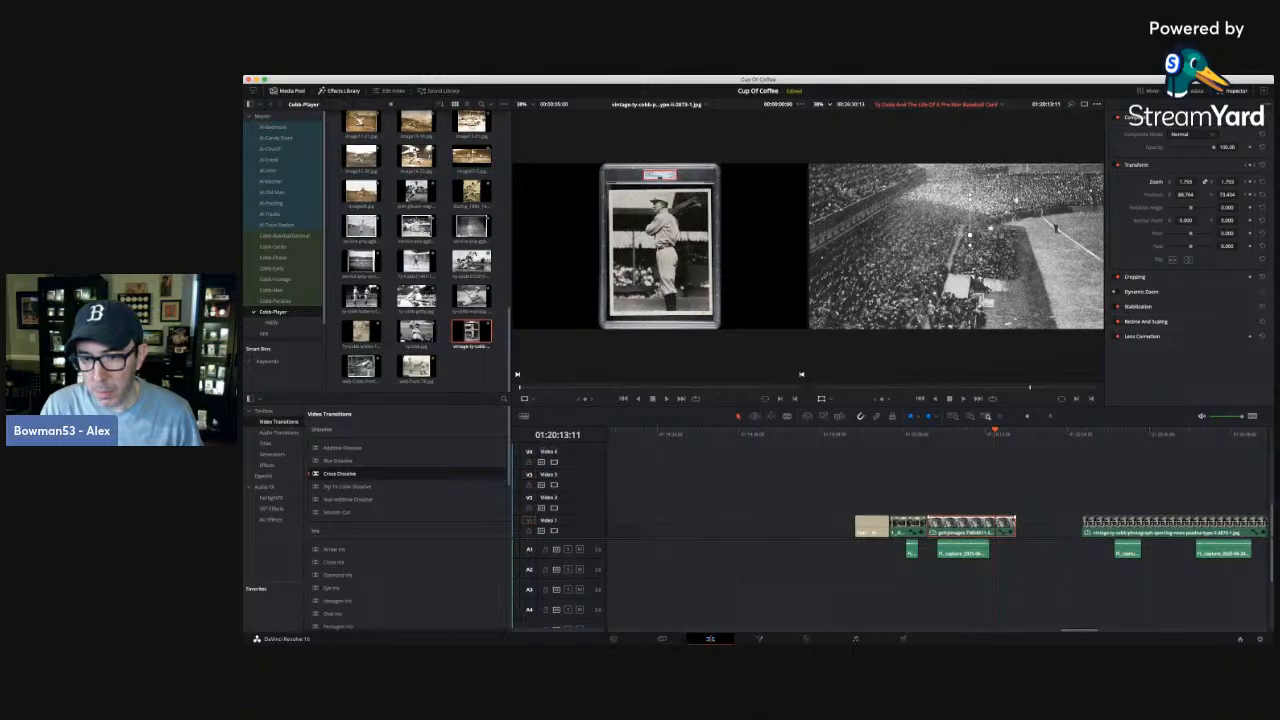
# Replay the end of the second narration and trim the stadium photo clip's end back to 01:20:13:16.
pyautogui.click(962, 431)
pyautogui.press('space')
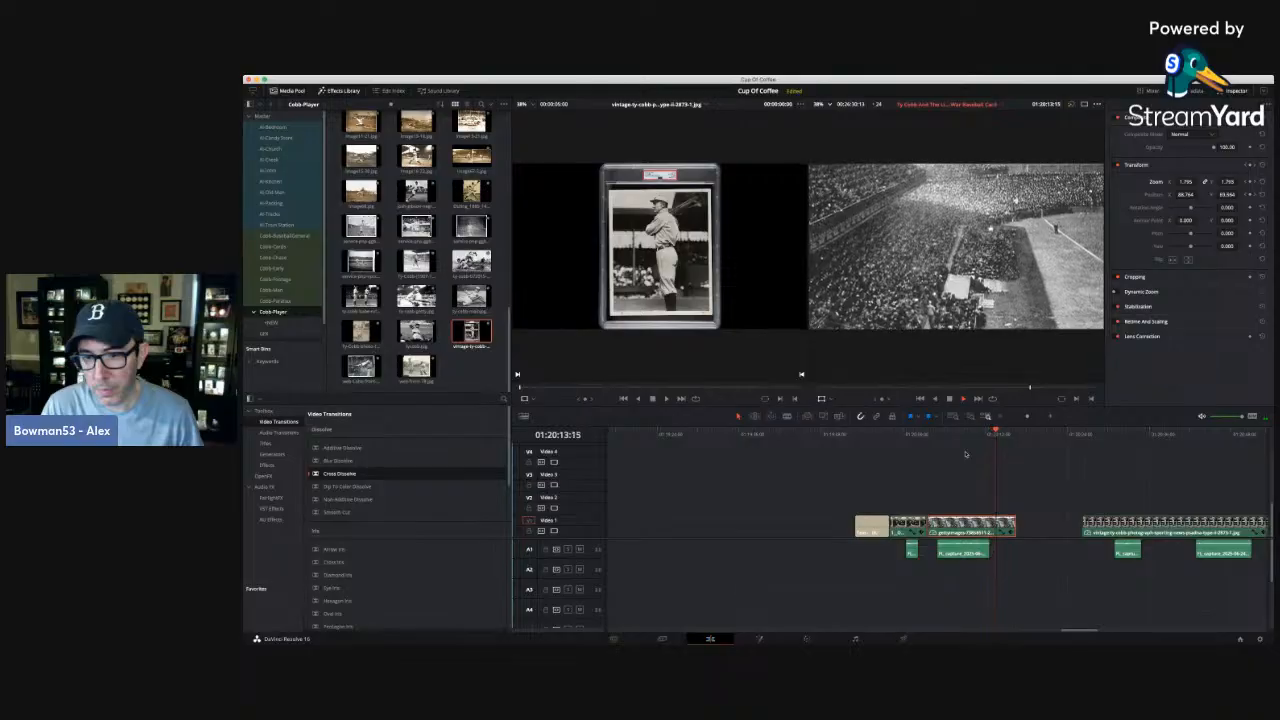
pyautogui.press('space')
pyautogui.moveTo(1014, 526); pyautogui.dragTo(996, 526)
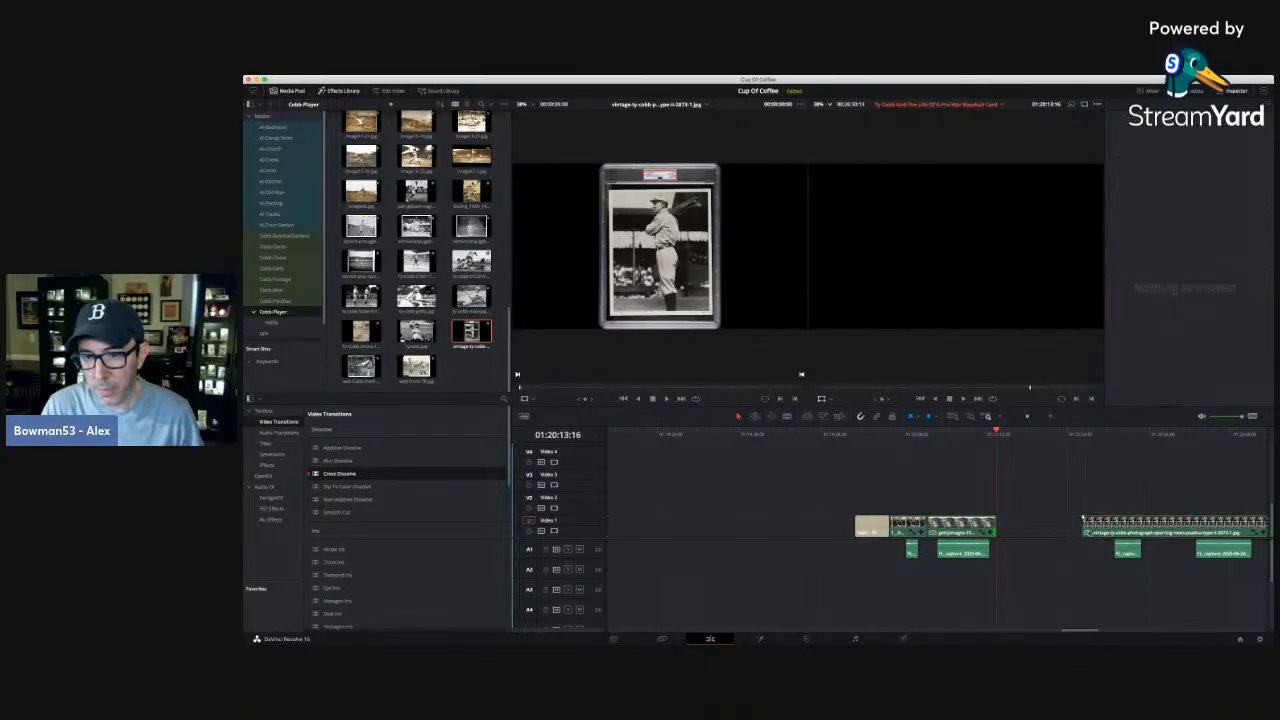
# Move the Ty Cobb portrait clip earlier so it starts directly after the stadium photo clip, and deselect it.
pyautogui.moveTo(1117, 525); pyautogui.dragTo(1033, 526)
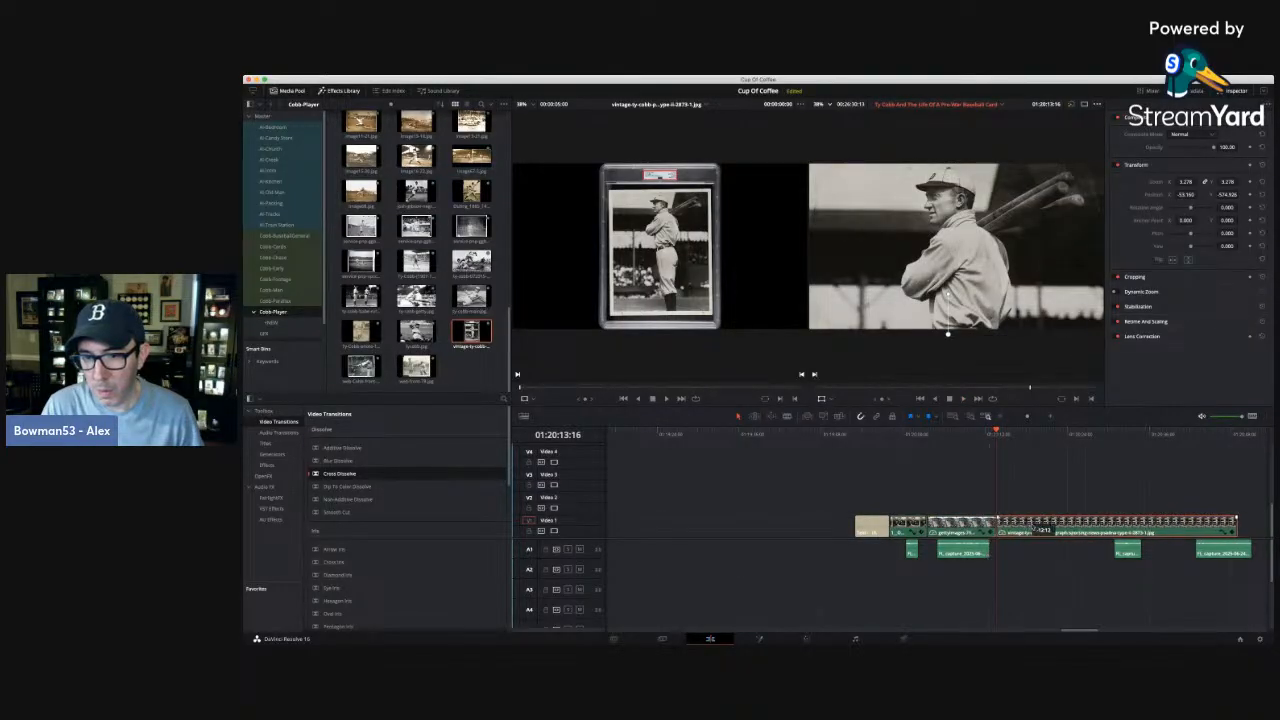
pyautogui.click(1022, 437)
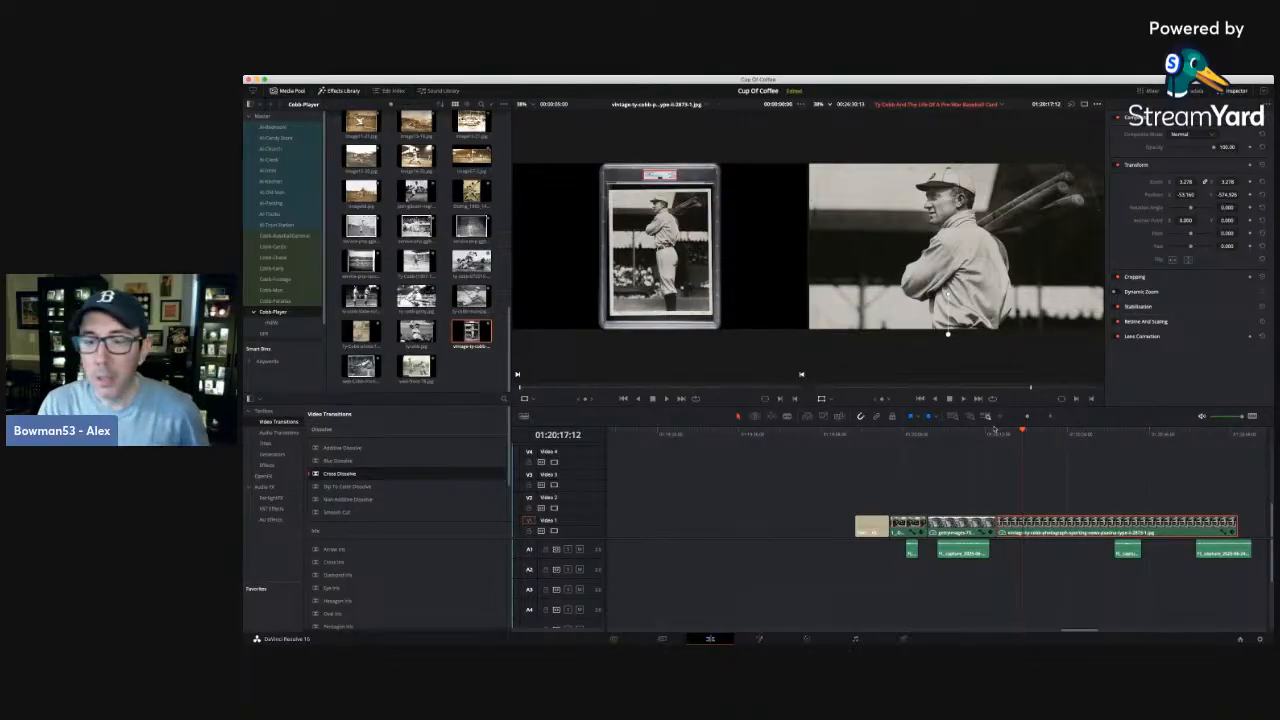
pyautogui.click(1010, 447)
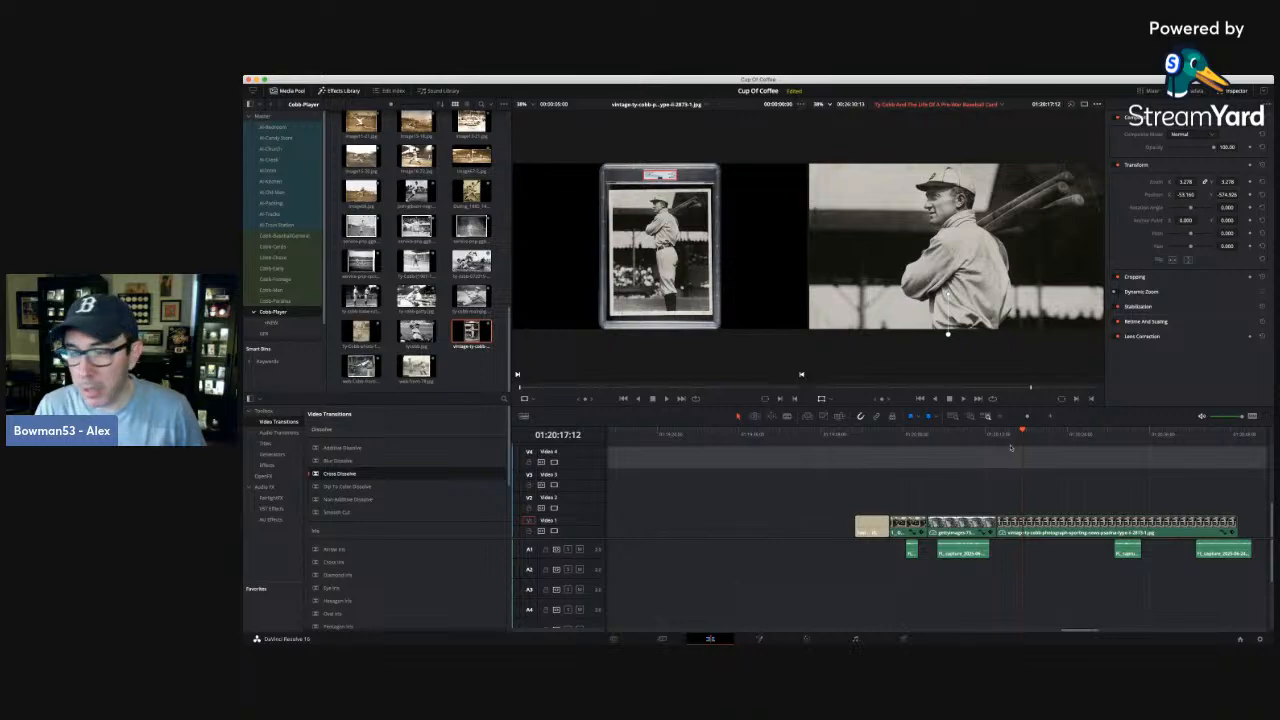
pyautogui.click(1011, 453)
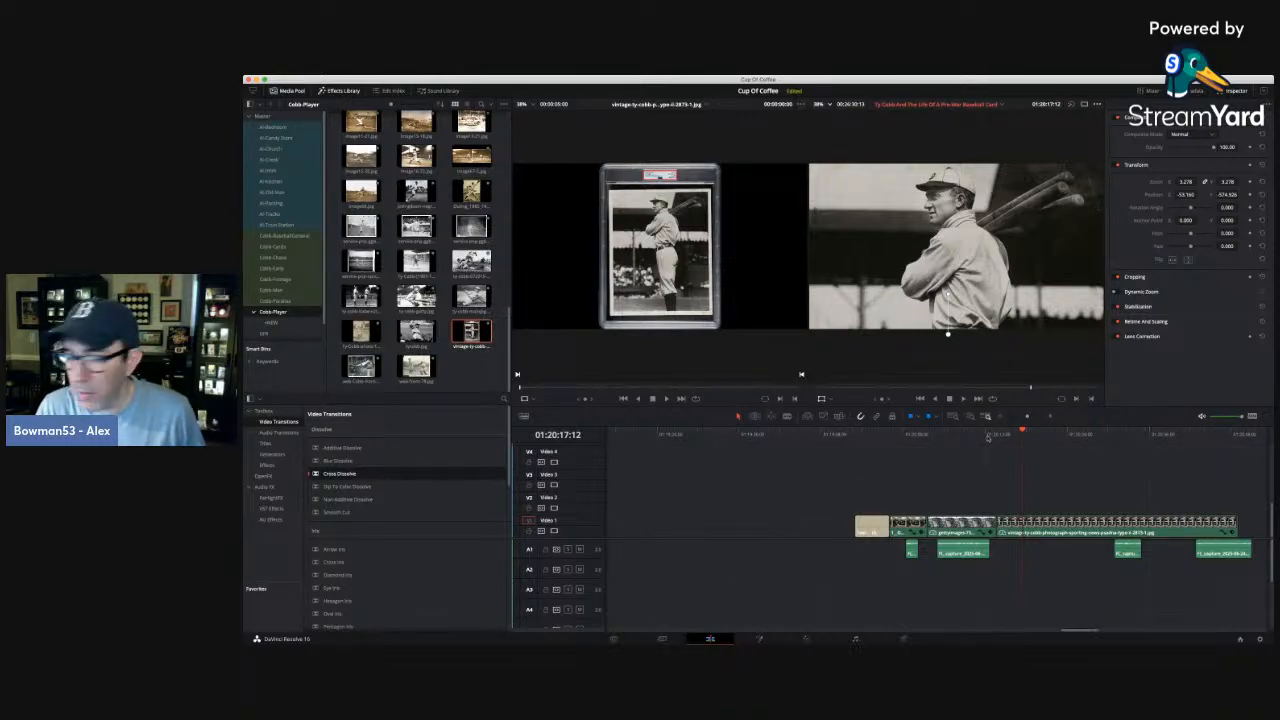
# Replay the cut from the stadium photo to the Ty Cobb portrait and move the third narration clip earlier to start near 01:20:14:06.
pyautogui.click(988, 435)
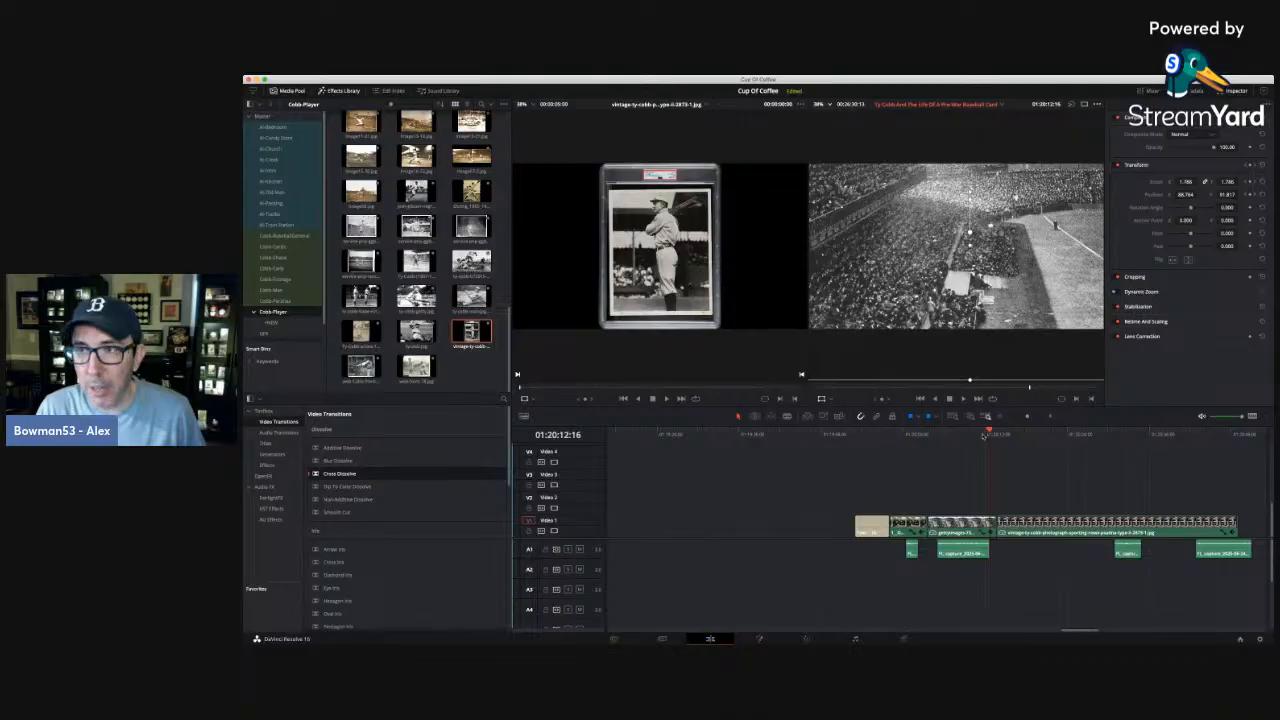
pyautogui.press('space')
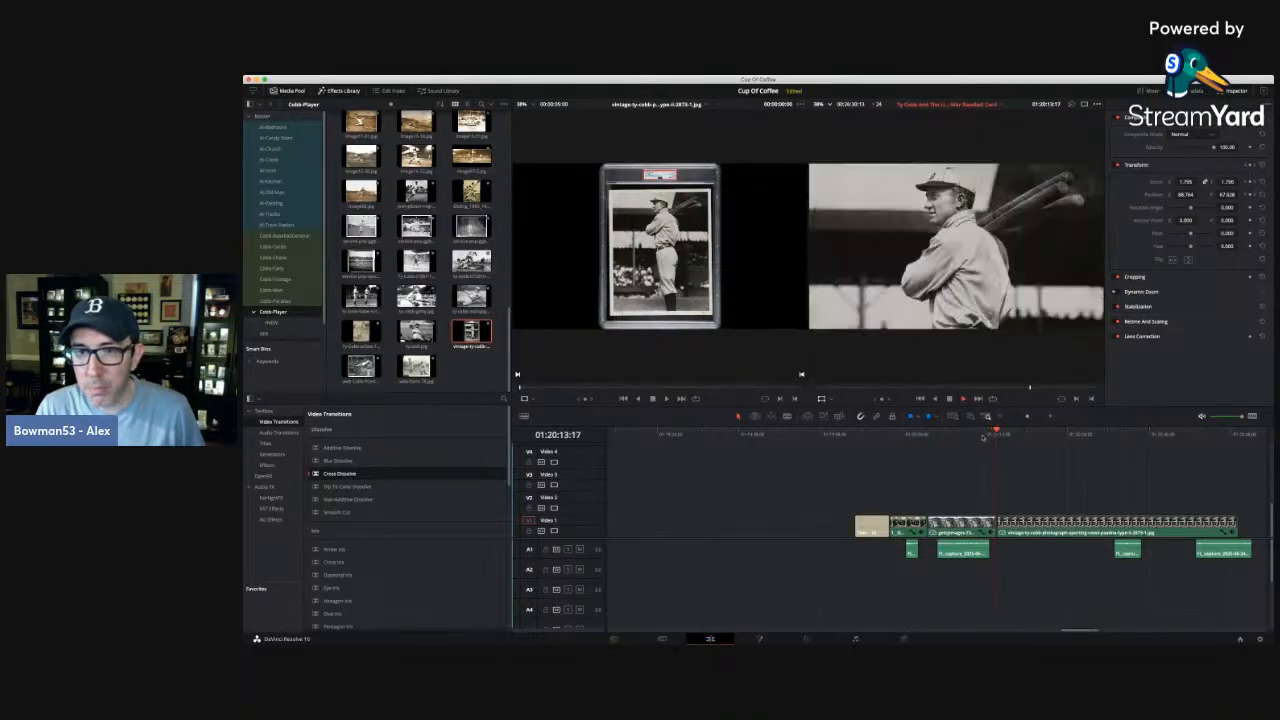
pyautogui.moveTo(1134, 551); pyautogui.dragTo(1045, 538)
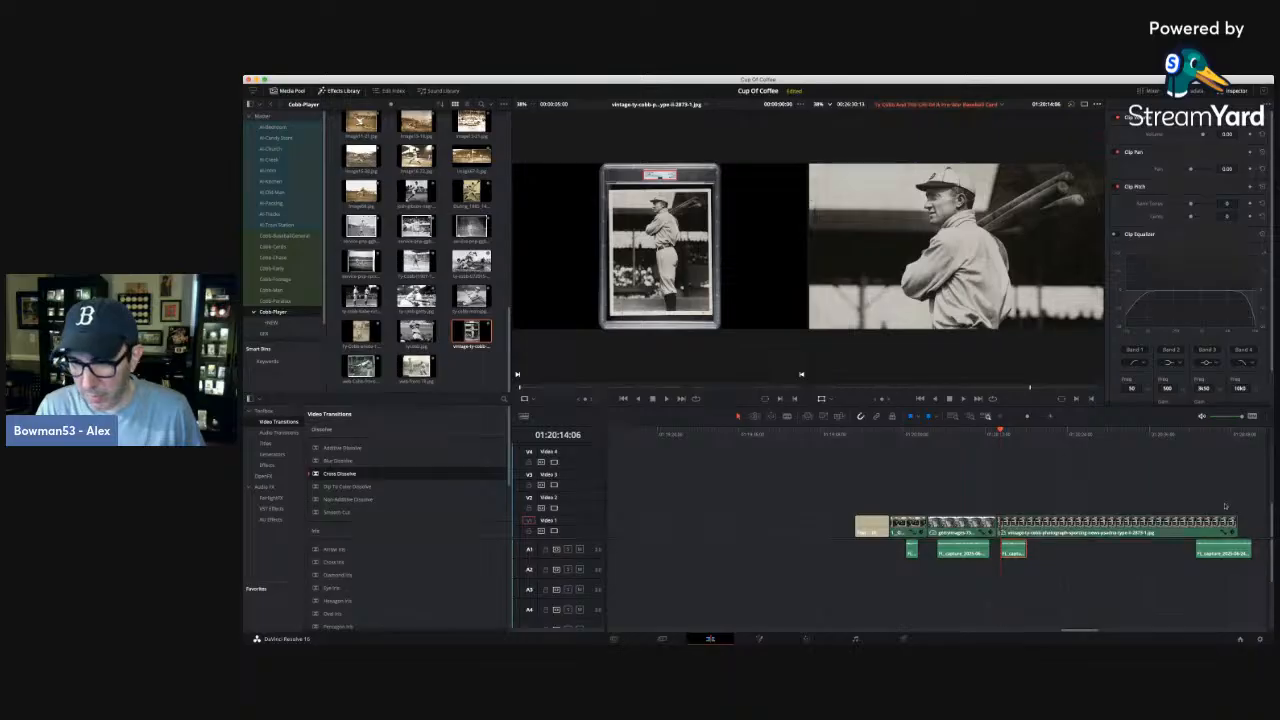
# Move the fourth narration clip earlier so it follows the third narration after a short pause, checking the spacing by playback.
pyautogui.moveTo(1220, 550); pyautogui.dragTo(1062, 541)
pyautogui.press('space')
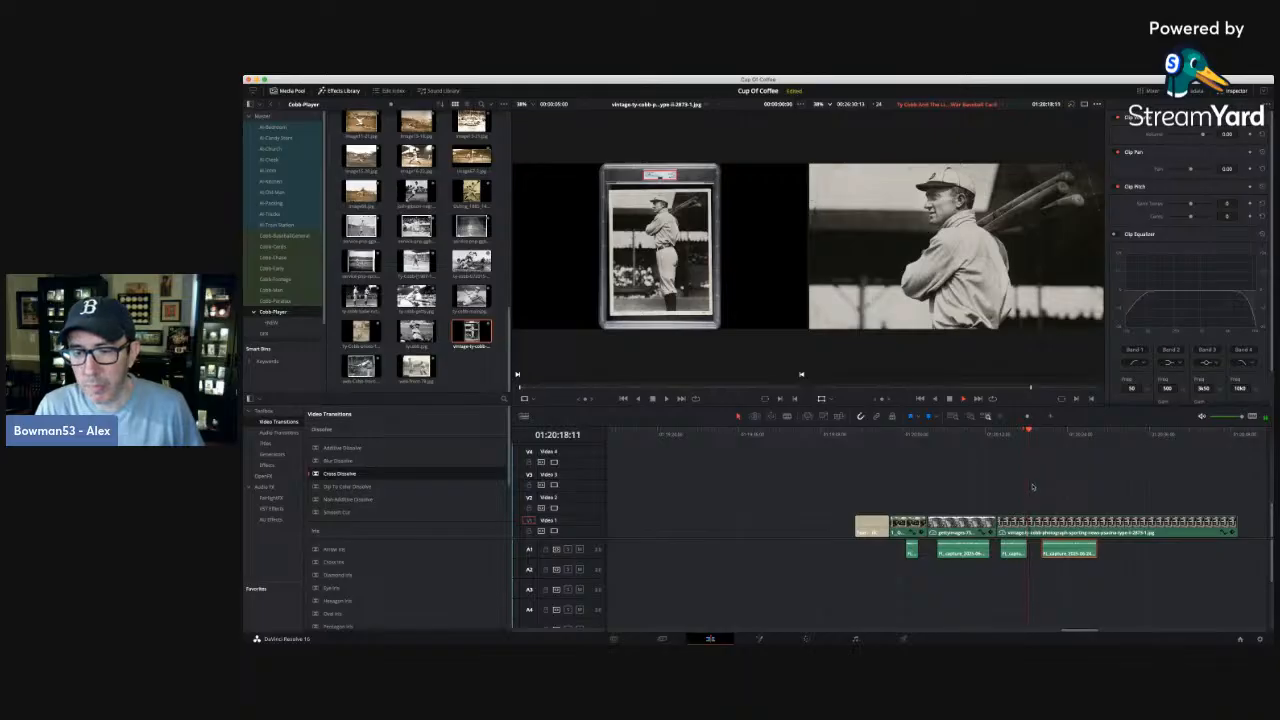
pyautogui.press('space')
pyautogui.moveTo(1084, 546); pyautogui.dragTo(1073, 546)
pyautogui.press('space')
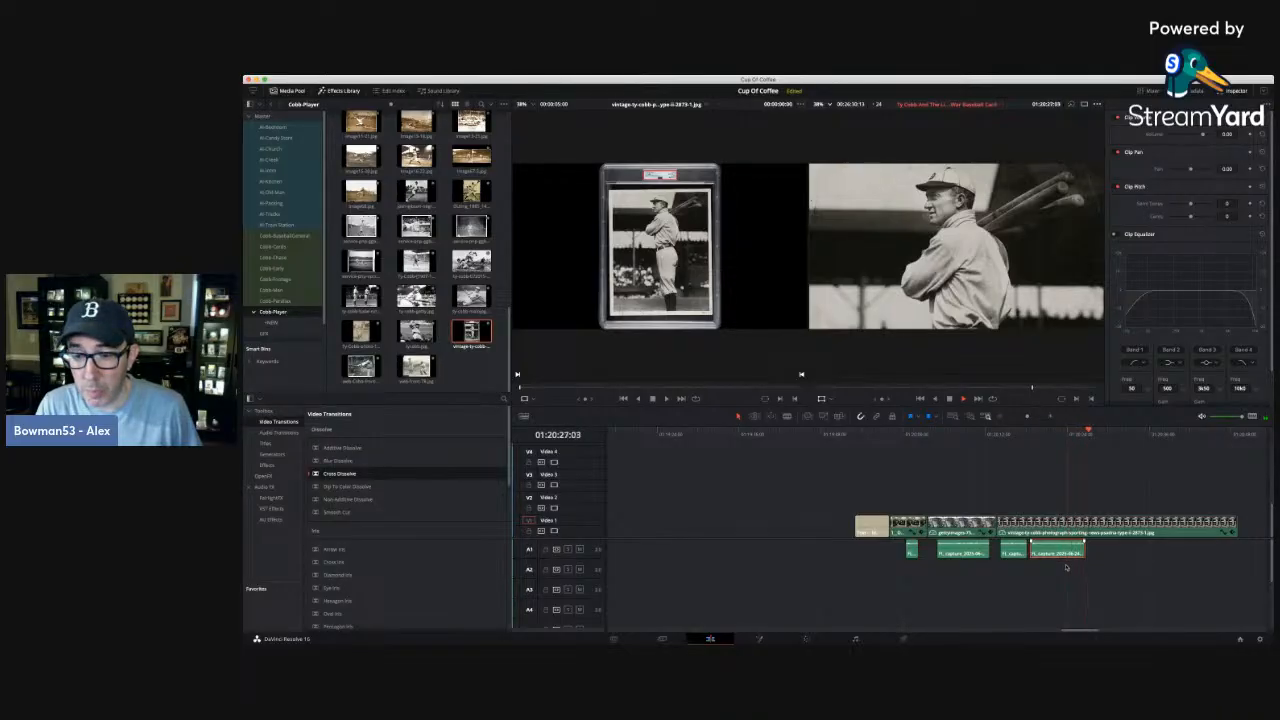
# Replay the end of the fourth narration and trim the portrait clip's end back to about 01:20:27:19.
pyautogui.press('space')
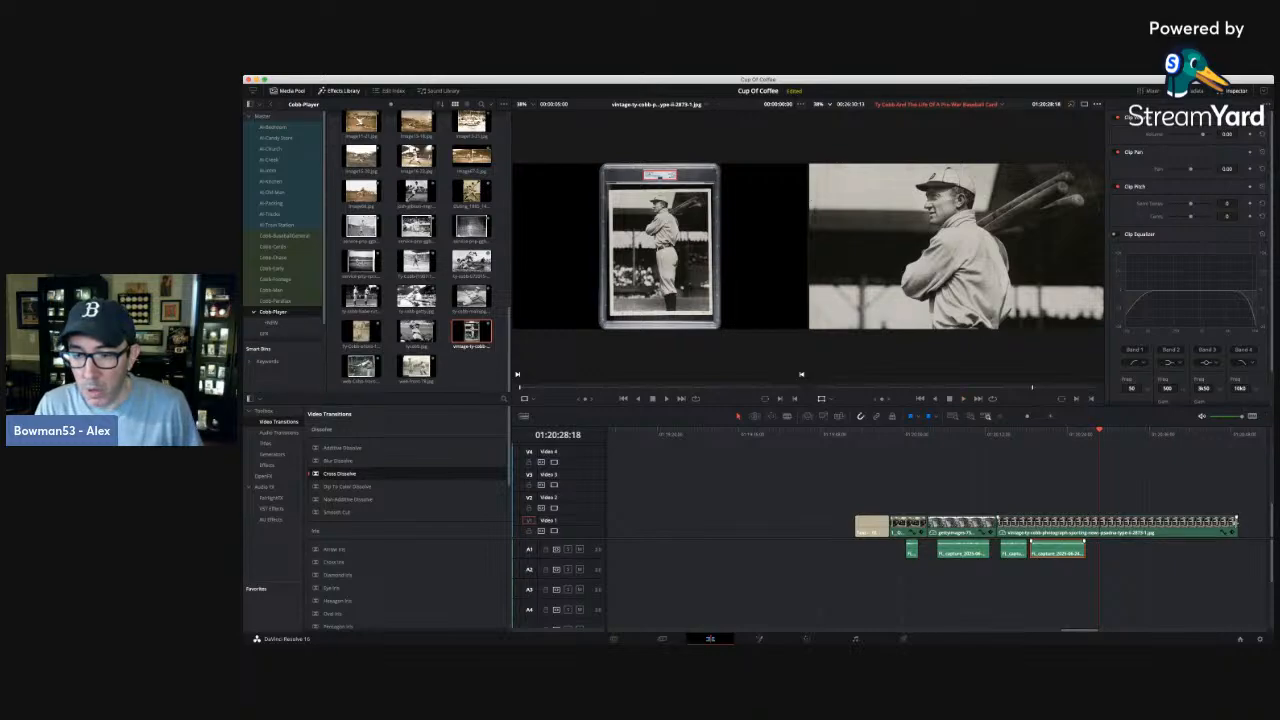
pyautogui.click(1072, 432)
pyautogui.press('space')
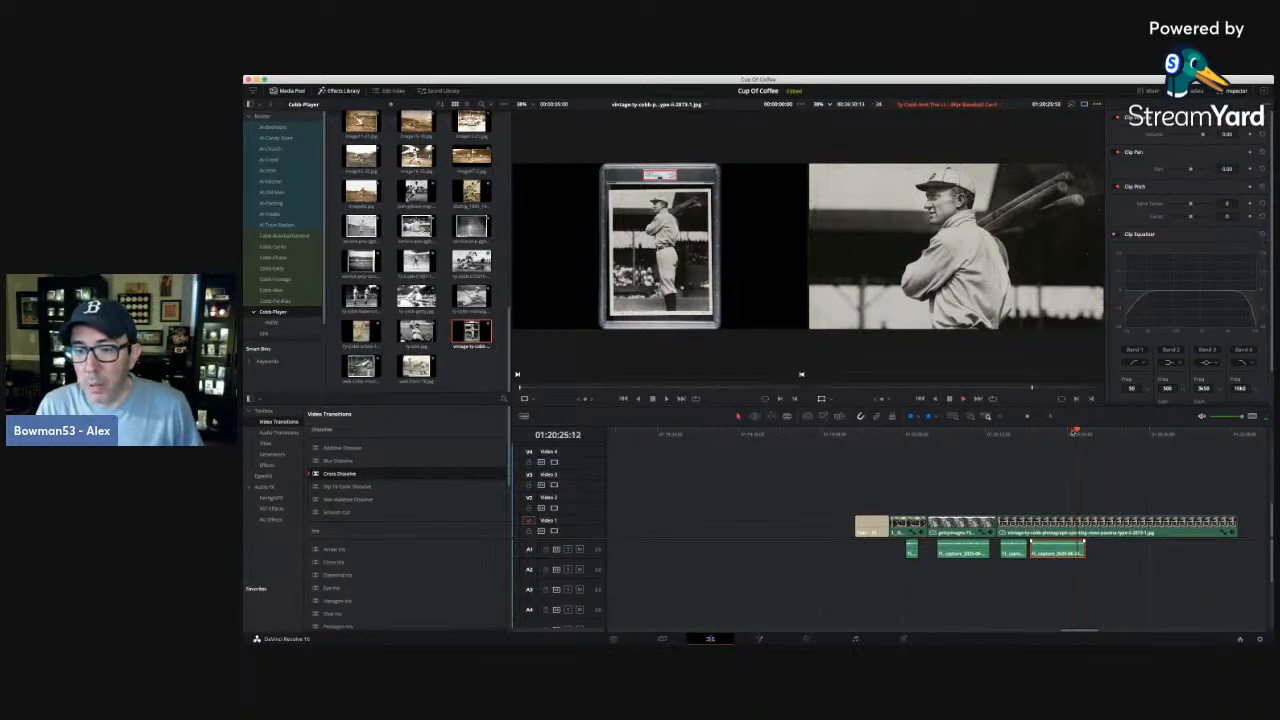
pyautogui.moveTo(1236, 525); pyautogui.dragTo(1097, 522)
# Add position and zoom keyframes at the first frame of the portrait clip.
pyautogui.click(1045, 434)
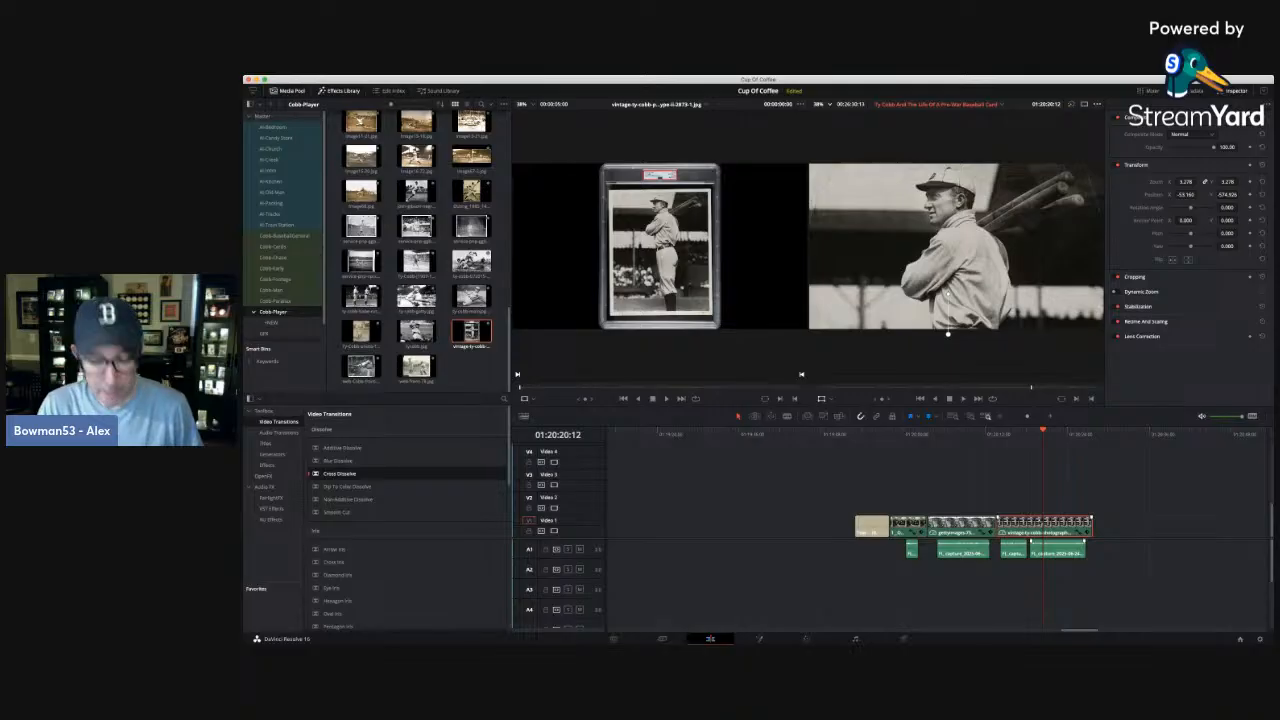
pyautogui.press('Up')
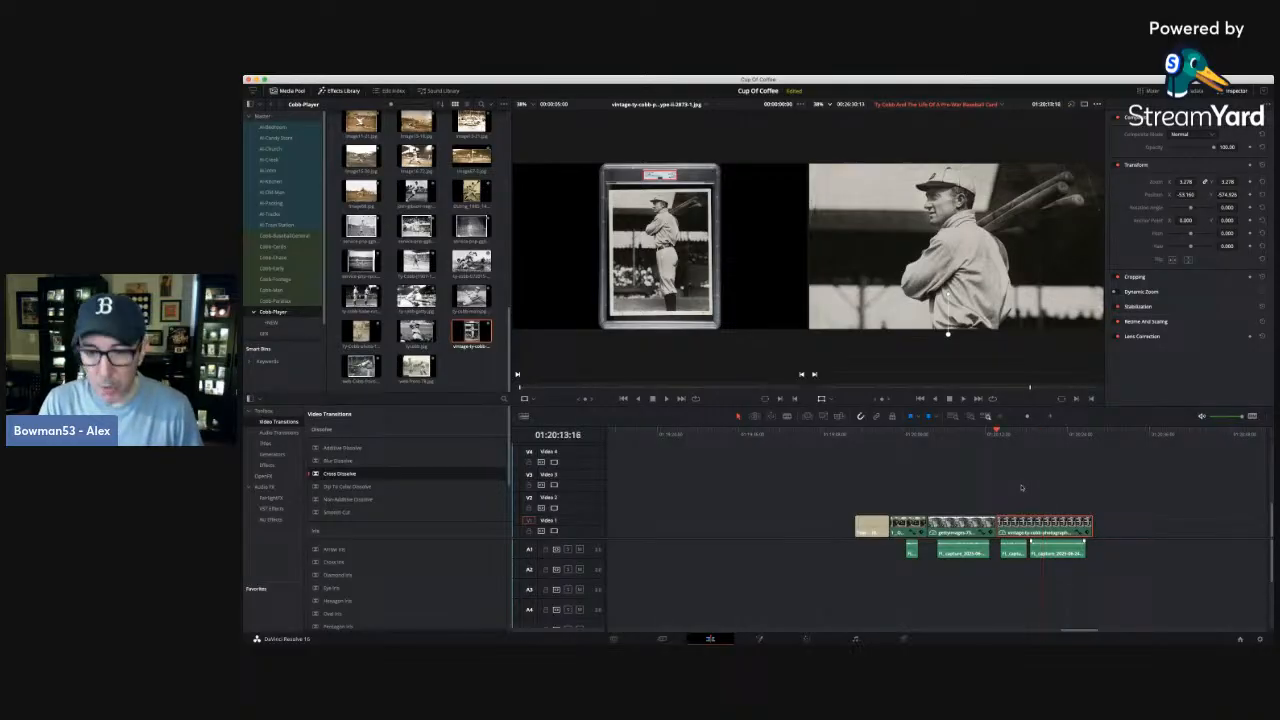
pyautogui.click(1249, 195)
pyautogui.click(1250, 182)
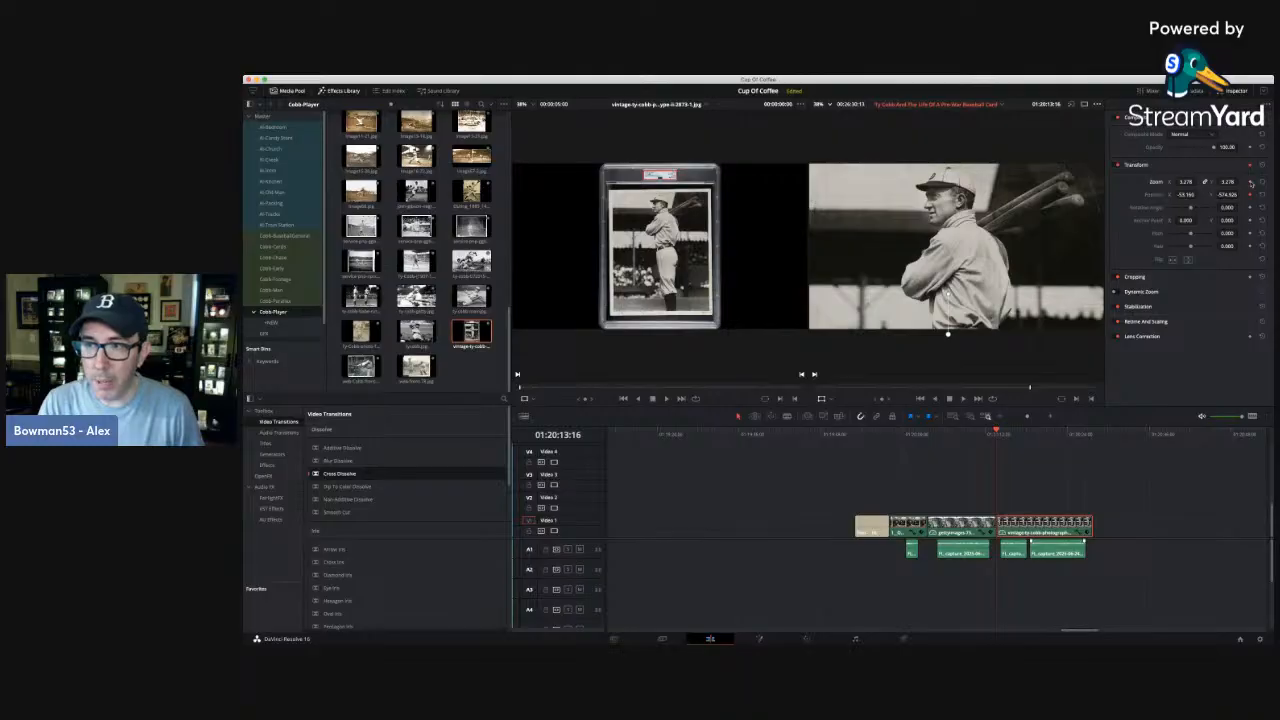
# At the portrait clip's last frame, set zoom to about 3.52 and horizontal position to about -125.16, and replay the clip.
pyautogui.press('Down')
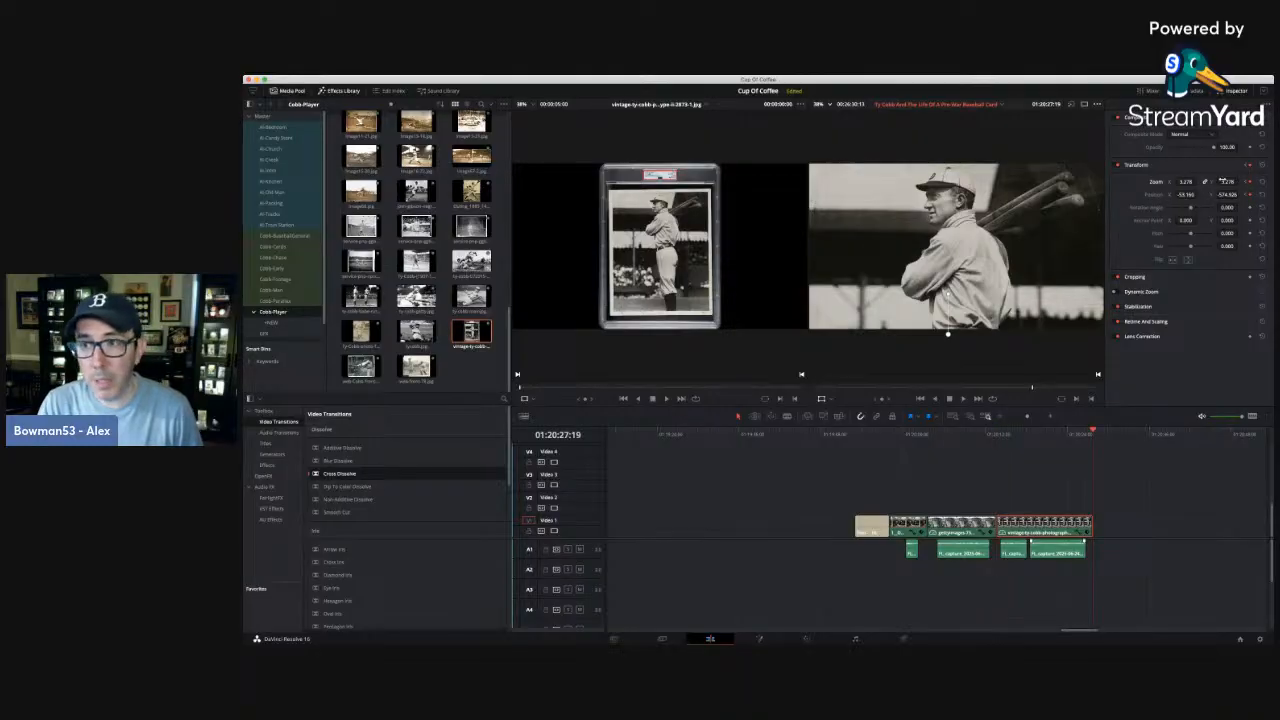
pyautogui.moveTo(1226, 181); pyautogui.dragTo(1199, 194)
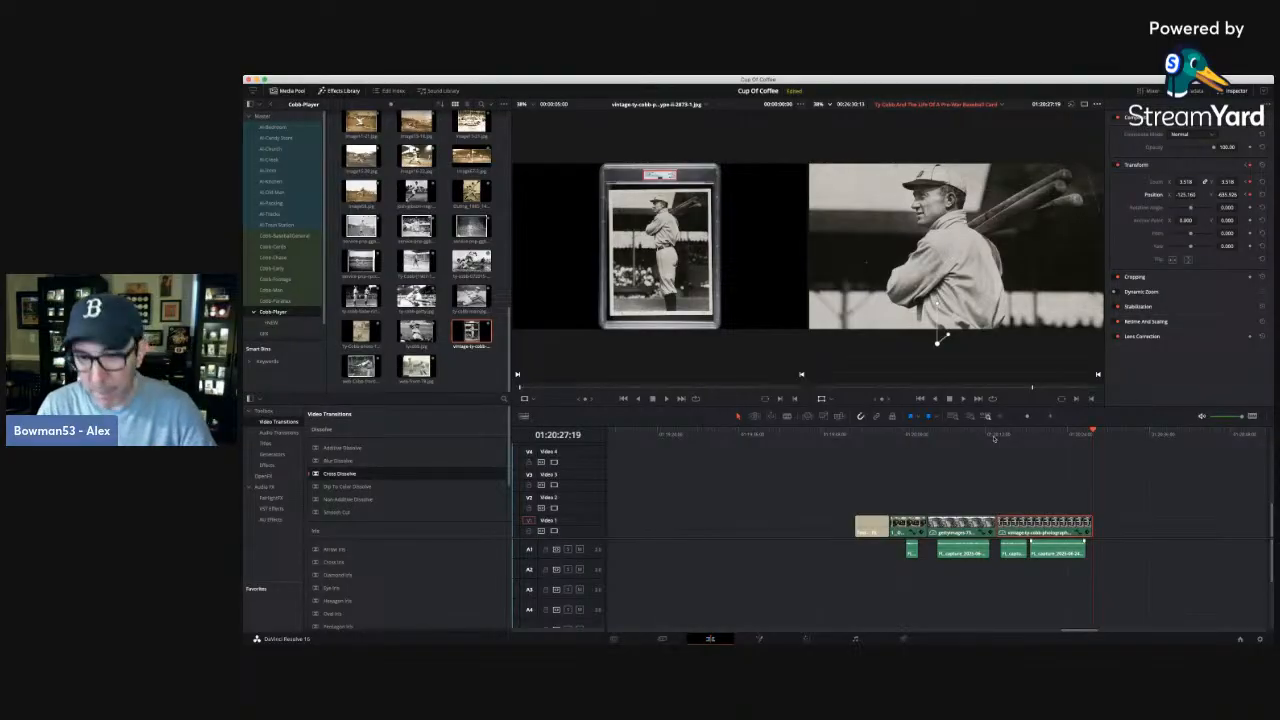
pyautogui.click(994, 438)
pyautogui.press('space')
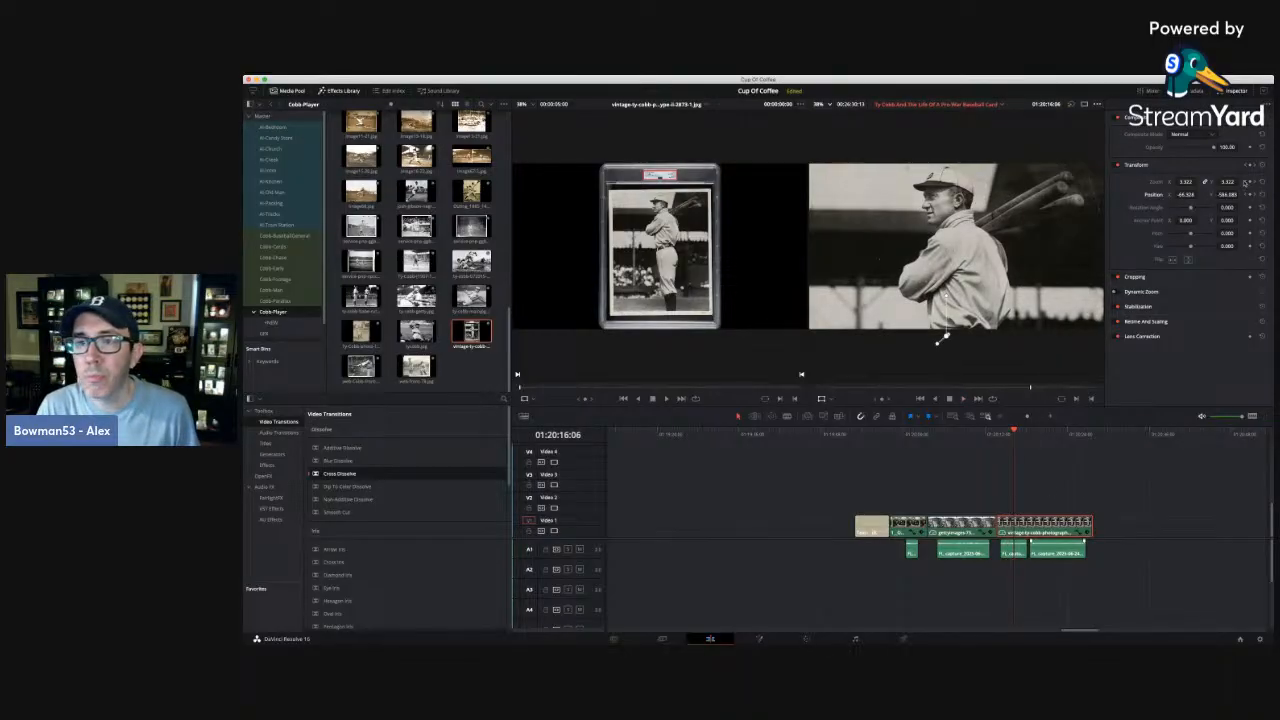
# Increase the portrait's zoom at its ending keyframe to about 3.71 and lower its vertical position to about -719.5.
pyautogui.click(1244, 182)
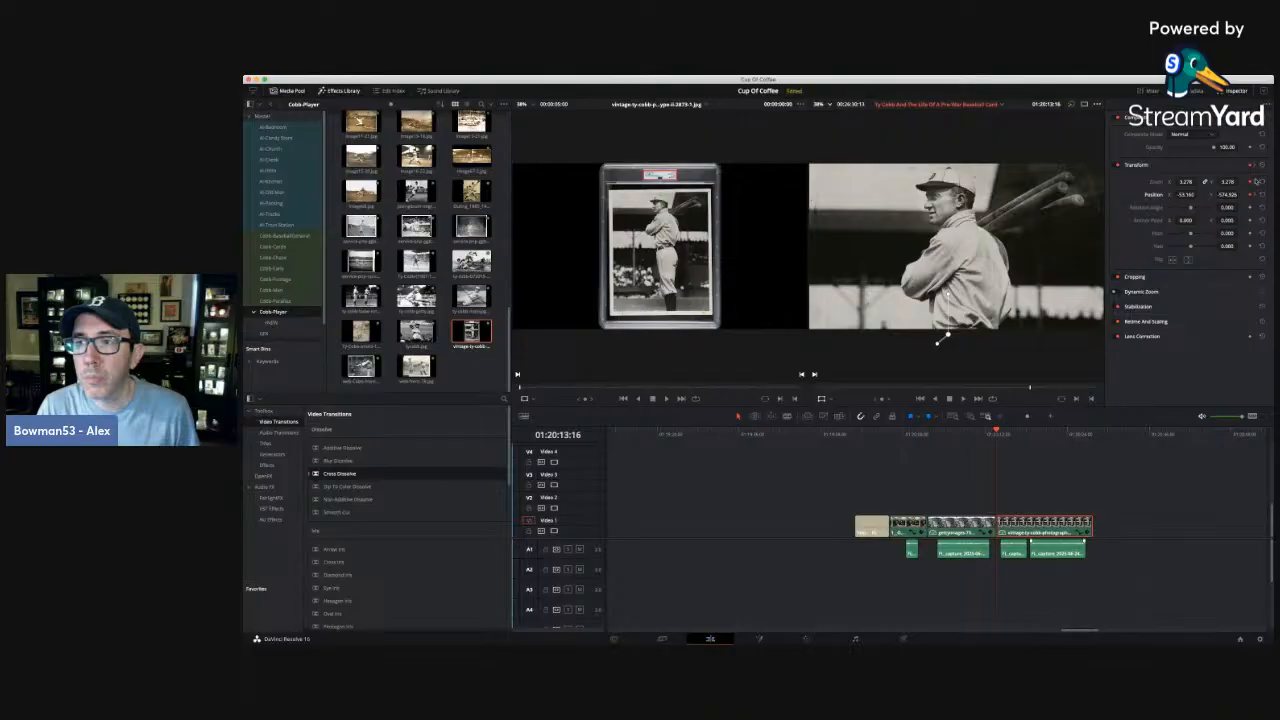
pyautogui.click(1257, 183)
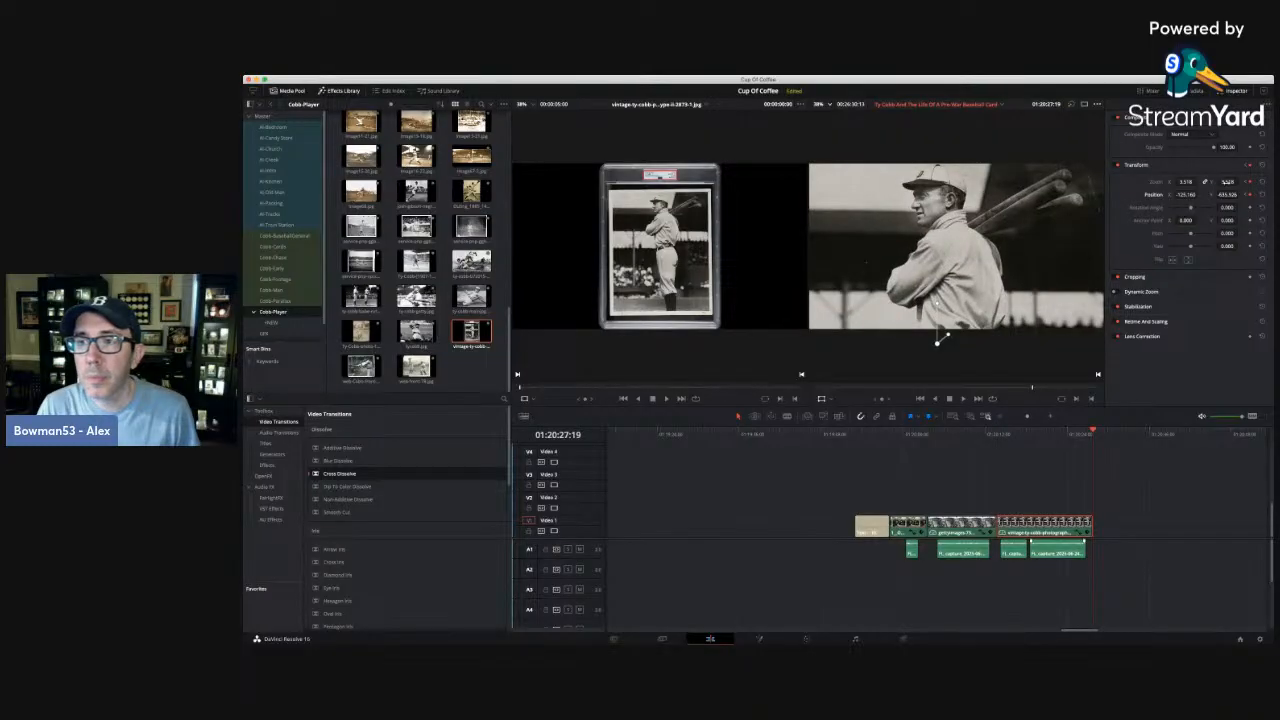
pyautogui.moveTo(1222, 183); pyautogui.dragTo(1240, 183)
pyautogui.moveTo(938, 342); pyautogui.dragTo(937, 355)
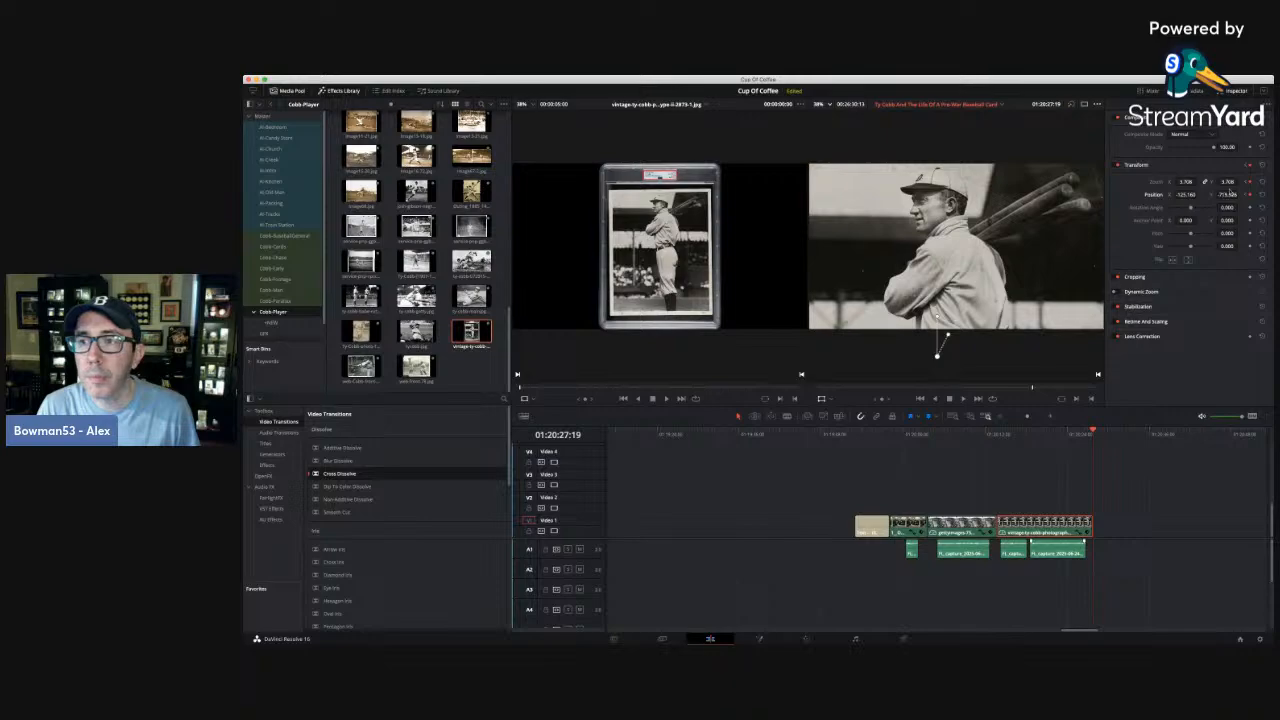
# Set the portrait's horizontal position at its starting keyframe to about -0.16 and play back the motion.
pyautogui.click(1248, 183)
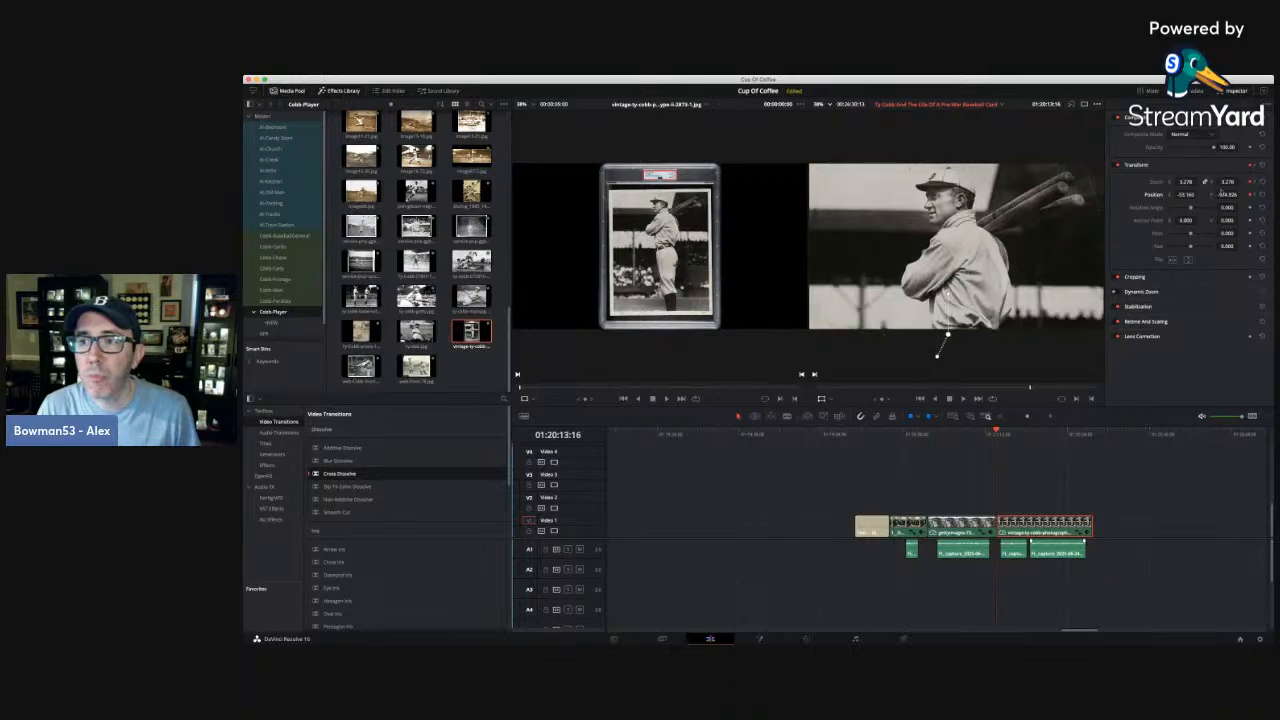
pyautogui.moveTo(1186, 194); pyautogui.dragTo(1195, 194)
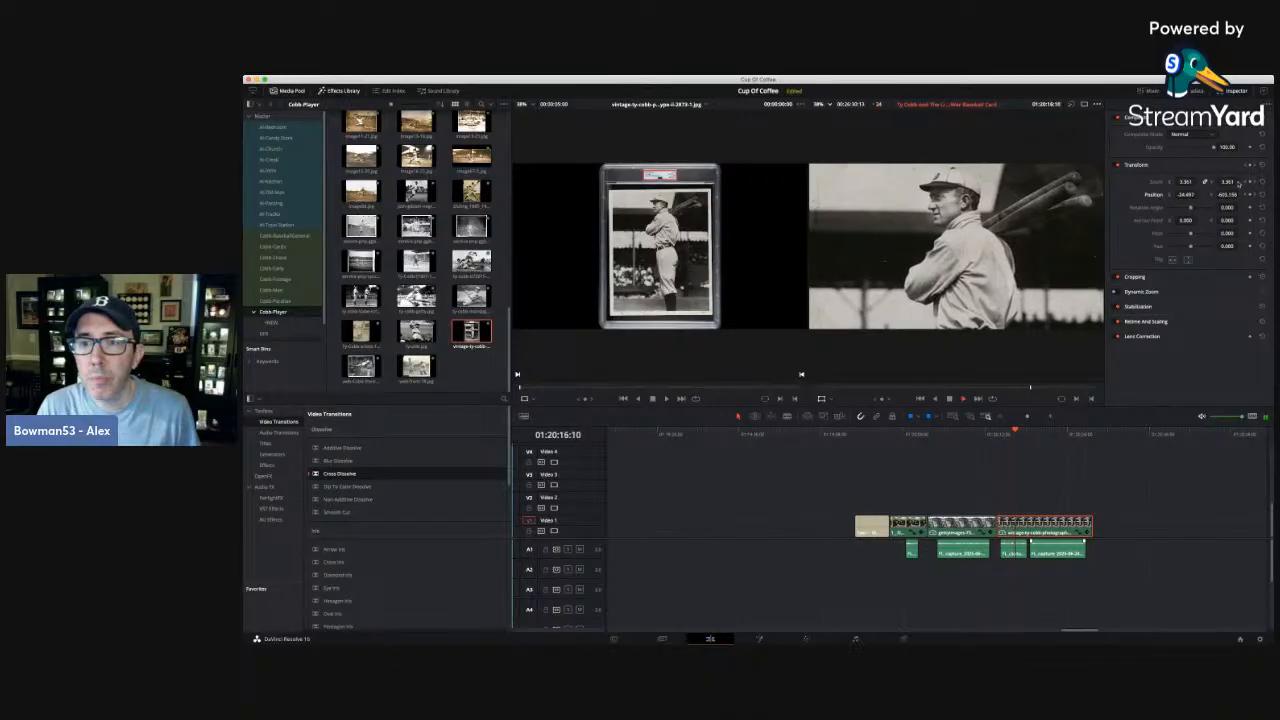
pyautogui.click(1246, 183)
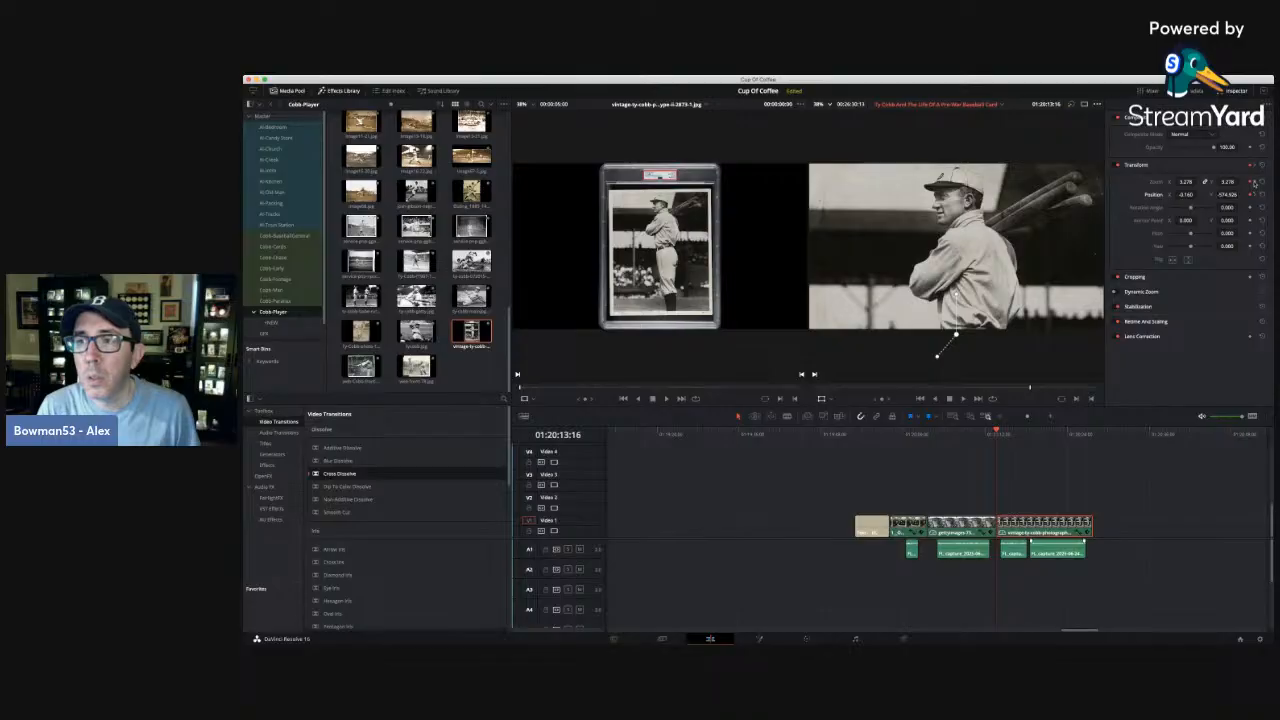
# Set the portrait's ending keyframe zoom to about 3.98 and vertical position to about -809.5, and return to the starting keyframe for review.
pyautogui.click(1255, 183)
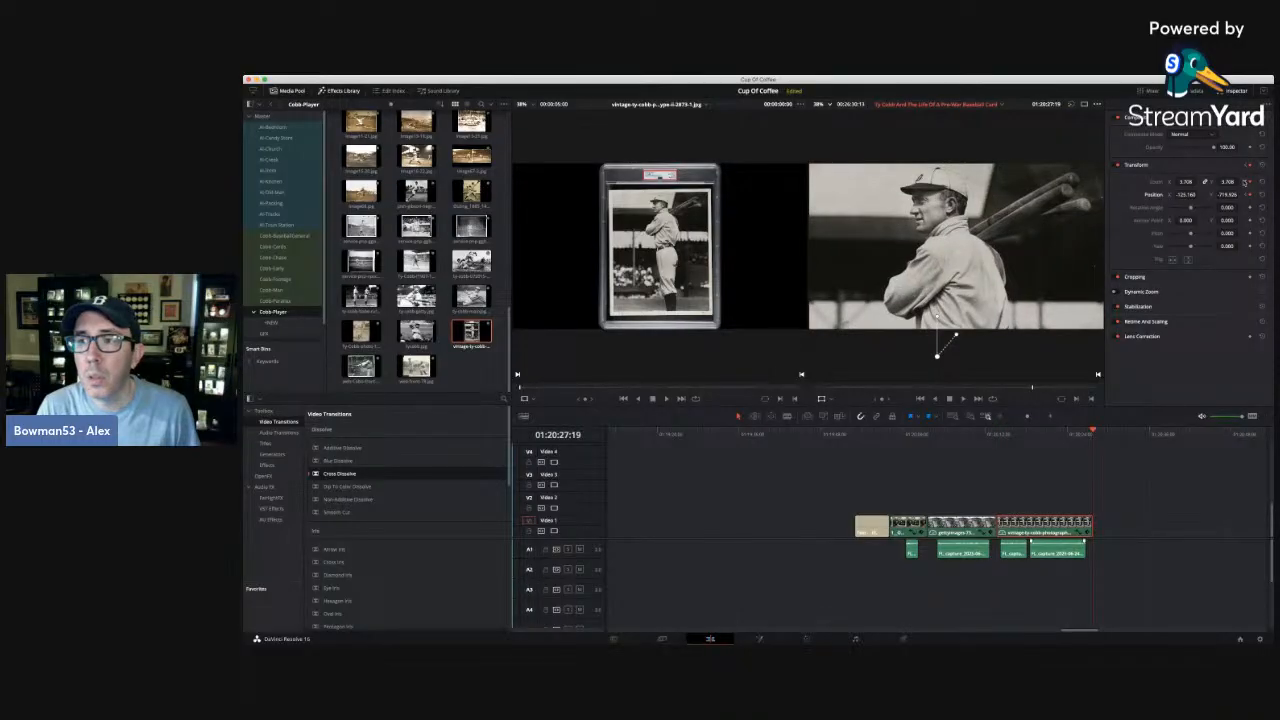
pyautogui.moveTo(1228, 182); pyautogui.dragTo(1186, 195)
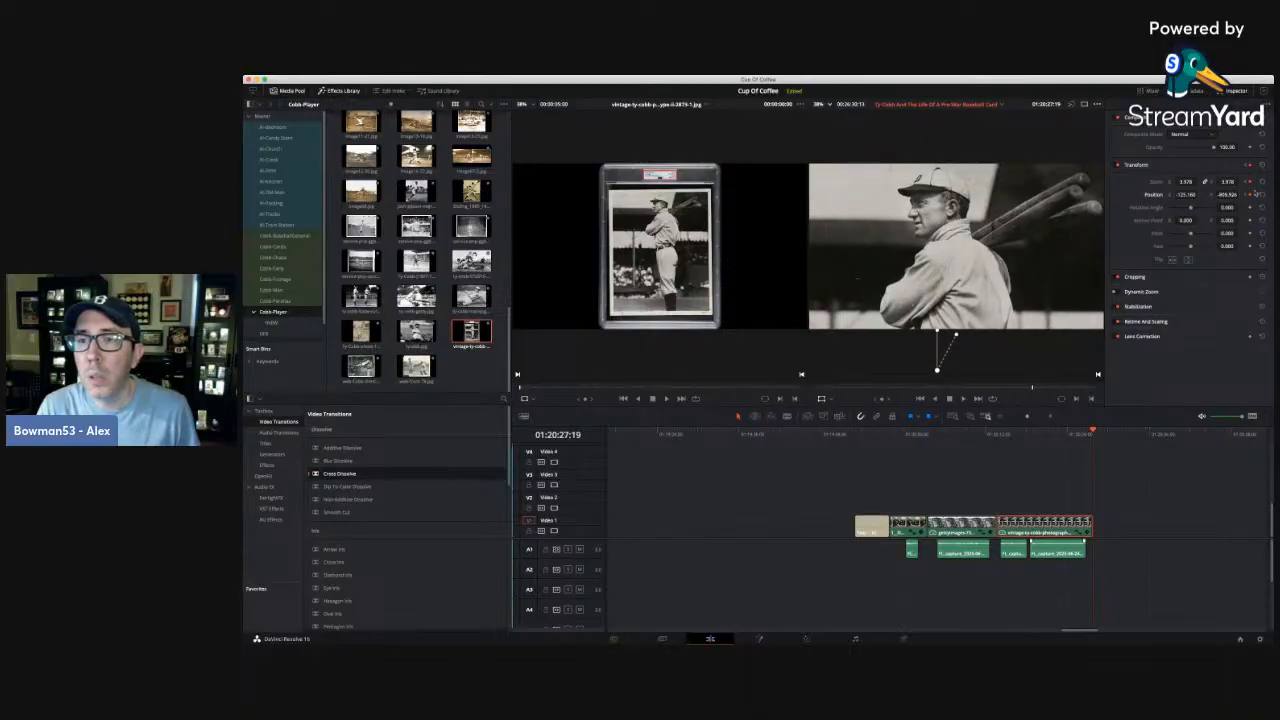
pyautogui.click(1245, 182)
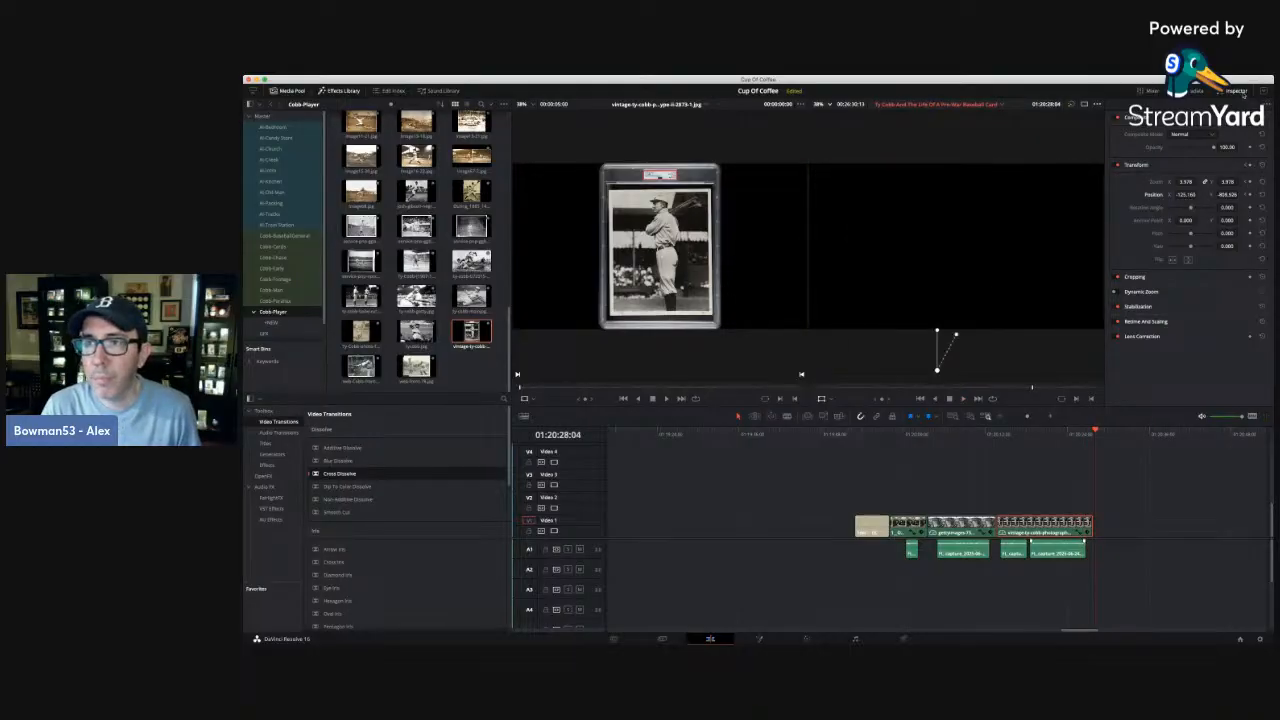
# Hide the clip properties and move the two title cards from Video 3 to Video 2, directly after the portrait clip.
pyautogui.click(1237, 91)
pyautogui.click(1001, 418)
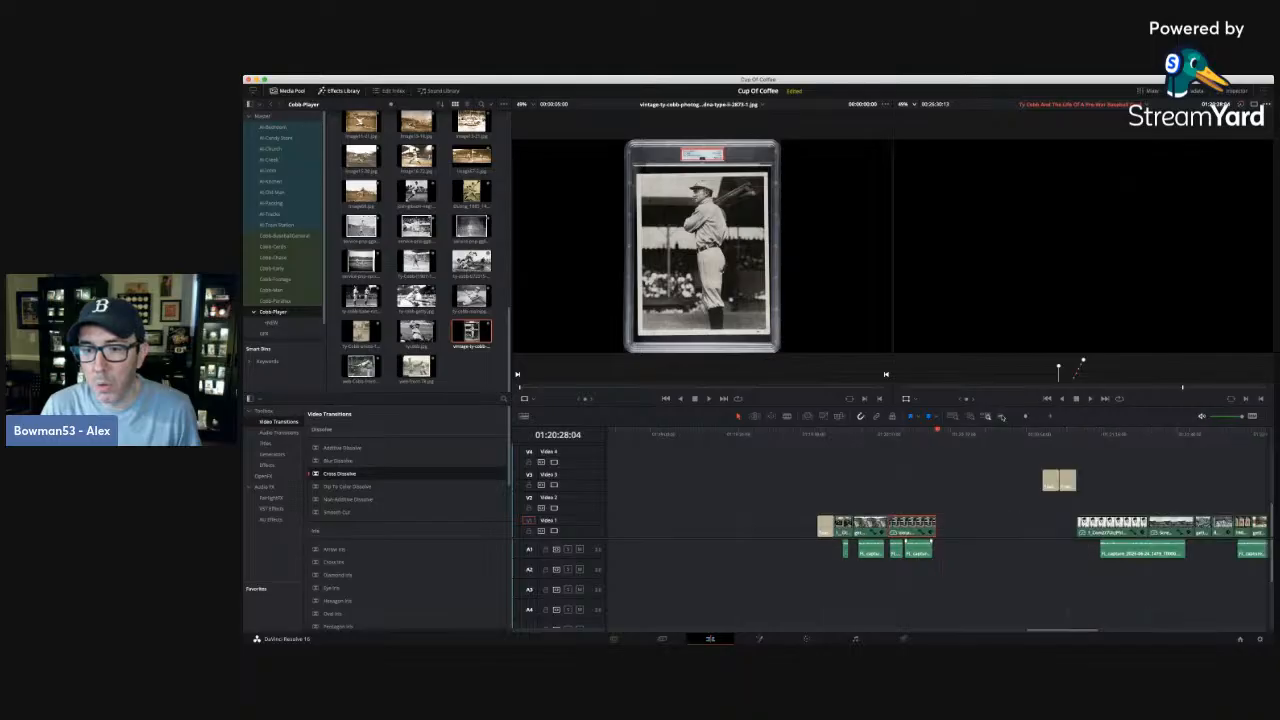
pyautogui.click(1062, 484)
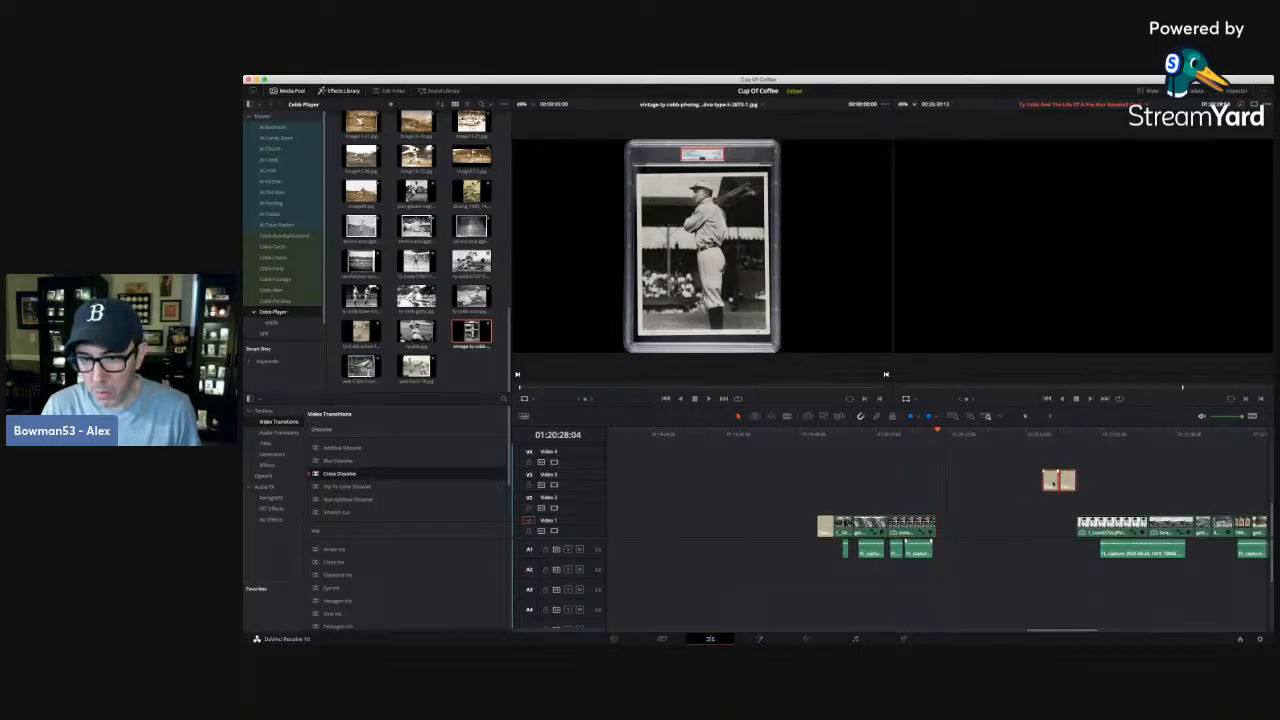
pyautogui.moveTo(1052, 483); pyautogui.dragTo(948, 506)
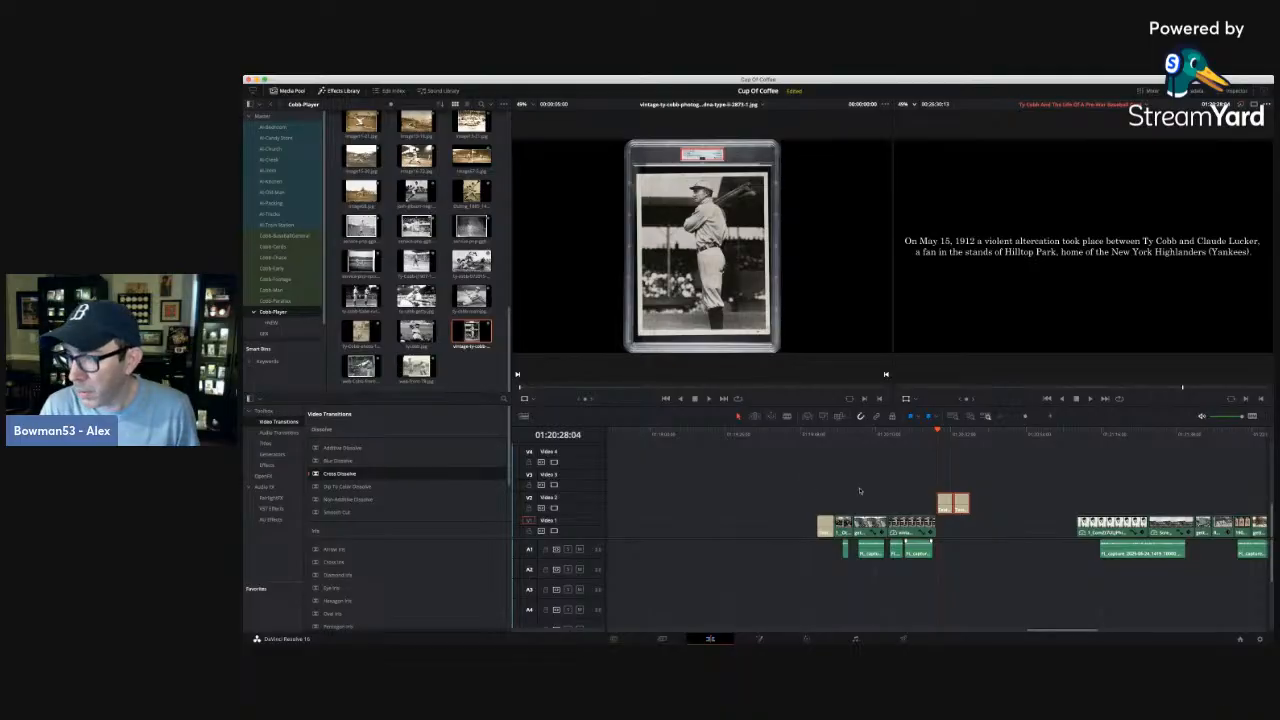
# Move the second title card later on Video 2, leaving a gap after the first title card.
pyautogui.click(965, 467)
pyautogui.click(957, 466)
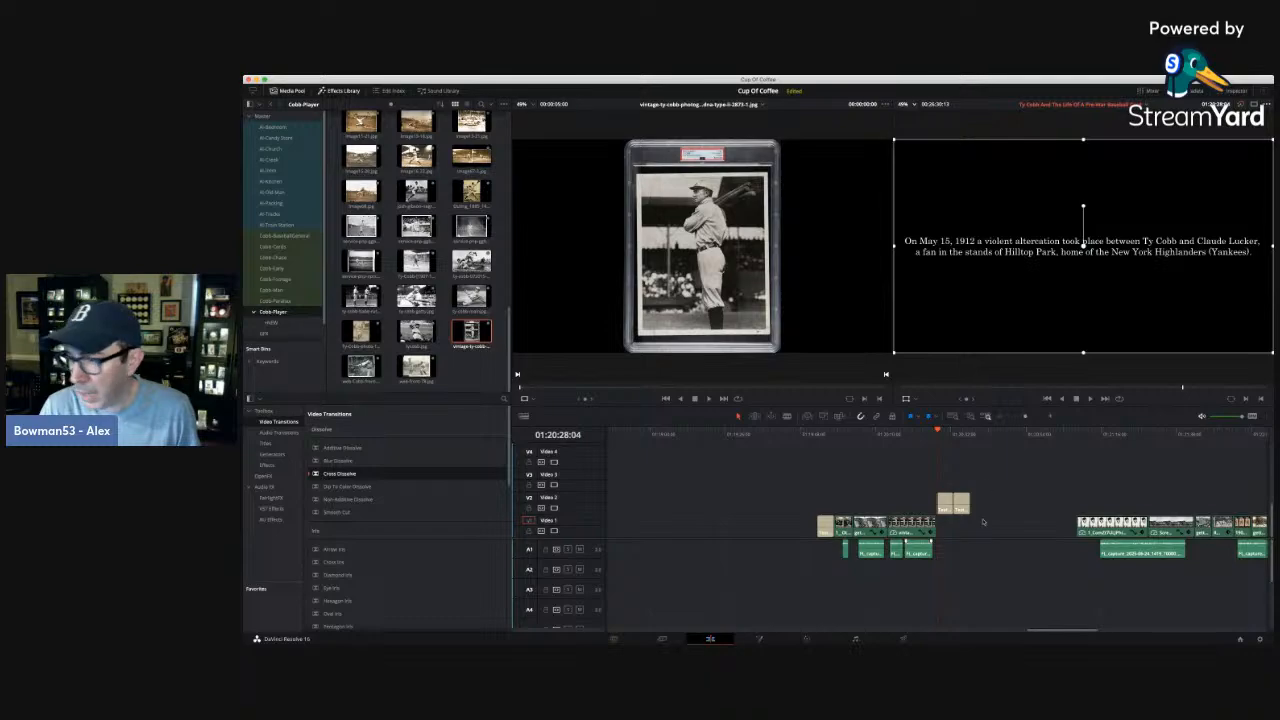
pyautogui.moveTo(960, 508); pyautogui.dragTo(983, 505)
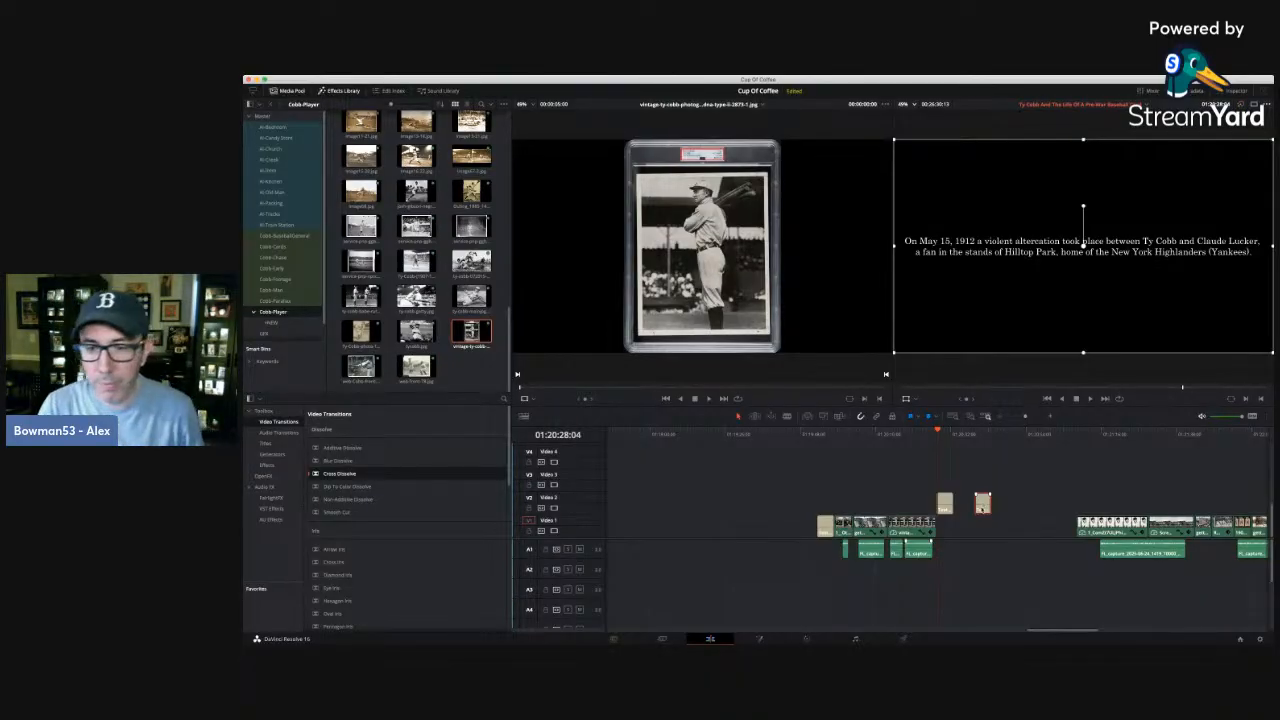
# Examine the first title card's timing and play back the change from the portrait clip to it, starting from 01:20:27:02.
pyautogui.click(945, 433)
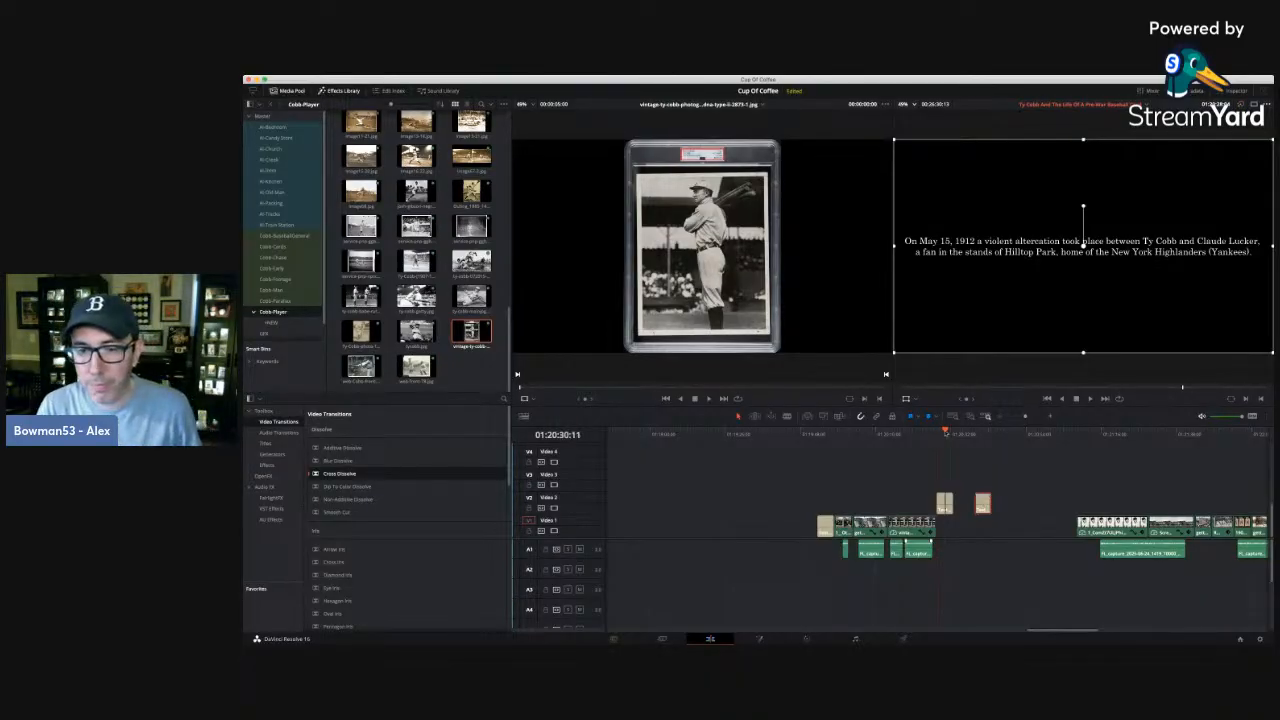
pyautogui.click(1050, 416)
pyautogui.click(889, 433)
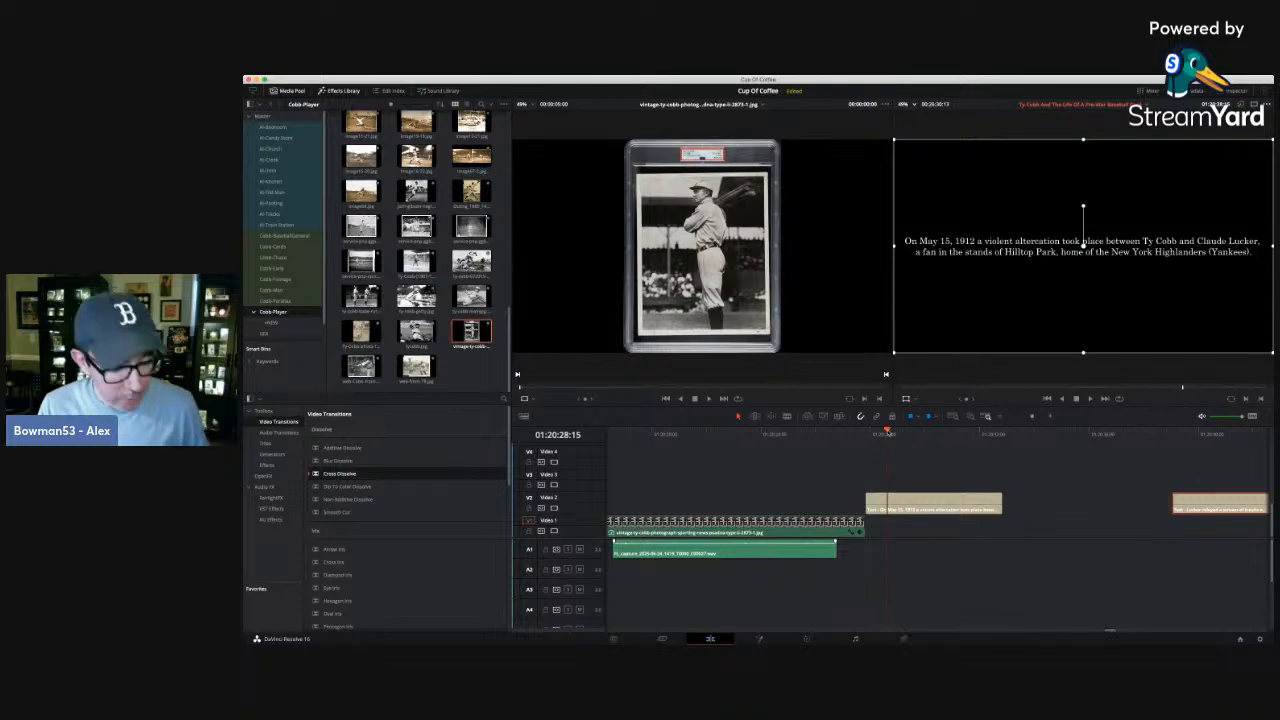
pyautogui.click(903, 433)
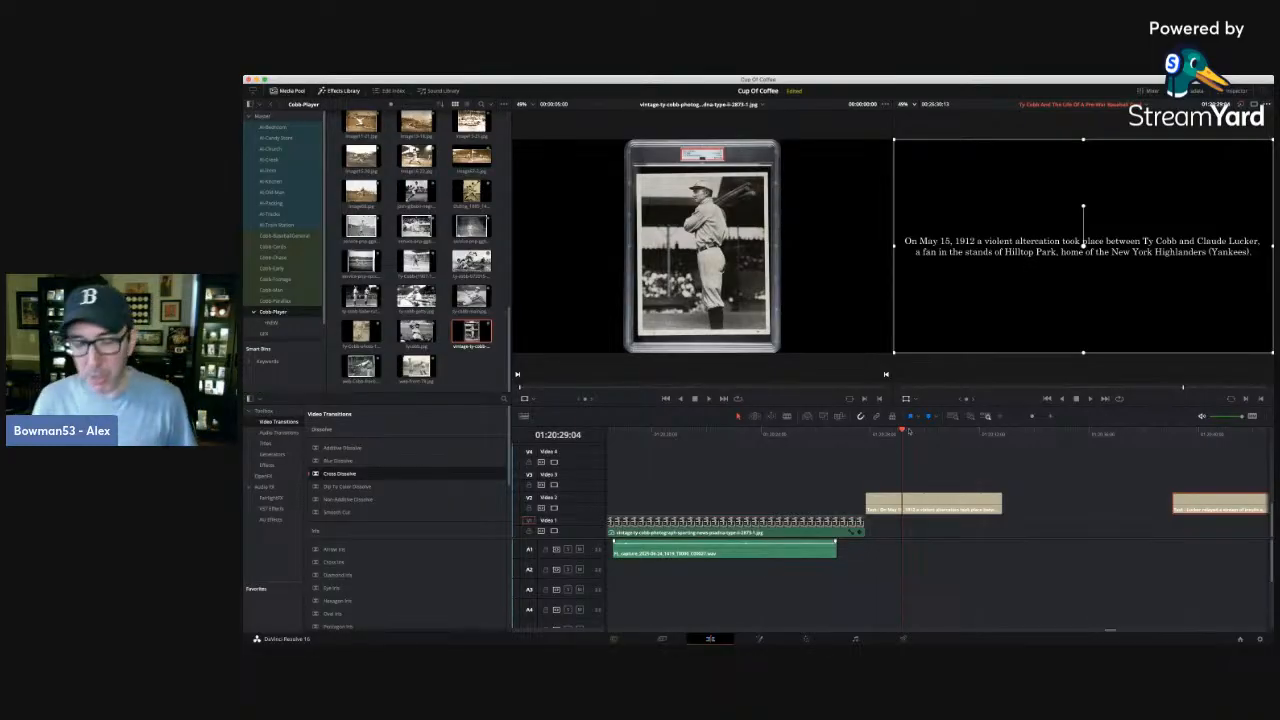
pyautogui.click(909, 432)
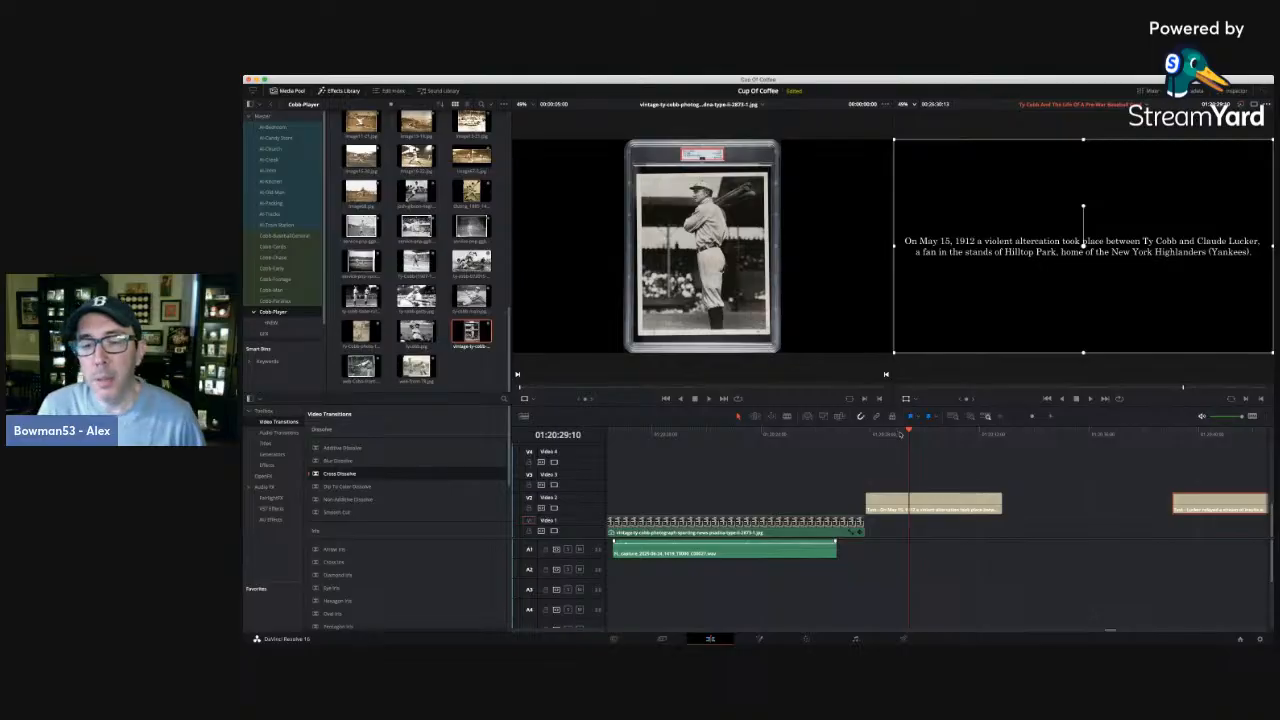
pyautogui.click(900, 432)
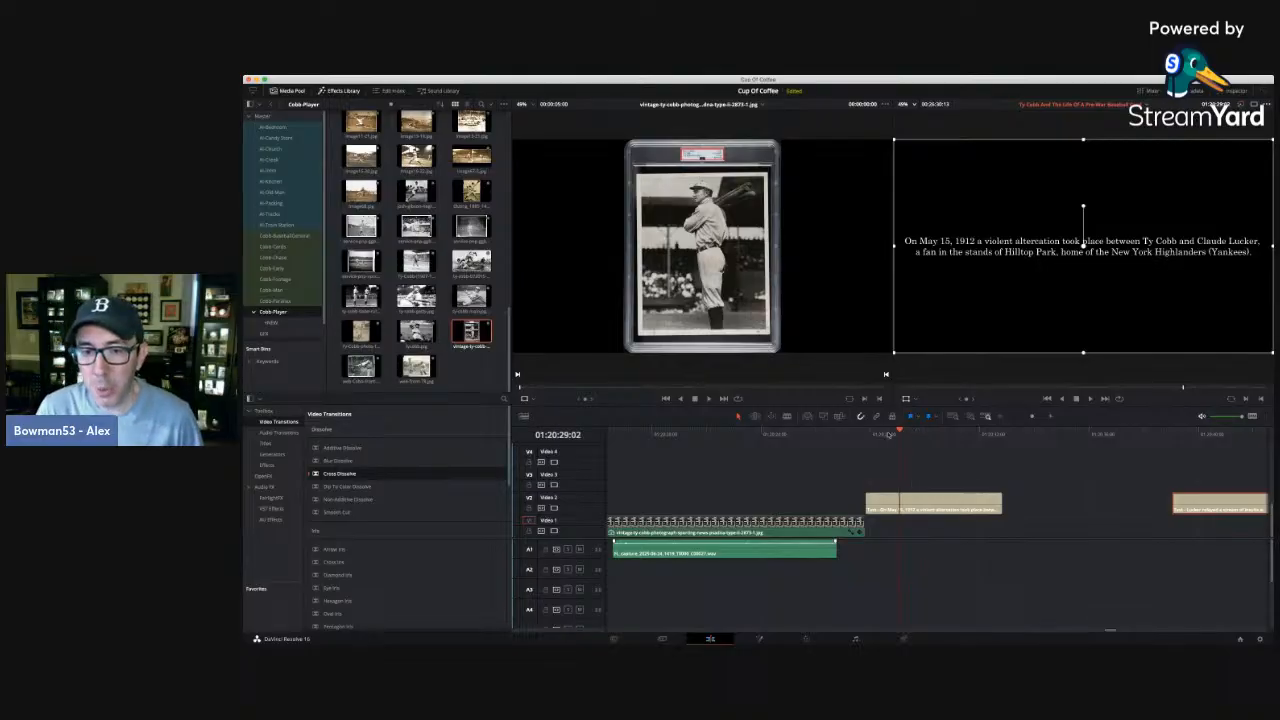
pyautogui.click(848, 432)
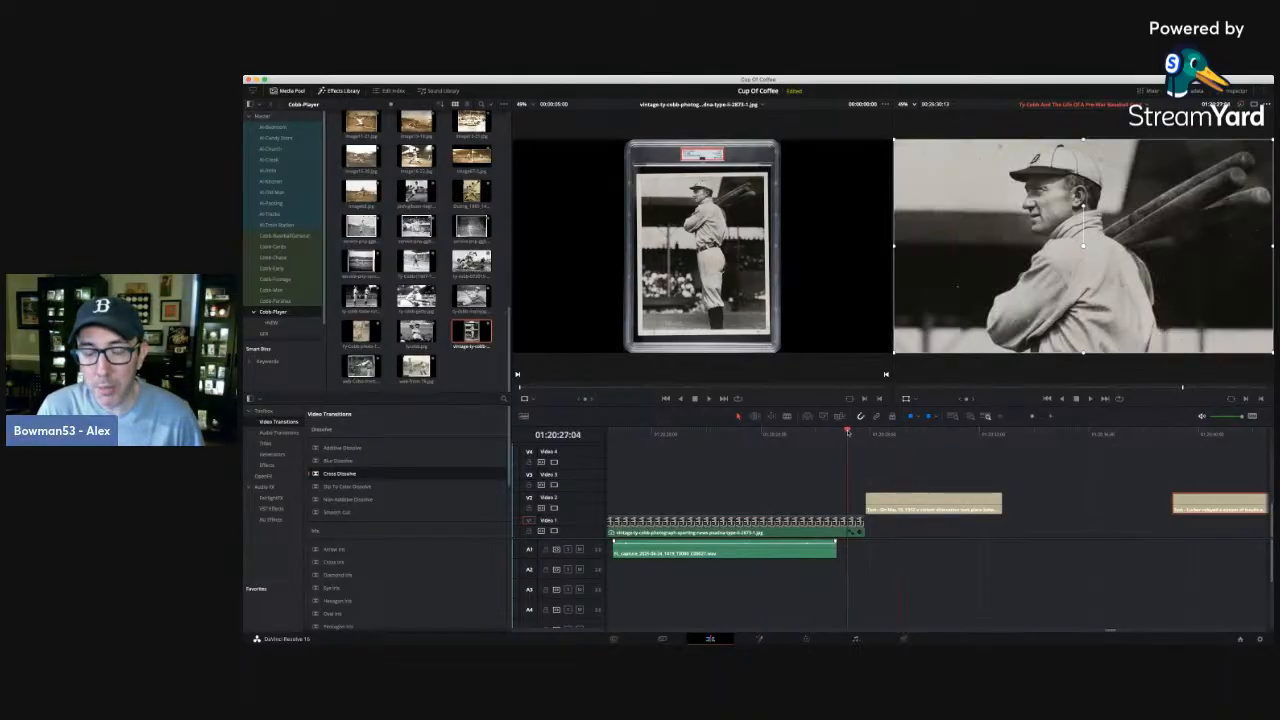
pyautogui.moveTo(848, 433)
pyautogui.mouseDown()
pyautogui.moveTo(867, 433)
pyautogui.moveTo(846, 434)
pyautogui.mouseUp()
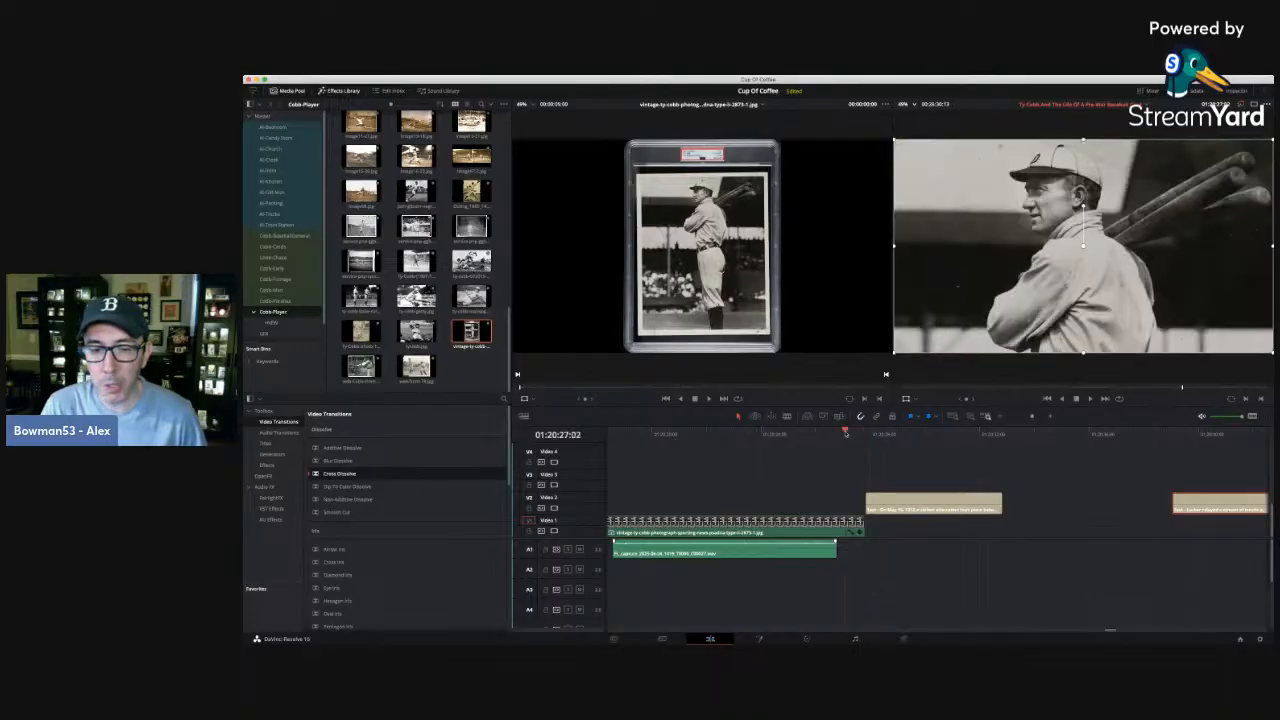
pyautogui.press('space')
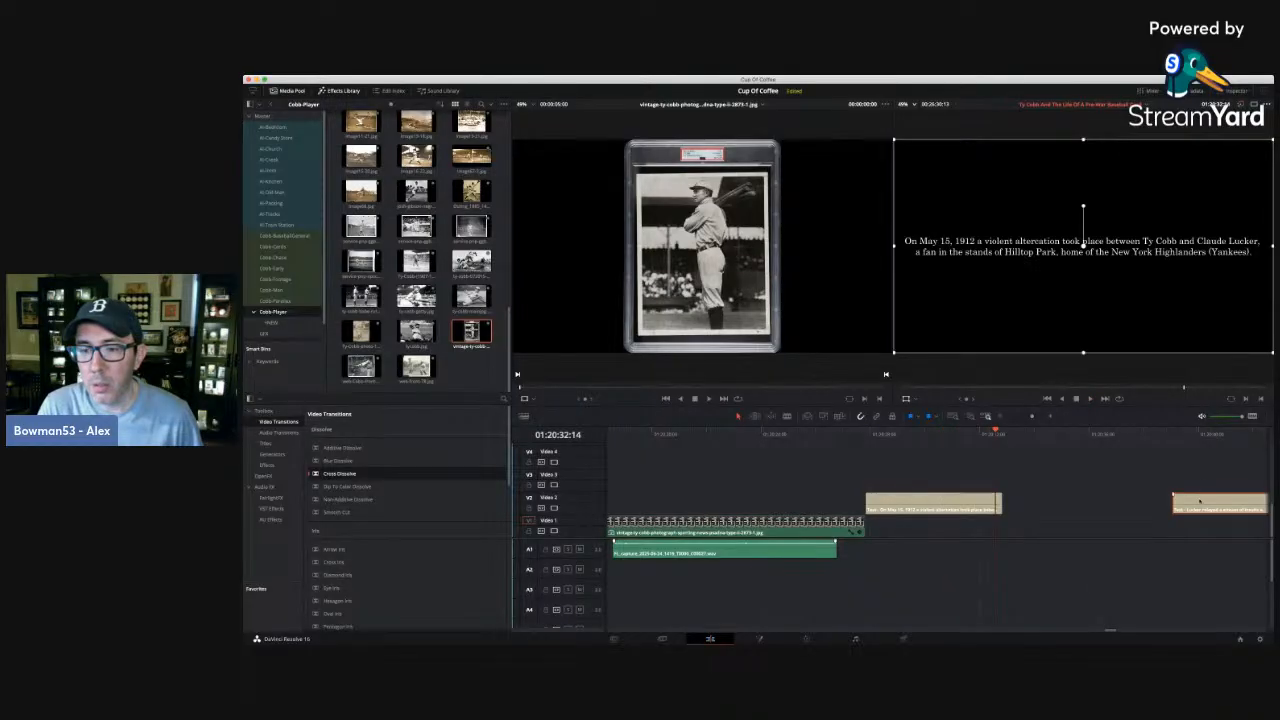
# Move the second title card earlier on Video 2, leaving a short gap after the first, and scrub through both cards.
pyautogui.moveTo(1199, 494); pyautogui.dragTo(1049, 503)
pyautogui.click(938, 435)
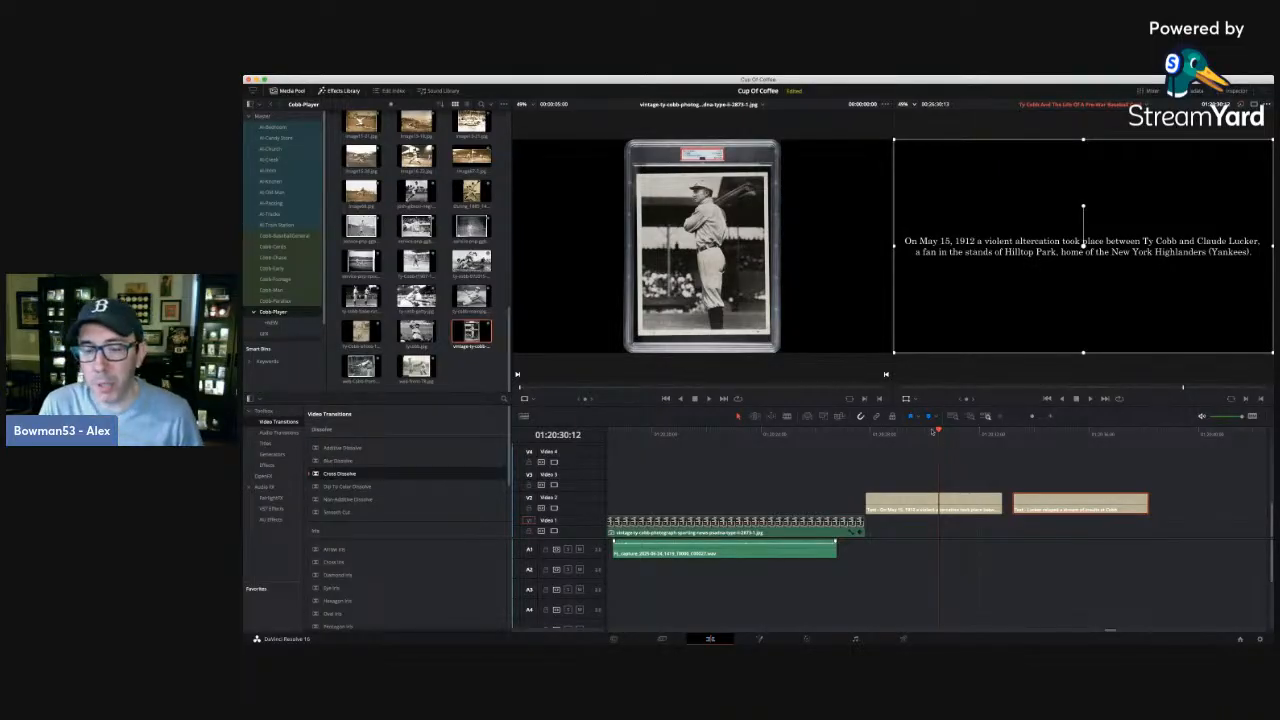
pyautogui.moveTo(936, 431); pyautogui.dragTo(1162, 431)
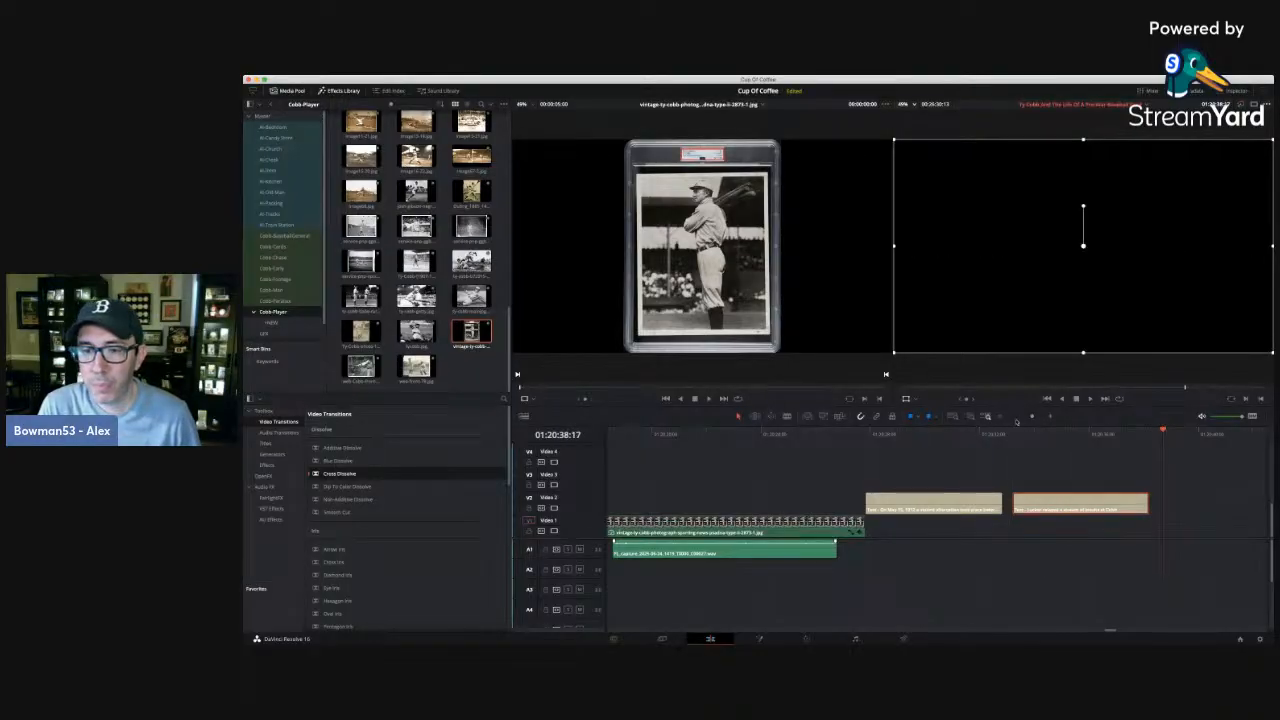
# Move the close-up portrait clip on Video 1 to directly after the second title card, and its narration clip on A1 beneath it.
pyautogui.click(999, 417)
pyautogui.click(999, 417)
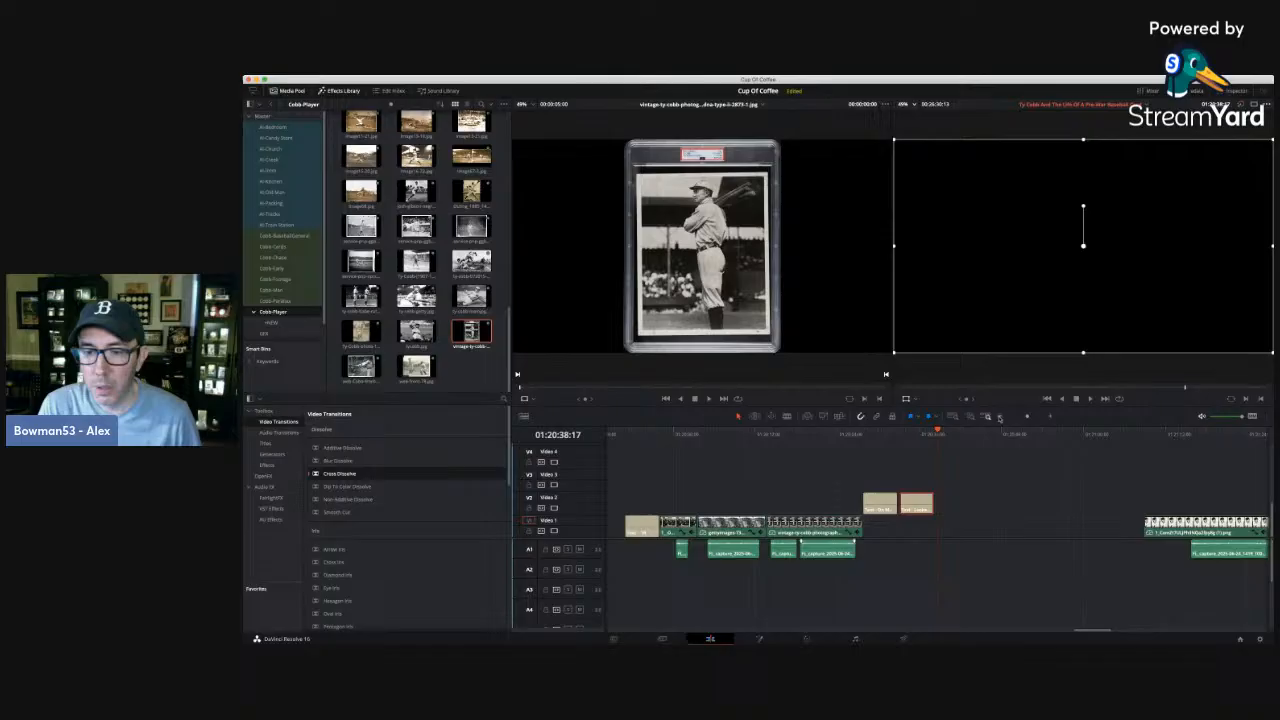
pyautogui.click(1172, 434)
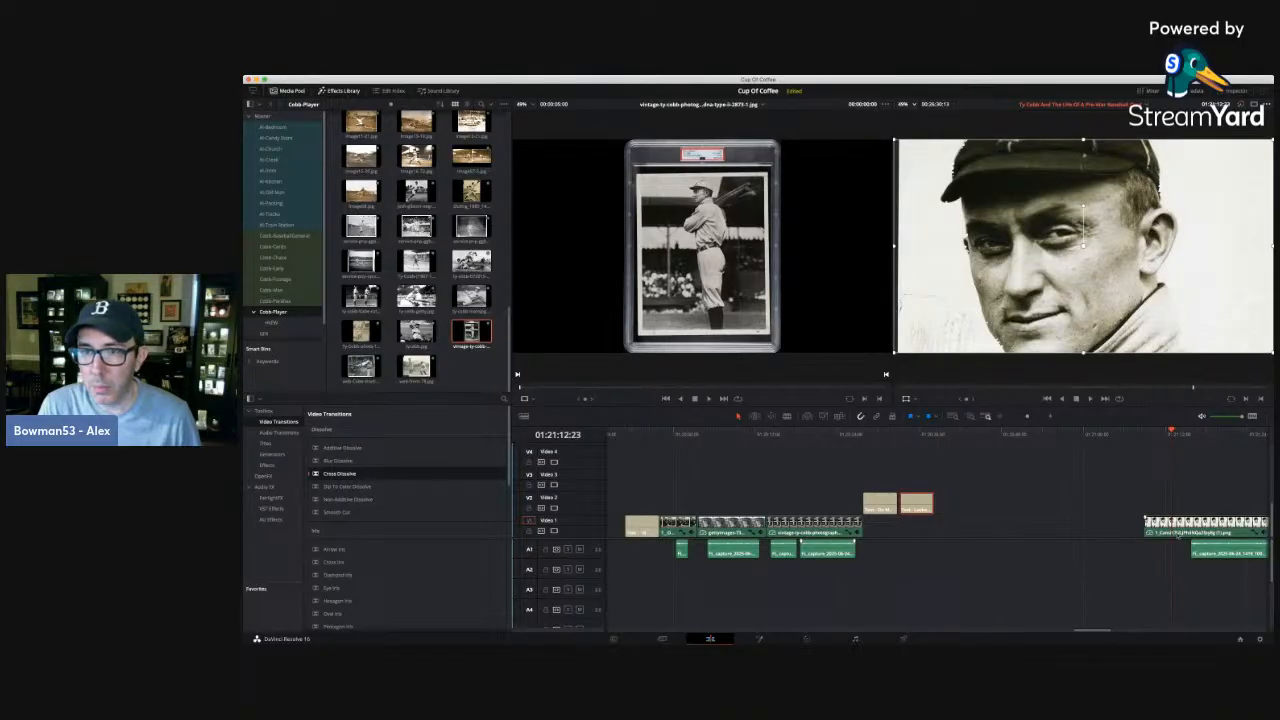
pyautogui.moveTo(1200, 531); pyautogui.dragTo(990, 532)
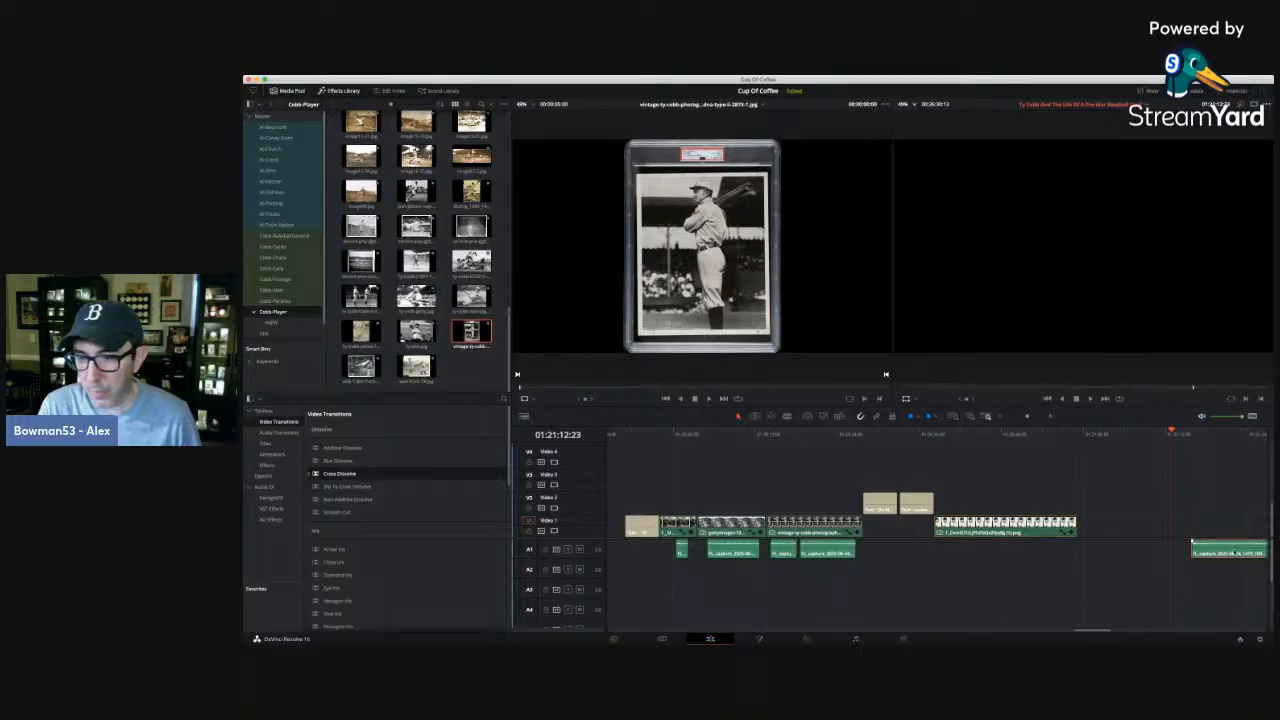
pyautogui.moveTo(1200, 551); pyautogui.dragTo(962, 552)
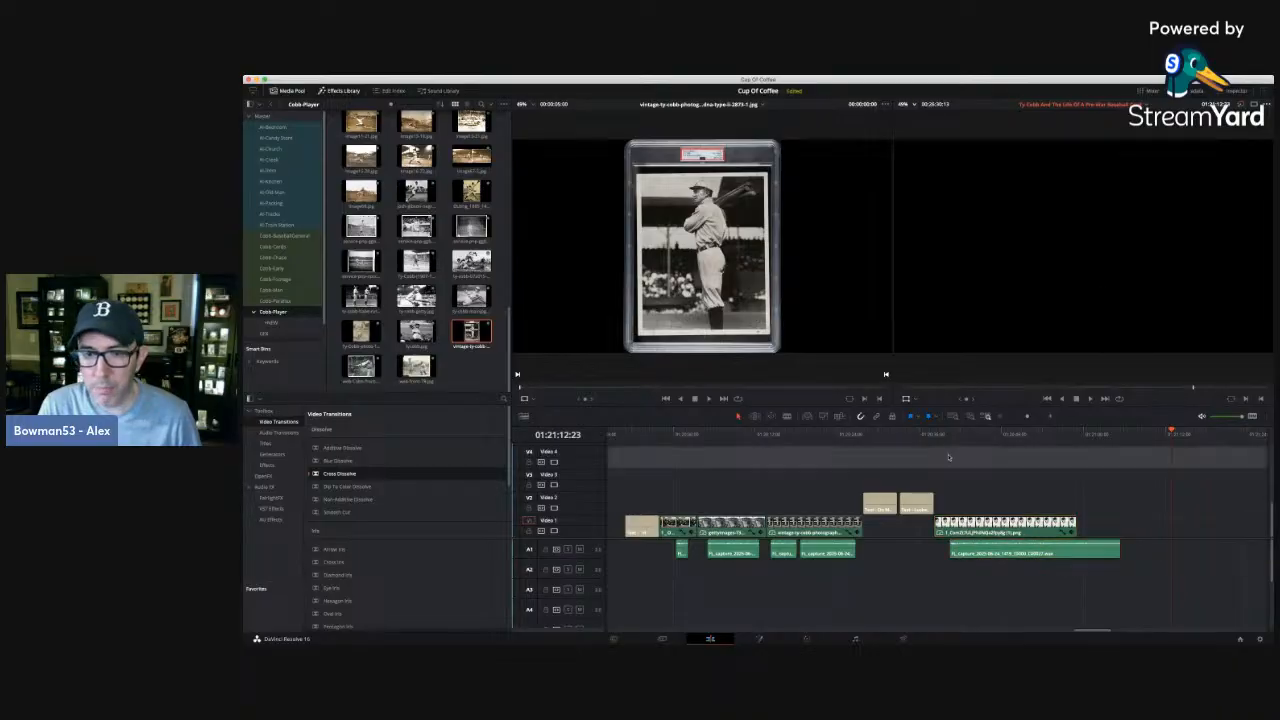
# Play back the narration under the close-up portrait and trim its start to 01:20:43:19.
pyautogui.click(942, 454)
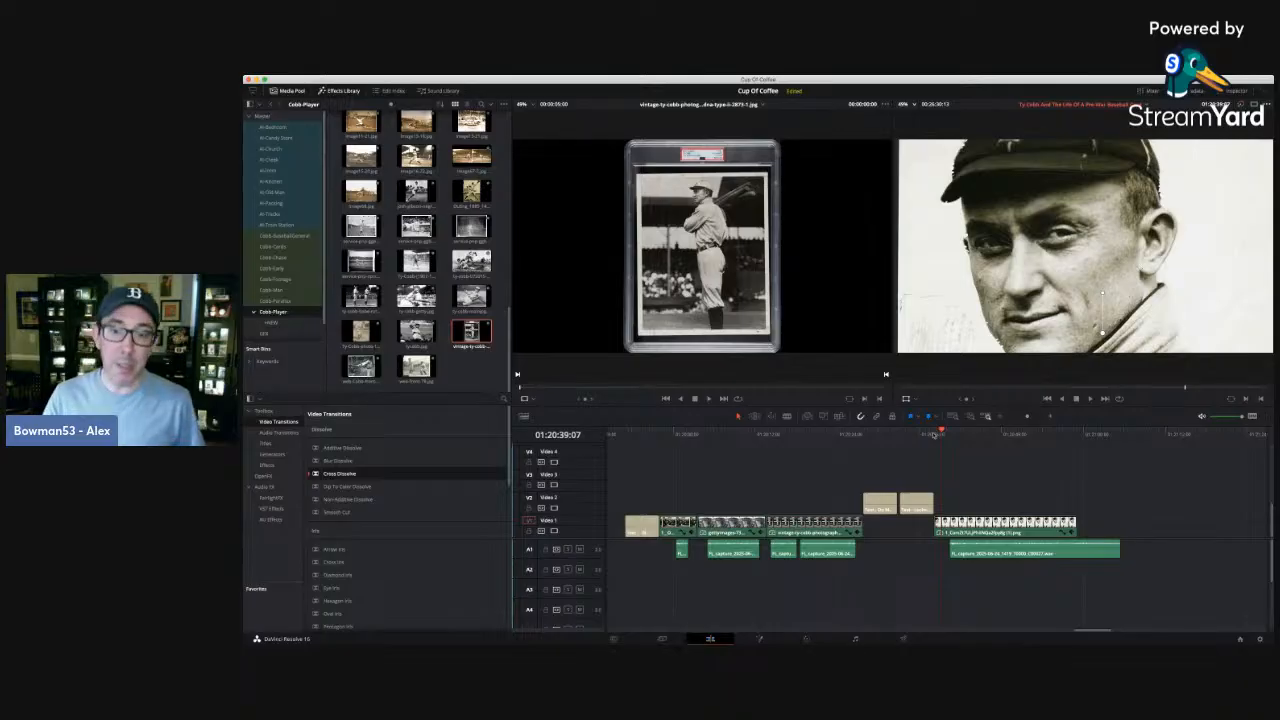
pyautogui.moveTo(929, 433)
pyautogui.mouseDown()
pyautogui.moveTo(979, 436)
pyautogui.moveTo(934, 434)
pyautogui.mouseUp()
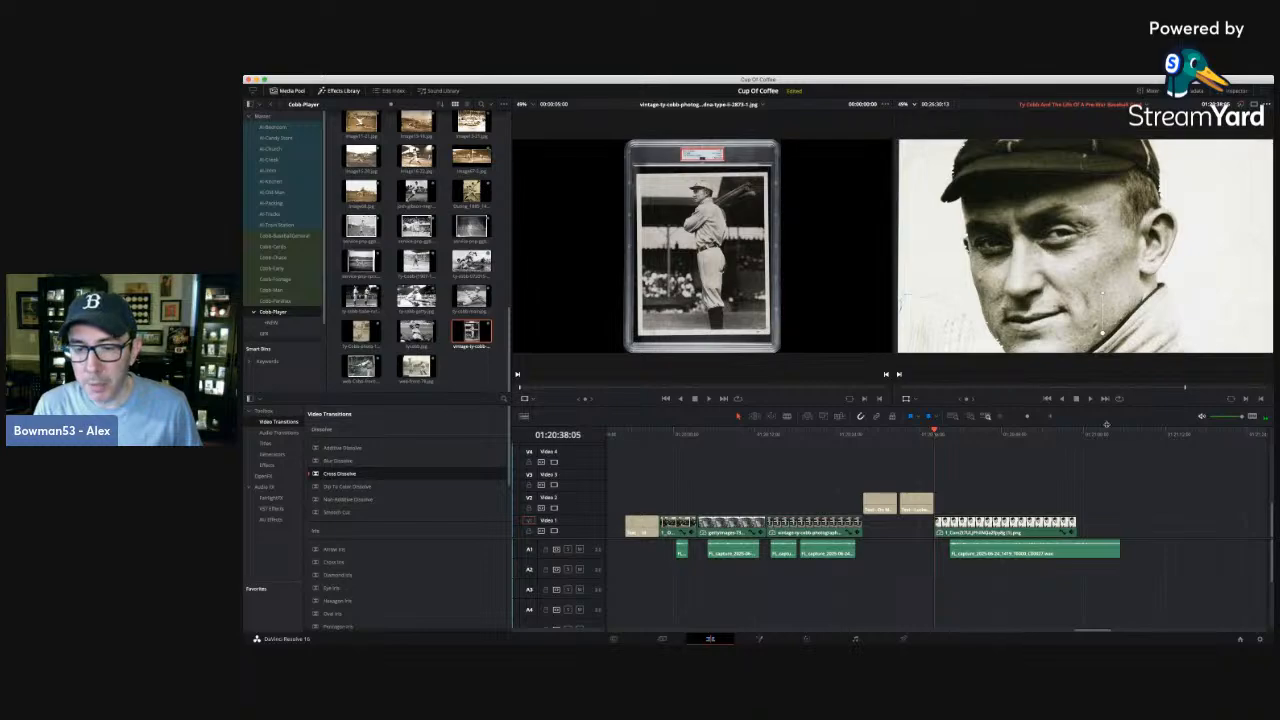
pyautogui.click(1050, 417)
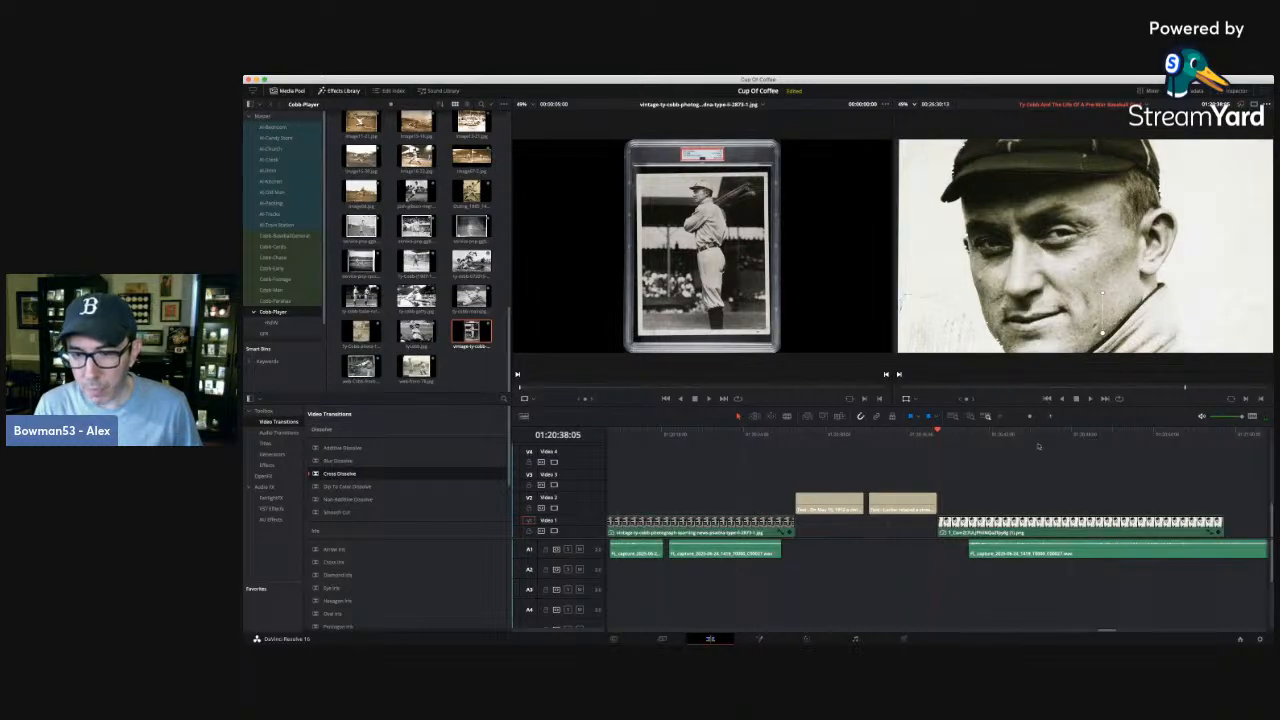
pyautogui.press('space')
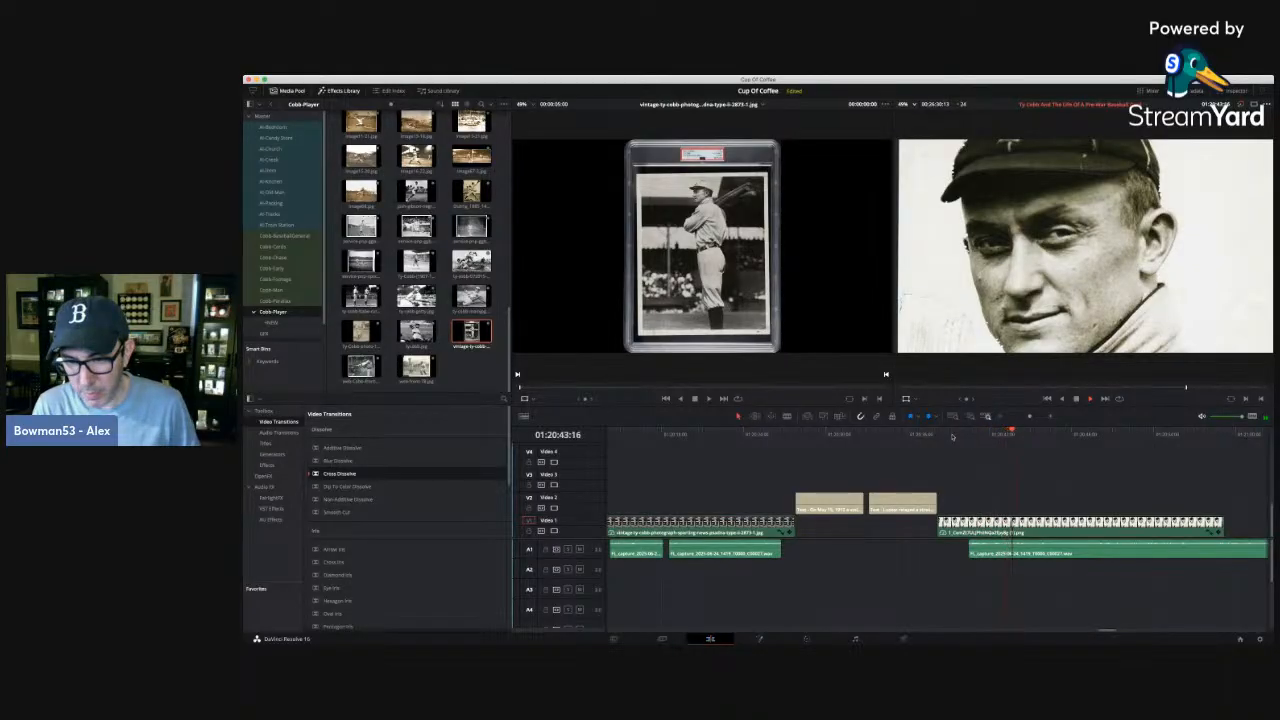
pyautogui.click(957, 436)
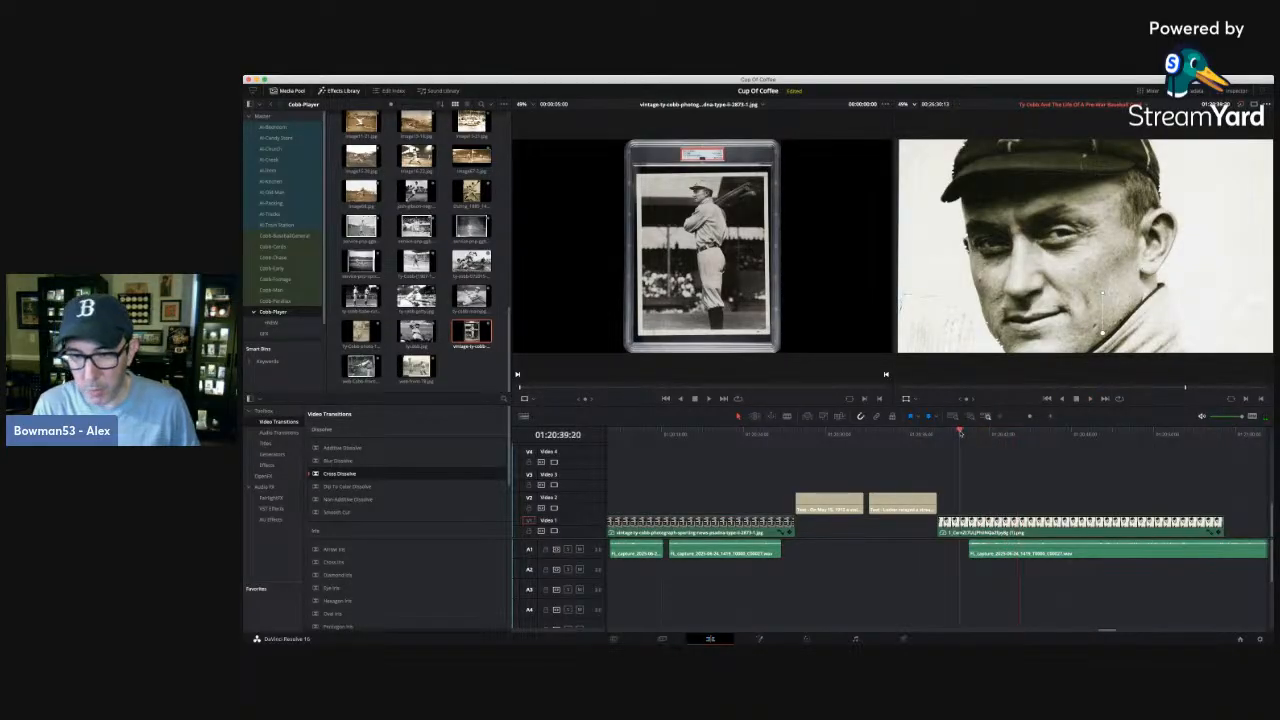
pyautogui.press('space')
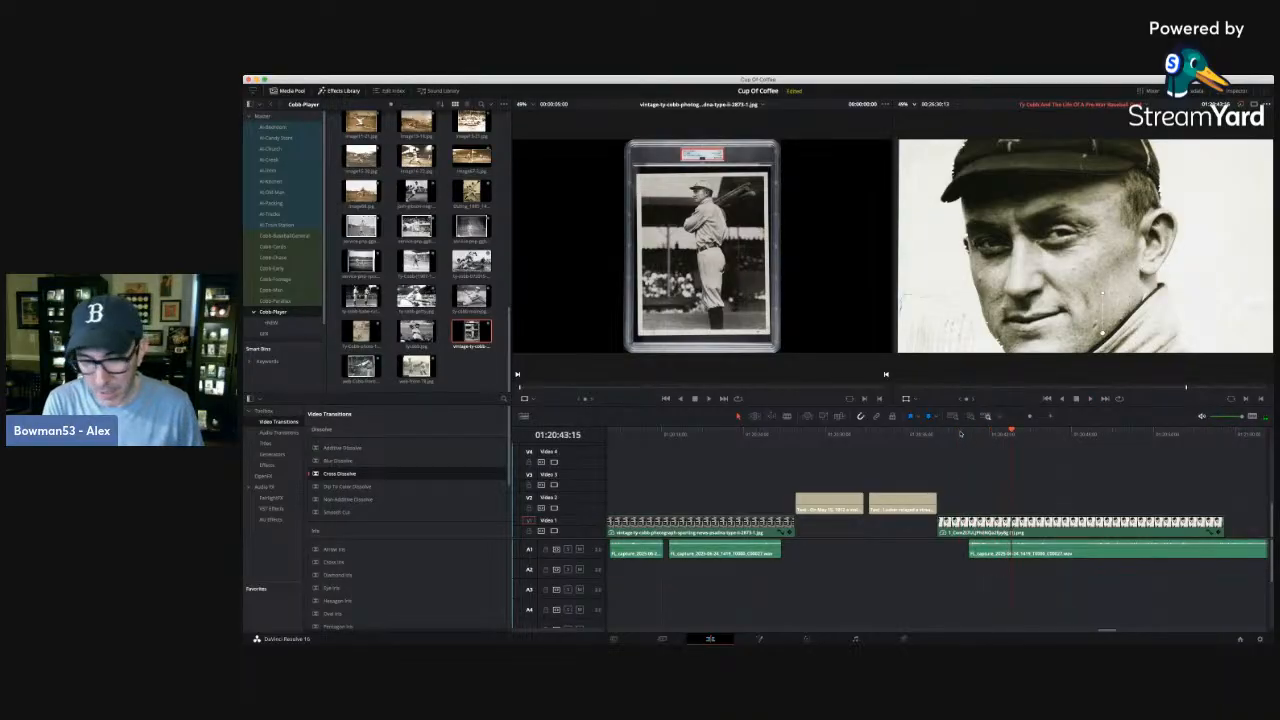
pyautogui.press('space')
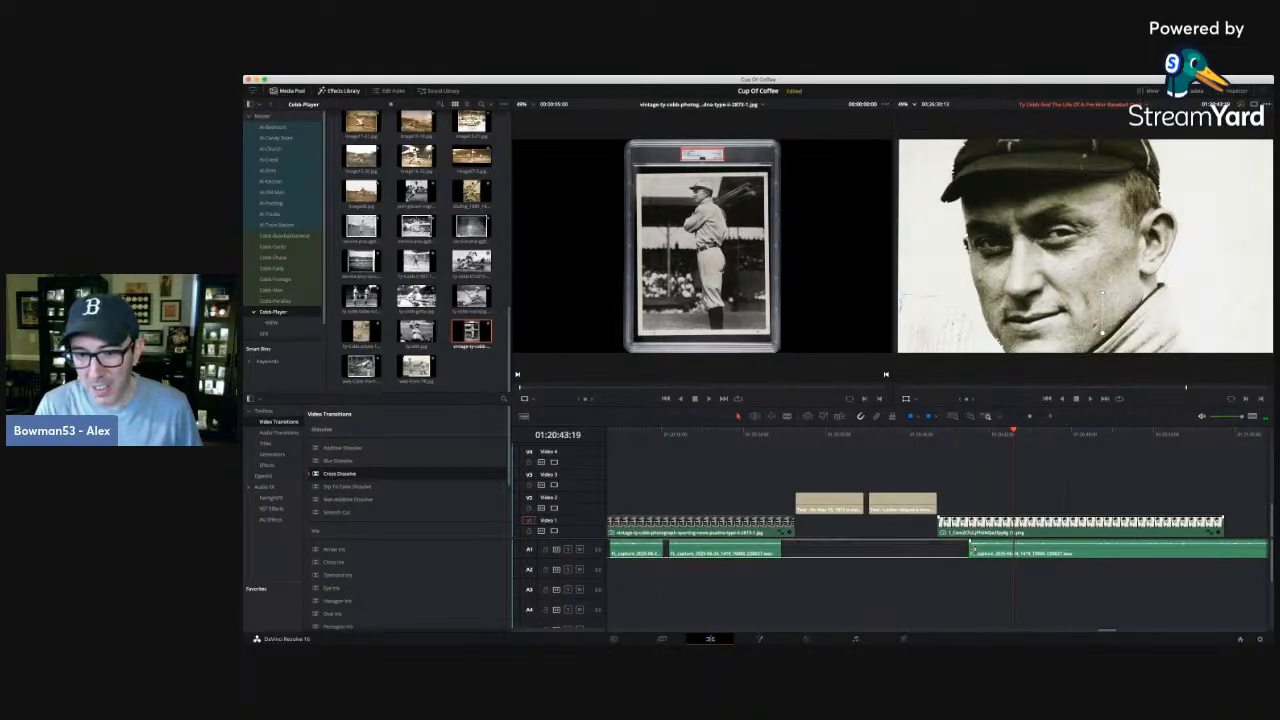
pyautogui.moveTo(968, 552); pyautogui.dragTo(1013, 556)
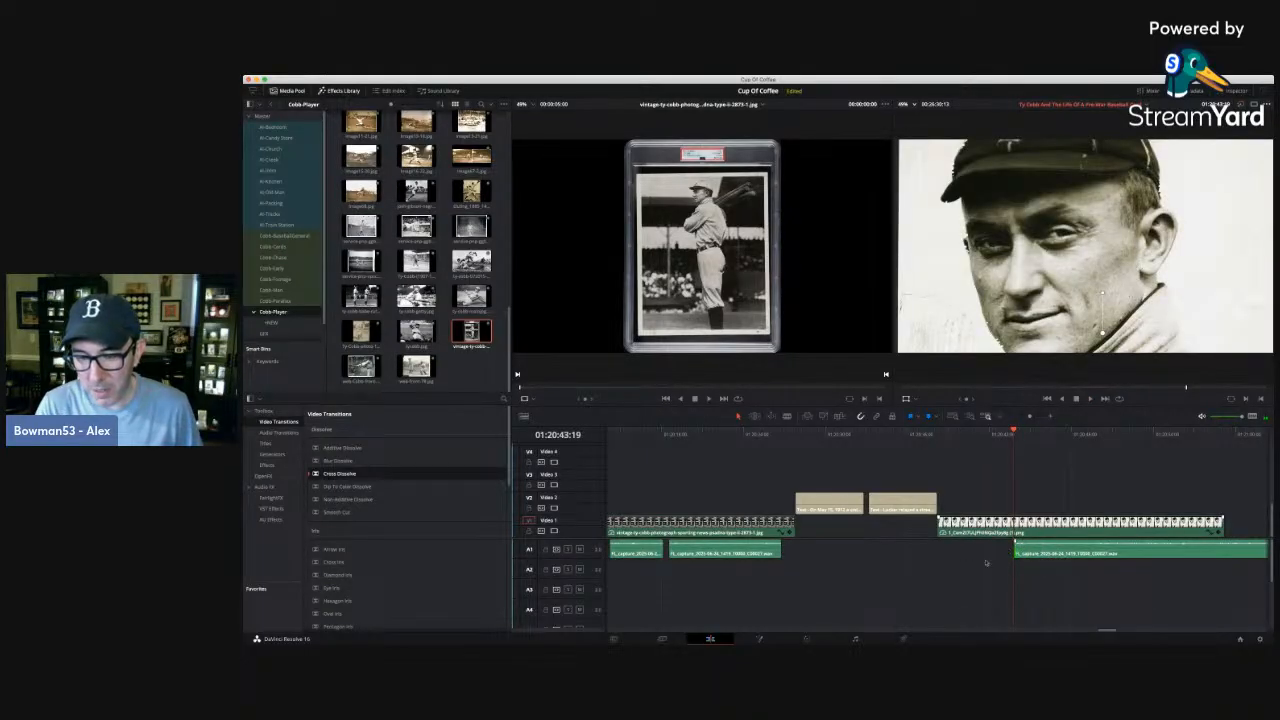
# Split the narration at 01:20:48:10 and move the first piece earlier, to just after the close-up portrait begins.
pyautogui.press('space')
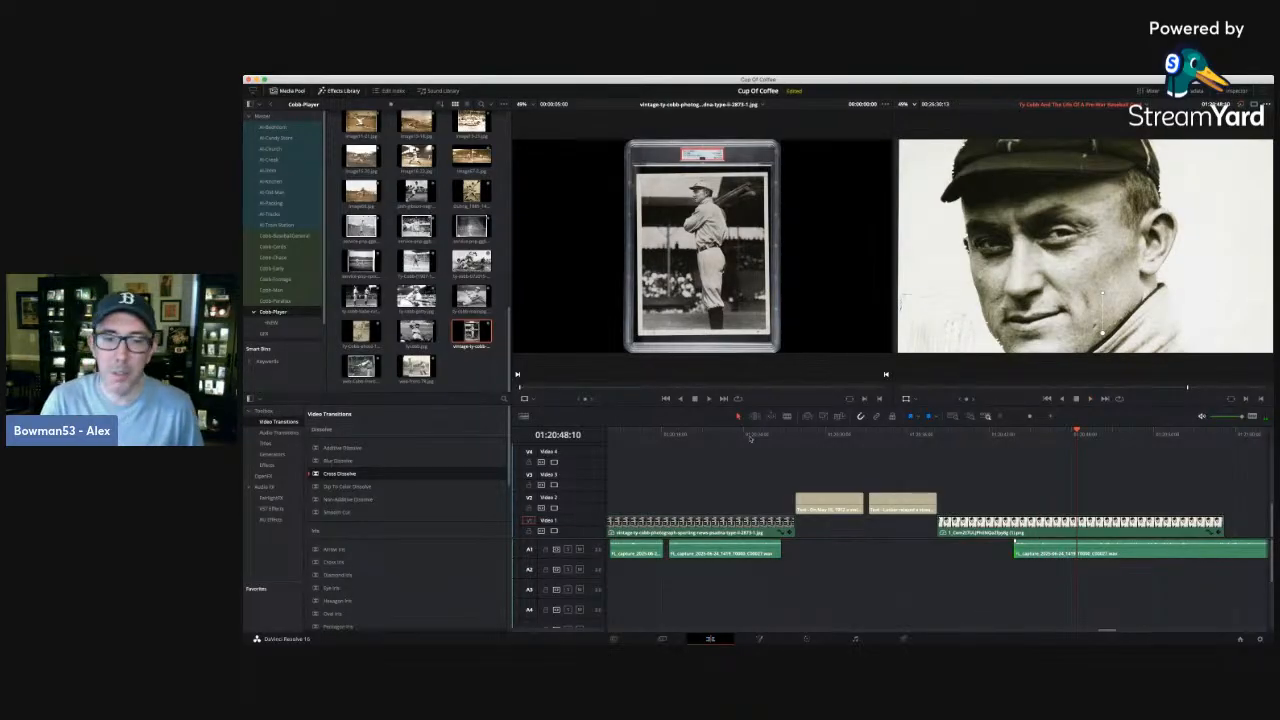
pyautogui.click(787, 416)
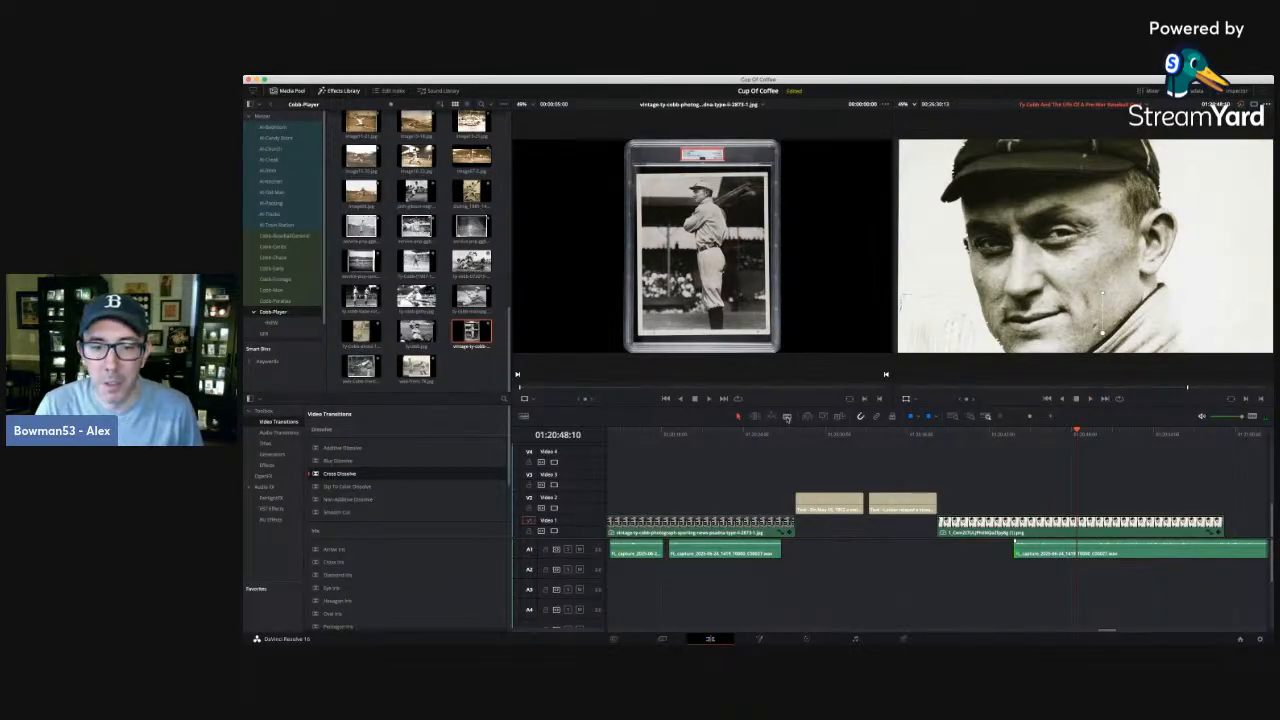
pyautogui.click(1079, 550)
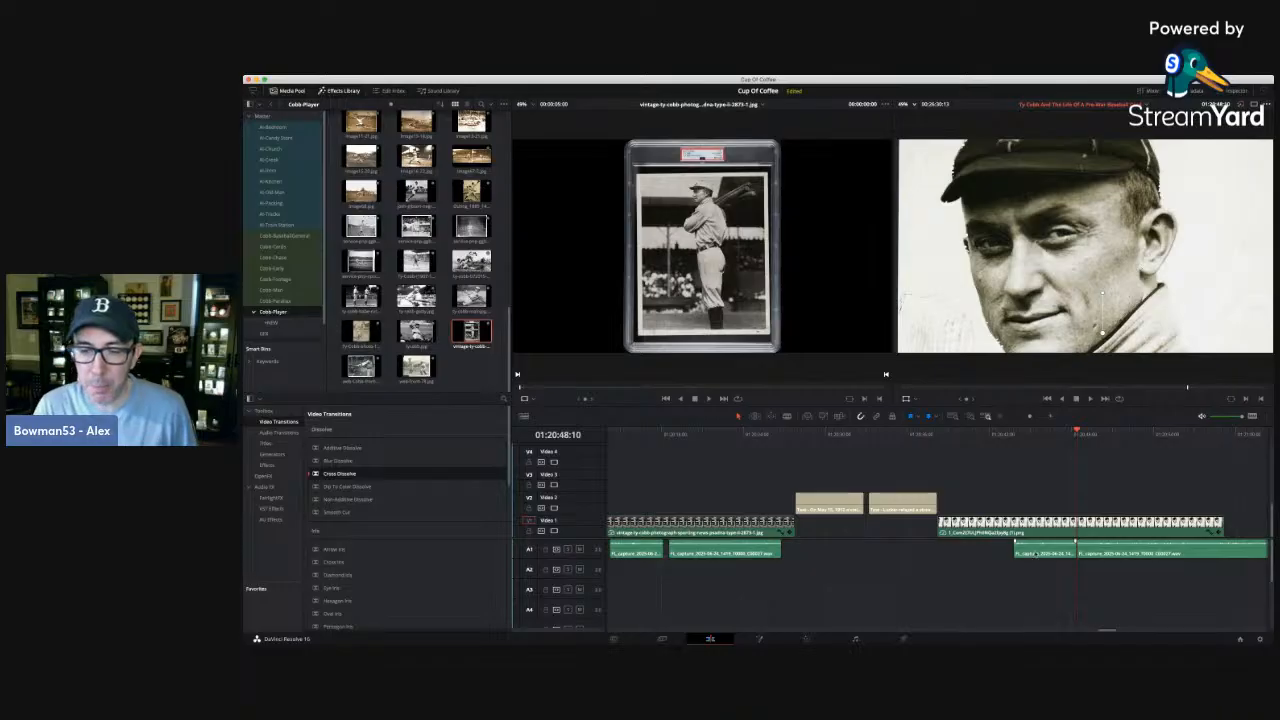
pyautogui.moveTo(1040, 553); pyautogui.dragTo(976, 551)
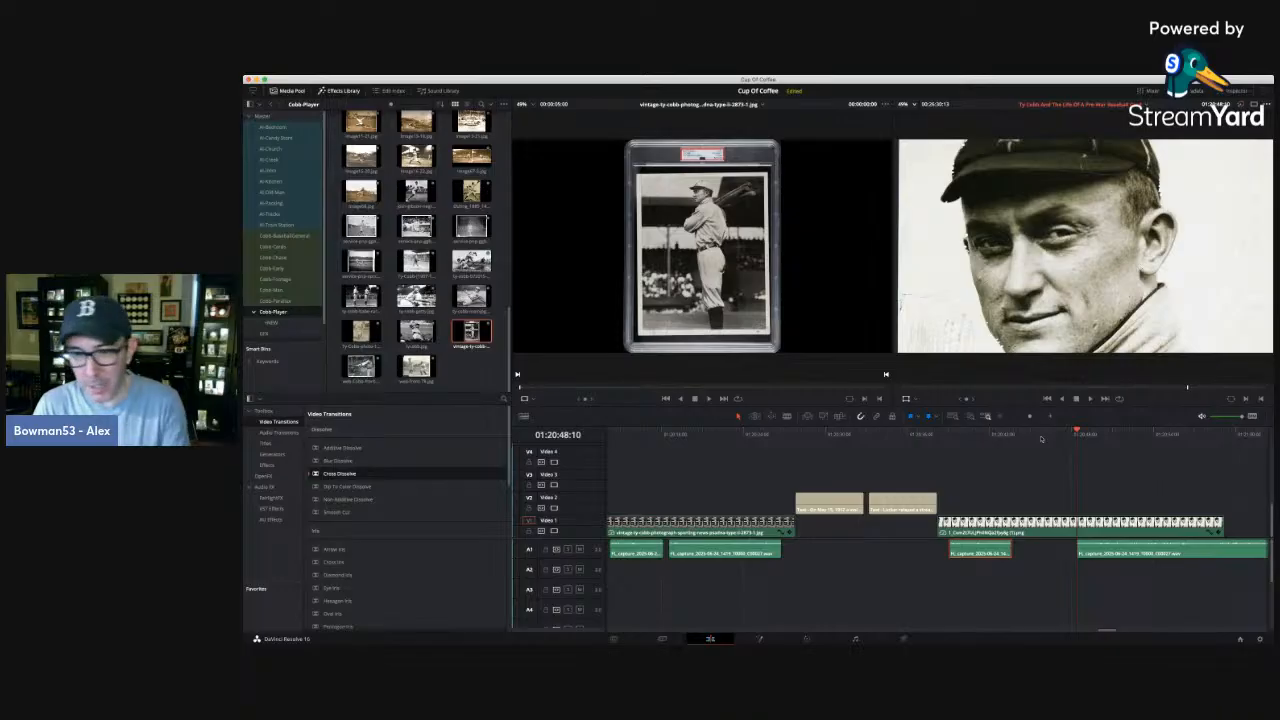
# Play back the remaining narration piece and trim its start to about 01:20:50:01.
pyautogui.press('space')
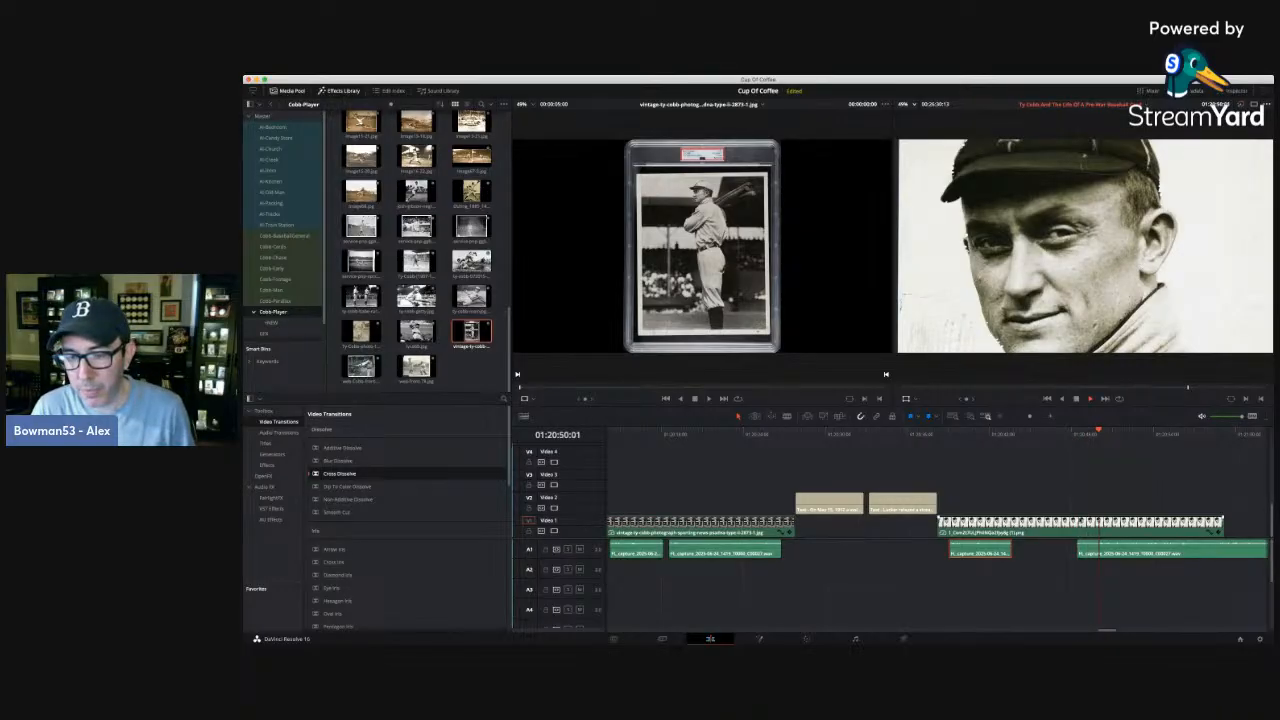
pyautogui.press('space')
pyautogui.moveTo(1079, 548); pyautogui.dragTo(1098, 548)
# Split the remaining narration at 01:20:53:02 and 01:20:54:12, delete the section between the cuts and close the gap.
pyautogui.press('space')
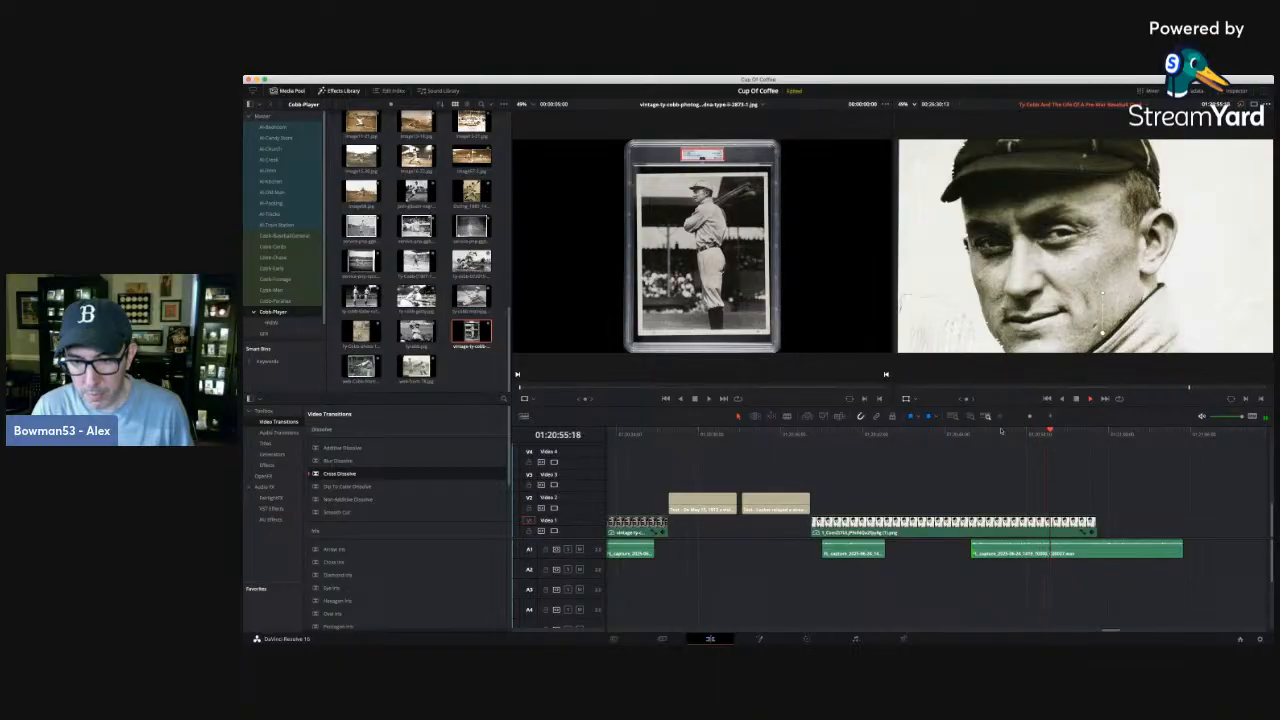
pyautogui.click(1003, 432)
pyautogui.press('b')
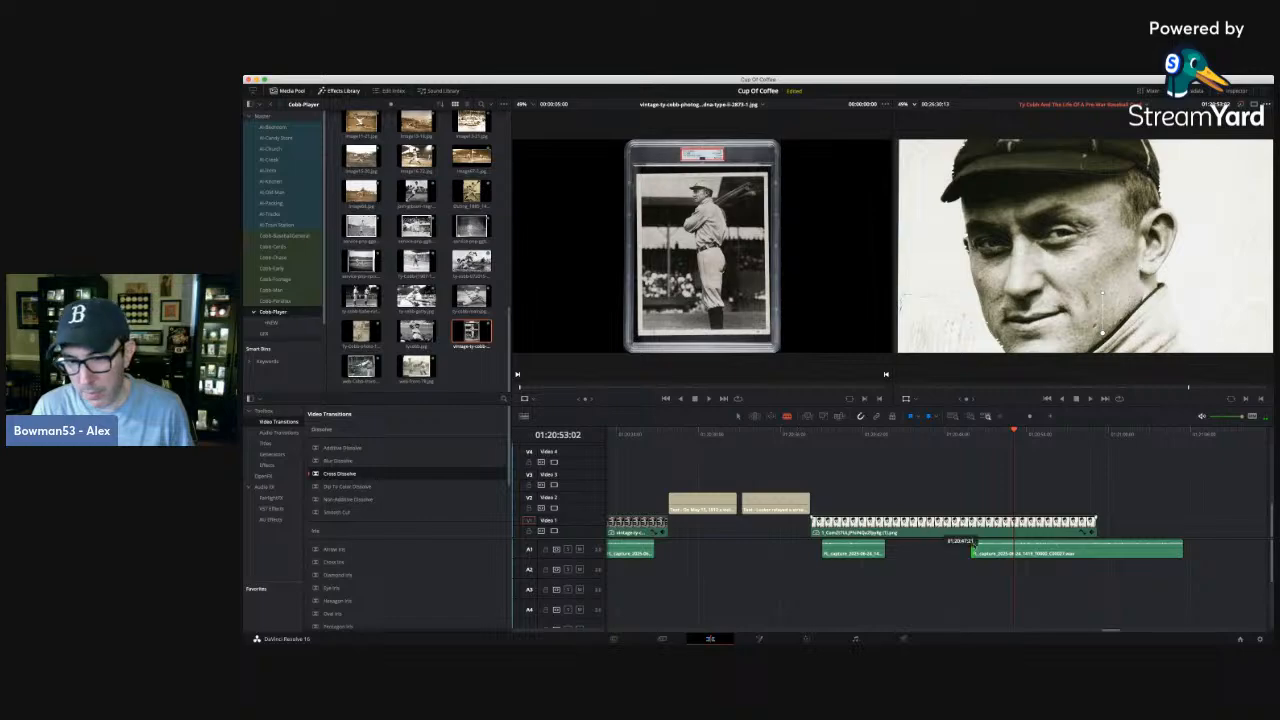
pyautogui.click(1015, 552)
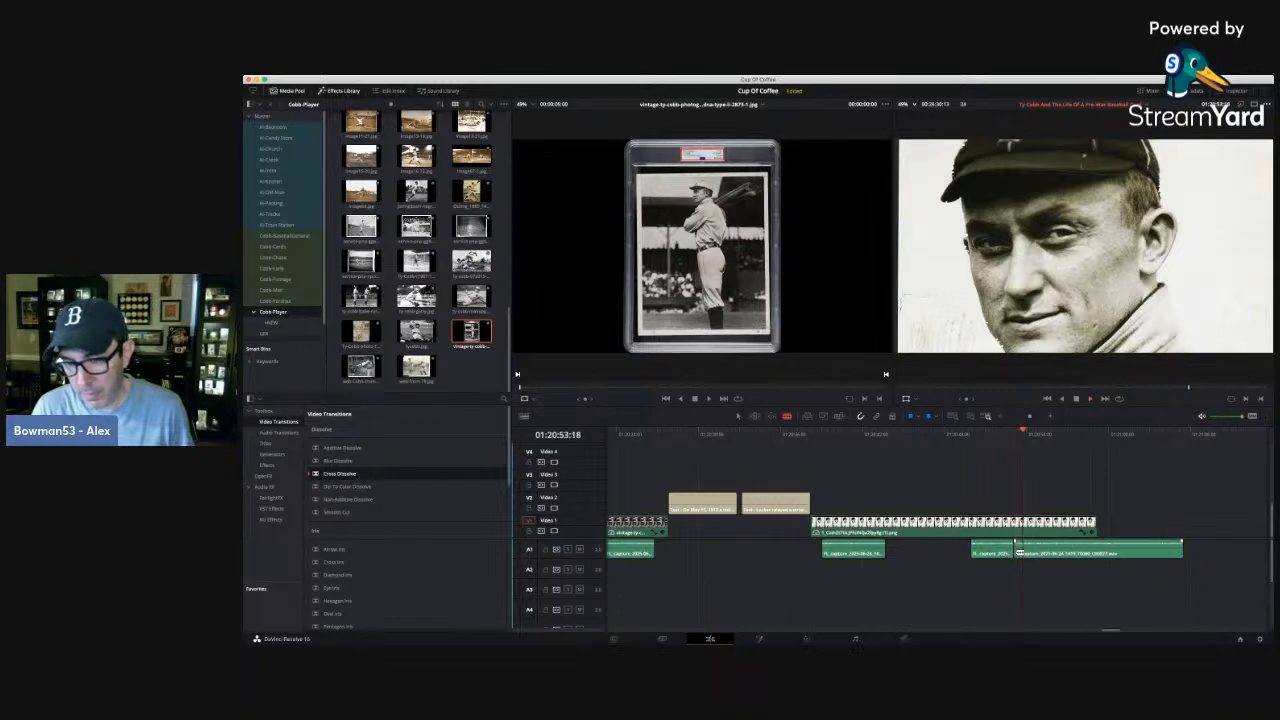
pyautogui.press('space')
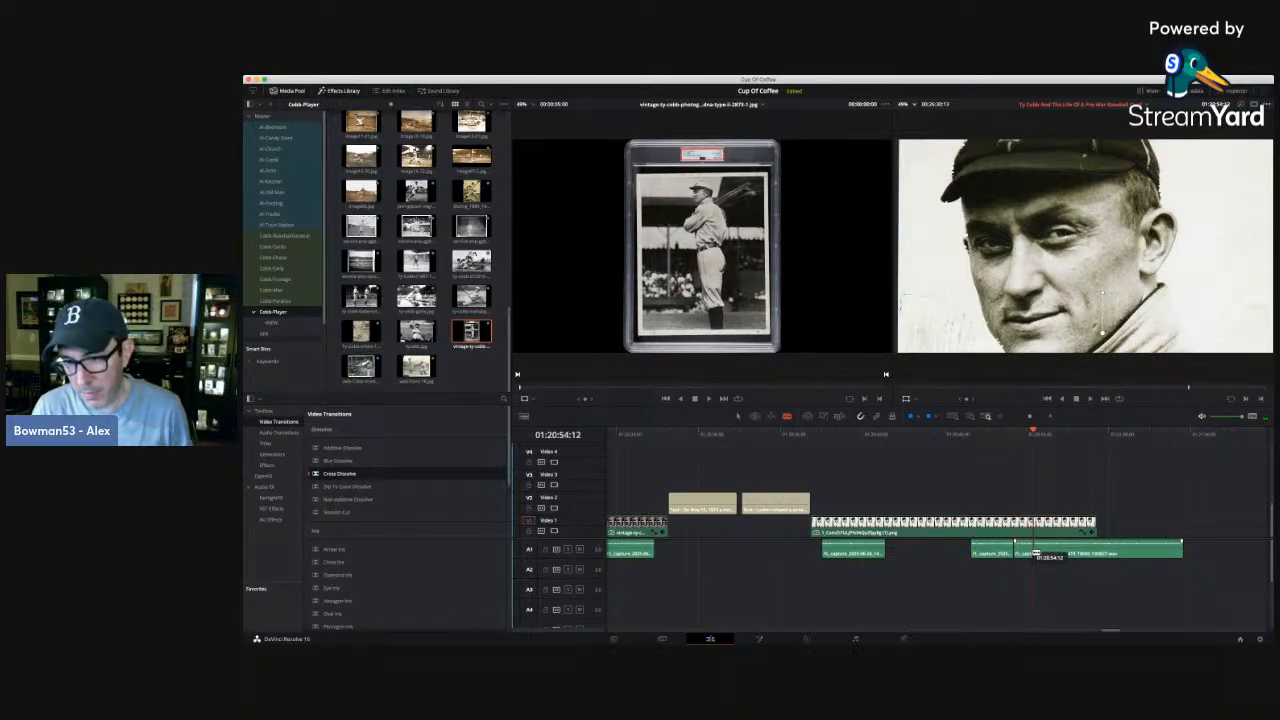
pyautogui.click(1034, 553)
pyautogui.press('a')
pyautogui.click(1024, 552)
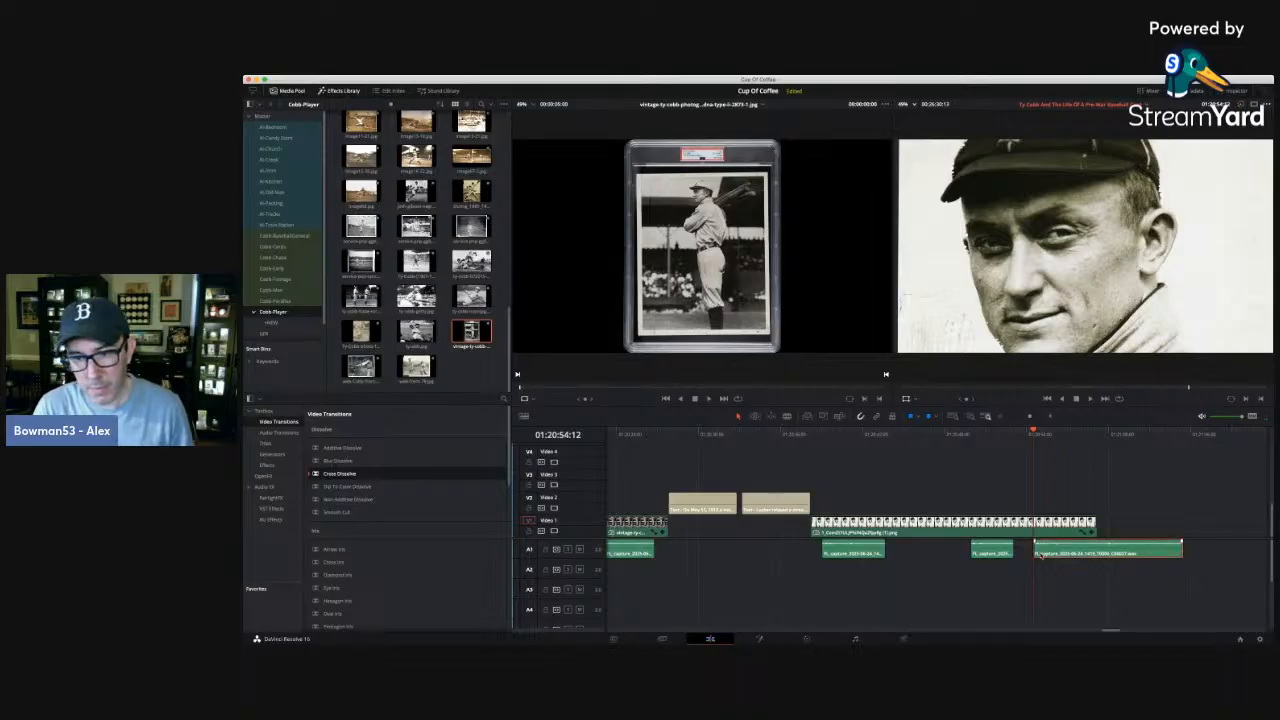
pyautogui.press('BackSpace')
# Play the narration from 01:20:51:16, split it at 01:20:56:11 and 01:20:57:06, and delete the short section between the cuts.
pyautogui.click(994, 432)
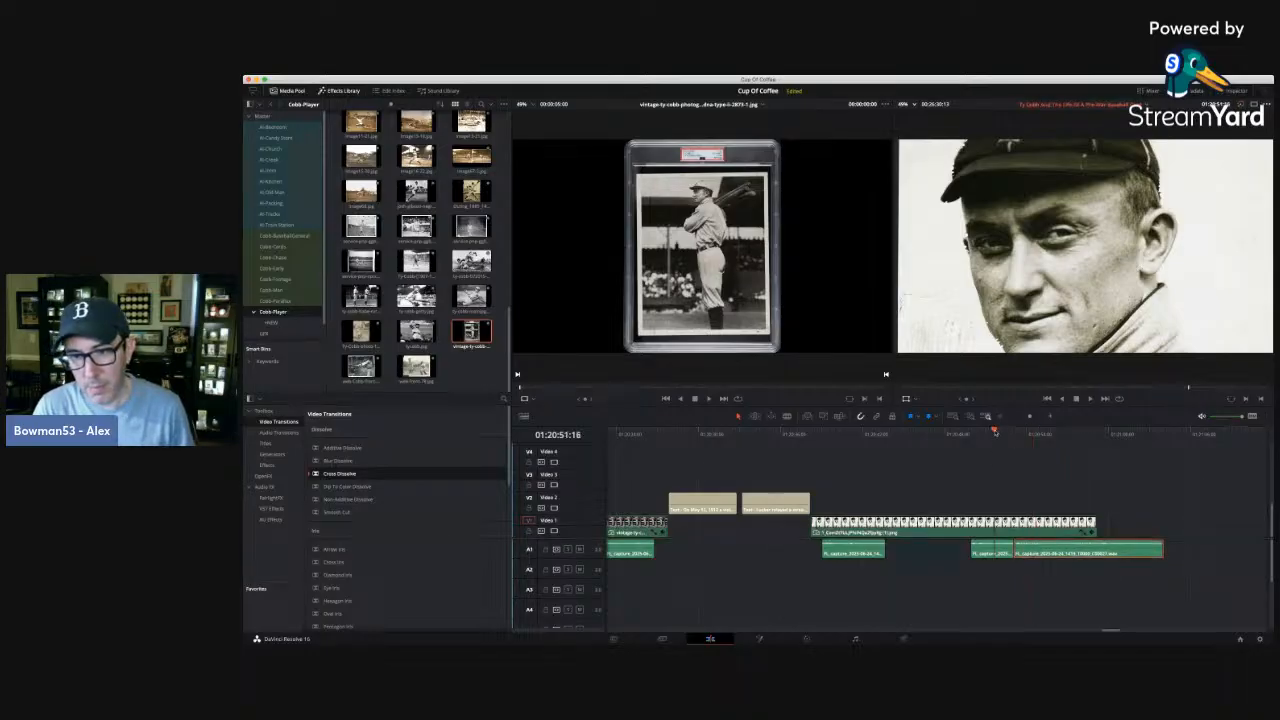
pyautogui.press('space')
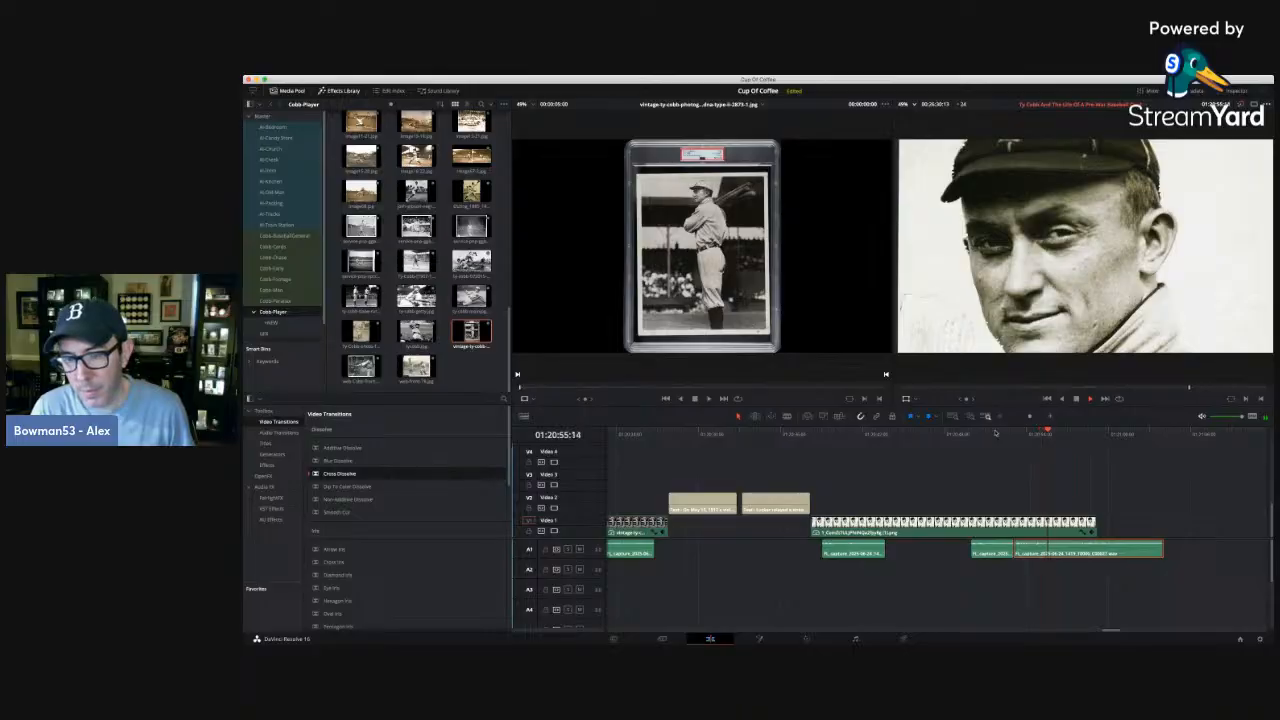
pyautogui.press('space')
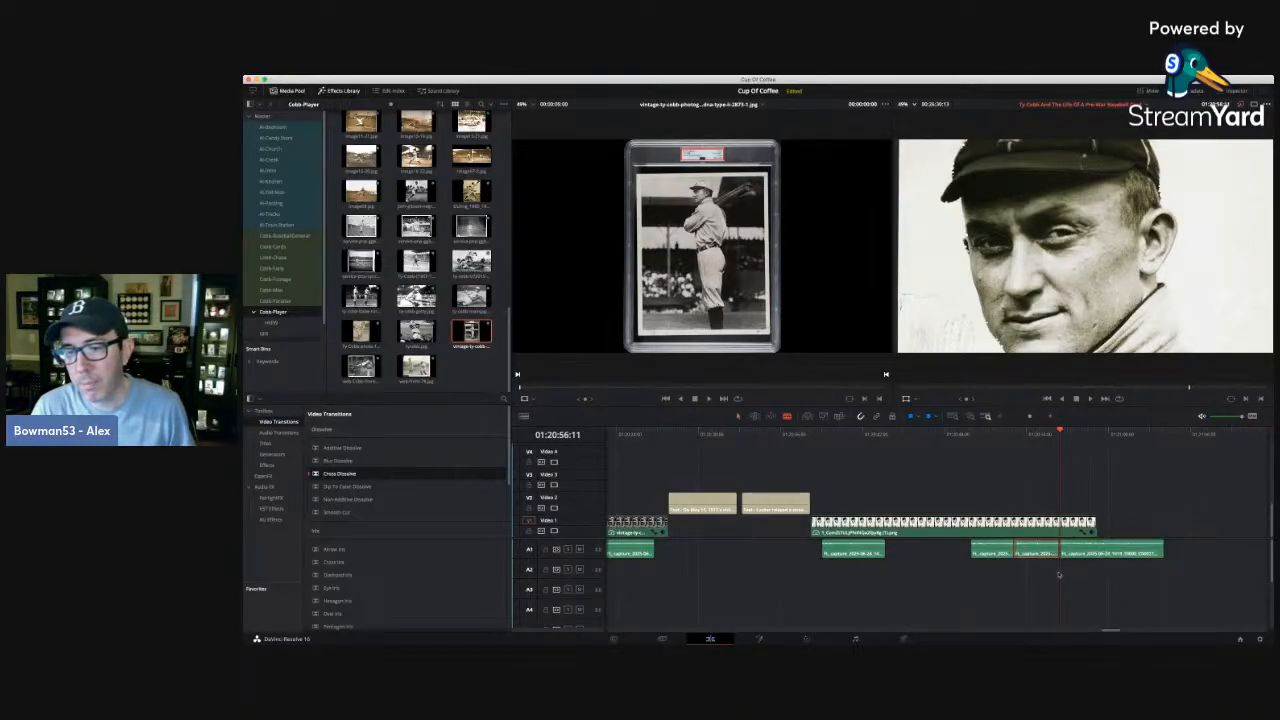
pyautogui.press('space')
pyautogui.press('space')
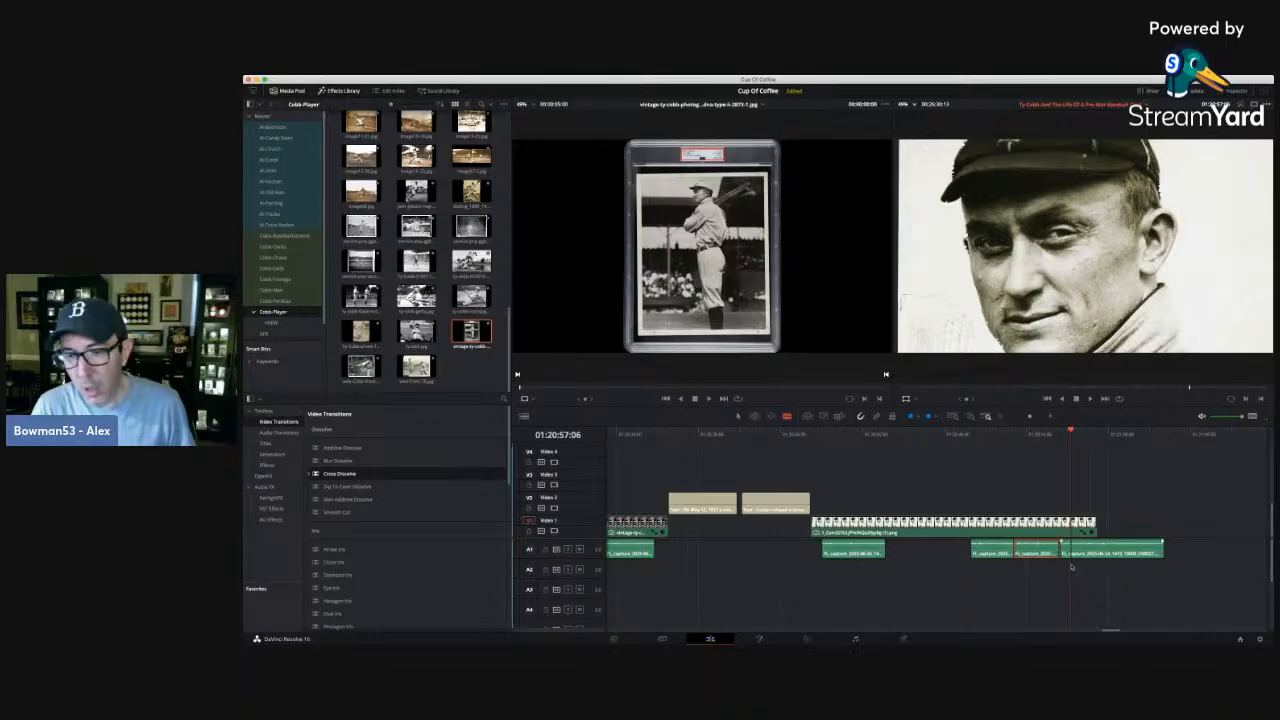
pyautogui.click(1073, 549)
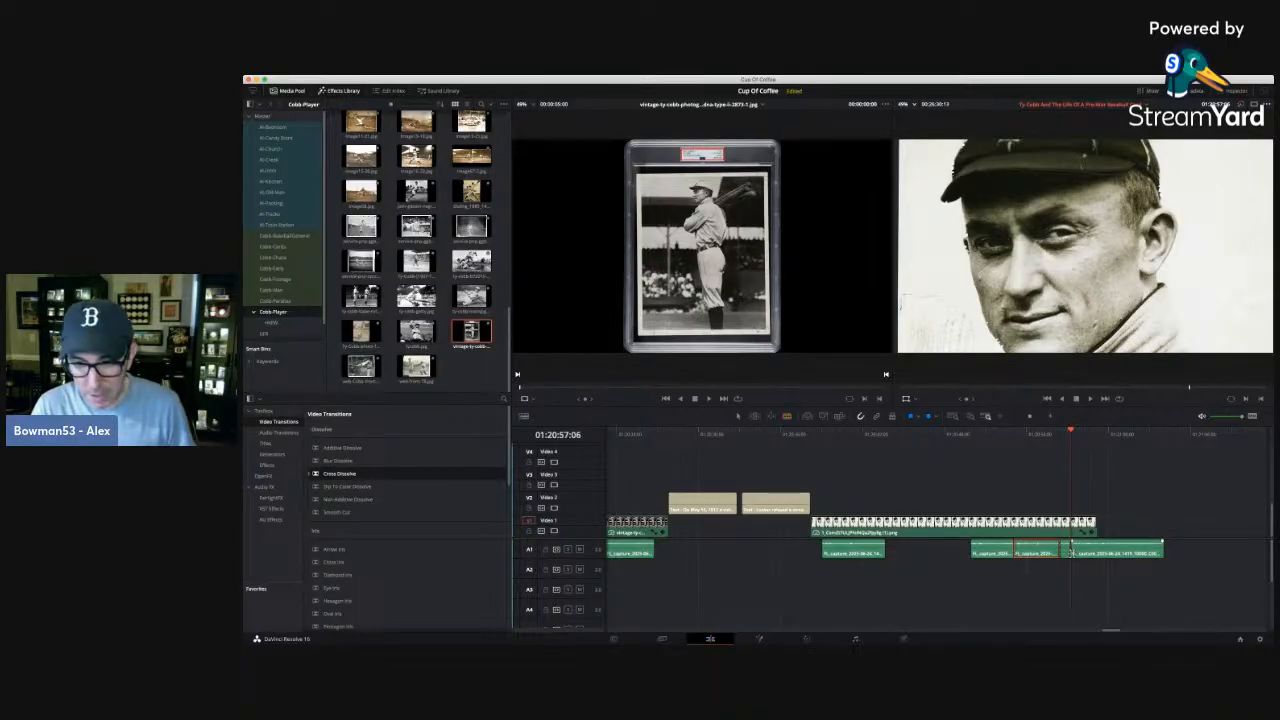
pyautogui.press('BackSpace')
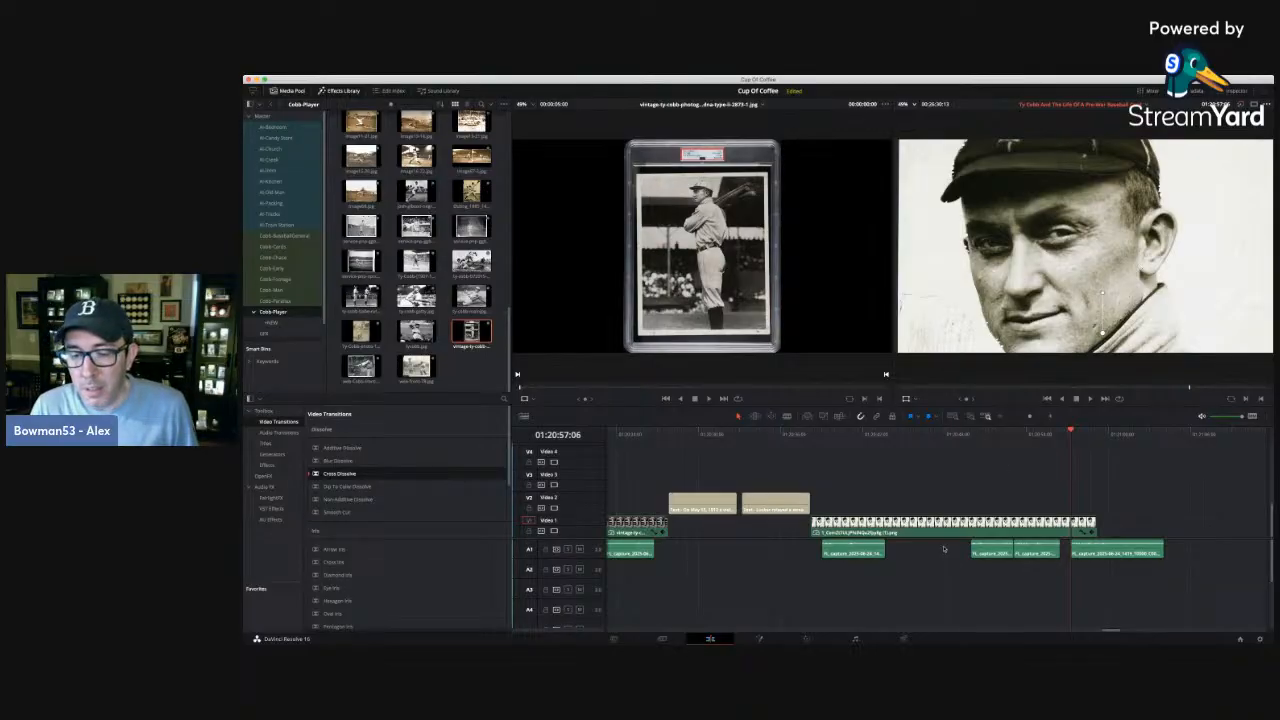
# Move the two adjoining narration pieces and the last piece earlier on A1, leaving short pauses between them.
pyautogui.moveTo(943, 540); pyautogui.dragTo(1048, 576)
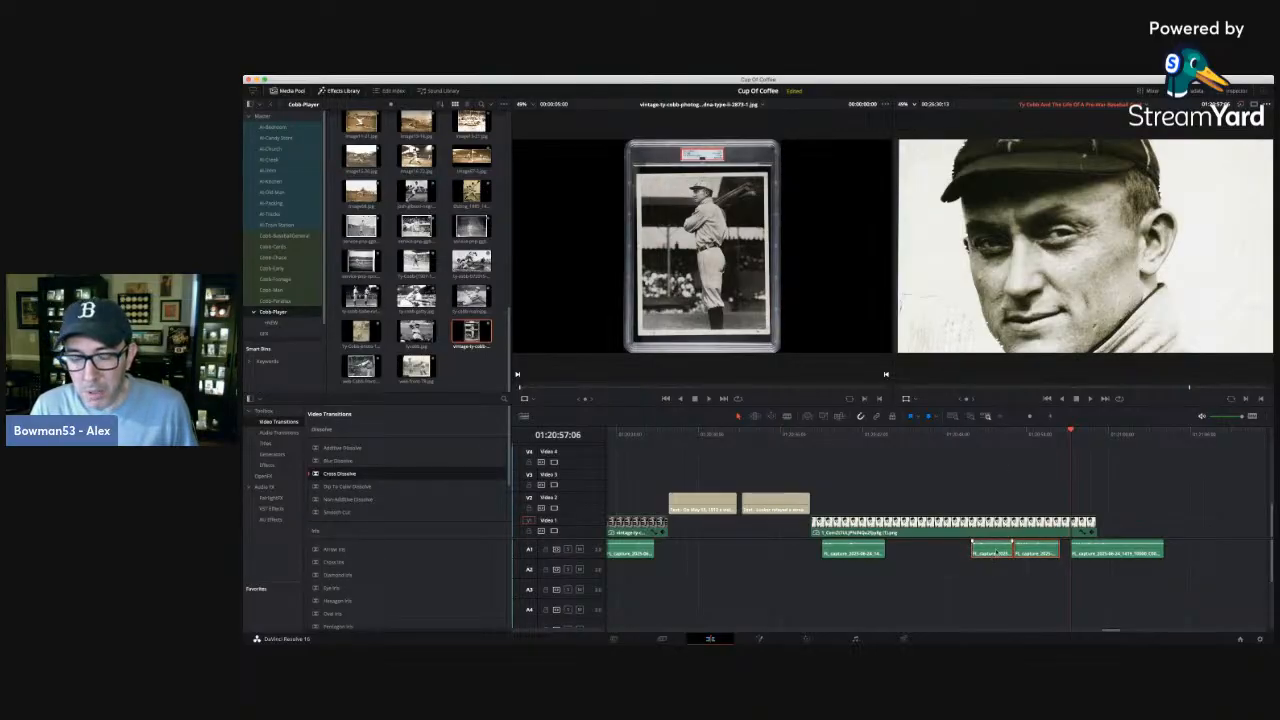
pyautogui.moveTo(983, 549); pyautogui.dragTo(908, 549)
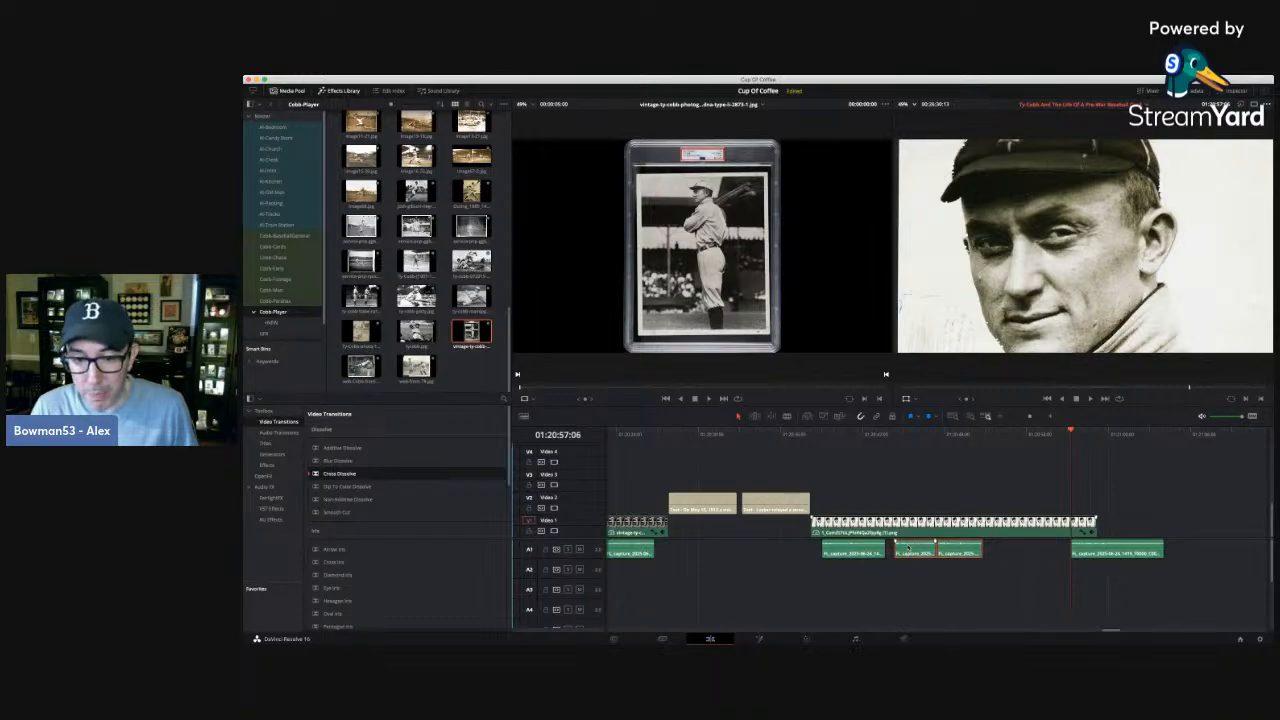
pyautogui.moveTo(910, 552); pyautogui.dragTo(910, 554)
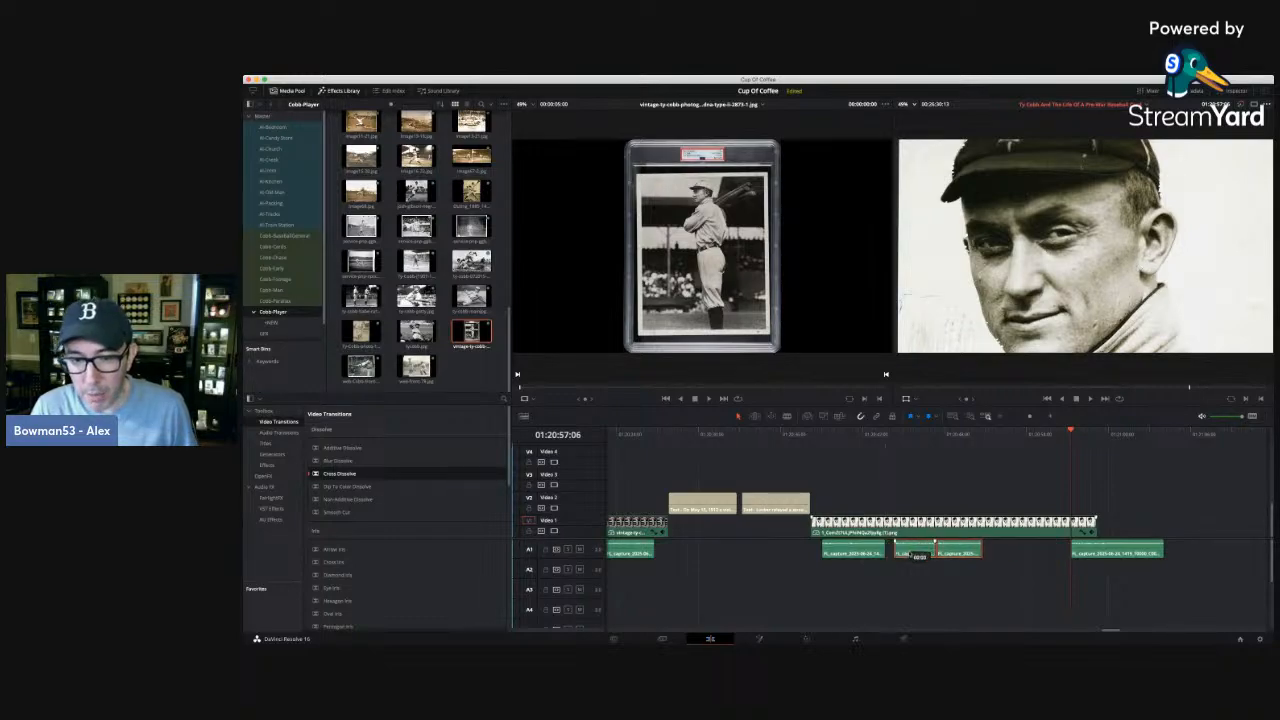
pyautogui.click(915, 465)
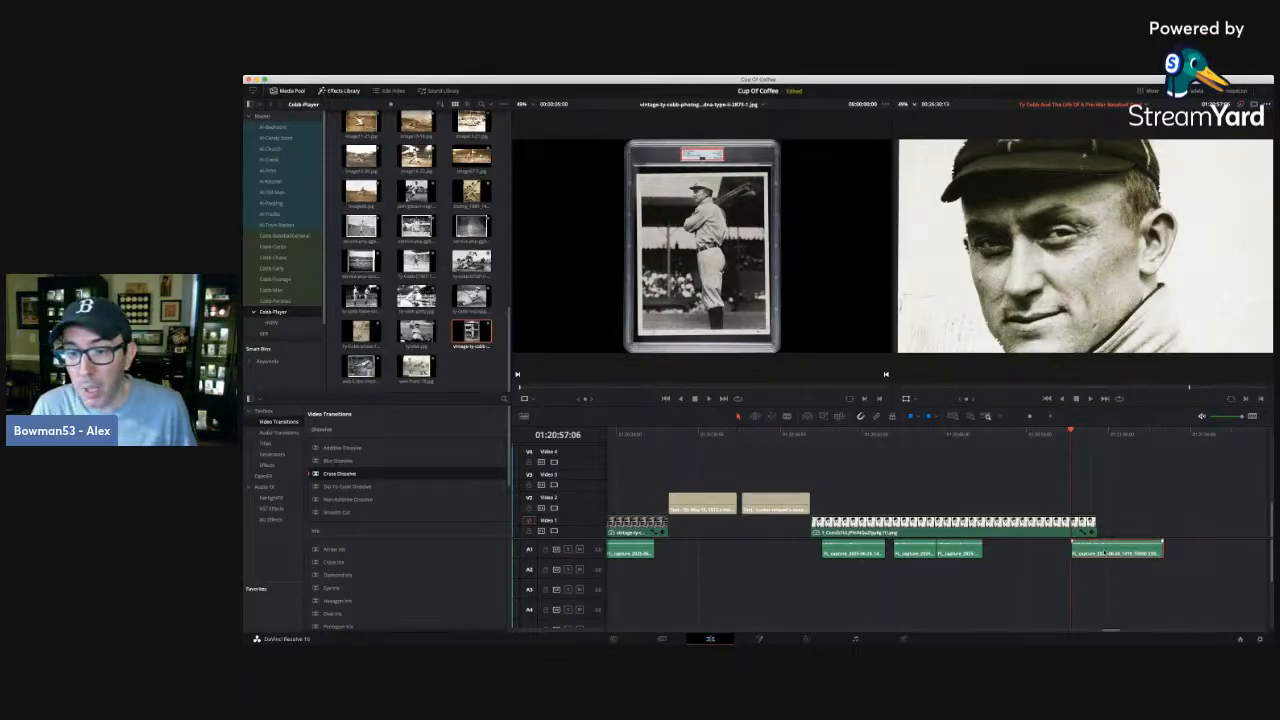
pyautogui.moveTo(1103, 553); pyautogui.dragTo(1029, 549)
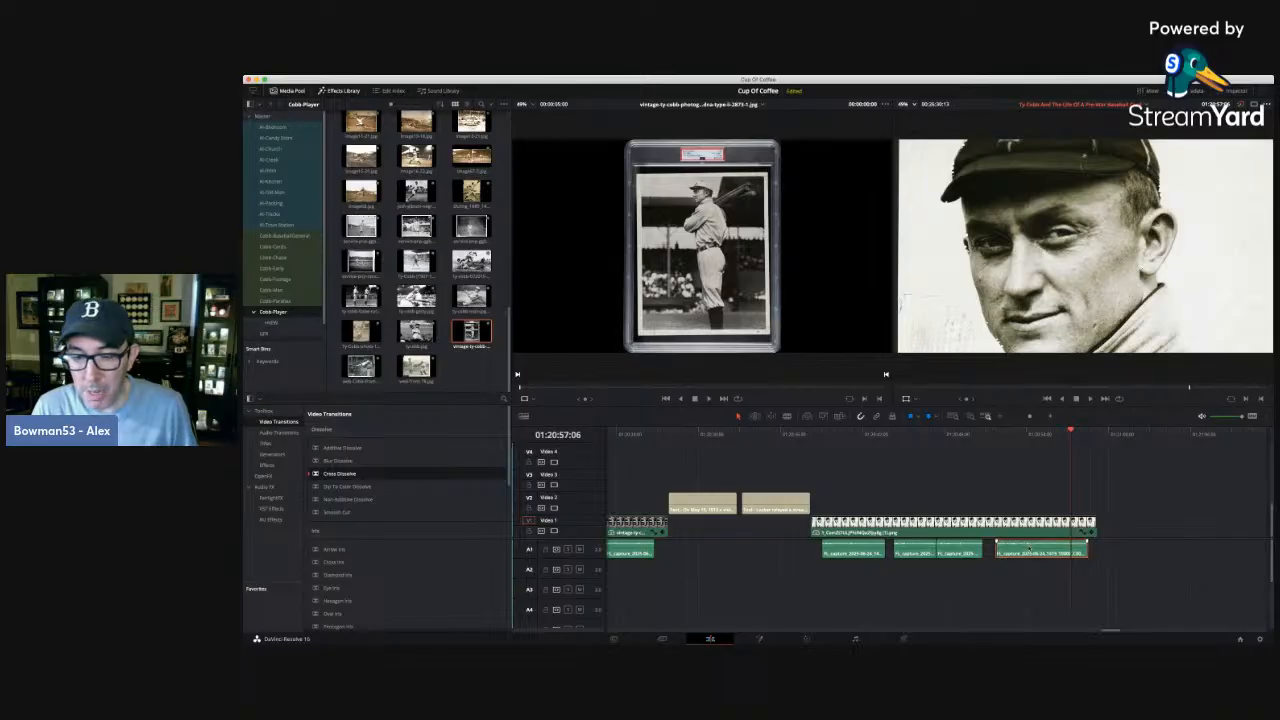
# Play the narration under the Cobb portrait and trim the portrait clip's end on Video 1 back to about 01:20:51:06.
pyautogui.click(995, 475)
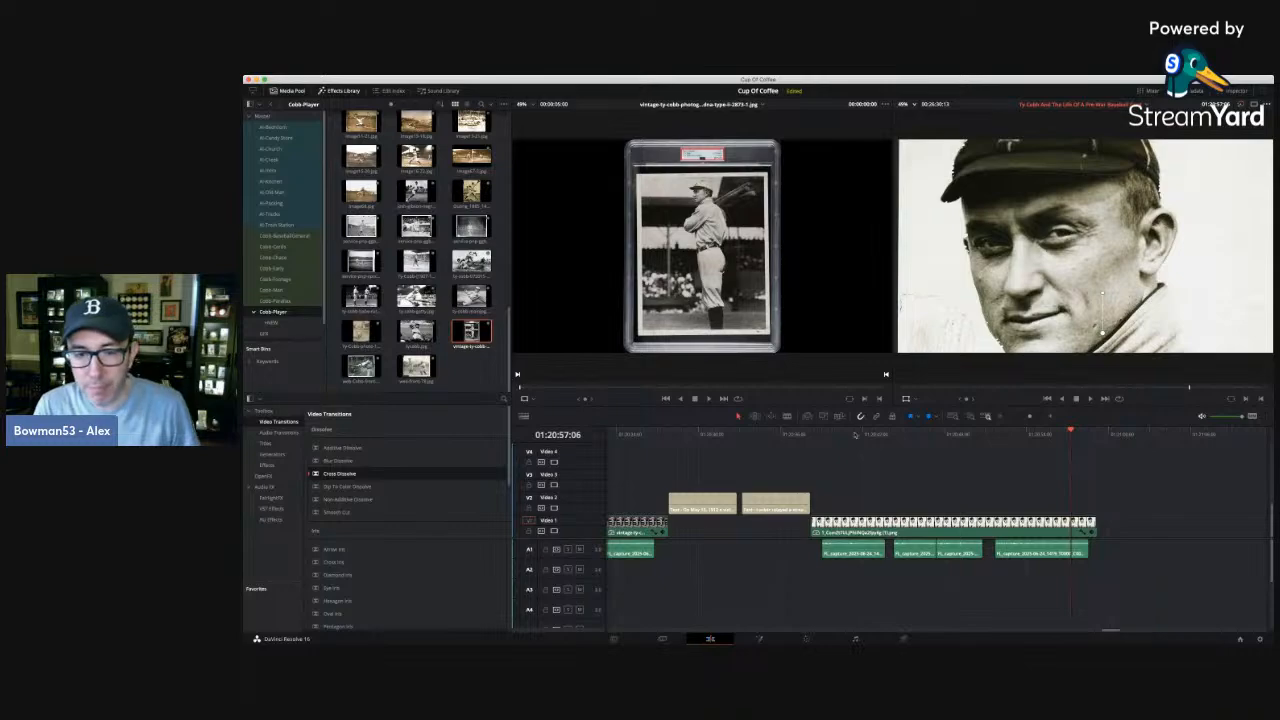
pyautogui.click(914, 435)
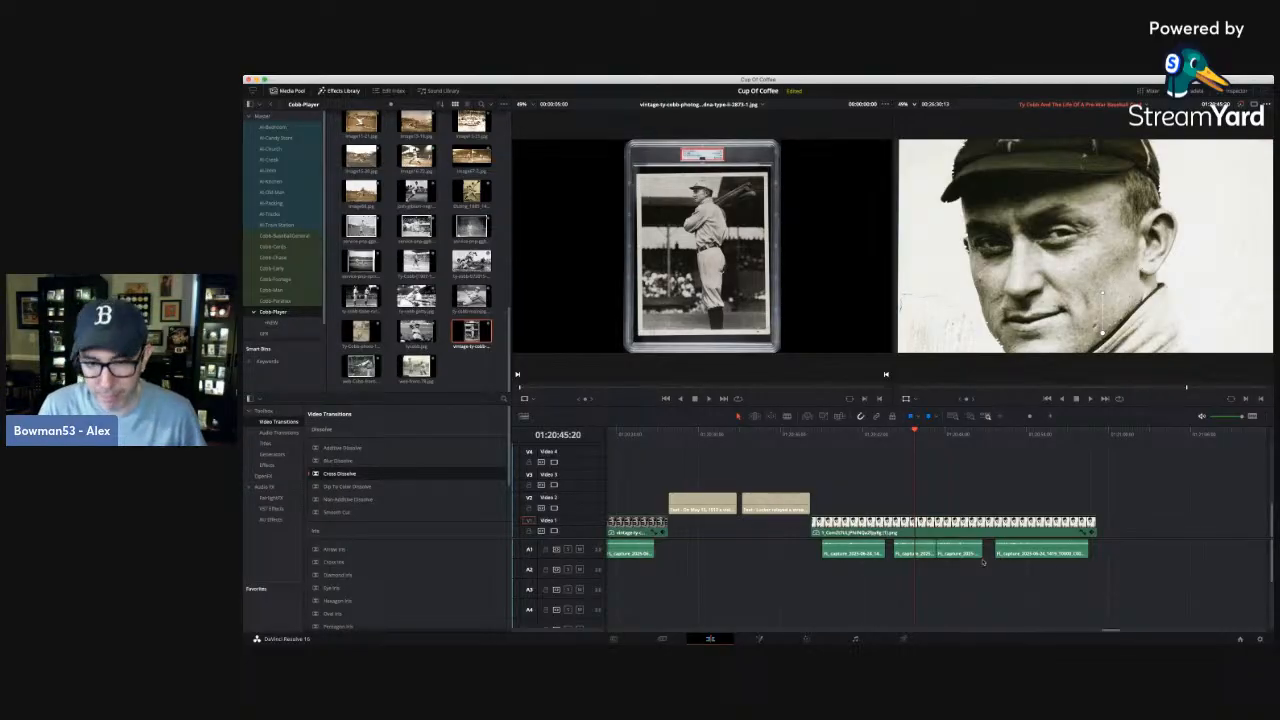
pyautogui.click(812, 434)
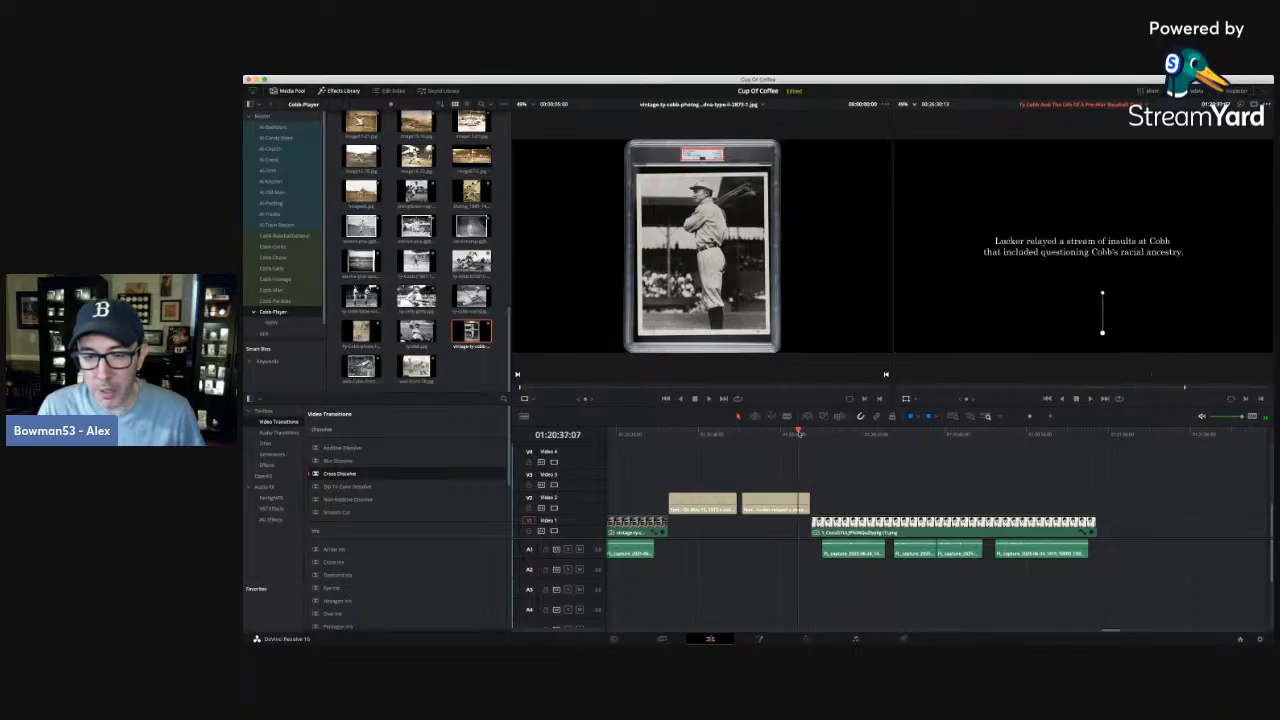
pyautogui.click(936, 434)
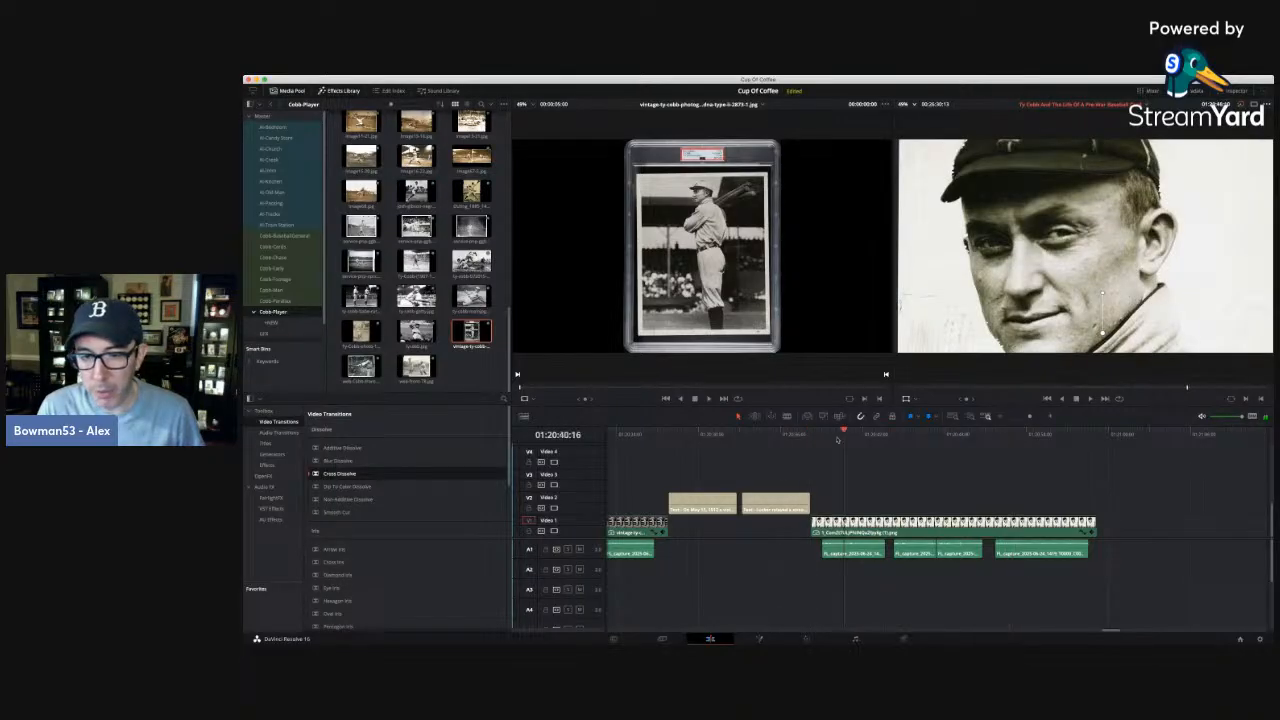
pyautogui.click(822, 434)
pyautogui.press('space')
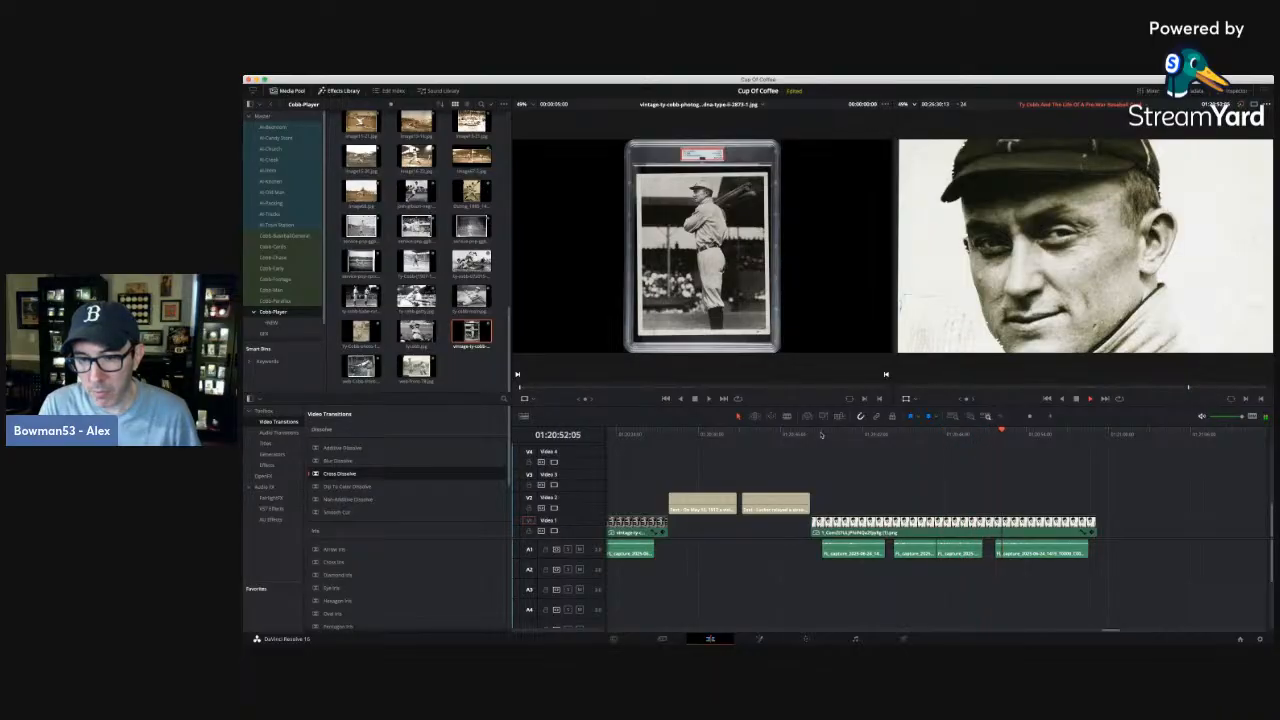
pyautogui.click(974, 434)
pyautogui.moveTo(1095, 522); pyautogui.dragTo(985, 521)
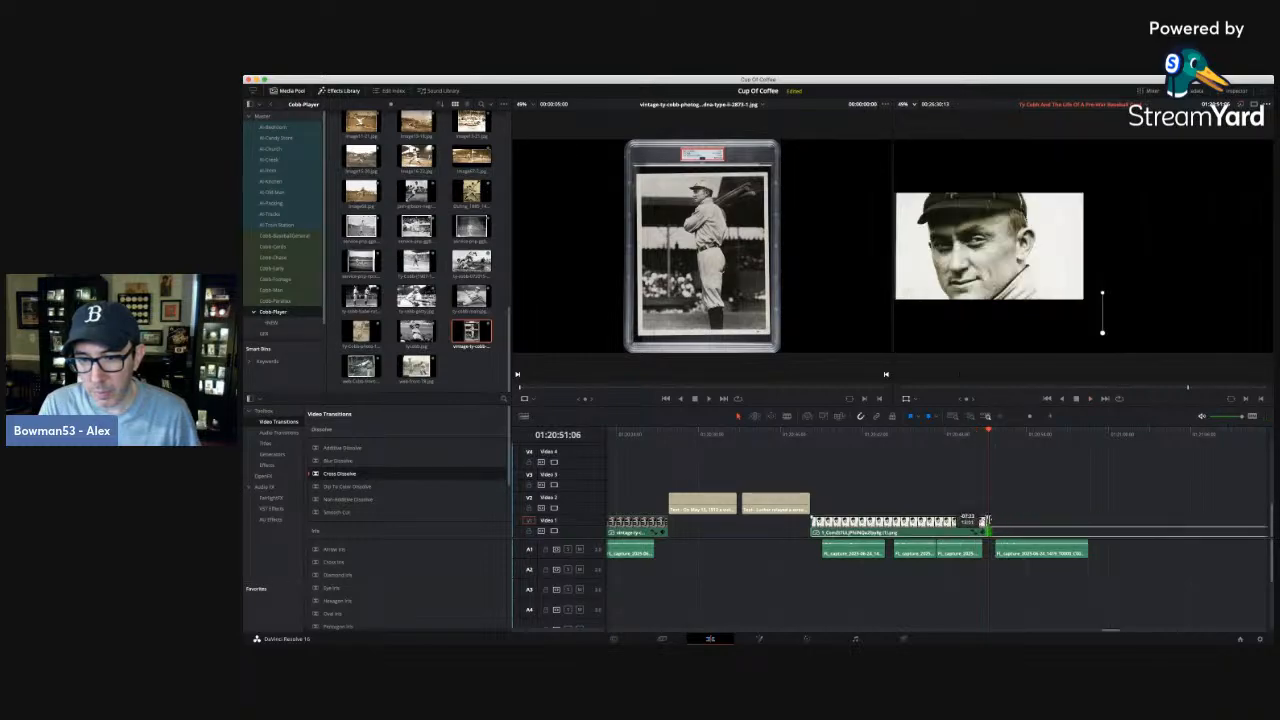
# Move the long narration clip earlier on A1 to about 01:21:11 and shift the ballpark photo earlier to start just before it.
pyautogui.click(998, 417)
pyautogui.click(998, 417)
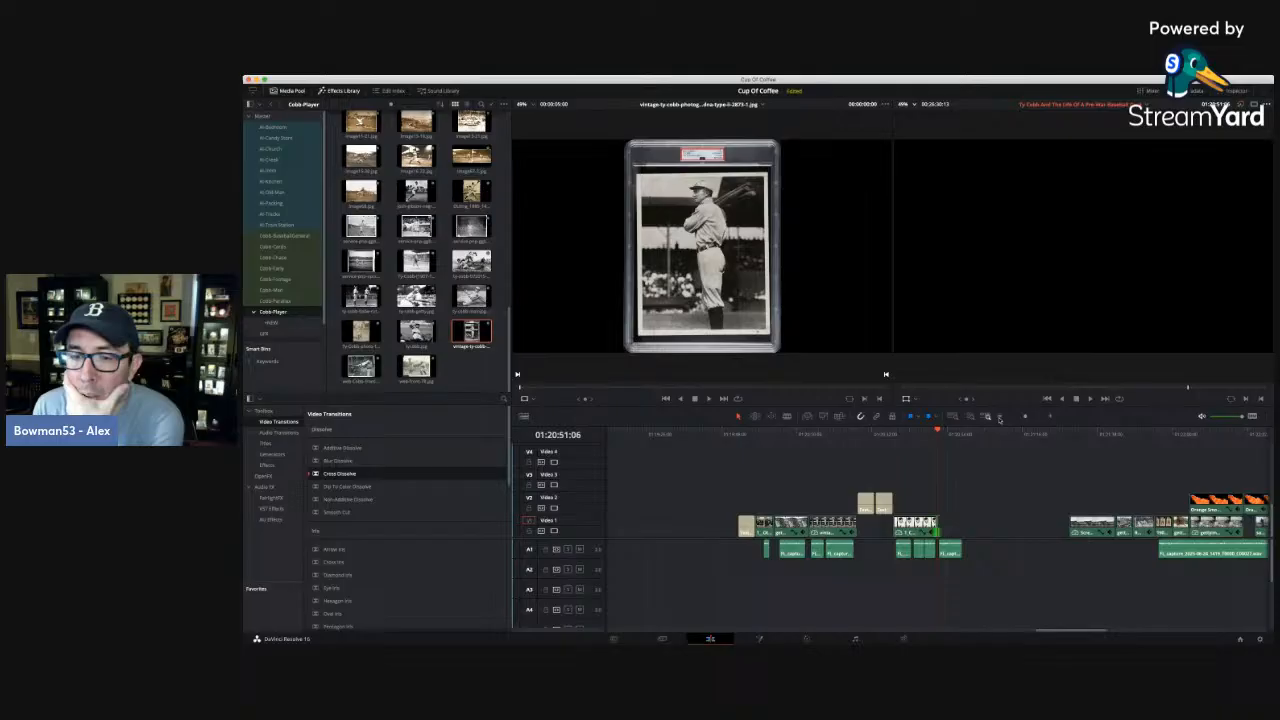
pyautogui.click(1088, 434)
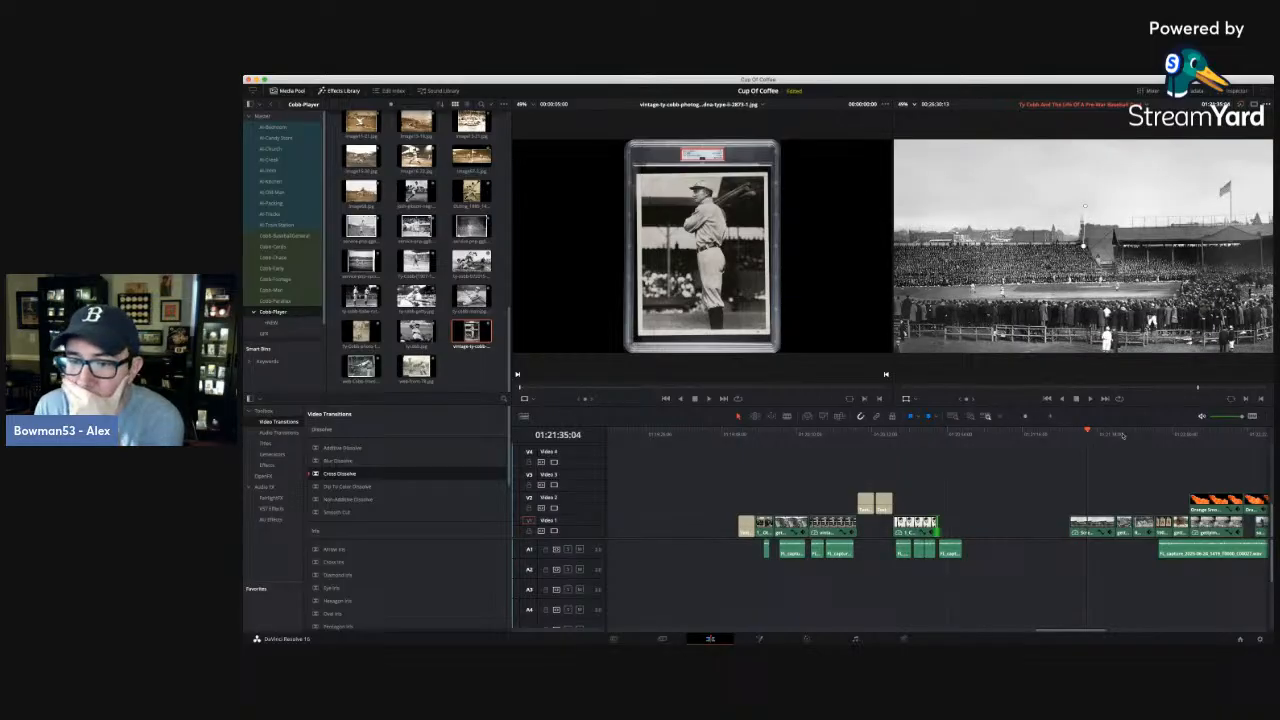
pyautogui.moveTo(1183, 553); pyautogui.dragTo(1033, 552)
pyautogui.click(1010, 432)
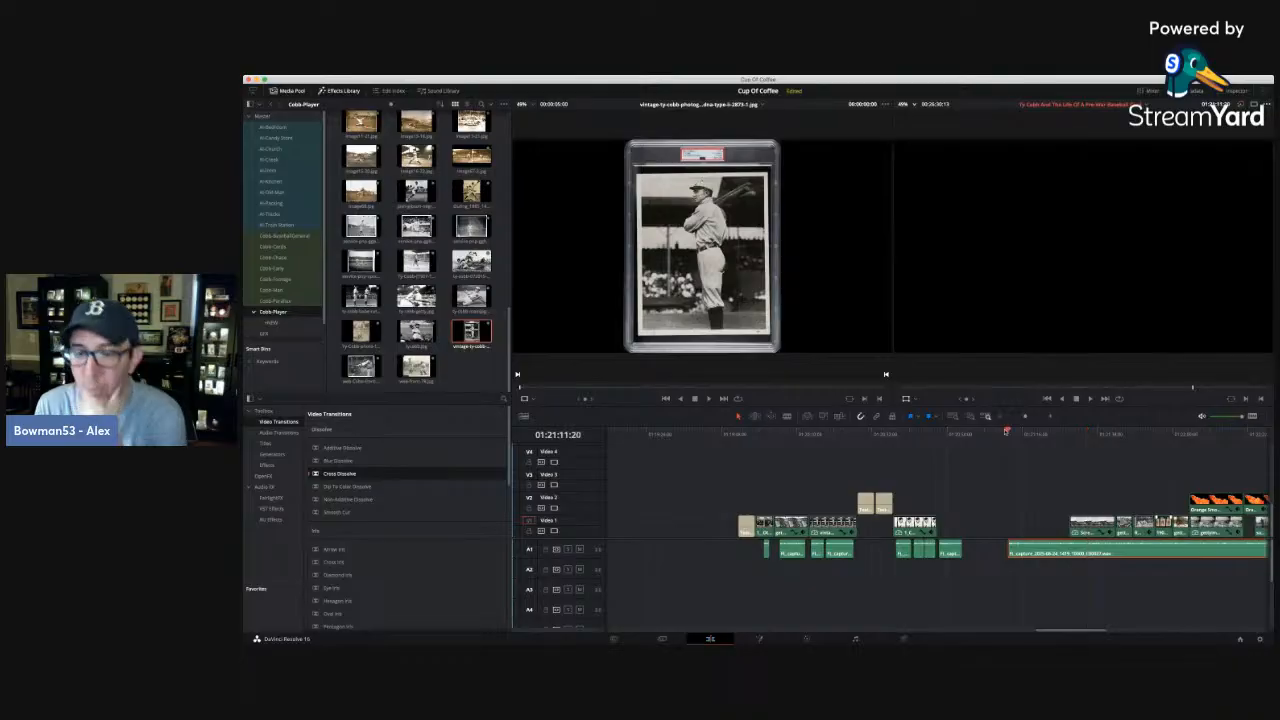
pyautogui.click(1095, 432)
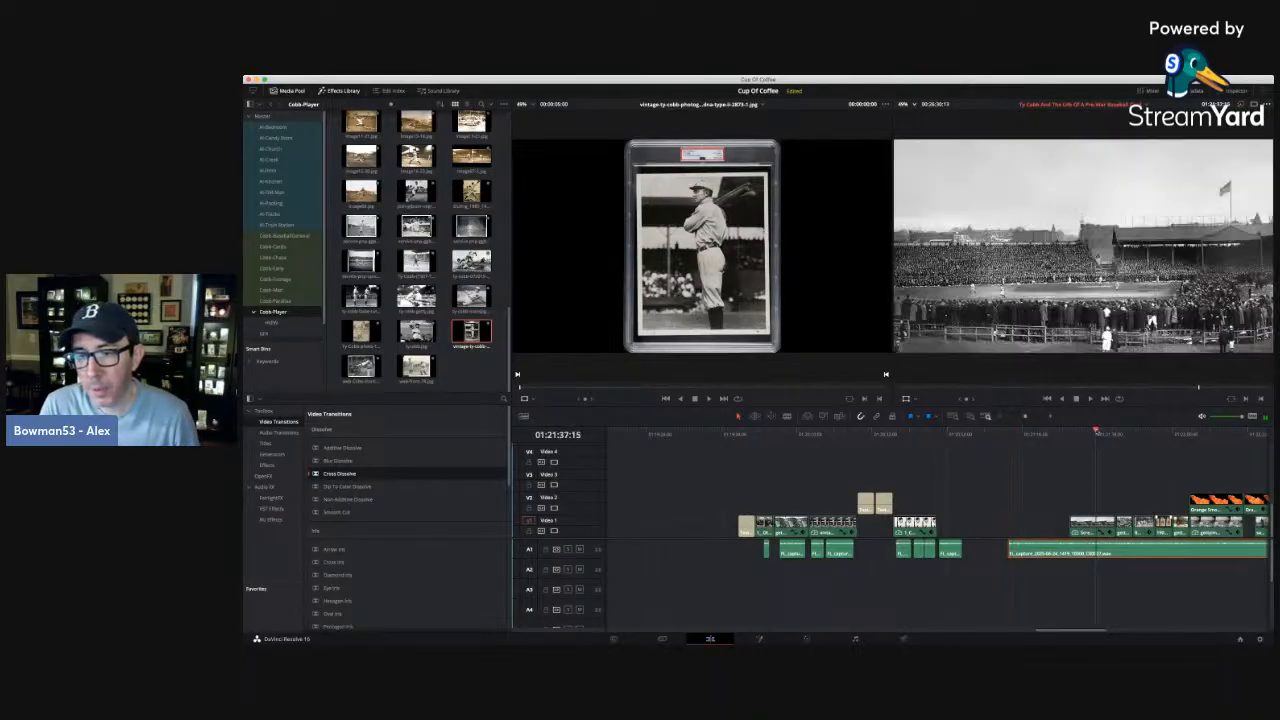
pyautogui.moveTo(1088, 526); pyautogui.dragTo(1017, 526)
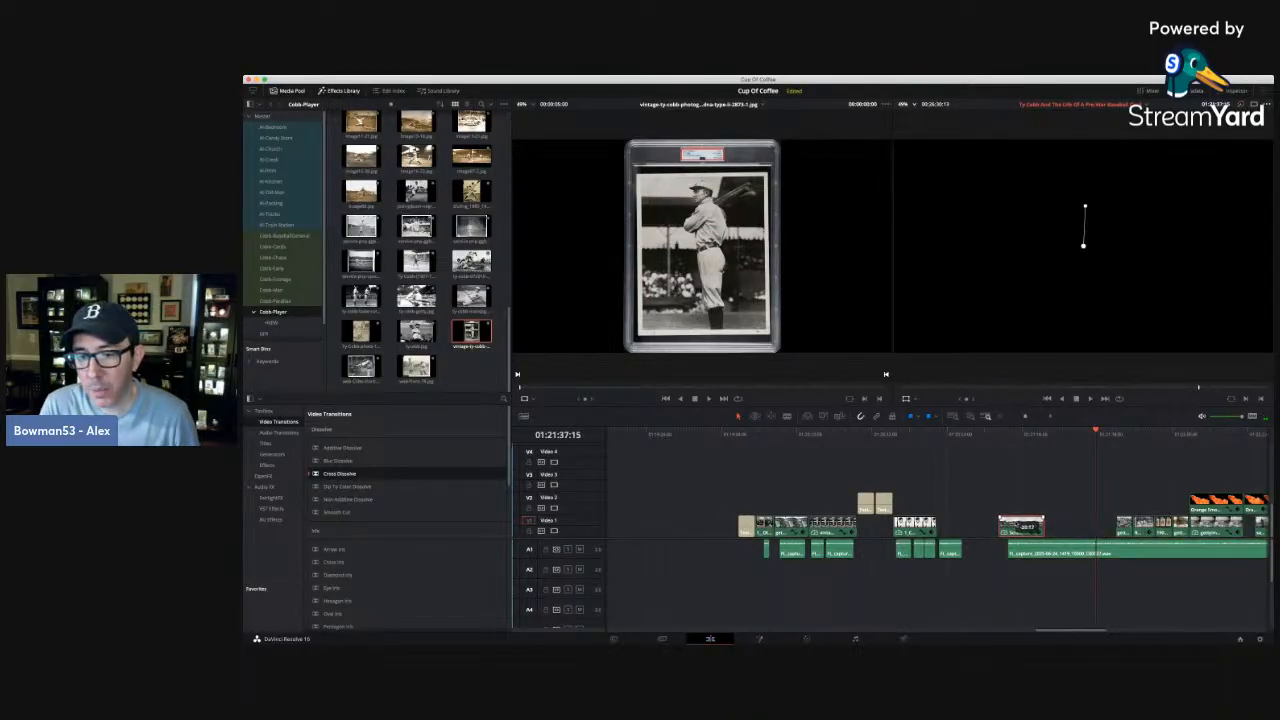
# Play the portrait section, then keyframe a slight zoom-in on the portrait from 01:20:46:22 to its end at 01:20:51:05.
pyautogui.click(926, 433)
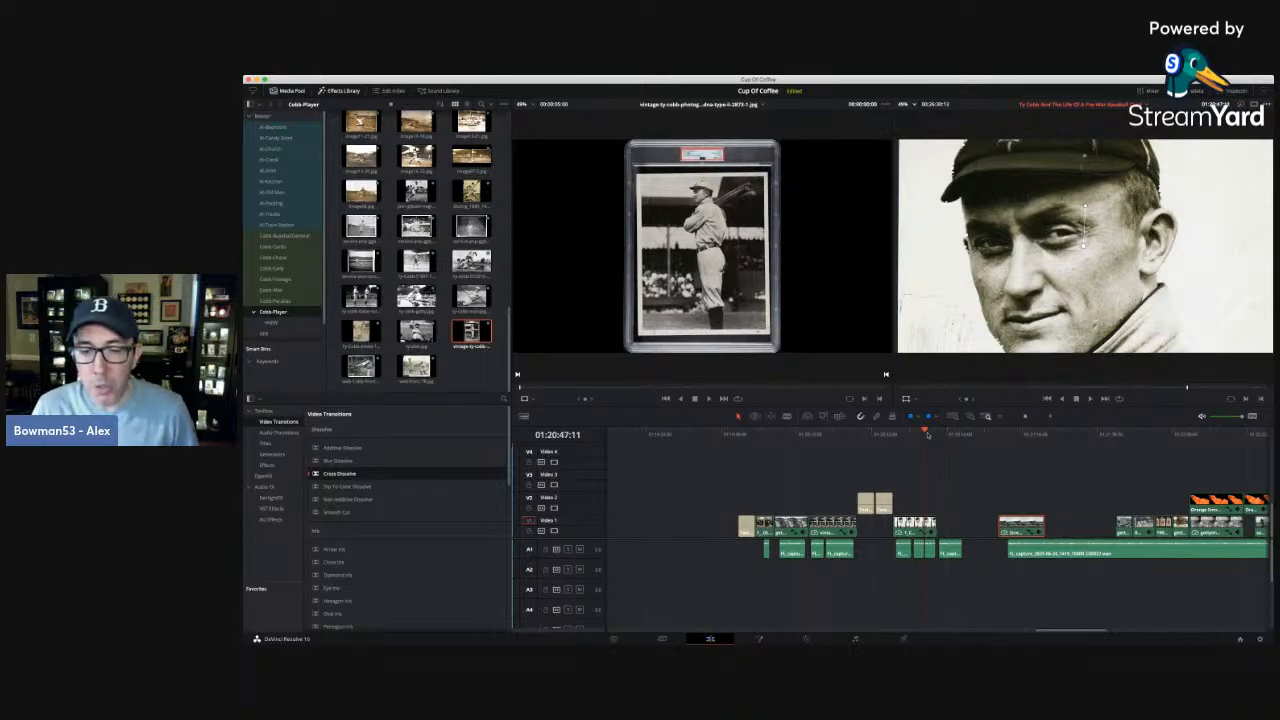
pyautogui.click(916, 434)
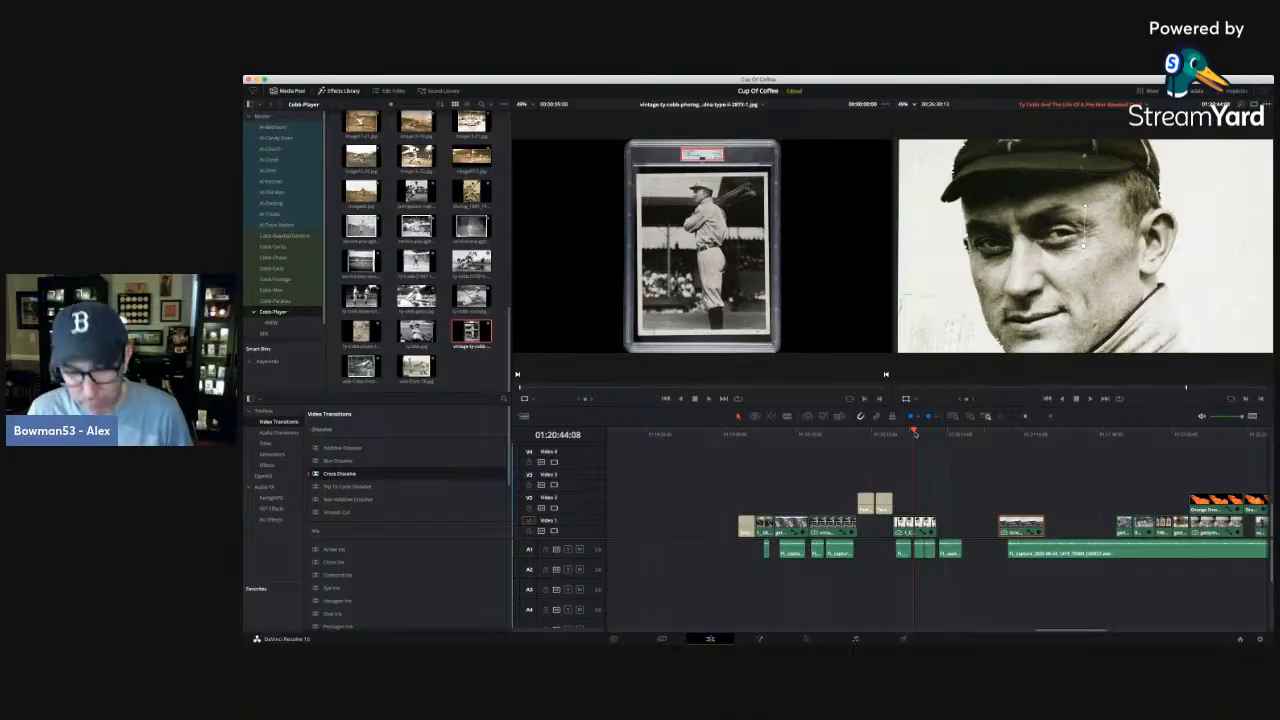
pyautogui.click(893, 435)
pyautogui.press('space')
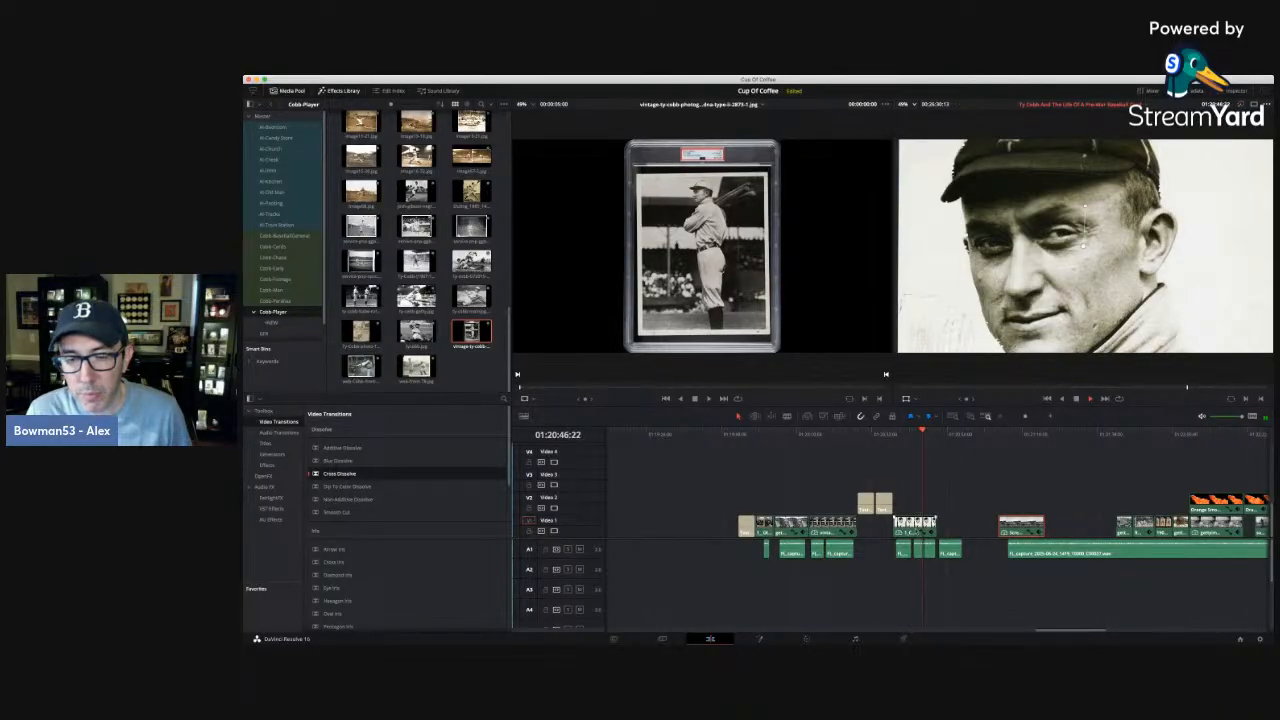
pyautogui.click(1238, 91)
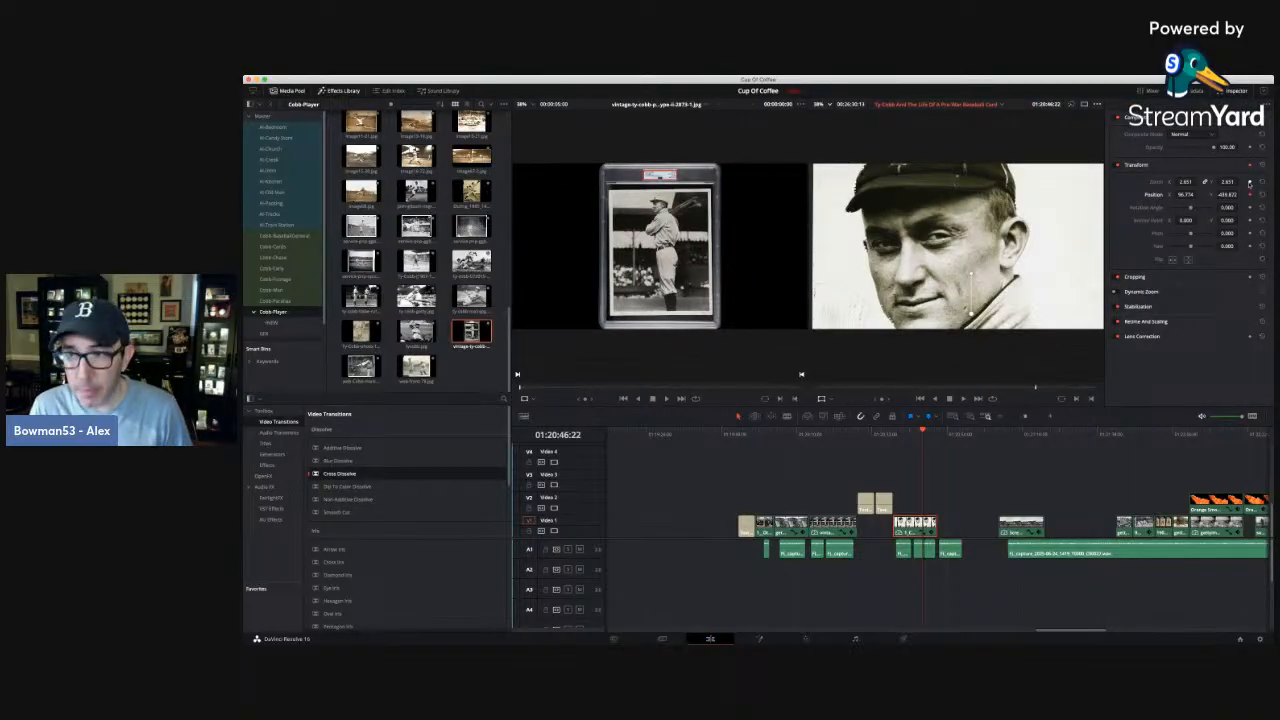
pyautogui.click(1249, 183)
pyautogui.press('Down')
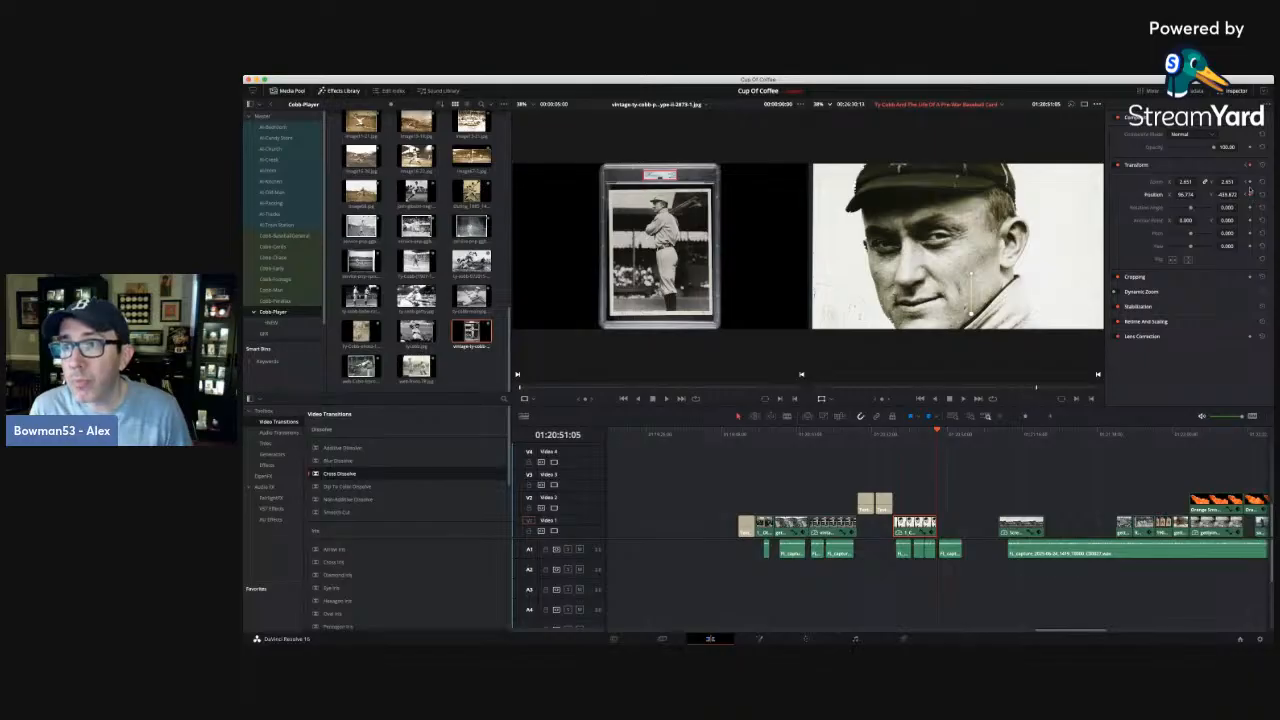
pyautogui.moveTo(1227, 182); pyautogui.dragTo(1243, 182)
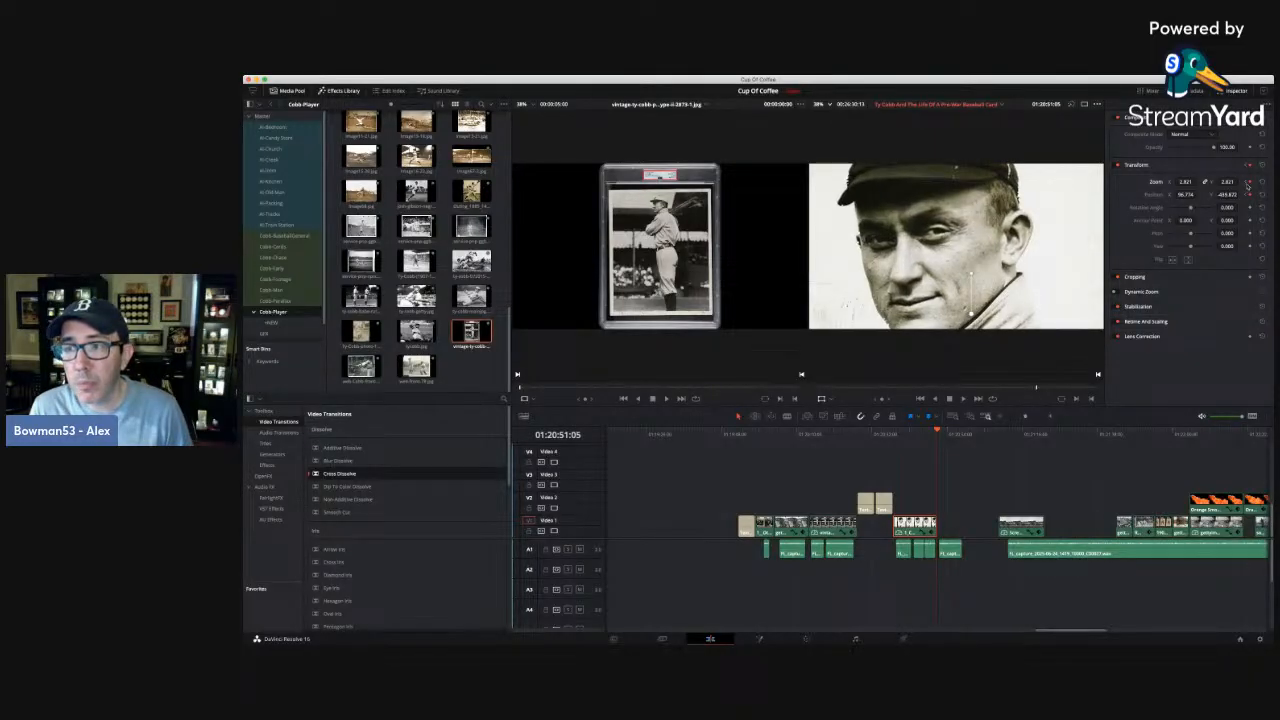
pyautogui.click(1246, 183)
pyautogui.press('space')
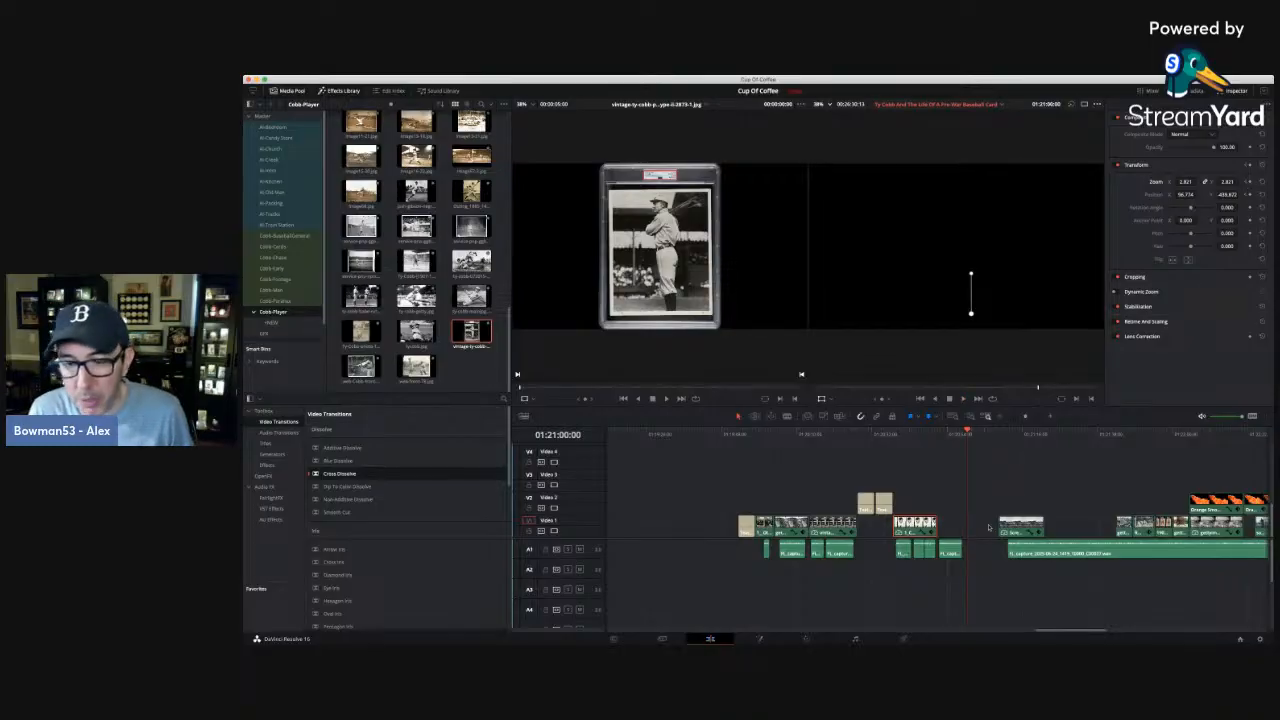
# Move the ballpark photo earlier to start at 01:20:58:06 and the long narration clip earlier to about 01:21:01 on A1.
pyautogui.moveTo(1022, 527); pyautogui.dragTo(984, 527)
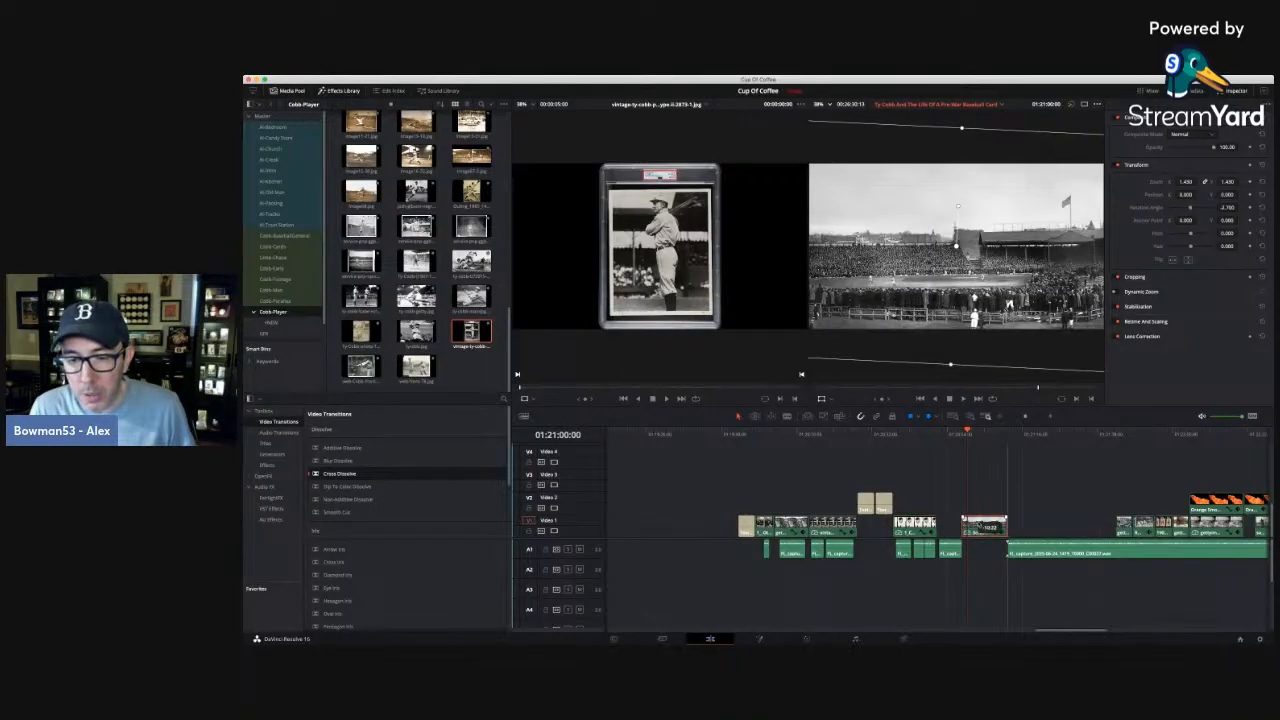
pyautogui.click(1050, 416)
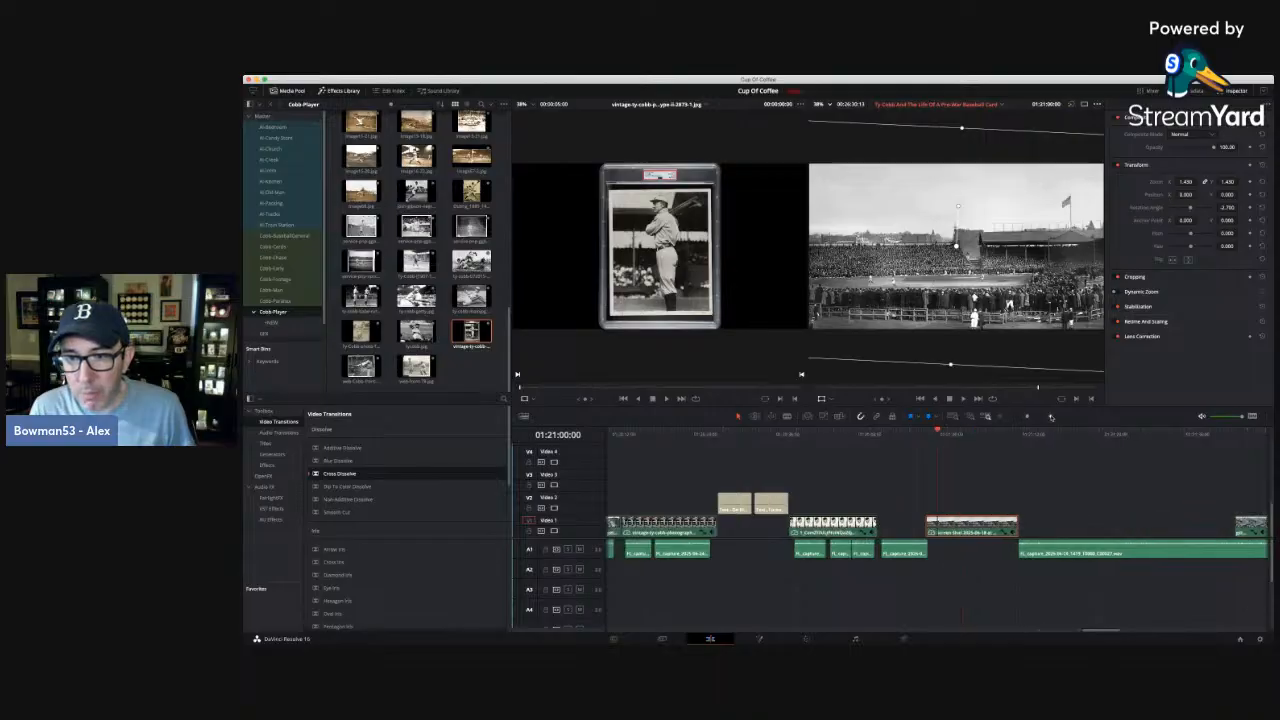
pyautogui.click(1050, 416)
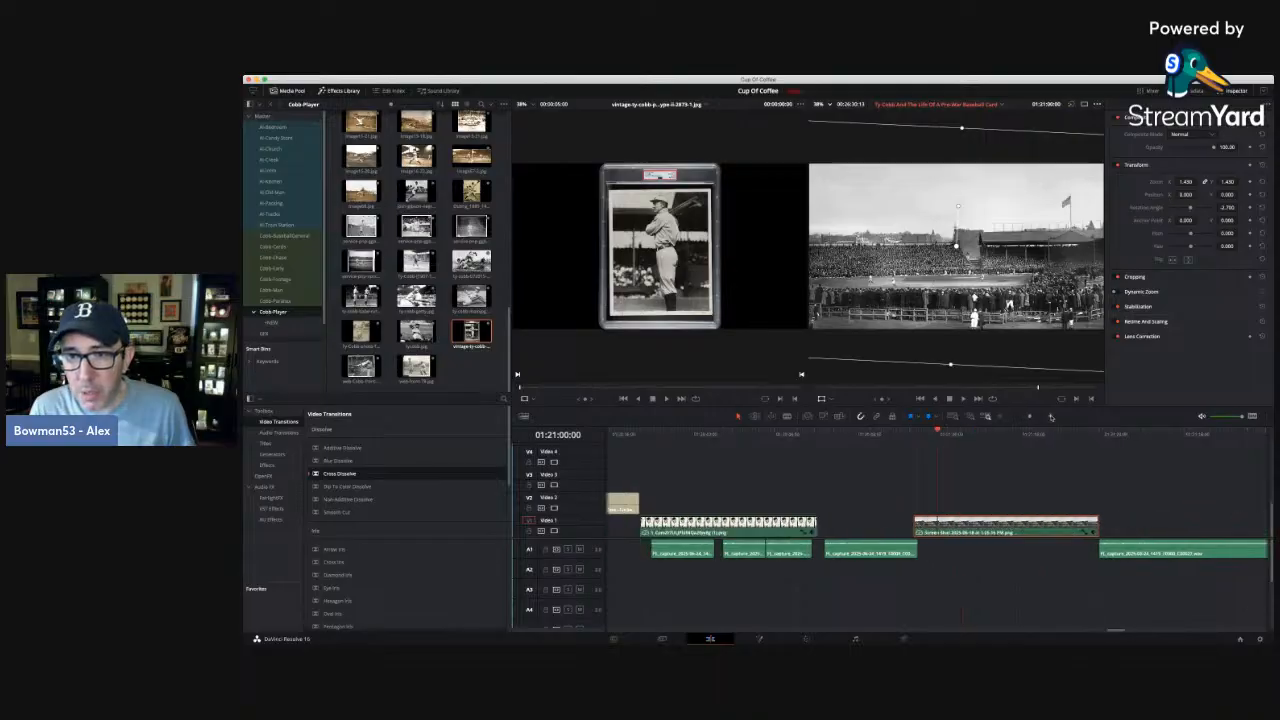
pyautogui.click(931, 432)
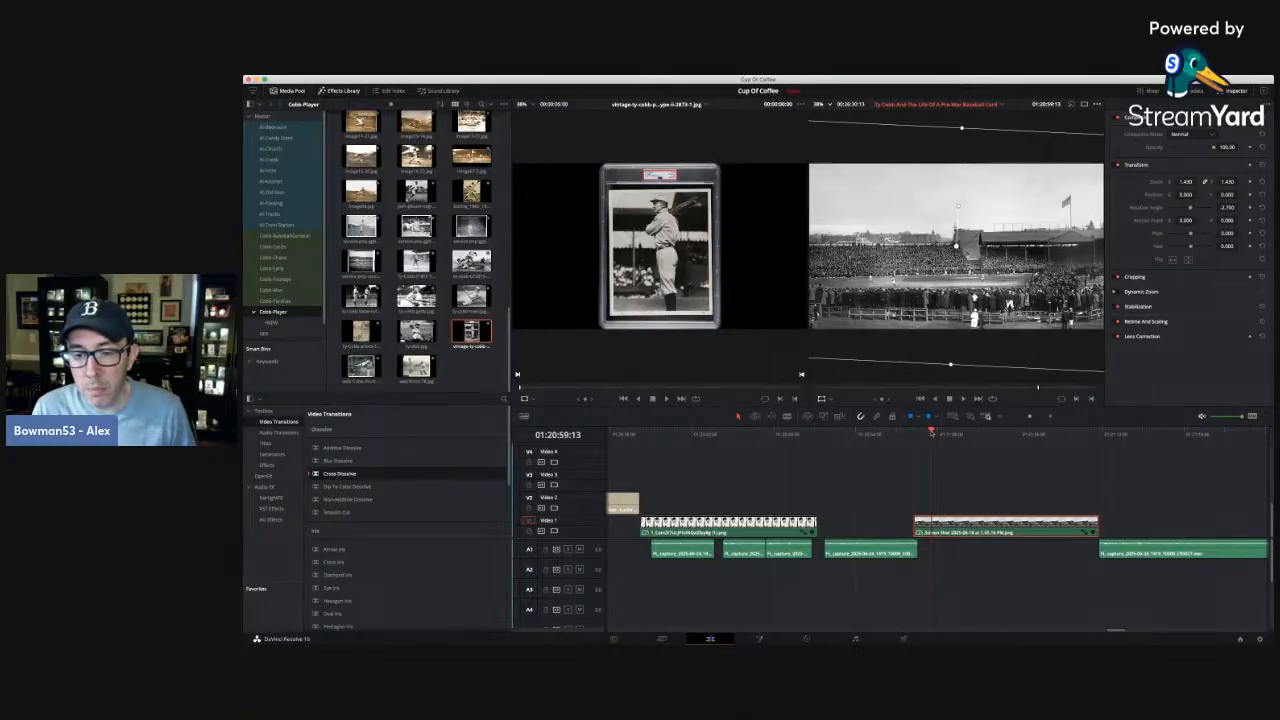
pyautogui.moveTo(932, 433); pyautogui.dragTo(915, 433)
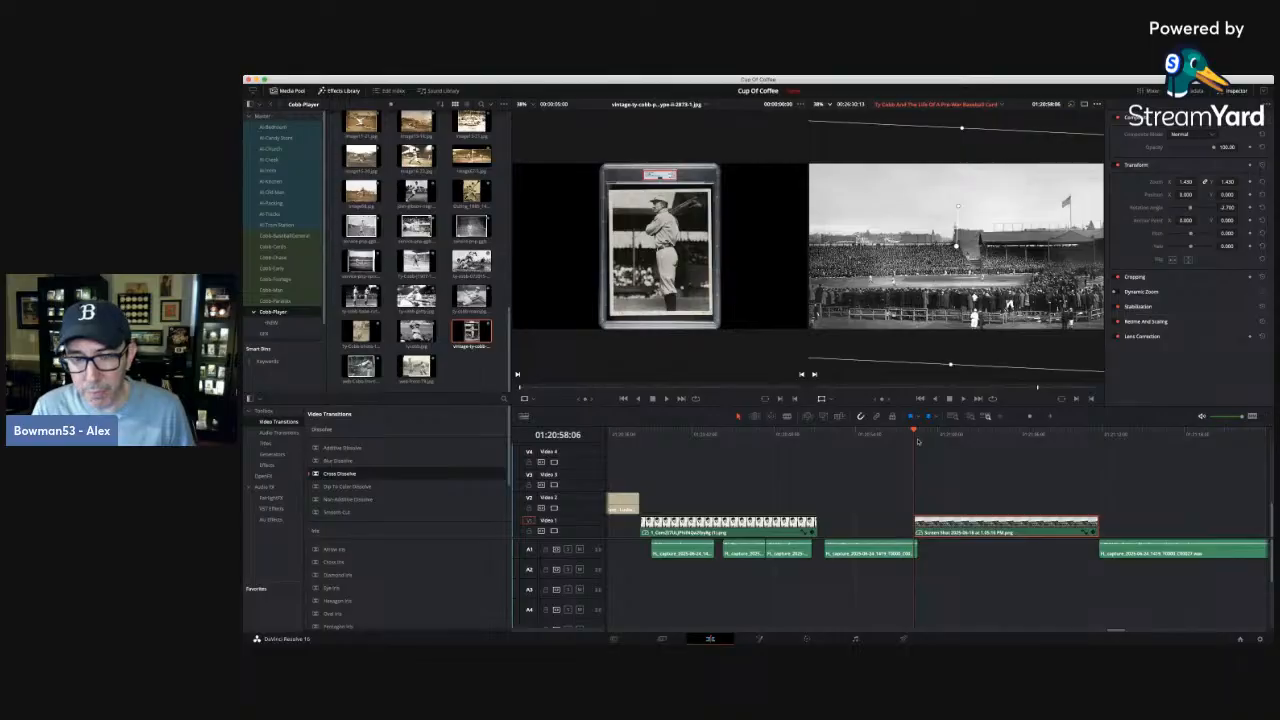
pyautogui.moveTo(1140, 552); pyautogui.dragTo(1000, 557)
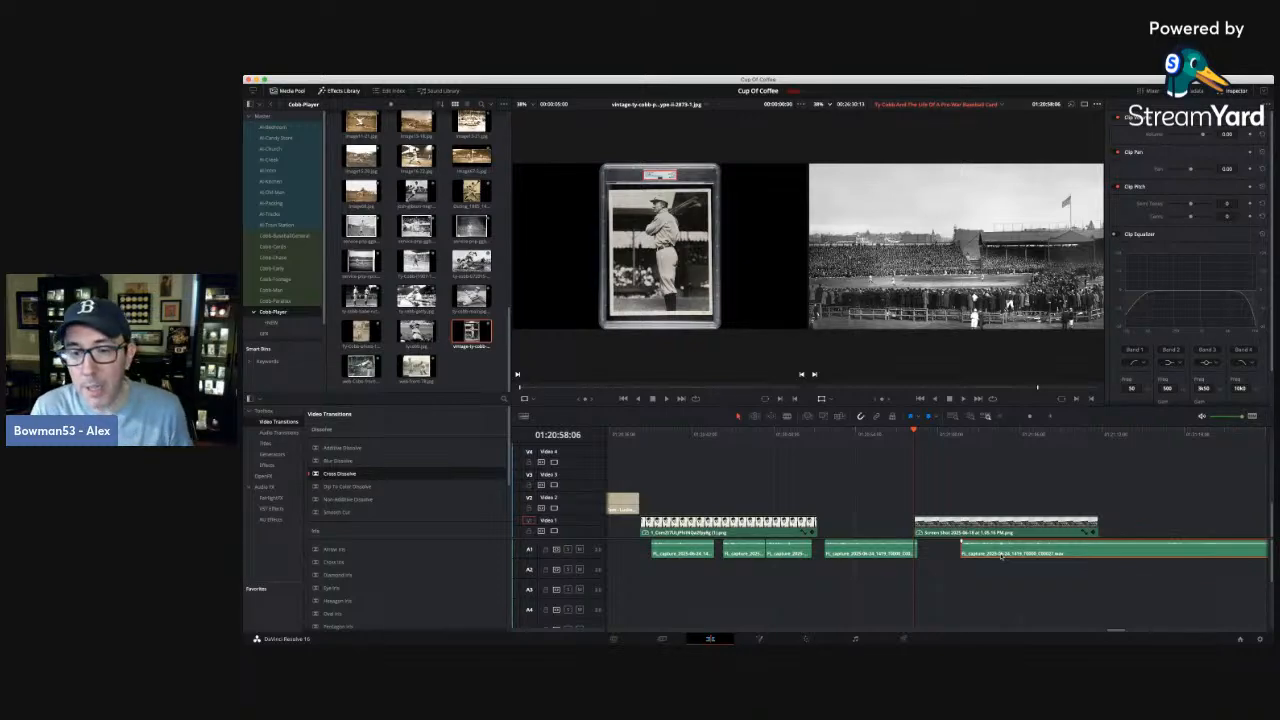
pyautogui.click(934, 483)
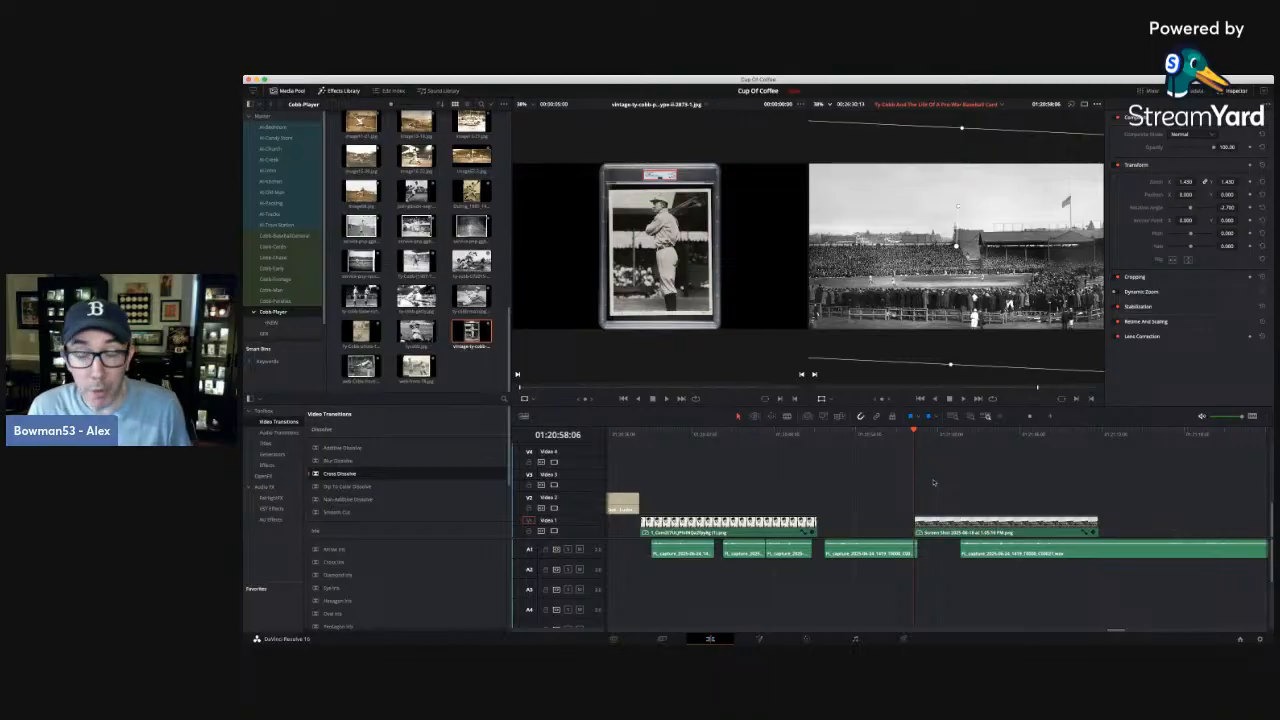
# Try the ballpark photo directly after the Cobb portrait on Video 1 and play across the join.
pyautogui.click(897, 434)
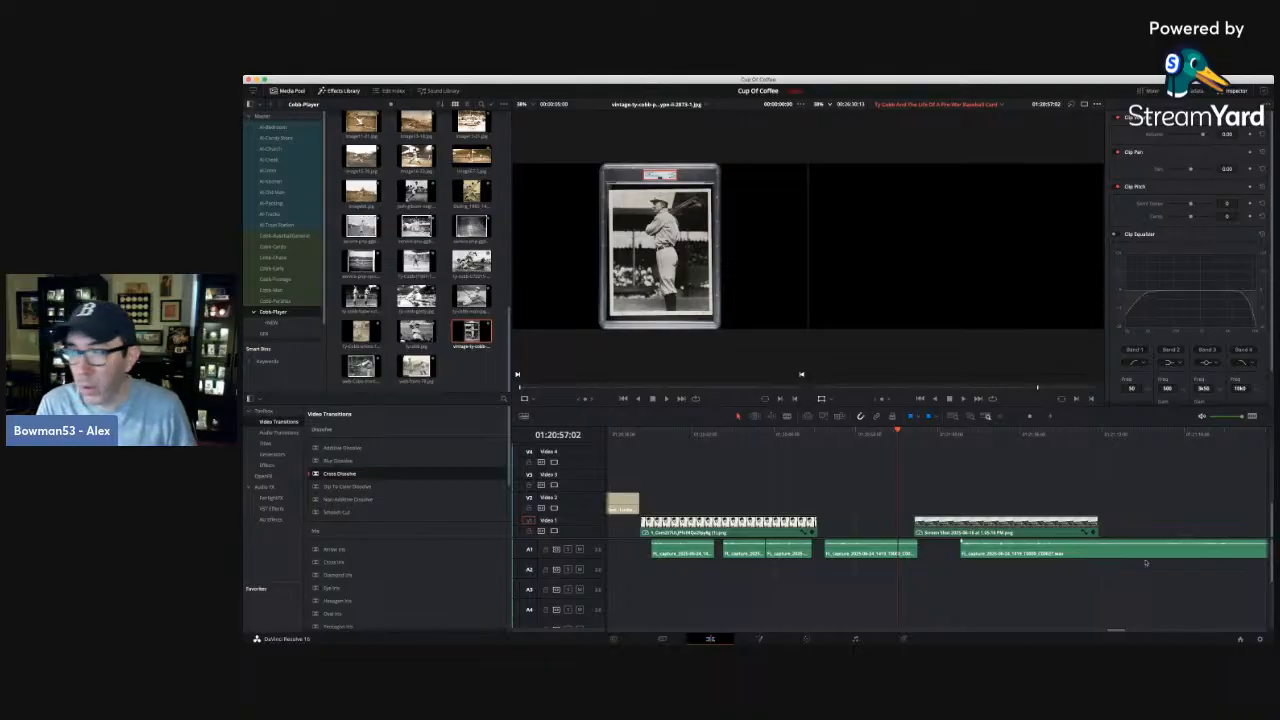
pyautogui.moveTo(921, 432); pyautogui.dragTo(986, 434)
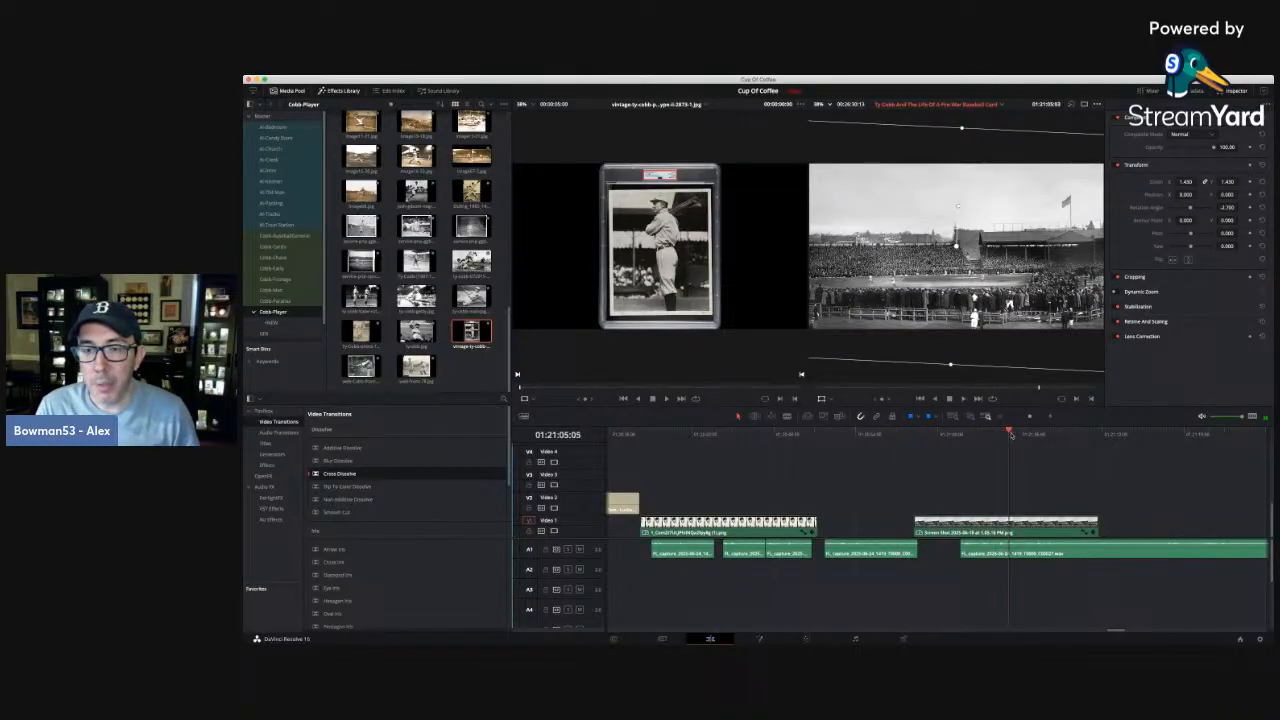
pyautogui.click(933, 432)
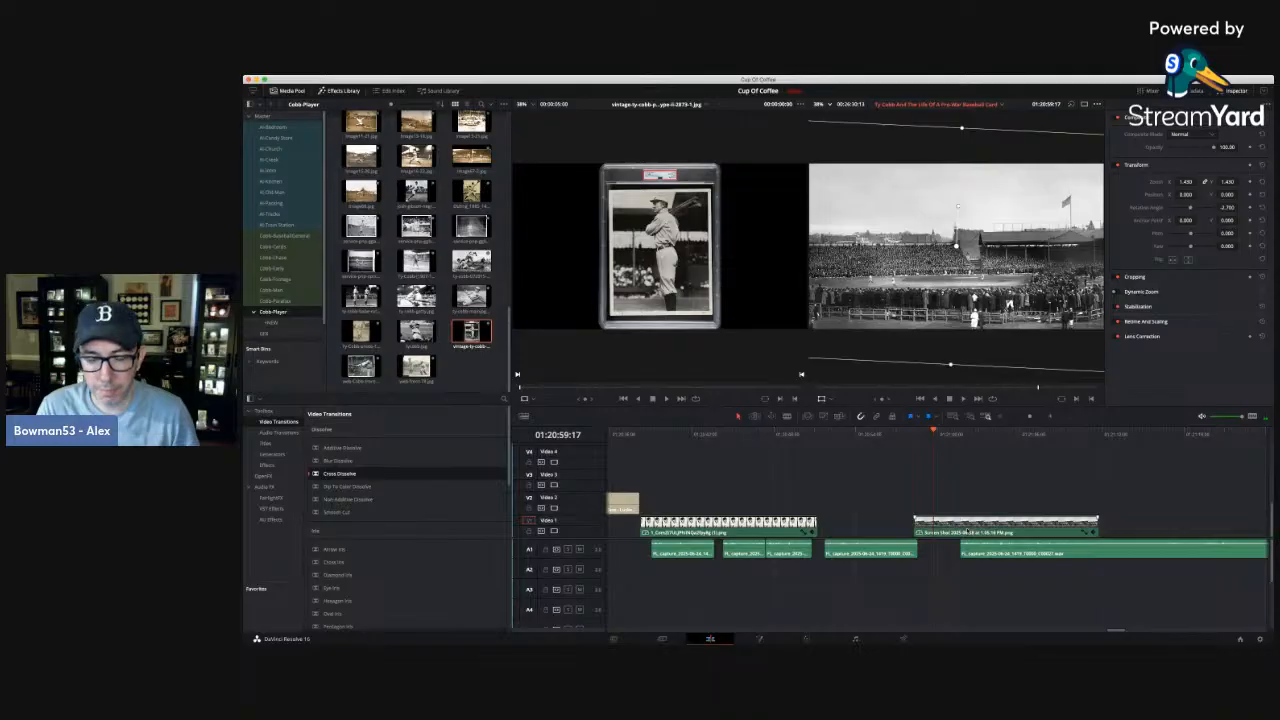
pyautogui.moveTo(966, 524); pyautogui.dragTo(872, 524)
pyautogui.click(810, 432)
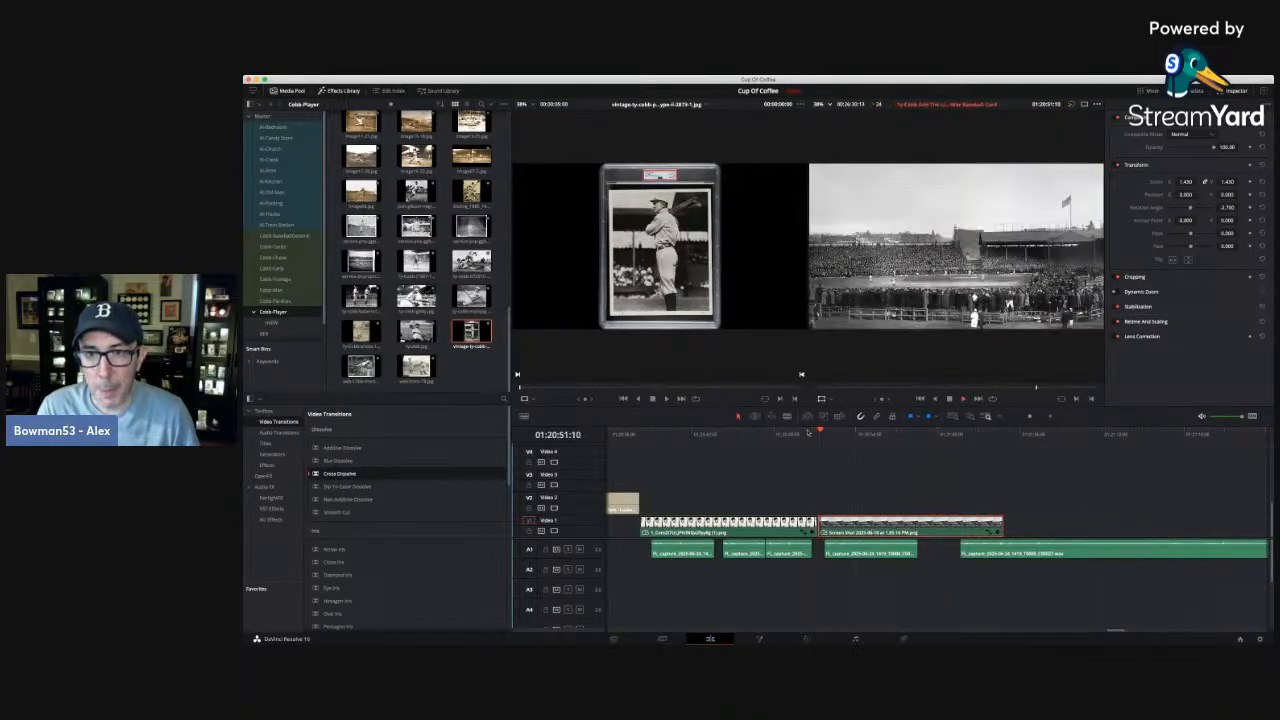
pyautogui.press('space')
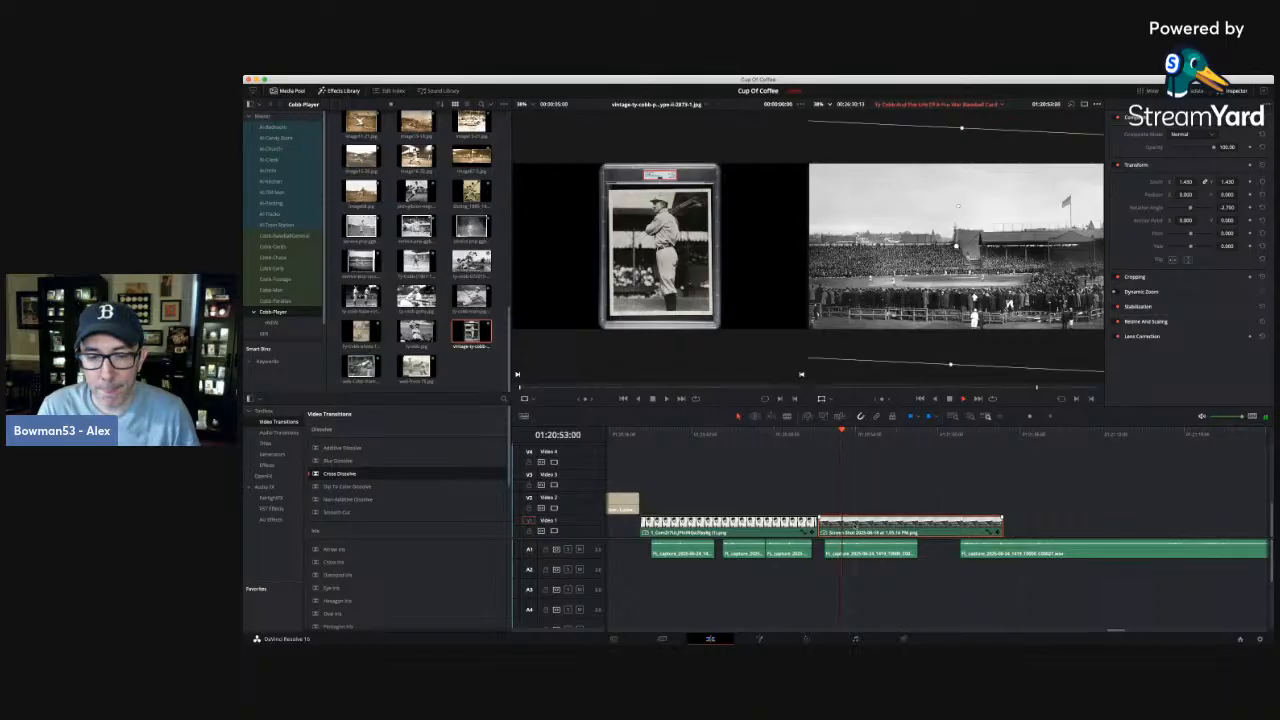
# Move the ballpark photo to start at about 01:20:59:17 and play the narration beneath it.
pyautogui.moveTo(914, 525); pyautogui.dragTo(1029, 524)
pyautogui.click(941, 432)
pyautogui.press('space')
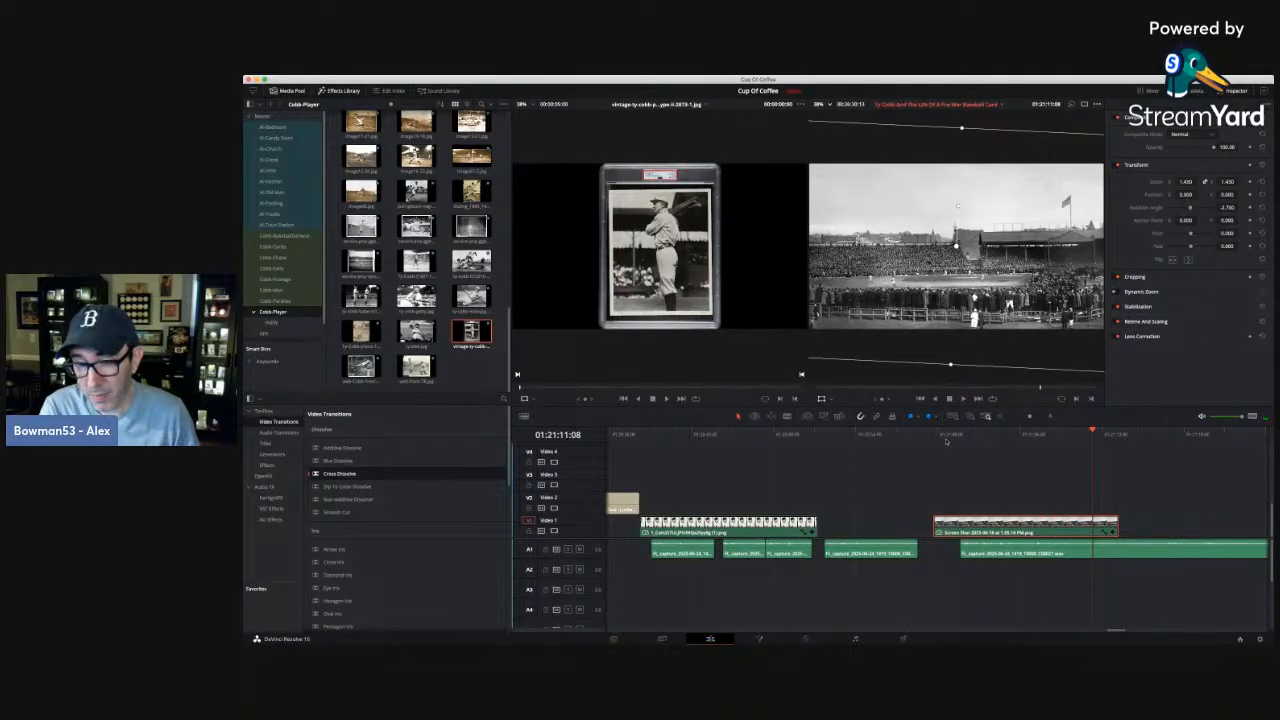
# Cut the long narration clip on A1 at about 01:21:11:08 and at 01:21:11:19, and delete the short piece between the cuts.
pyautogui.click(788, 418)
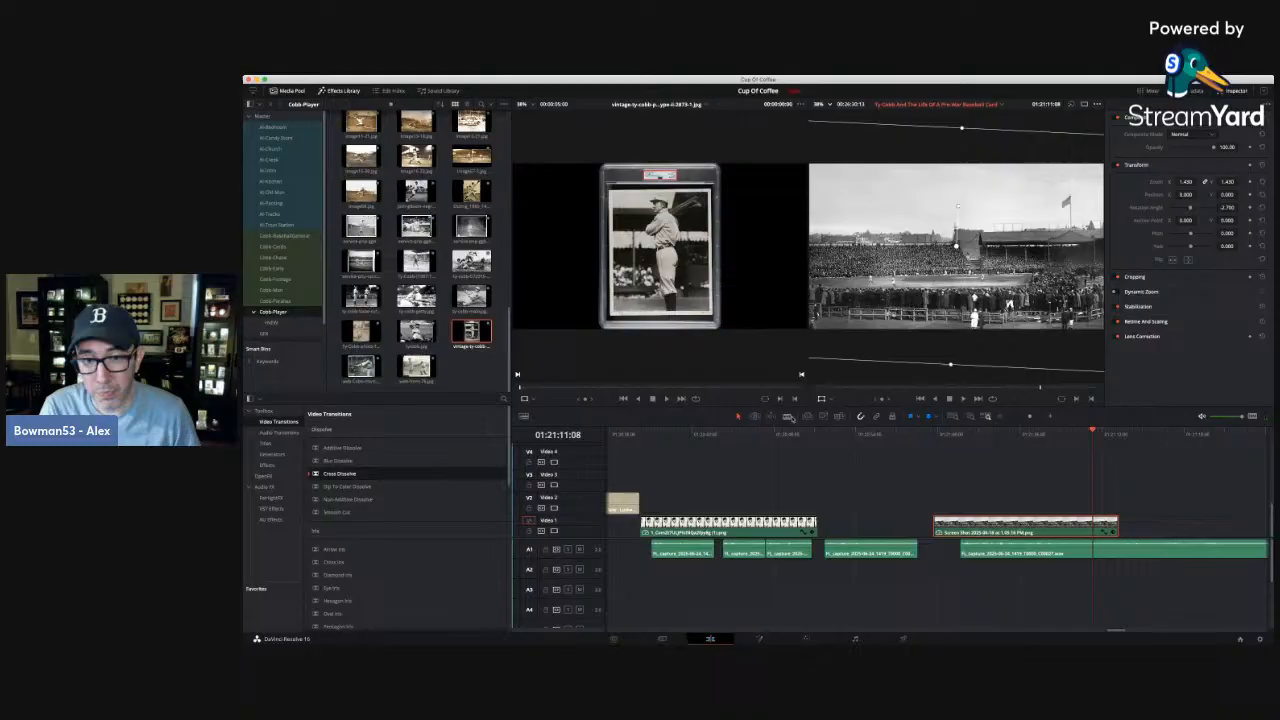
pyautogui.click(1098, 554)
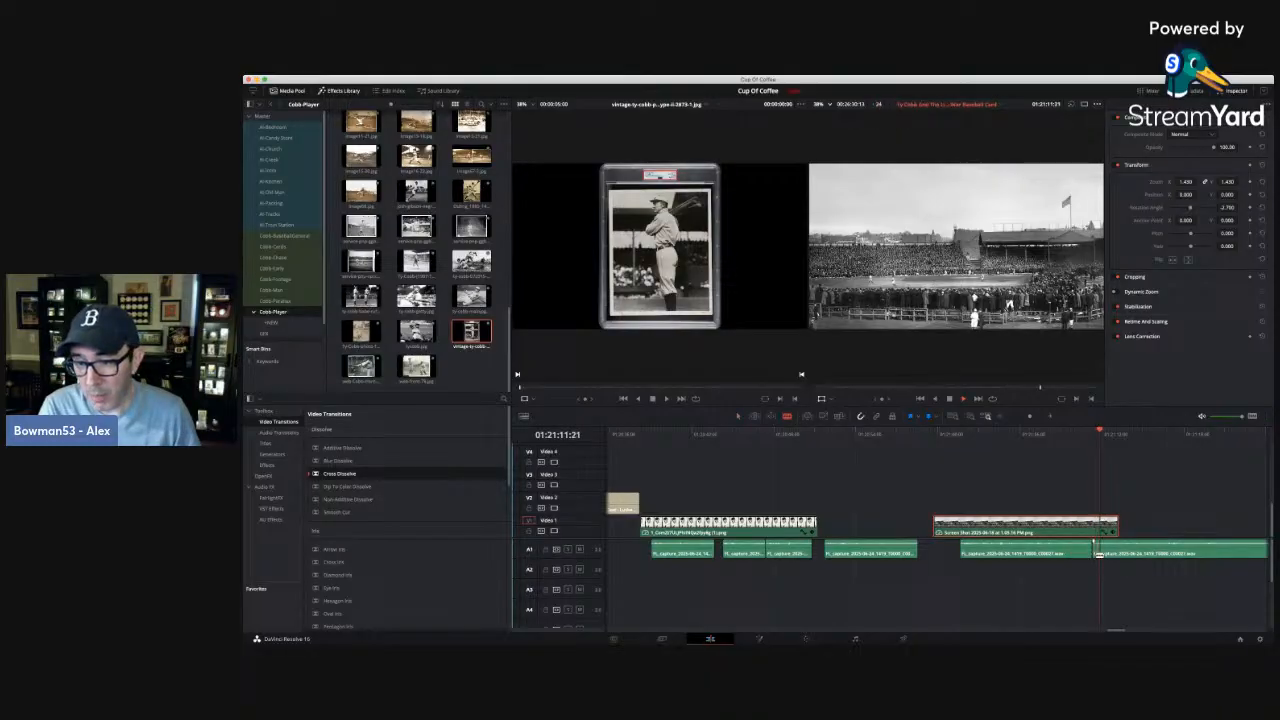
pyautogui.press('Left')
pyautogui.press('Left')
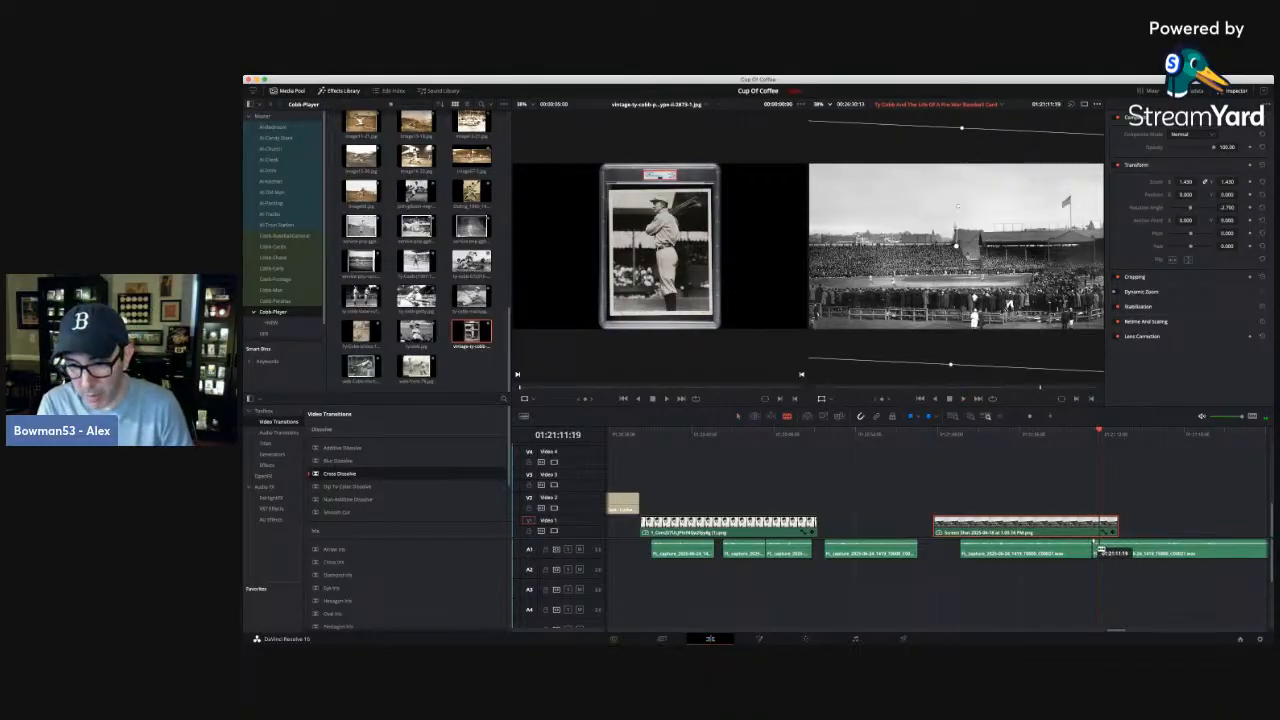
pyautogui.click(1102, 551)
pyautogui.press('a')
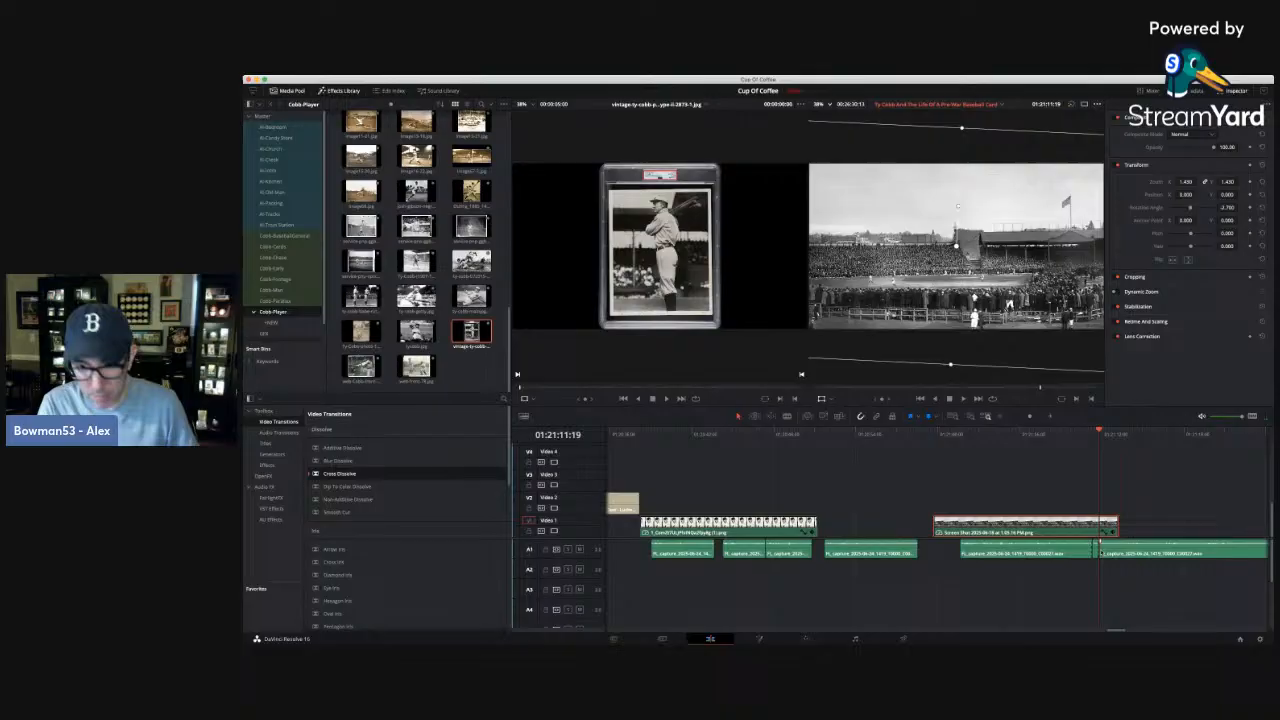
pyautogui.click(1095, 556)
pyautogui.press('BackSpace')
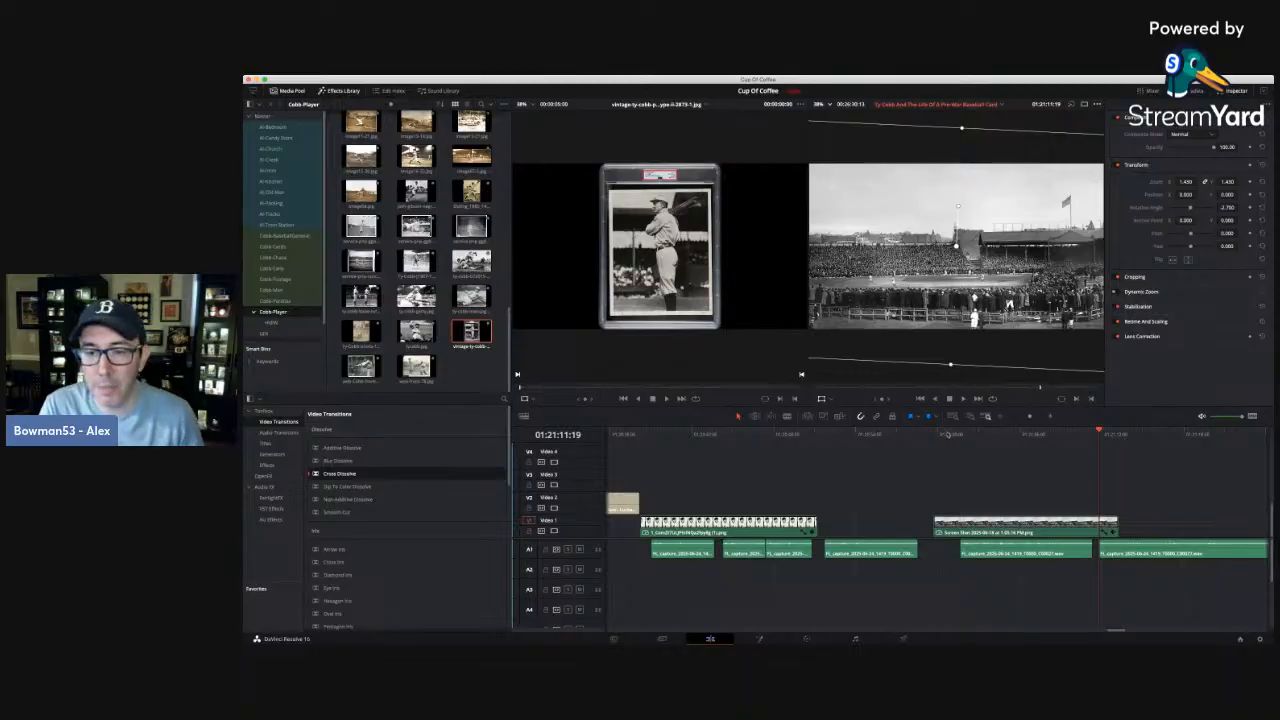
# Play the ballpark photo section from its start to the new gap in the narration.
pyautogui.click(937, 436)
pyautogui.press('space')
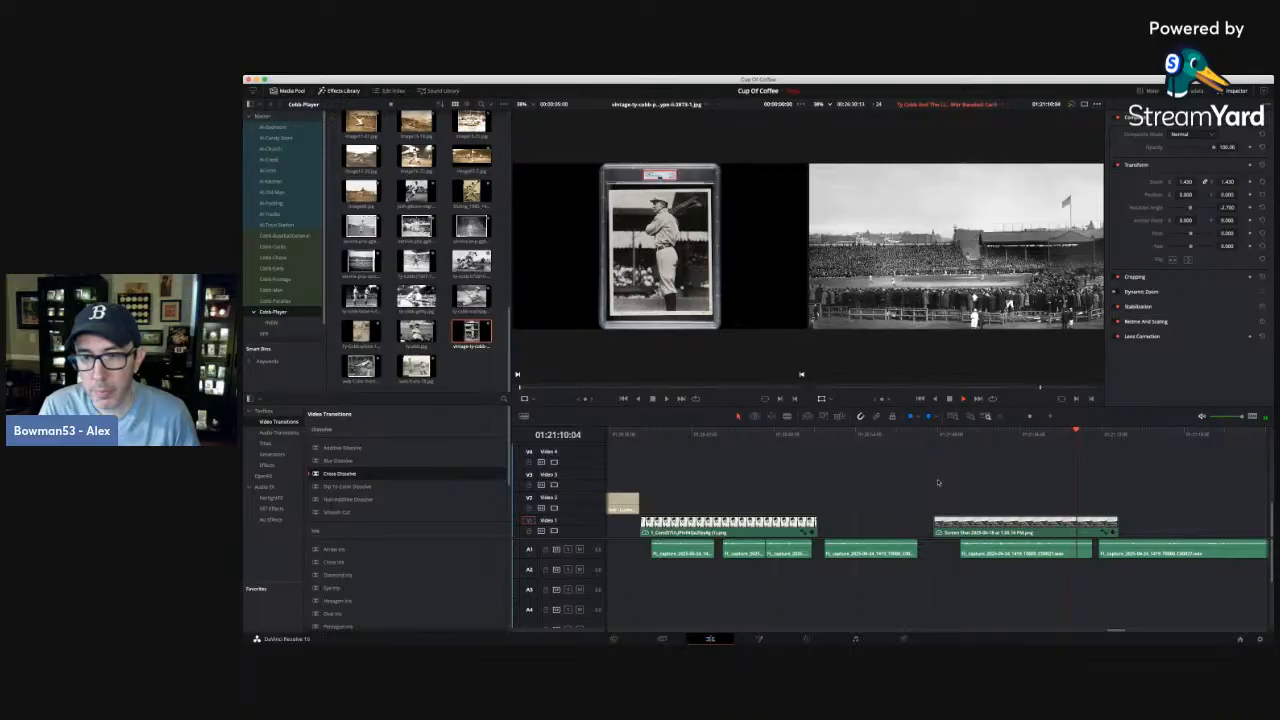
pyautogui.press('space')
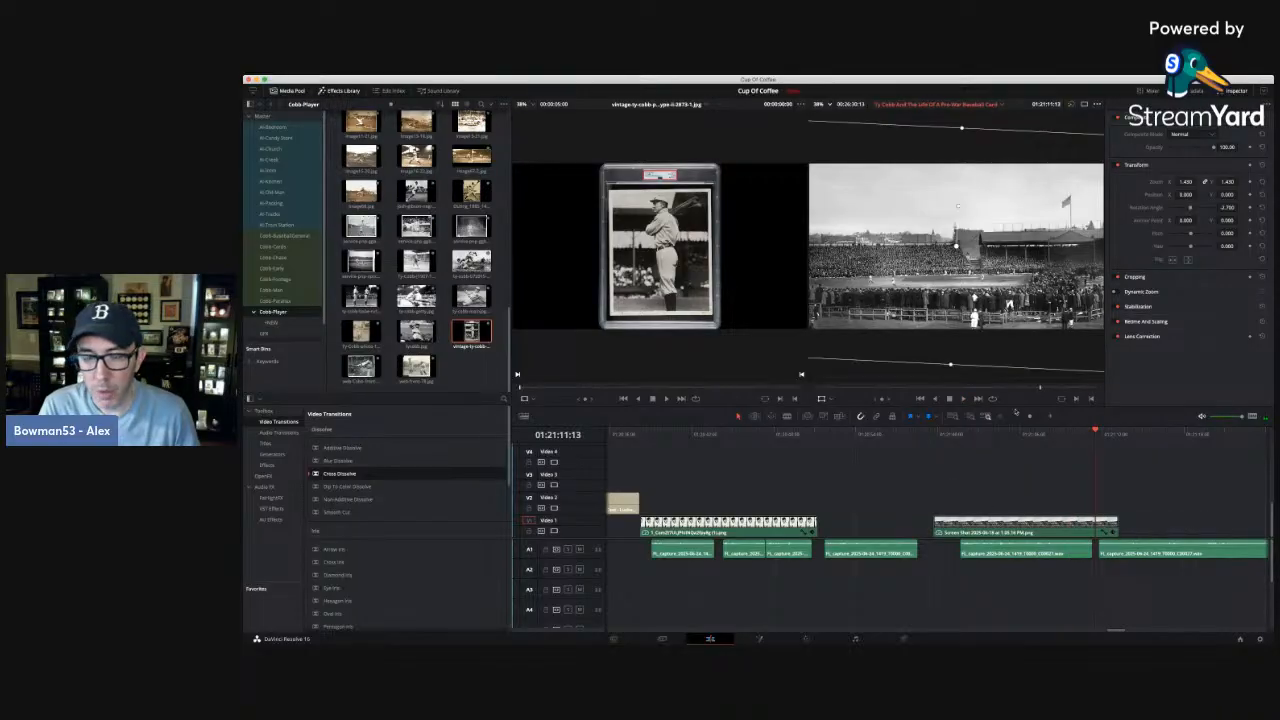
# Keyframe a zoom-in on the ballpark photo from 1.400 at 01:20:59:16 to about 1.66 at its end at 01:21:13:05.
pyautogui.click(1008, 437)
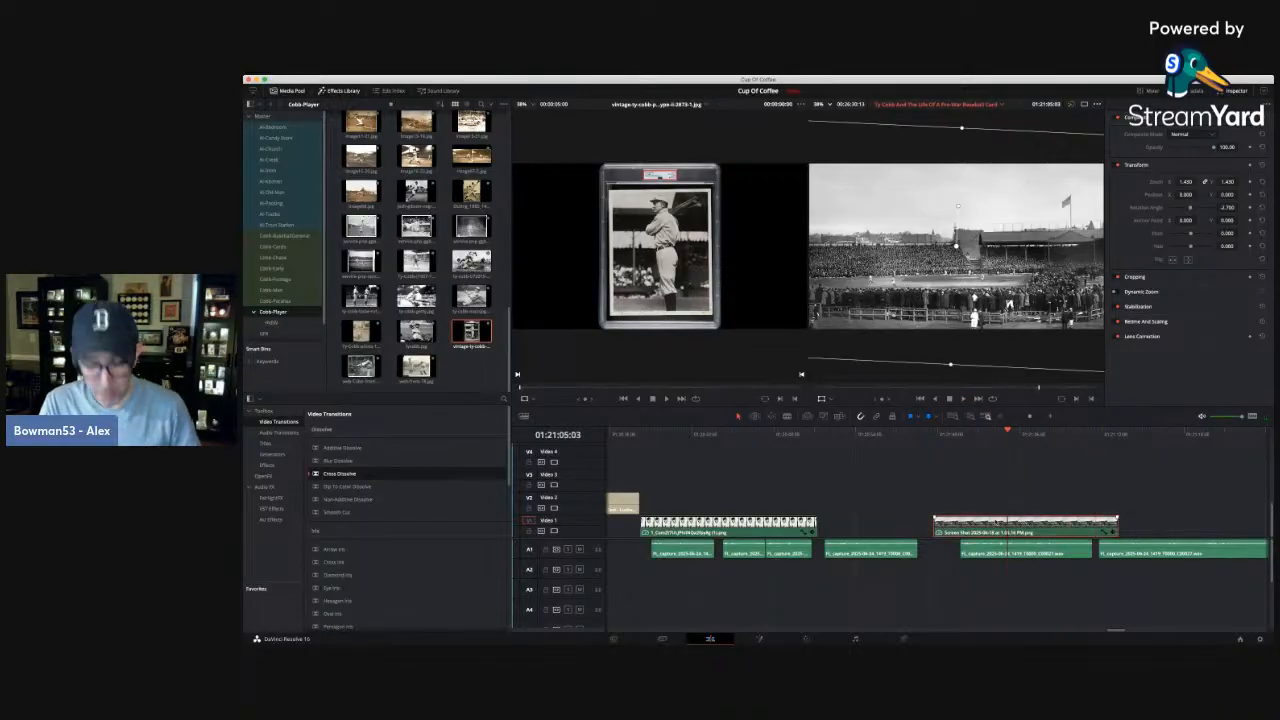
pyautogui.click(1240, 91)
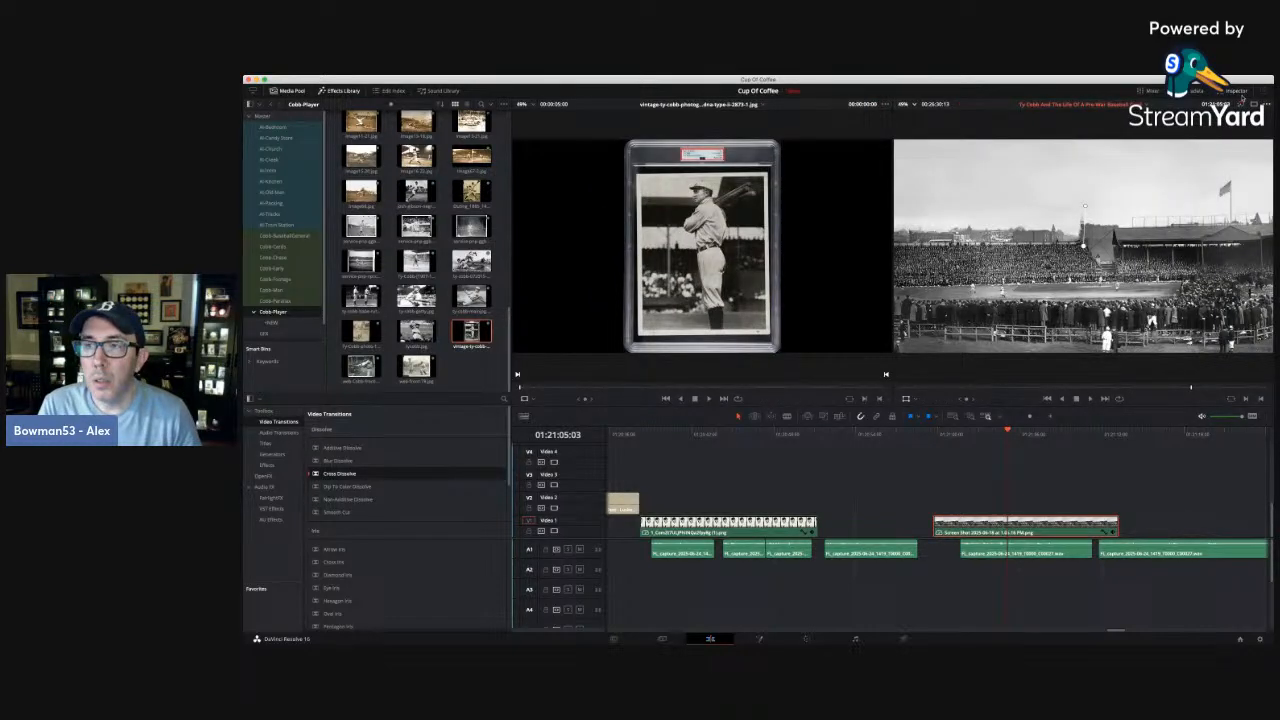
pyautogui.click(1240, 91)
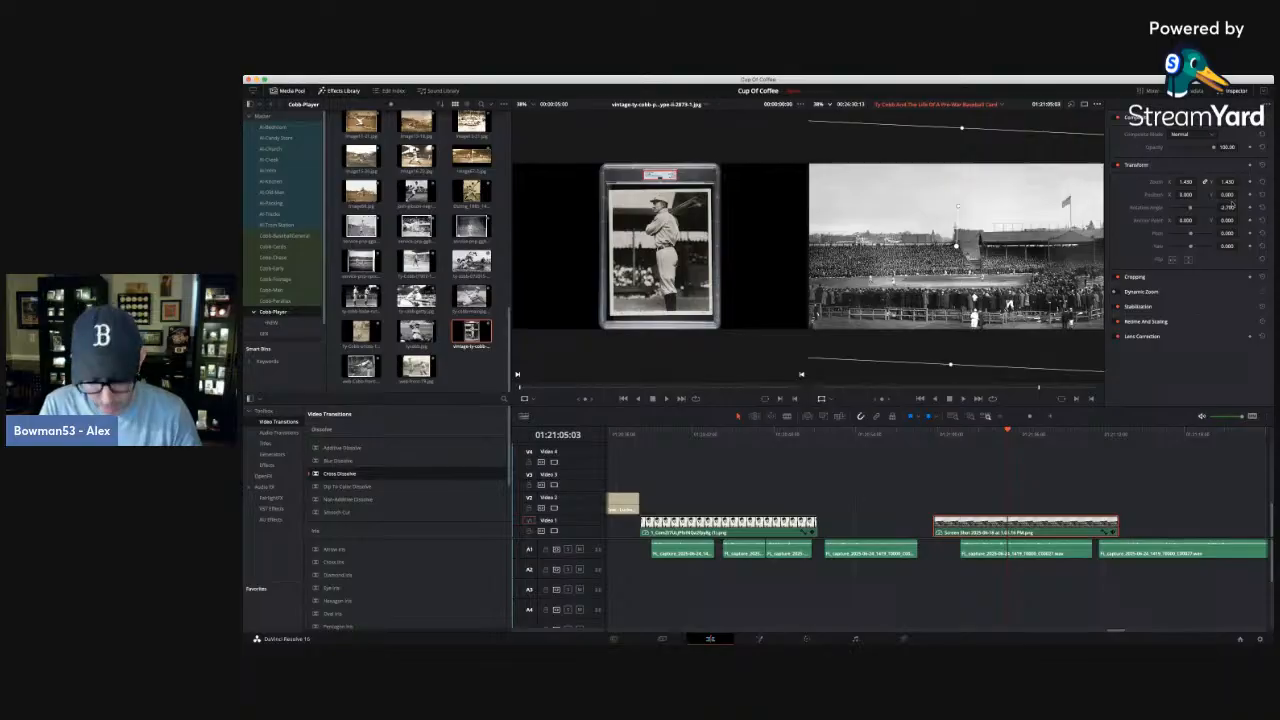
pyautogui.press('Up')
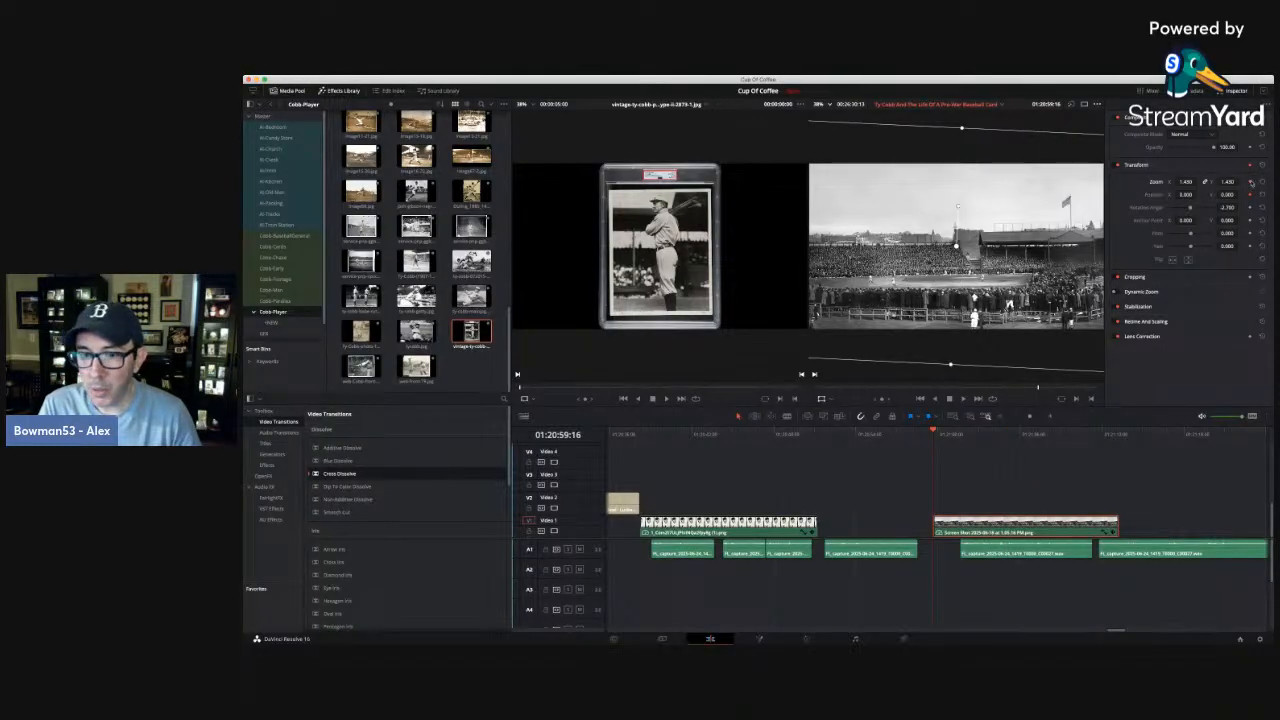
pyautogui.press('Down')
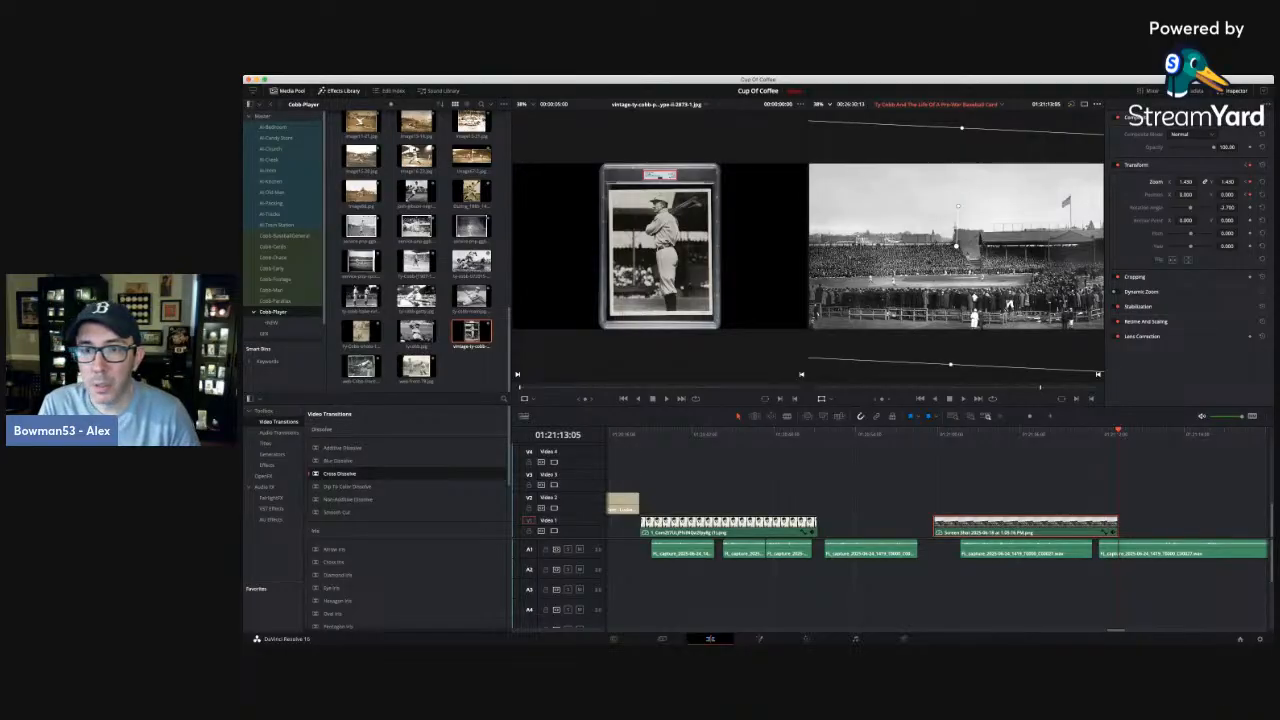
pyautogui.moveTo(1186, 182); pyautogui.dragTo(1240, 181)
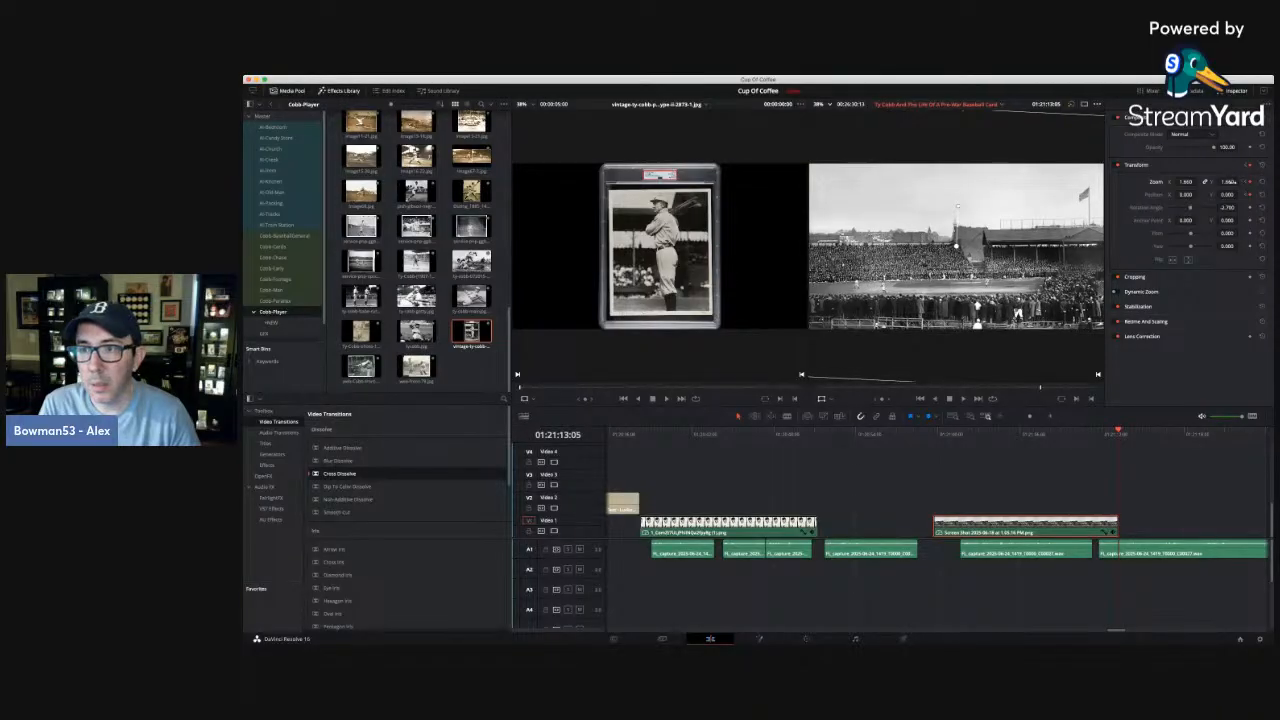
pyautogui.click(1246, 182)
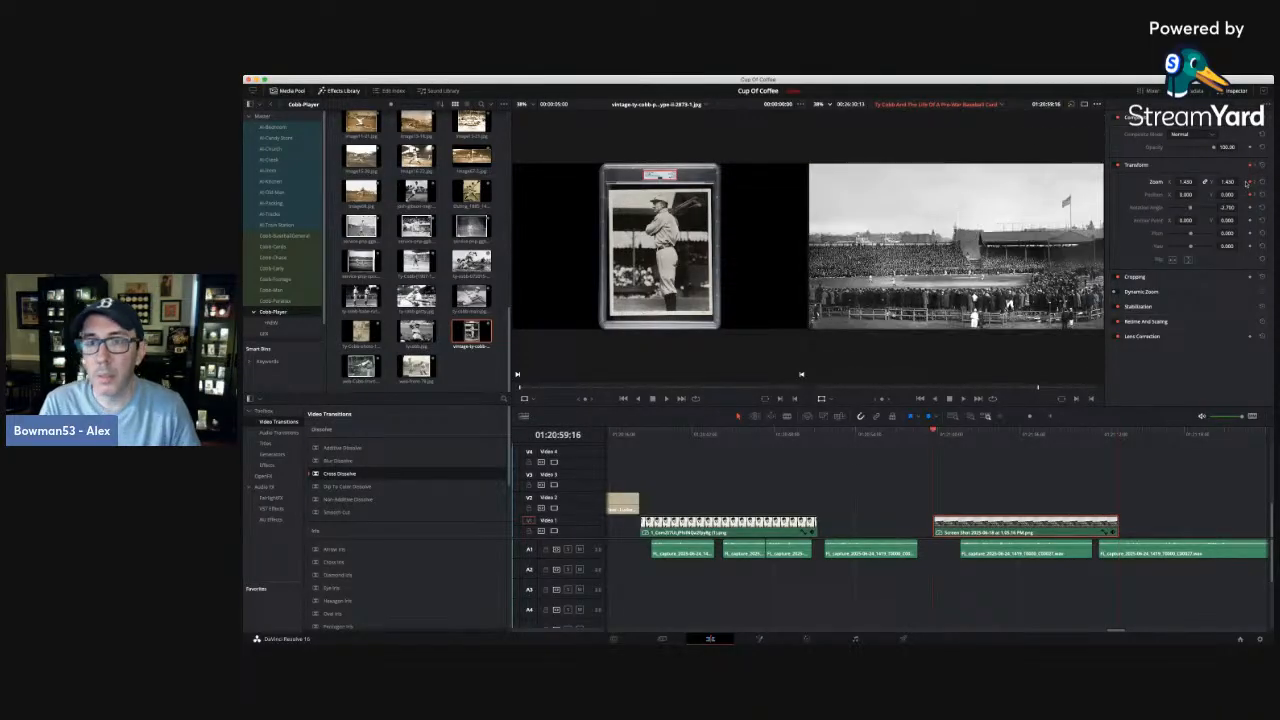
# Play the animated ballpark photo and trim its end back to 01:21:11:13, where the first narration piece beneath it finishes.
pyautogui.press('space')
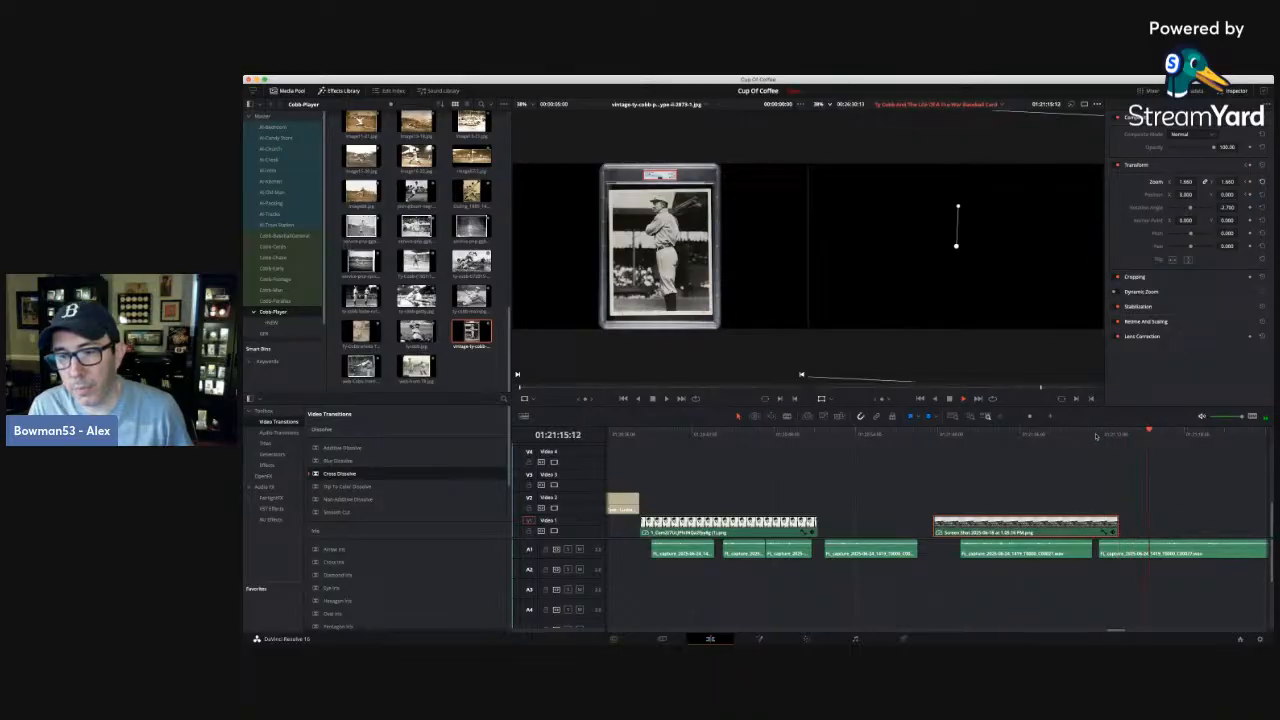
pyautogui.moveTo(1096, 435); pyautogui.dragTo(1078, 432)
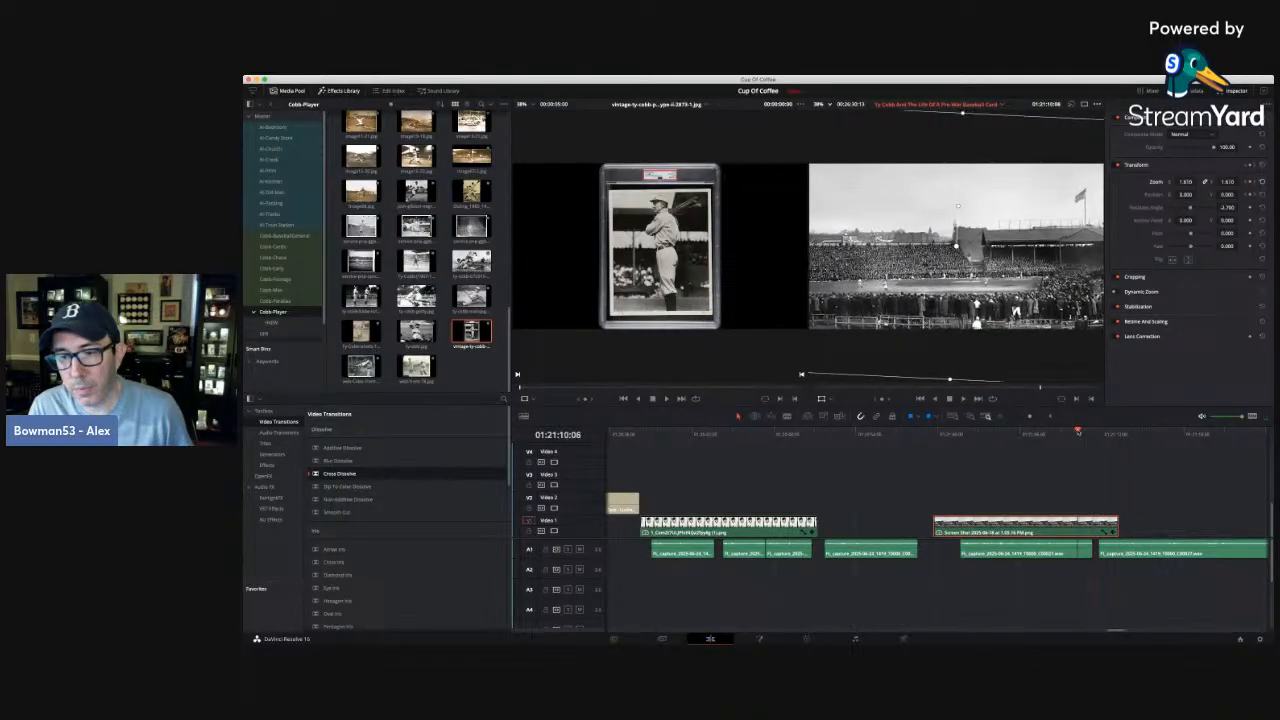
pyautogui.press('space')
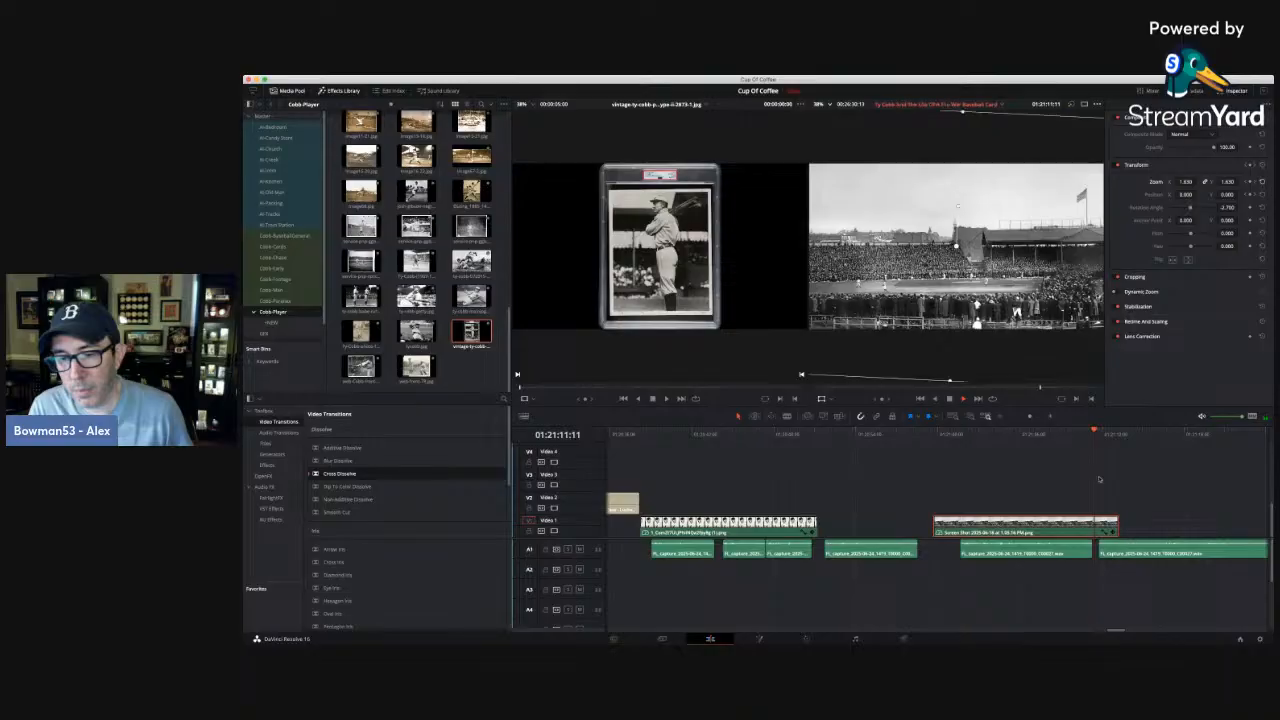
pyautogui.press('space')
pyautogui.moveTo(1117, 523); pyautogui.dragTo(1095, 523)
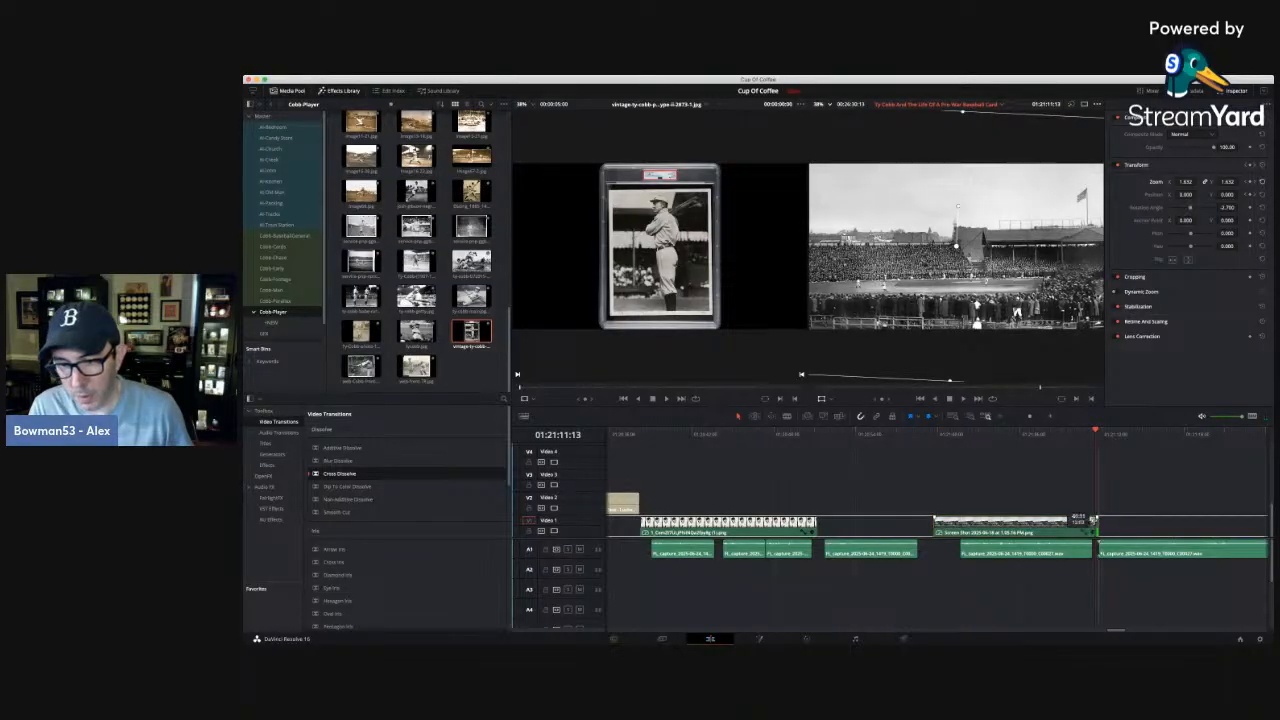
pyautogui.click(908, 464)
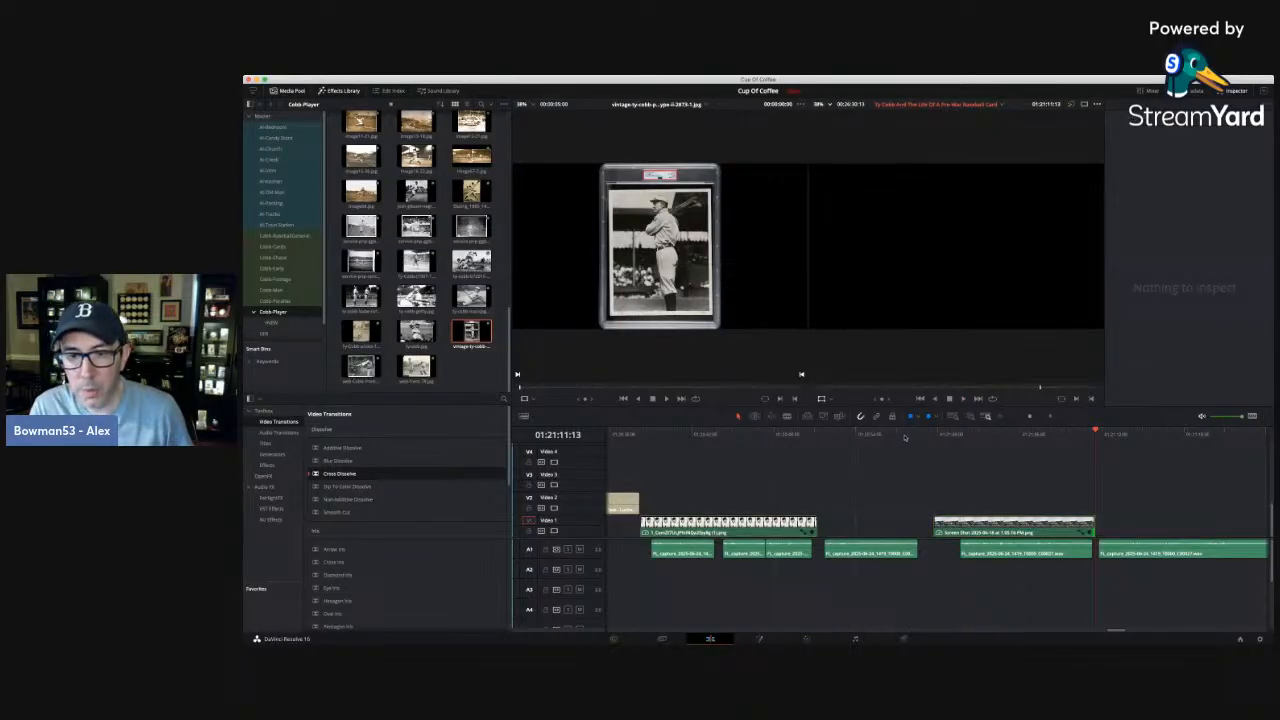
# Scrub from the gap before the ballpark photo into the photo, and place the playhead near its end at 01:21:11:08.
pyautogui.moveTo(856, 440); pyautogui.dragTo(932, 440)
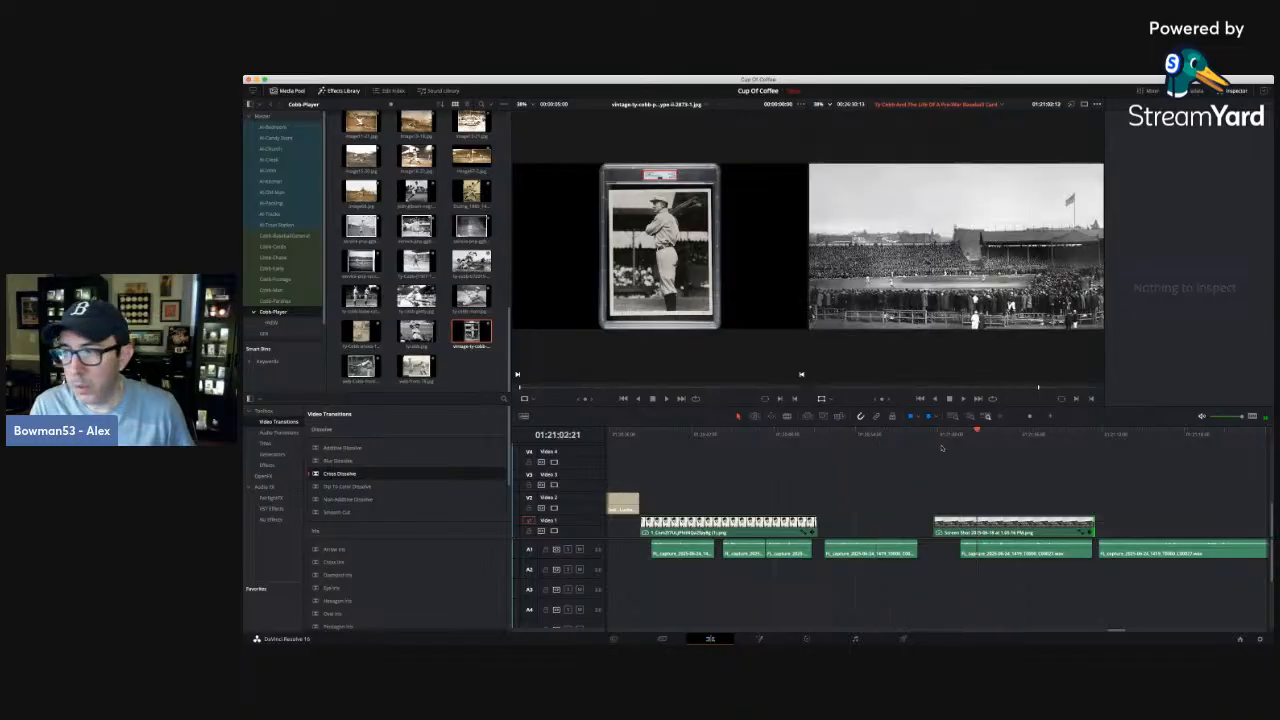
pyautogui.click(868, 440)
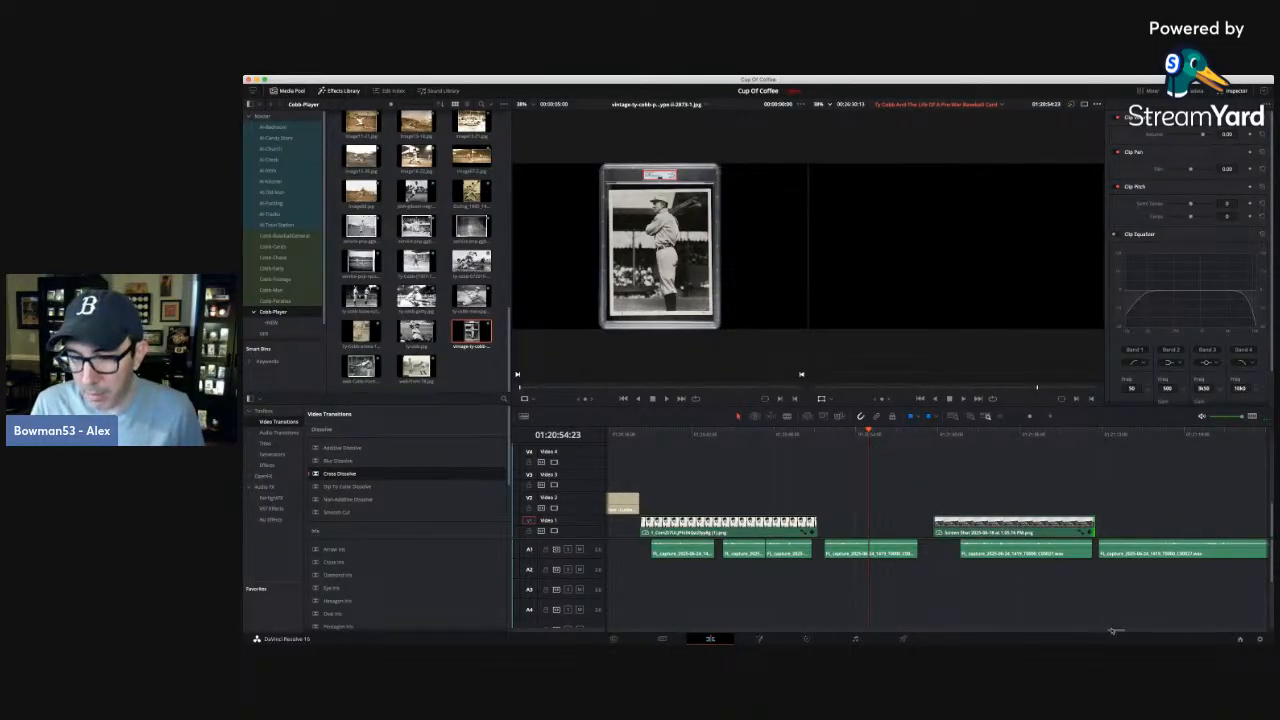
pyautogui.moveTo(1114, 631); pyautogui.dragTo(1126, 632)
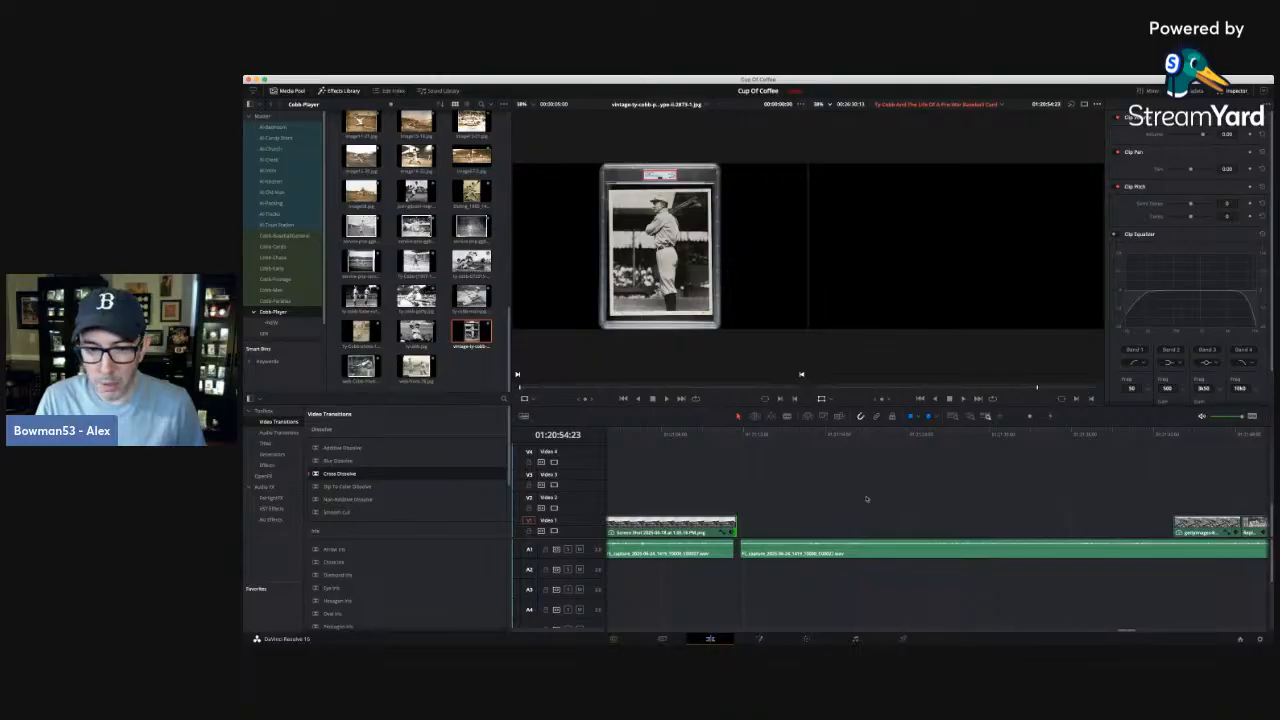
pyautogui.click(730, 433)
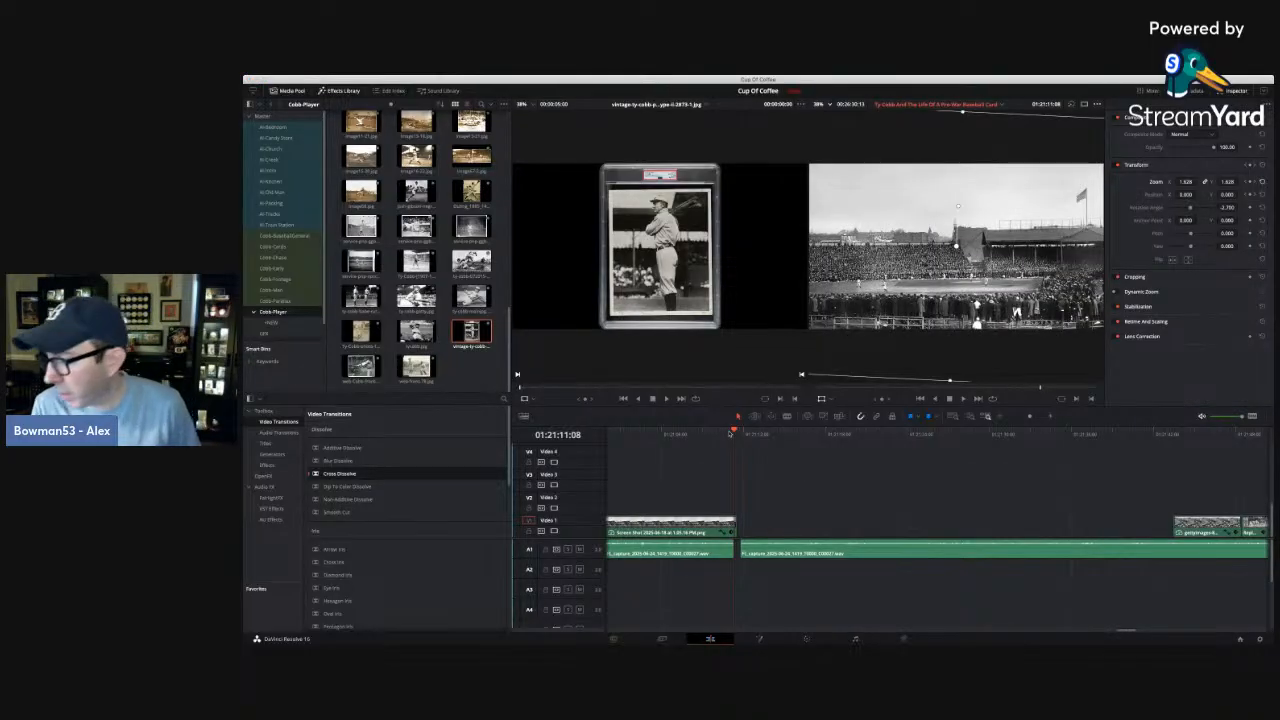
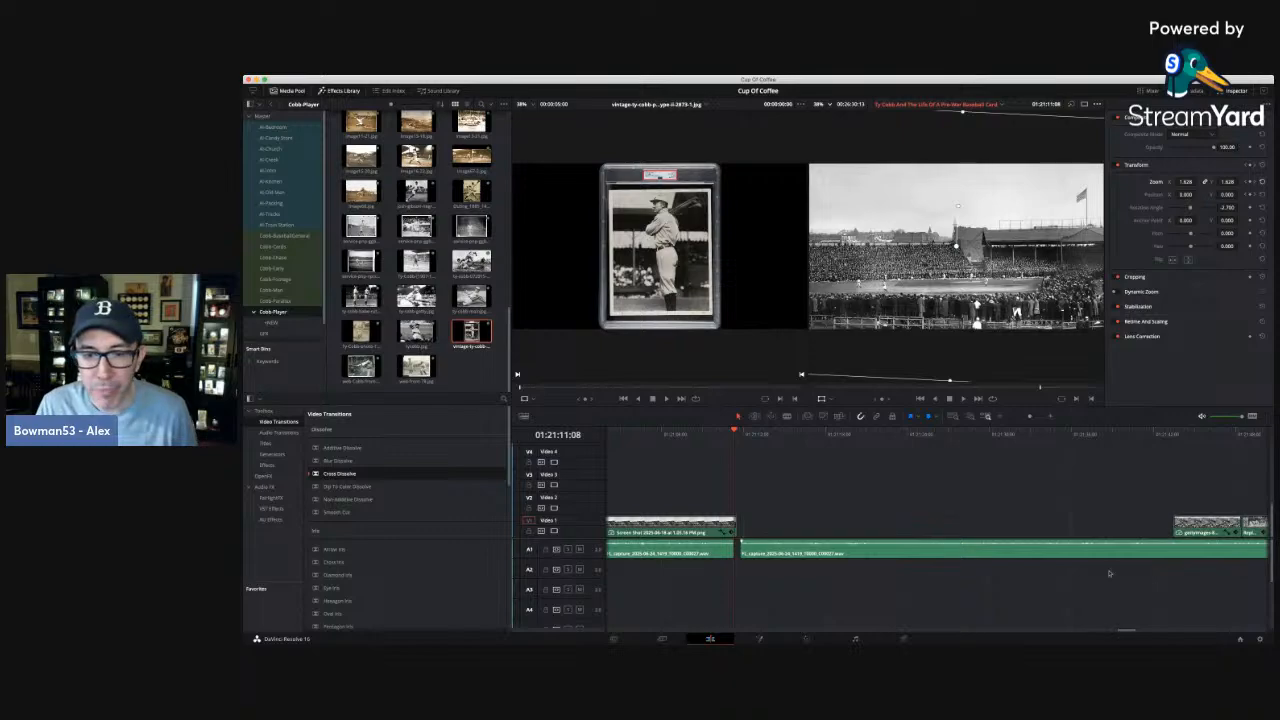
# Play the end of the ballpark photo from 01:21:10:14 across the gap into the following narration.
pyautogui.click(998, 419)
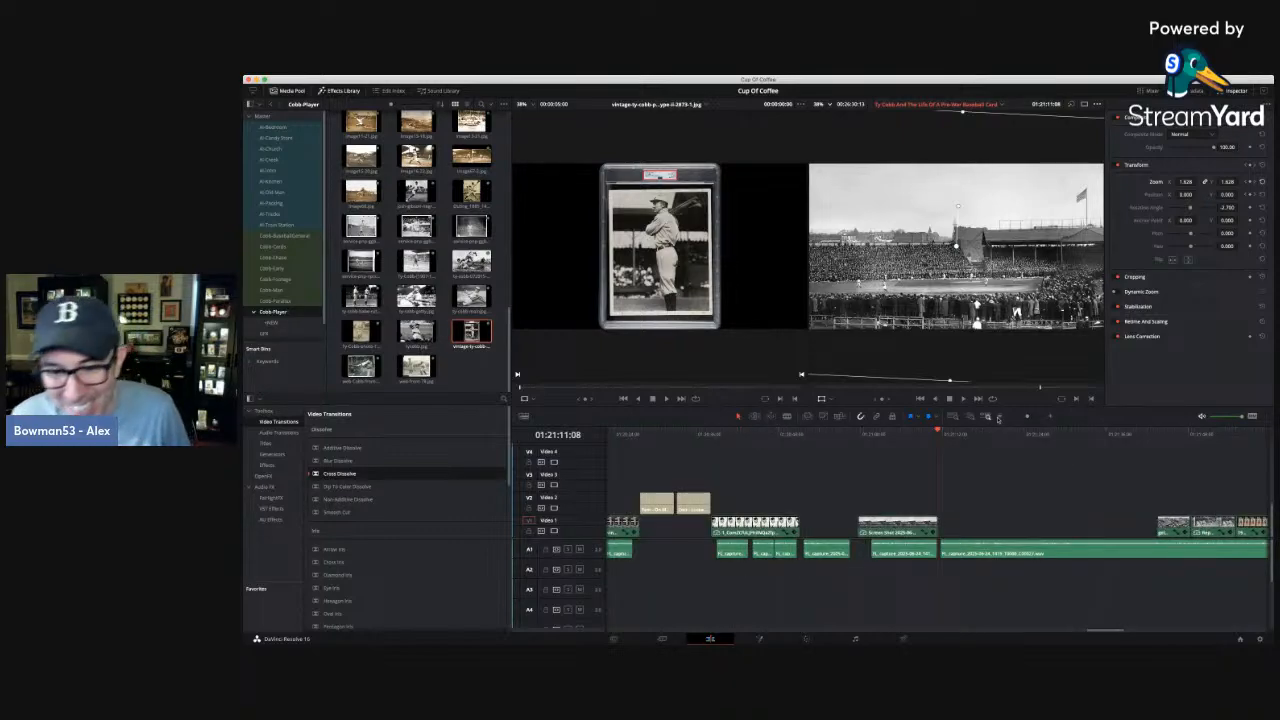
pyautogui.click(1050, 417)
pyautogui.click(1050, 417)
pyautogui.click(895, 436)
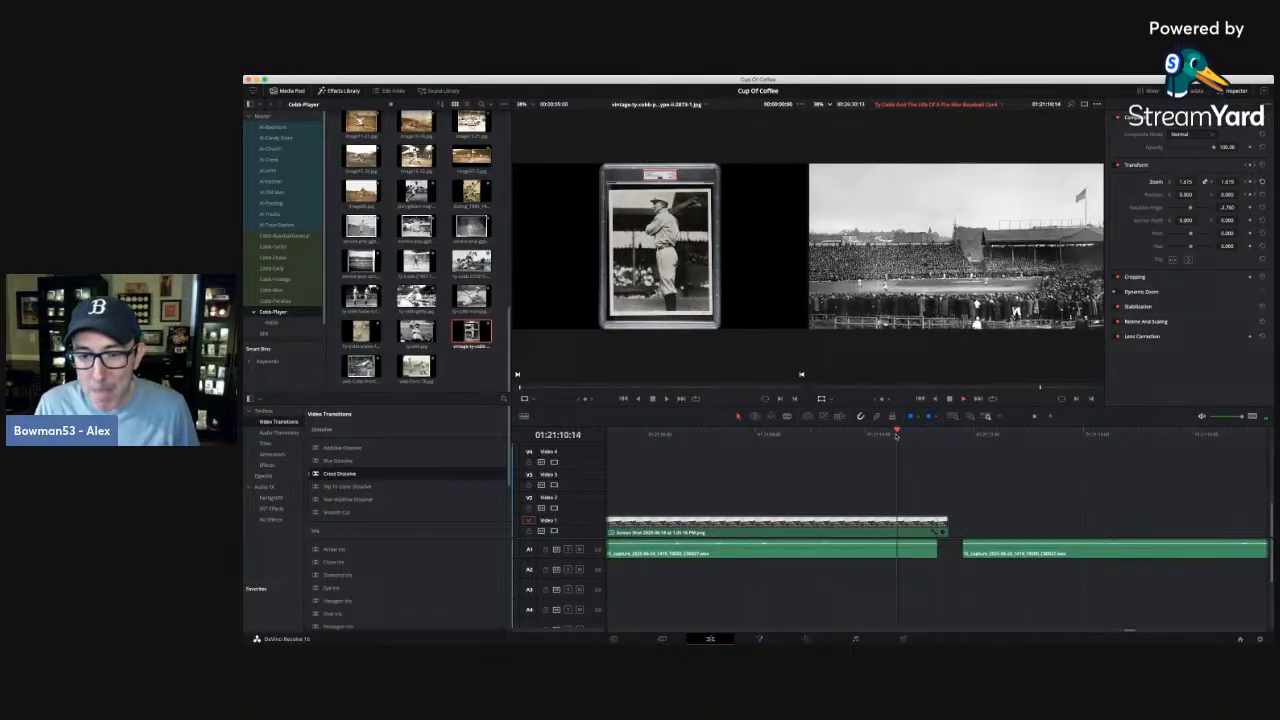
pyautogui.press('space')
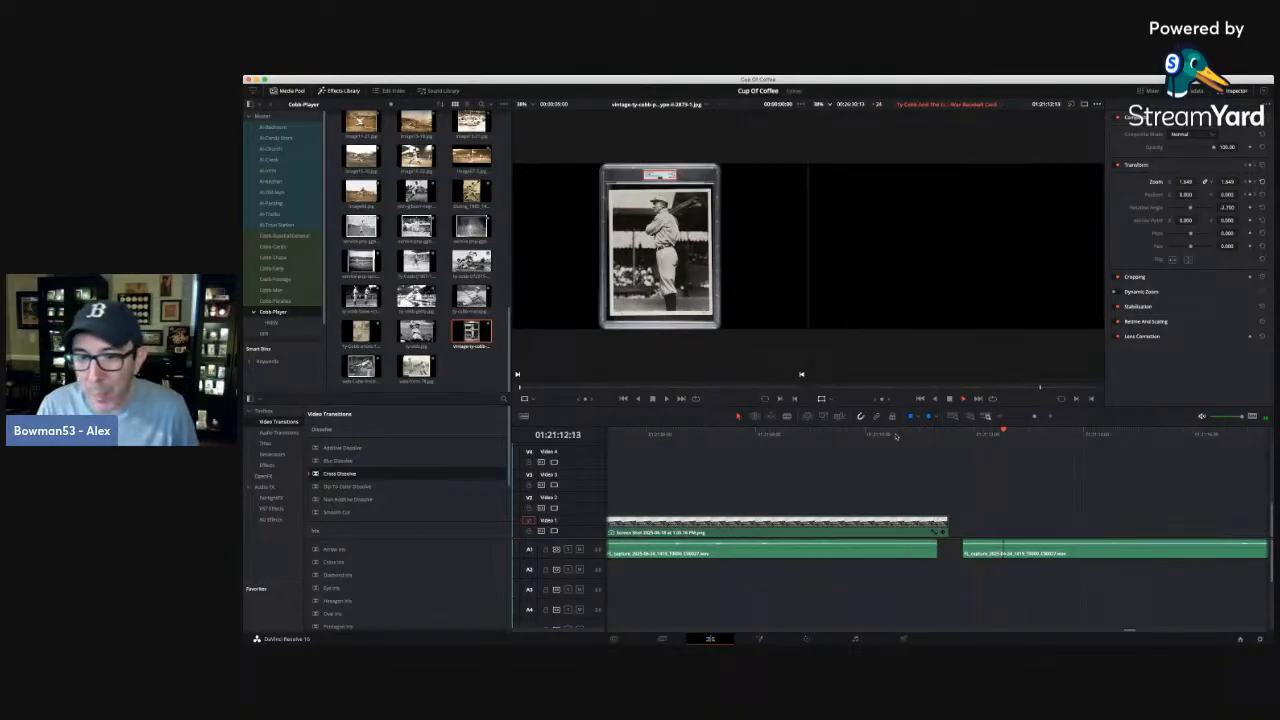
# Move the outfield photo from about 01:21:45 to just after the ballpark photo, and move the dugout photo earlier behind it.
pyautogui.click(1002, 417)
pyautogui.click(1002, 417)
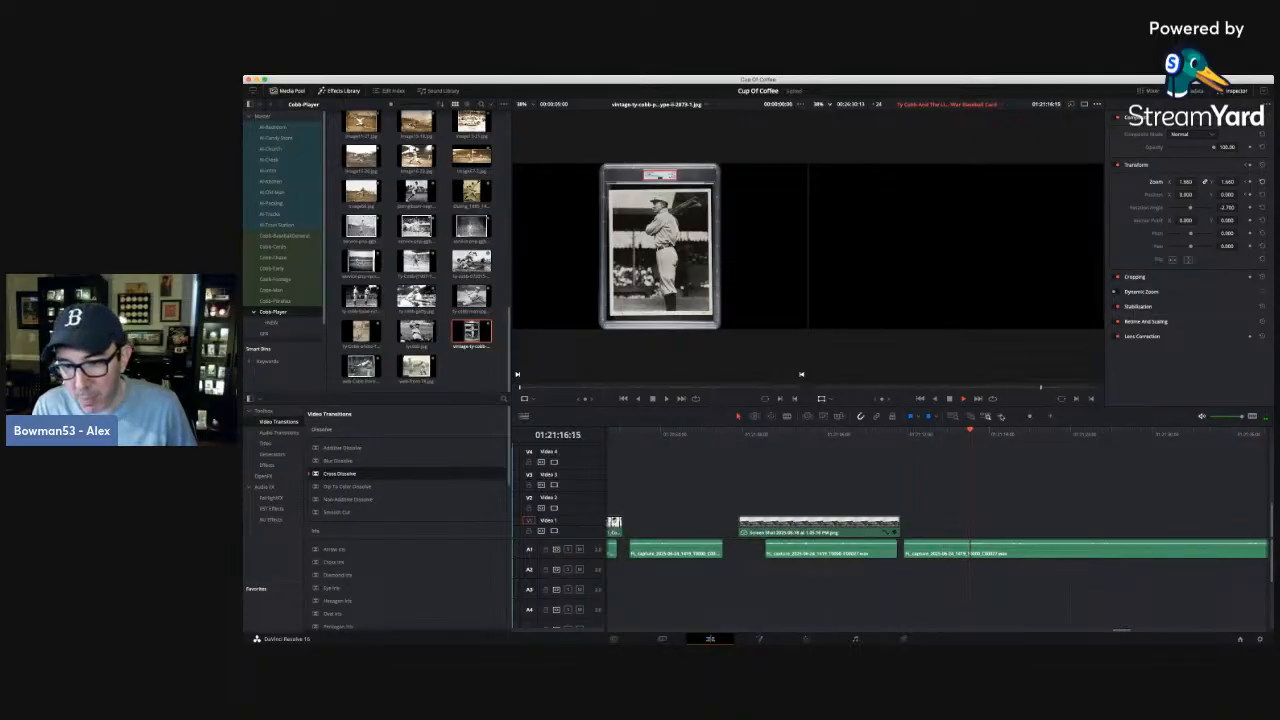
pyautogui.click(1002, 417)
pyautogui.click(1028, 436)
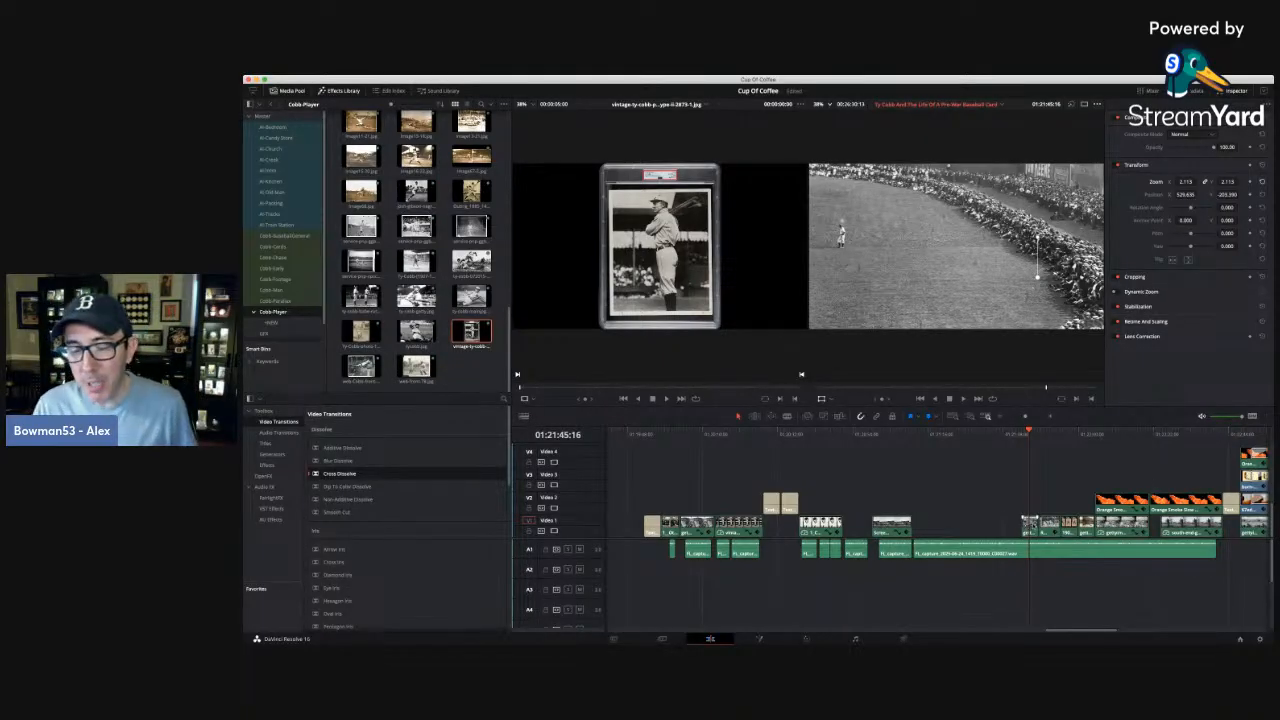
pyautogui.moveTo(1031, 526); pyautogui.dragTo(920, 526)
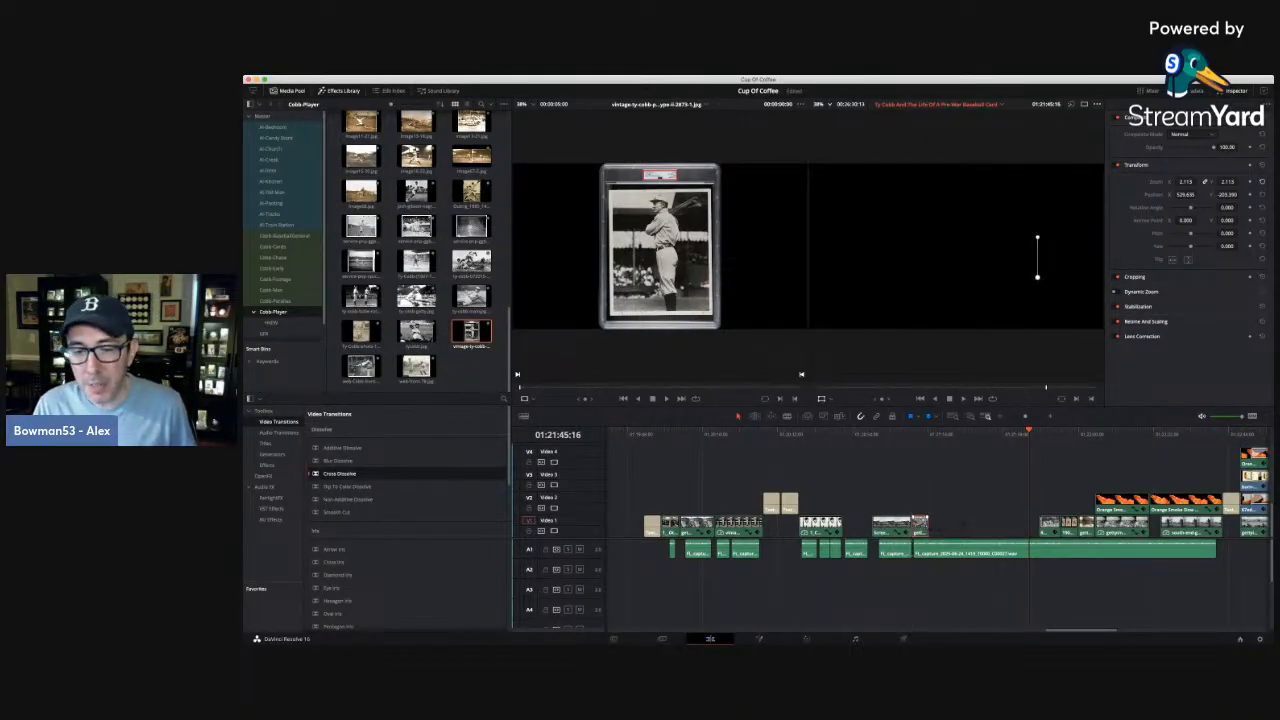
pyautogui.click(1050, 434)
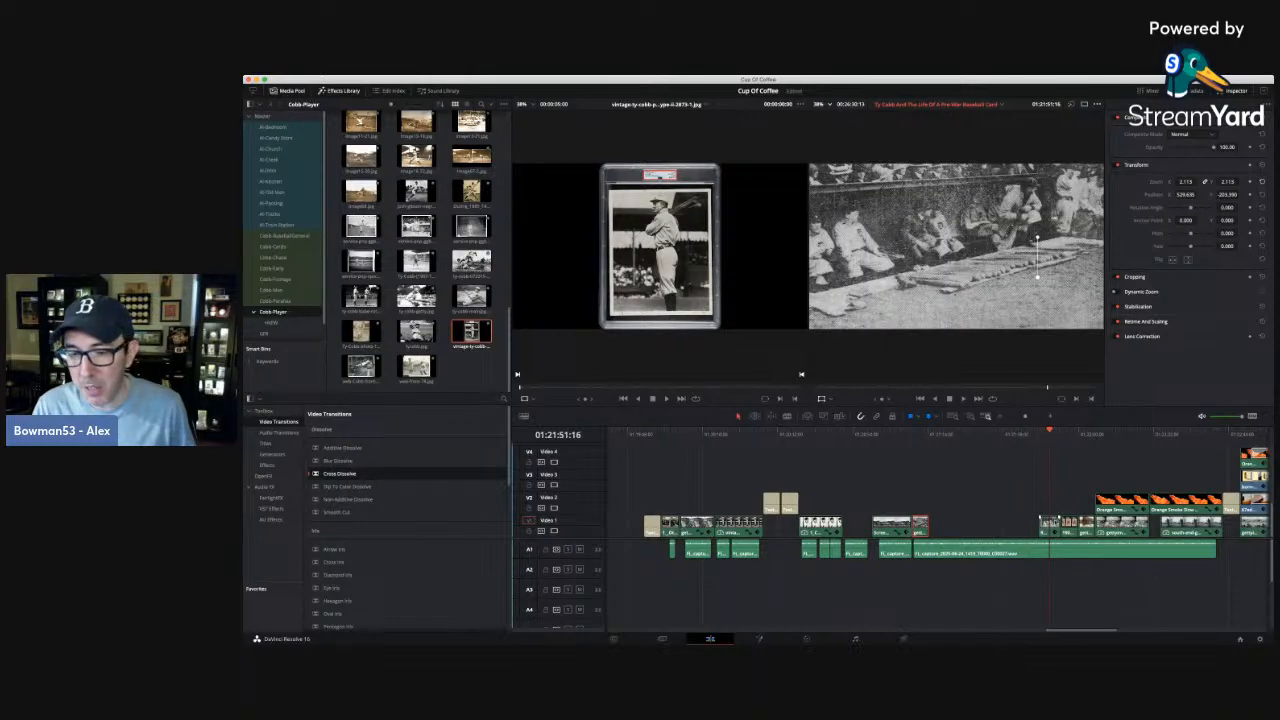
pyautogui.moveTo(1052, 527); pyautogui.dragTo(956, 526)
# Play from 01:21:11:19 to 01:21:15:21, lift the outfield photo to Video 2 overlapping the ballpark photo, and start the dugout photo at 01:21:15:21.
pyautogui.click(915, 433)
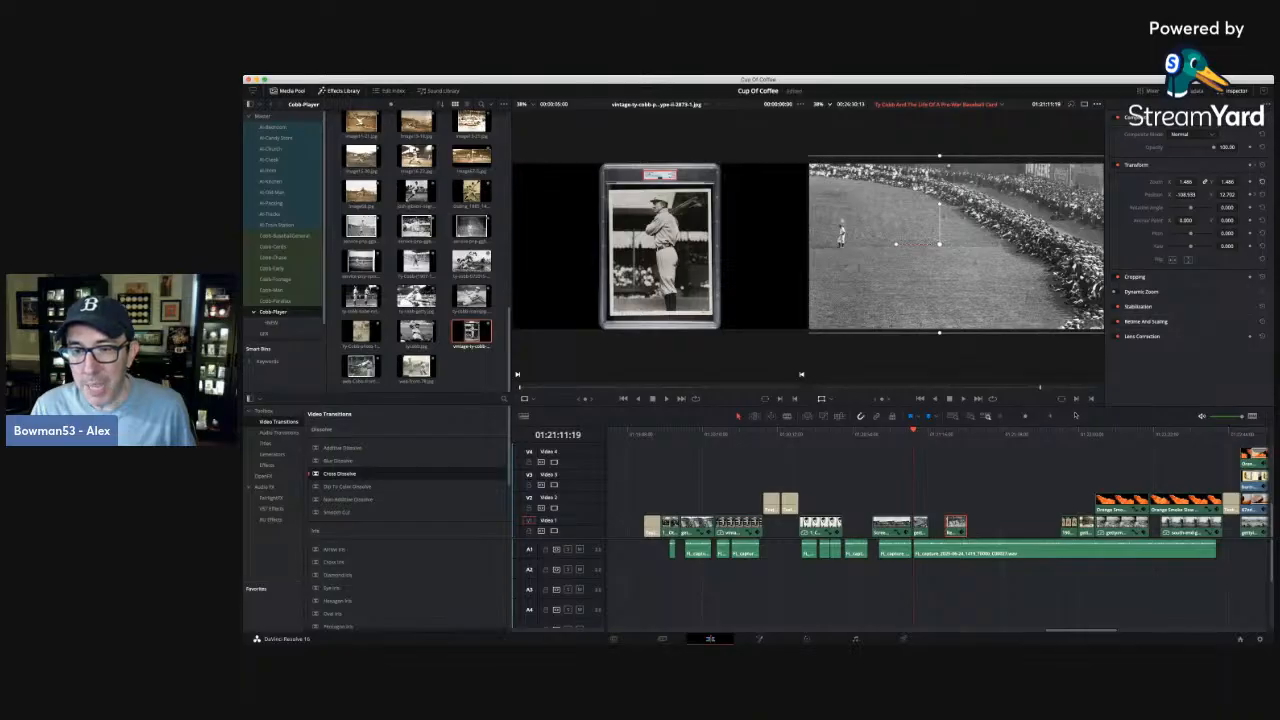
pyautogui.hotkey('ctrl', '=')
pyautogui.hotkey('ctrl', '=')
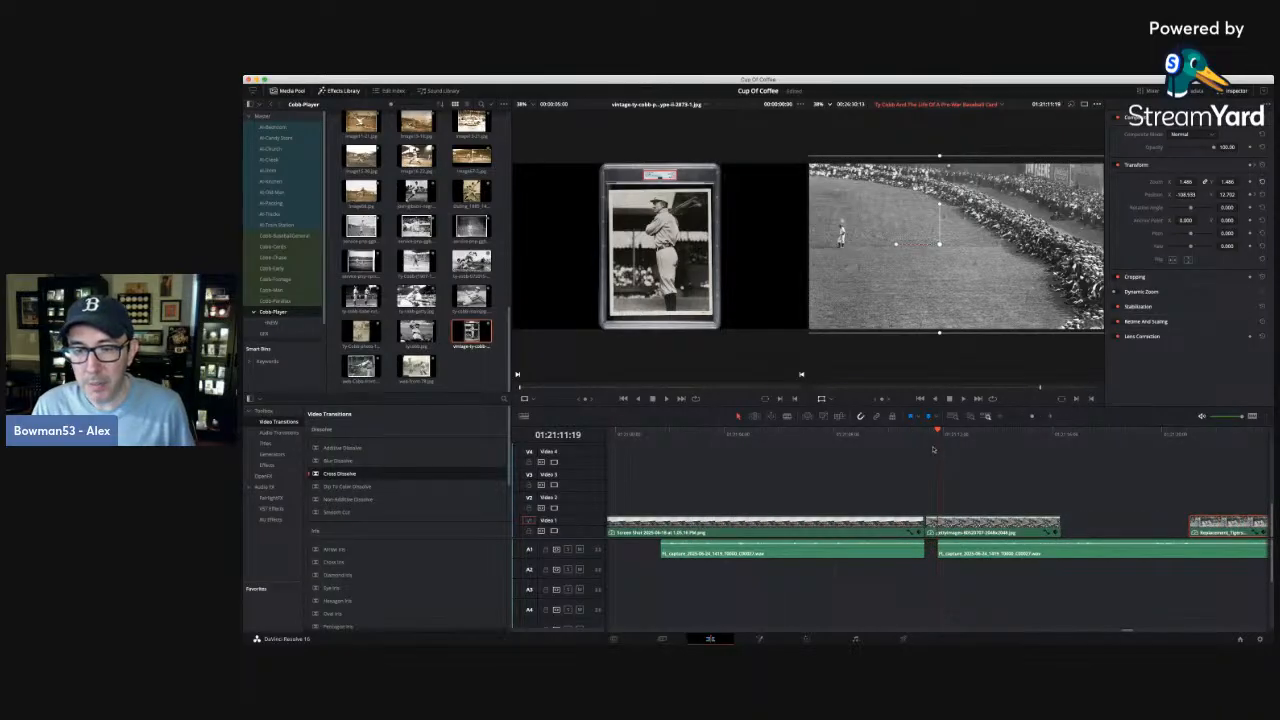
pyautogui.press('space')
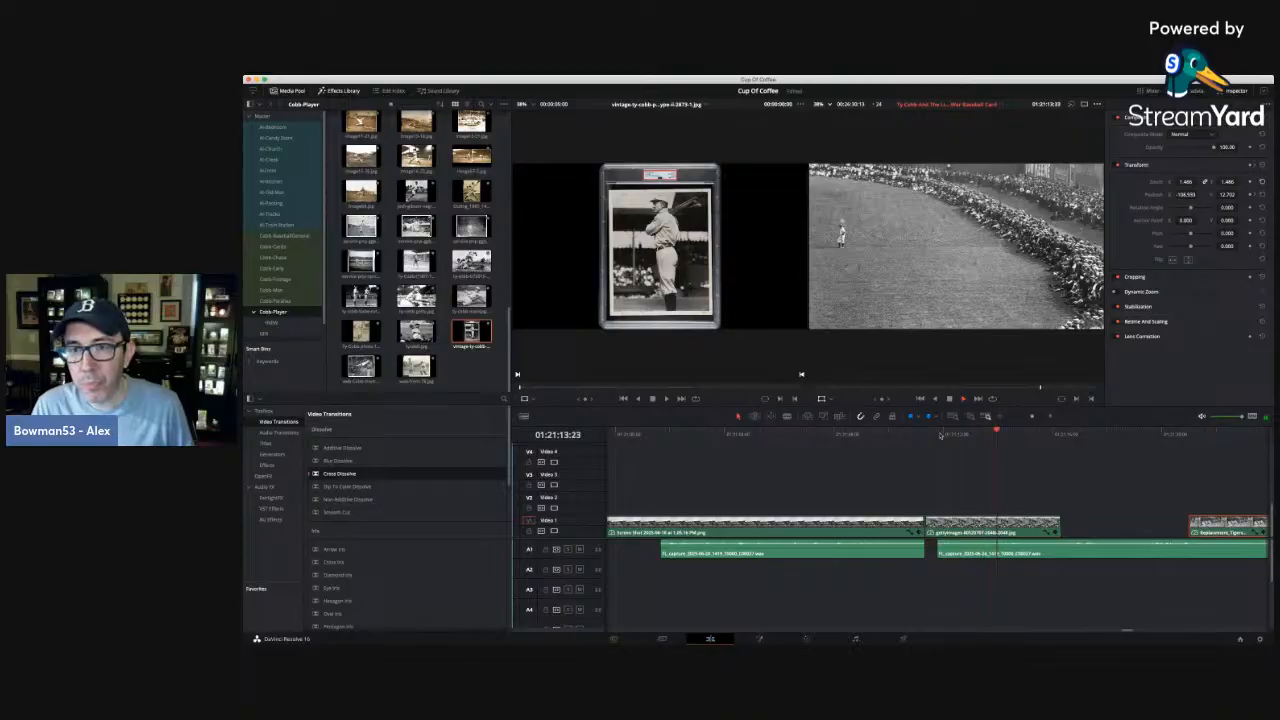
pyautogui.press('space')
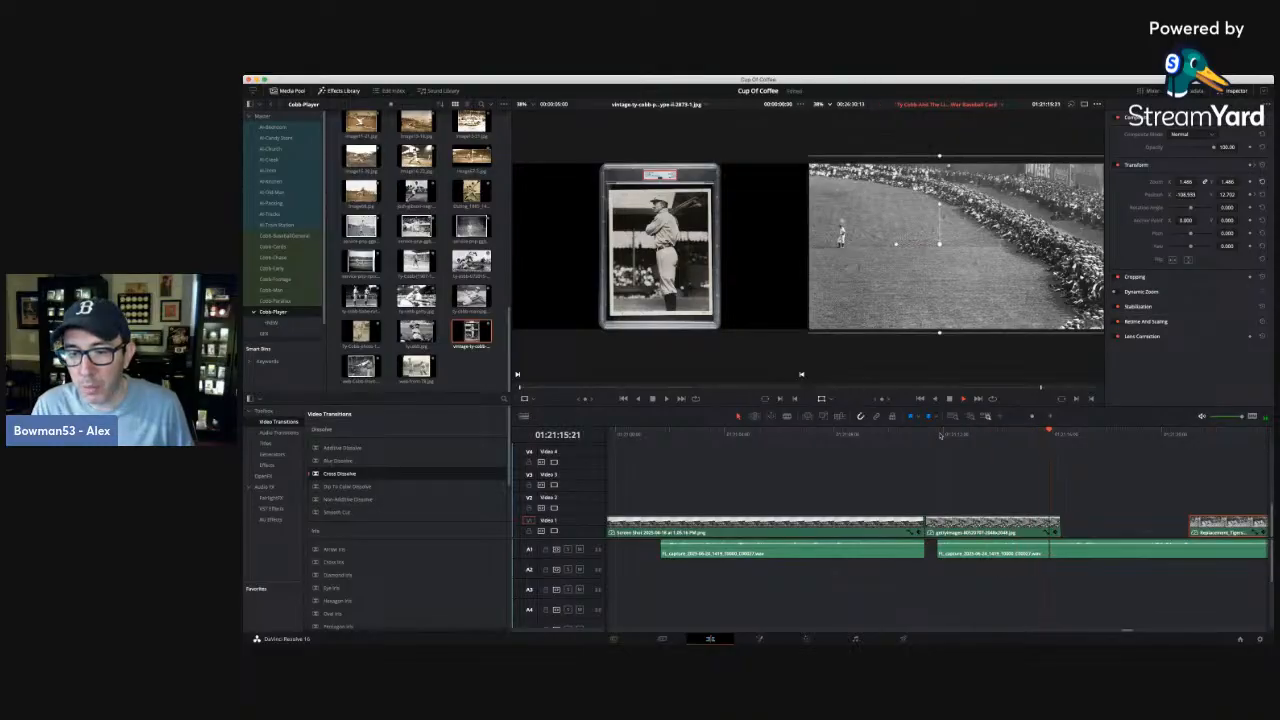
pyautogui.moveTo(967, 524); pyautogui.dragTo(945, 502)
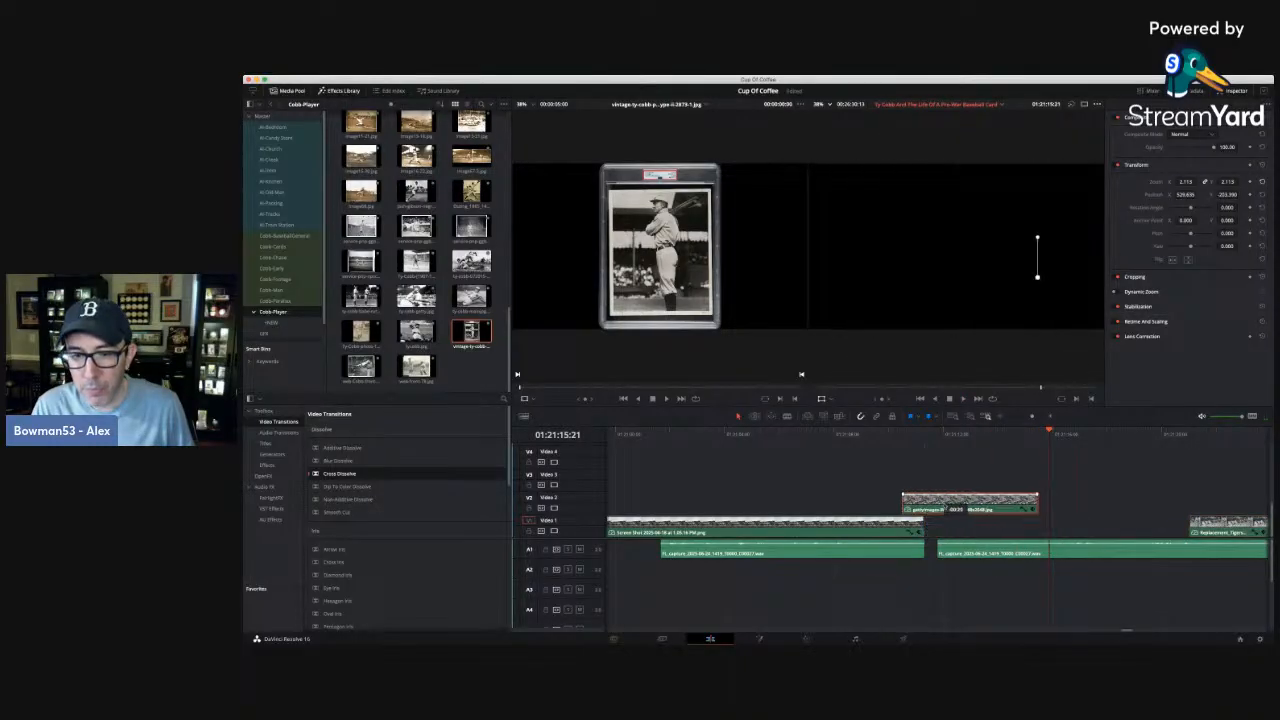
pyautogui.moveTo(1228, 526); pyautogui.dragTo(1088, 526)
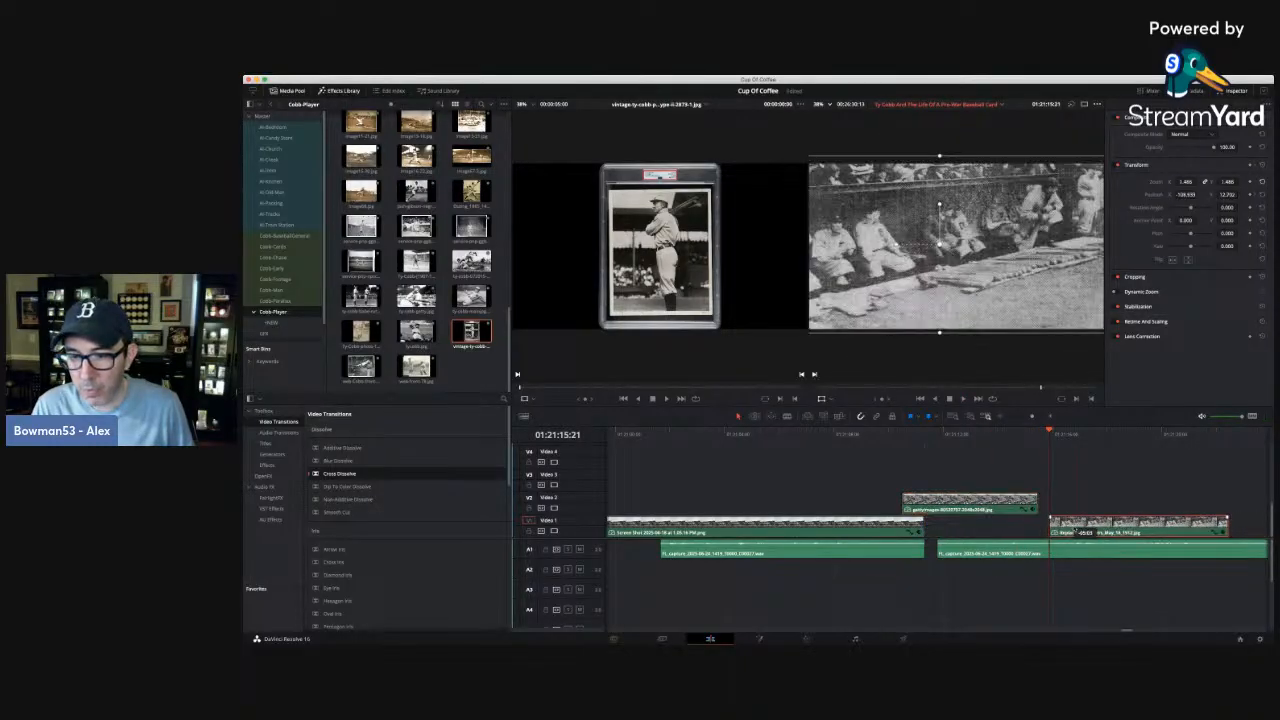
# Close the Inspector and scrub through the dugout photo's movement from 01:21:17:03 to 01:21:19:02.
pyautogui.click(1083, 435)
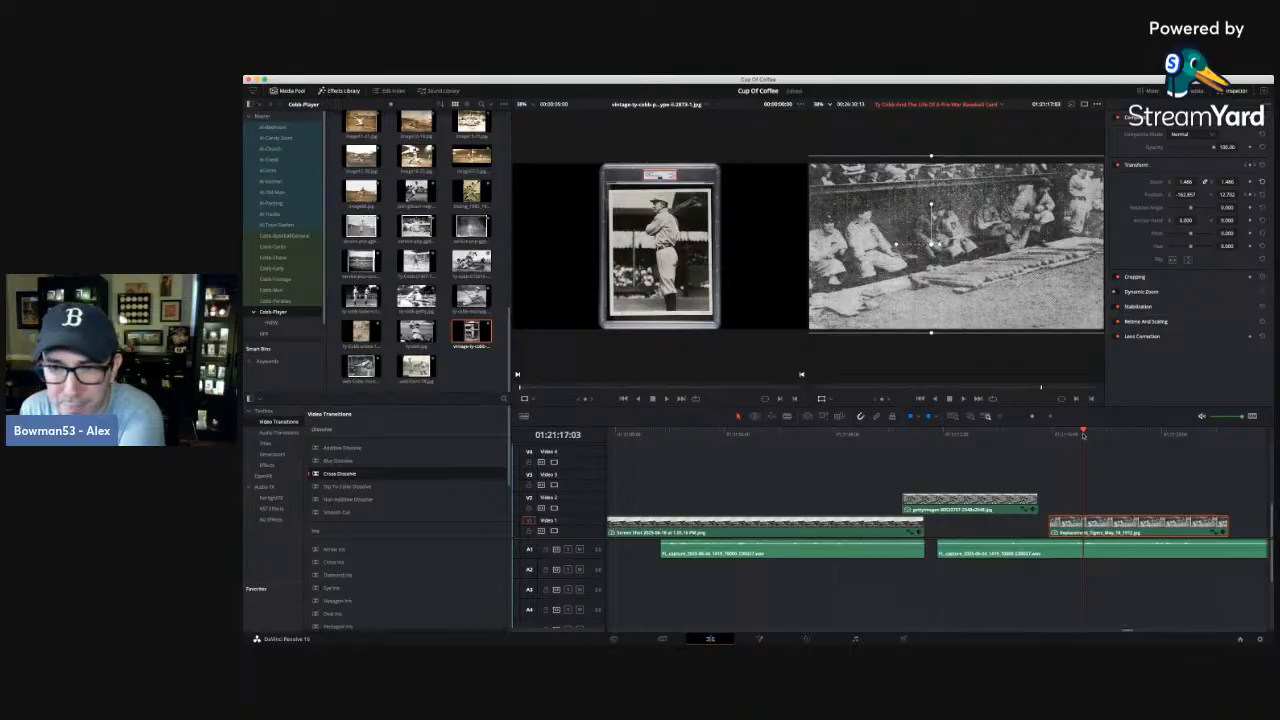
pyautogui.click(1237, 91)
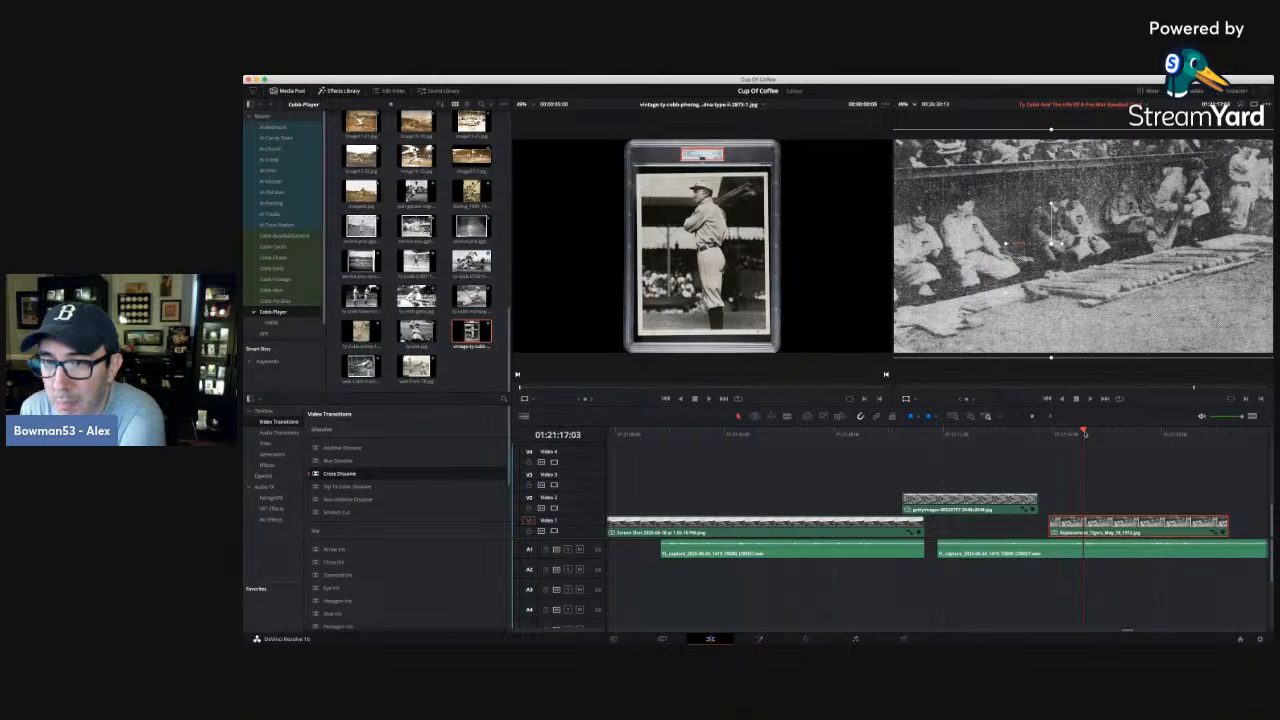
pyautogui.click(1095, 433)
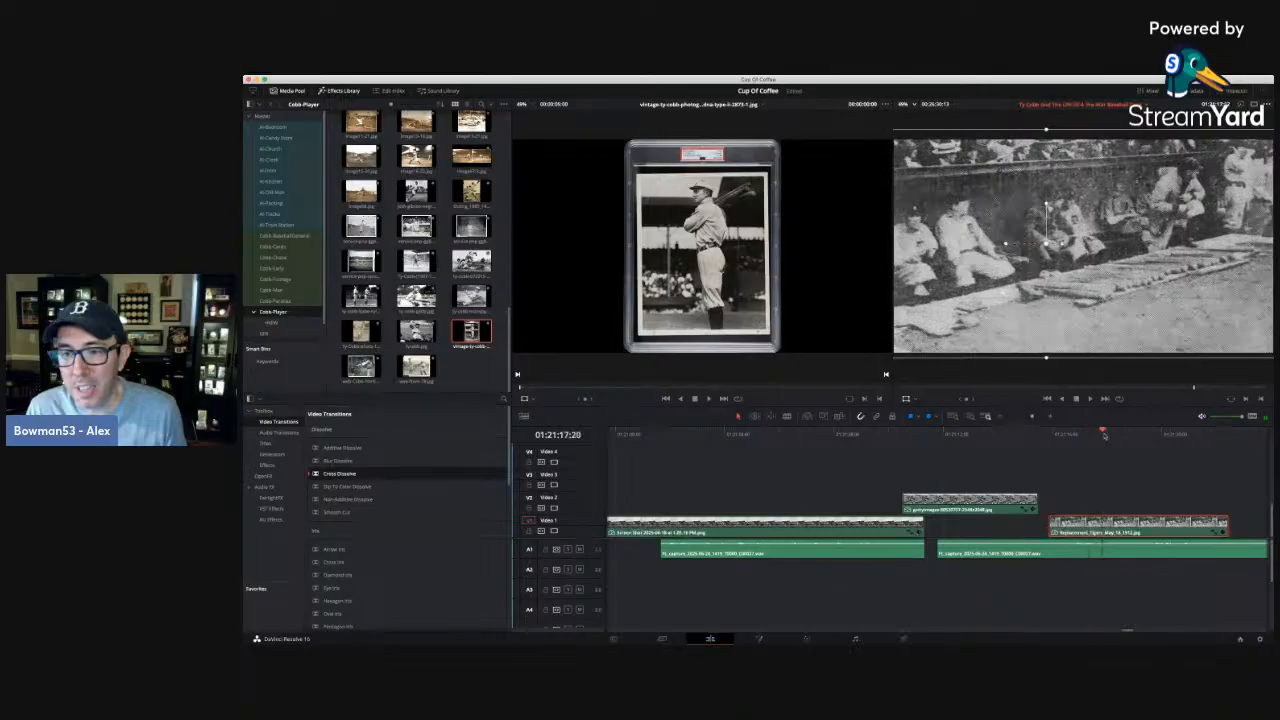
pyautogui.click(1137, 434)
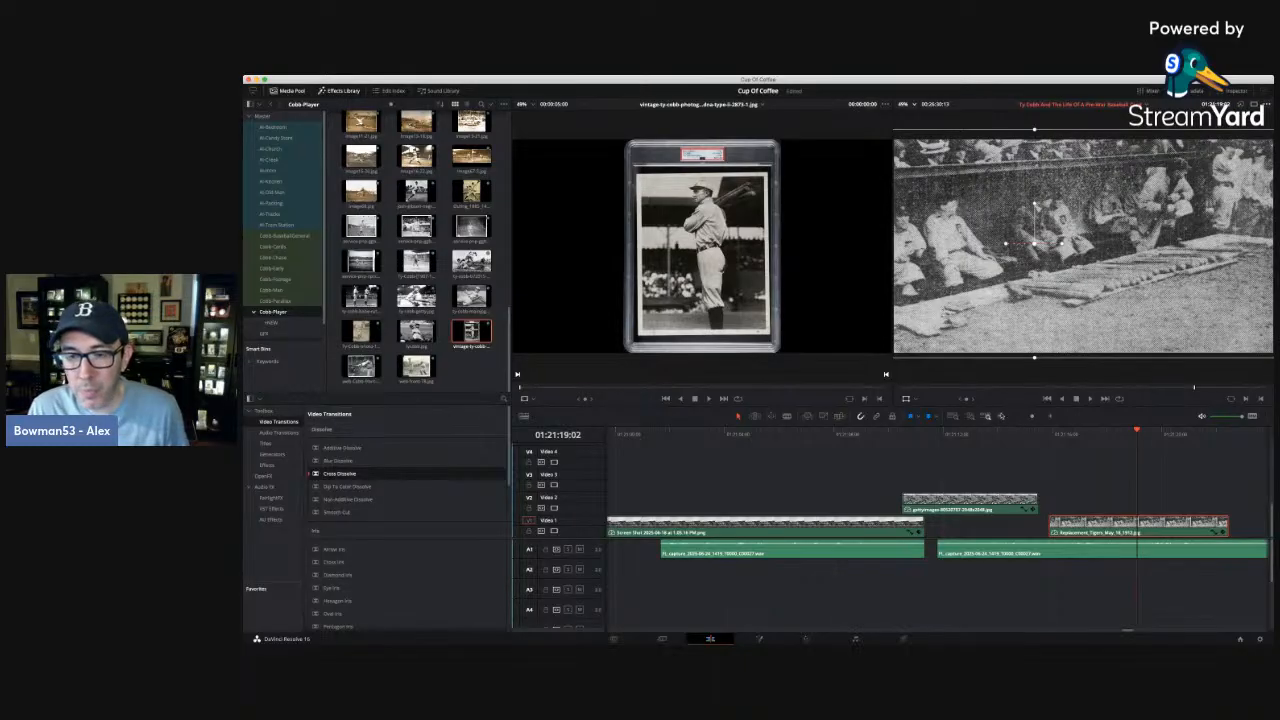
# Check the outfield photo at 01:21:13:11, and play the change from the ballpark photo to it from 01:21:09:06.
pyautogui.click(1002, 417)
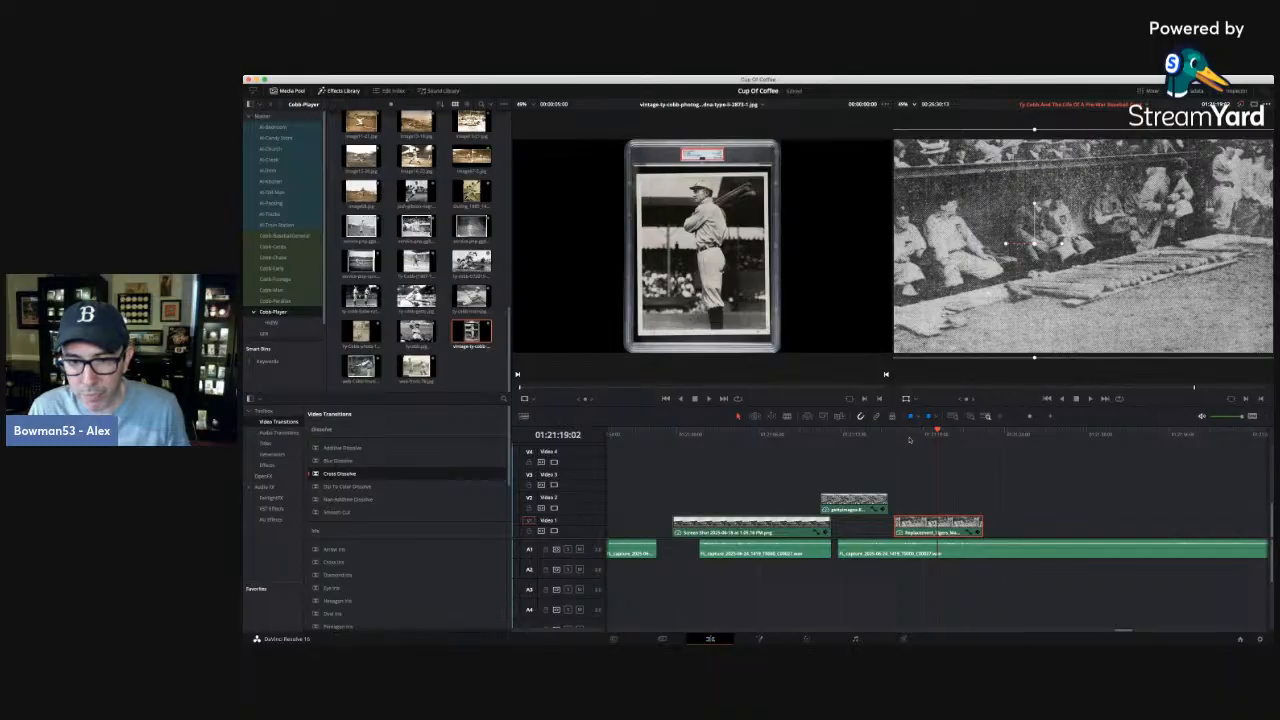
pyautogui.click(861, 436)
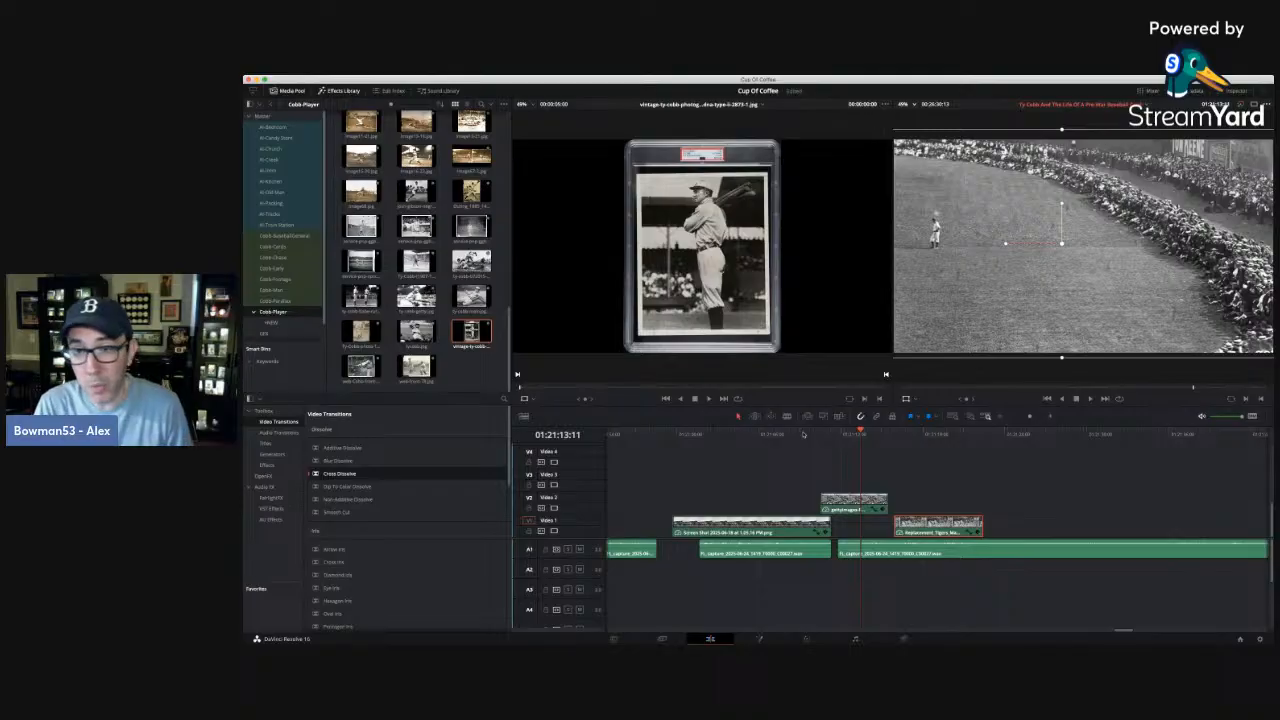
pyautogui.click(802, 434)
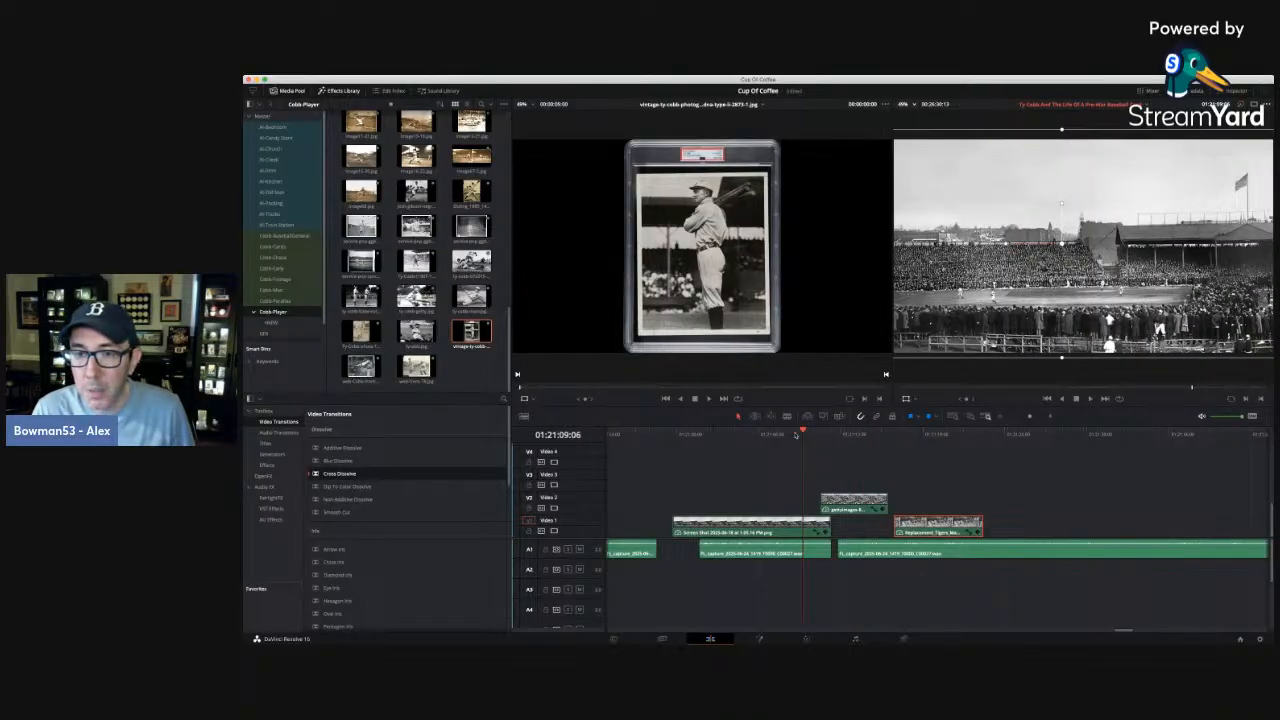
pyautogui.click(1049, 416)
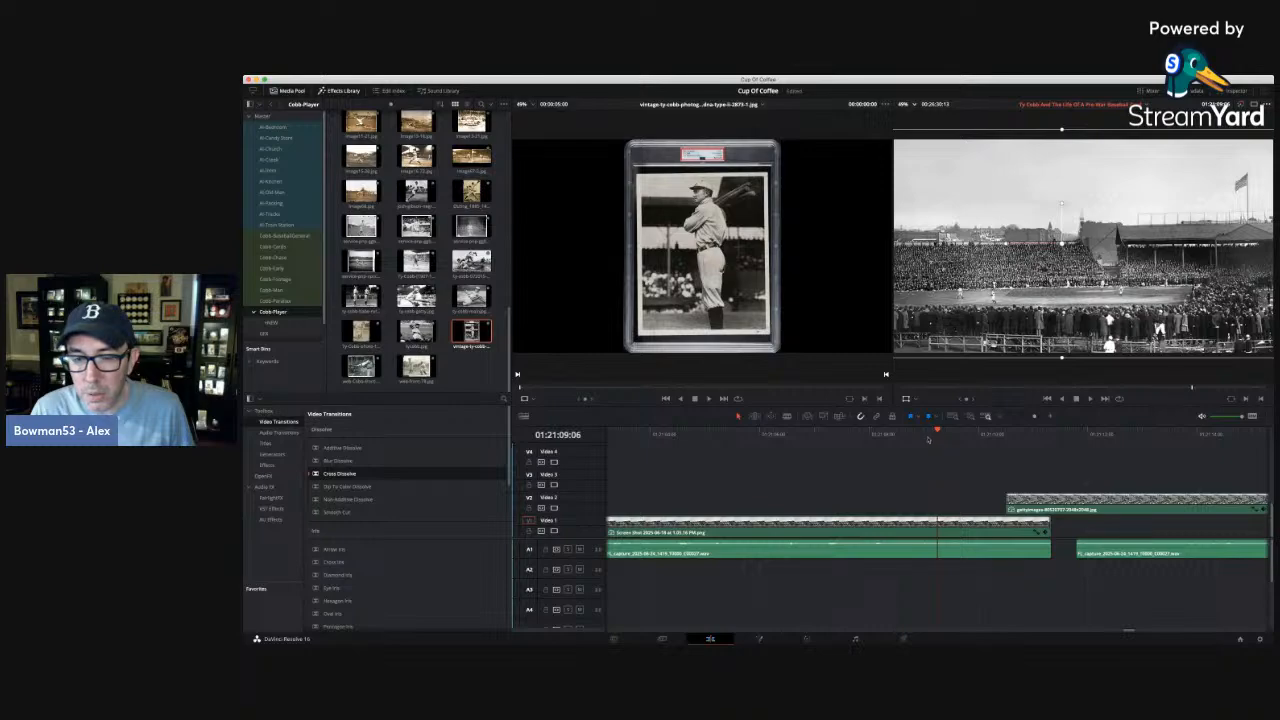
pyautogui.press('space')
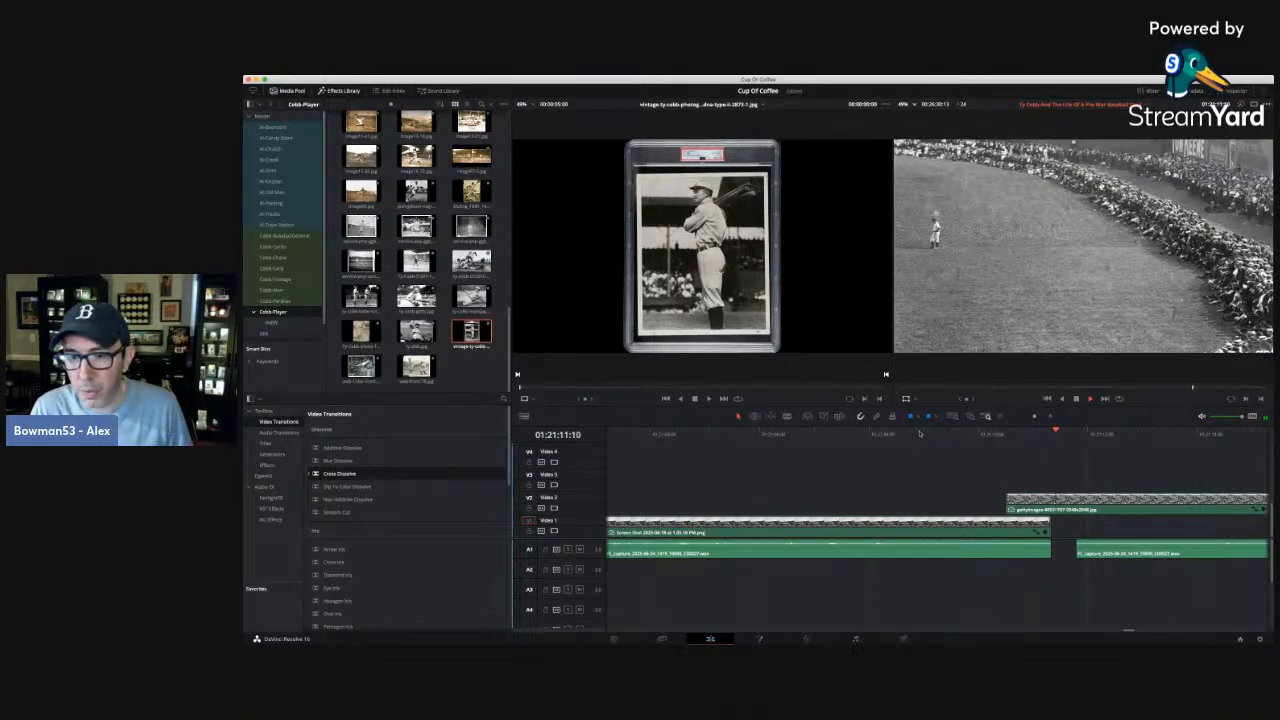
# Replay the ballpark narration to find the cue, then start the outfield photo at 01:21:07:20 and extend its end to the dugout photo.
pyautogui.click(999, 417)
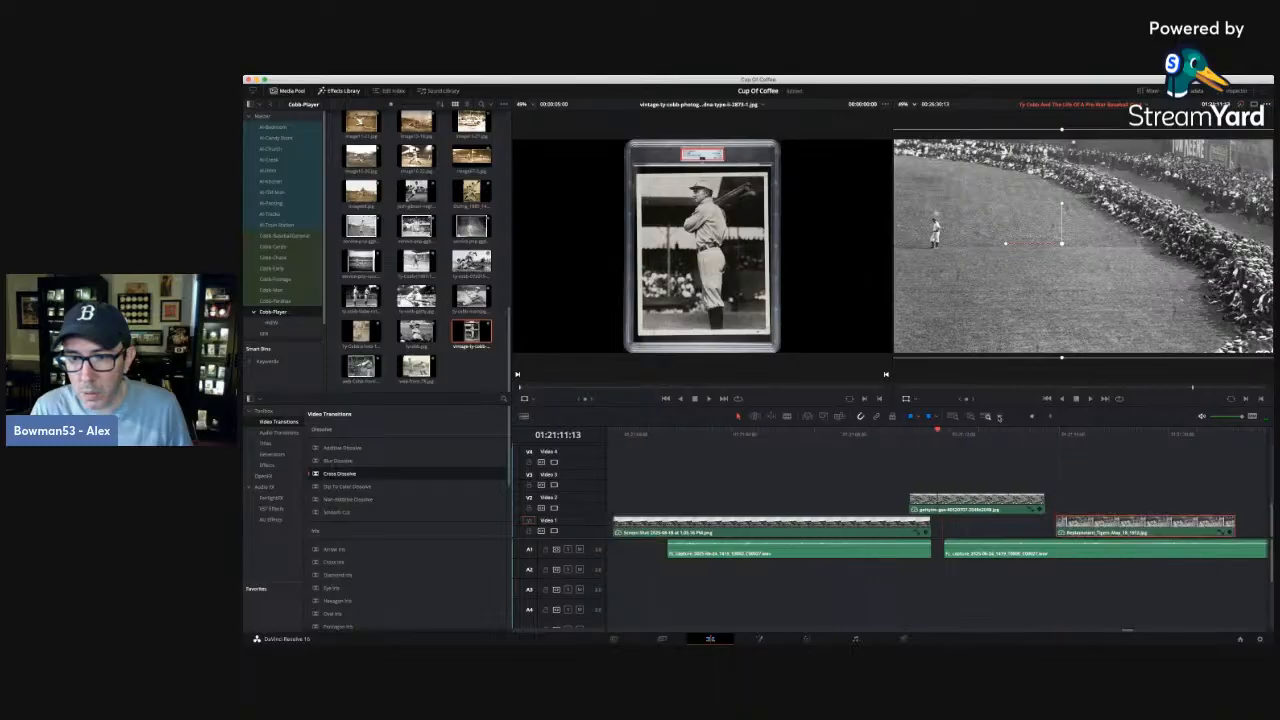
pyautogui.click(822, 434)
pyautogui.press('space')
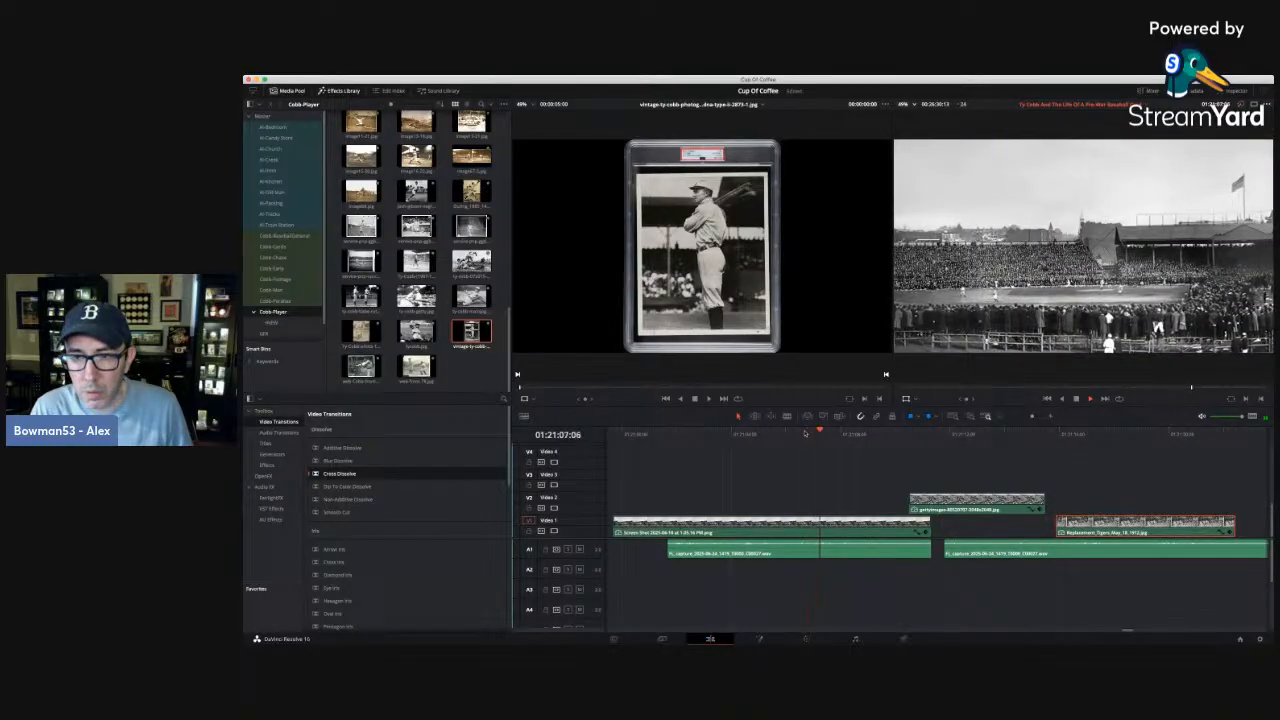
pyautogui.click(738, 434)
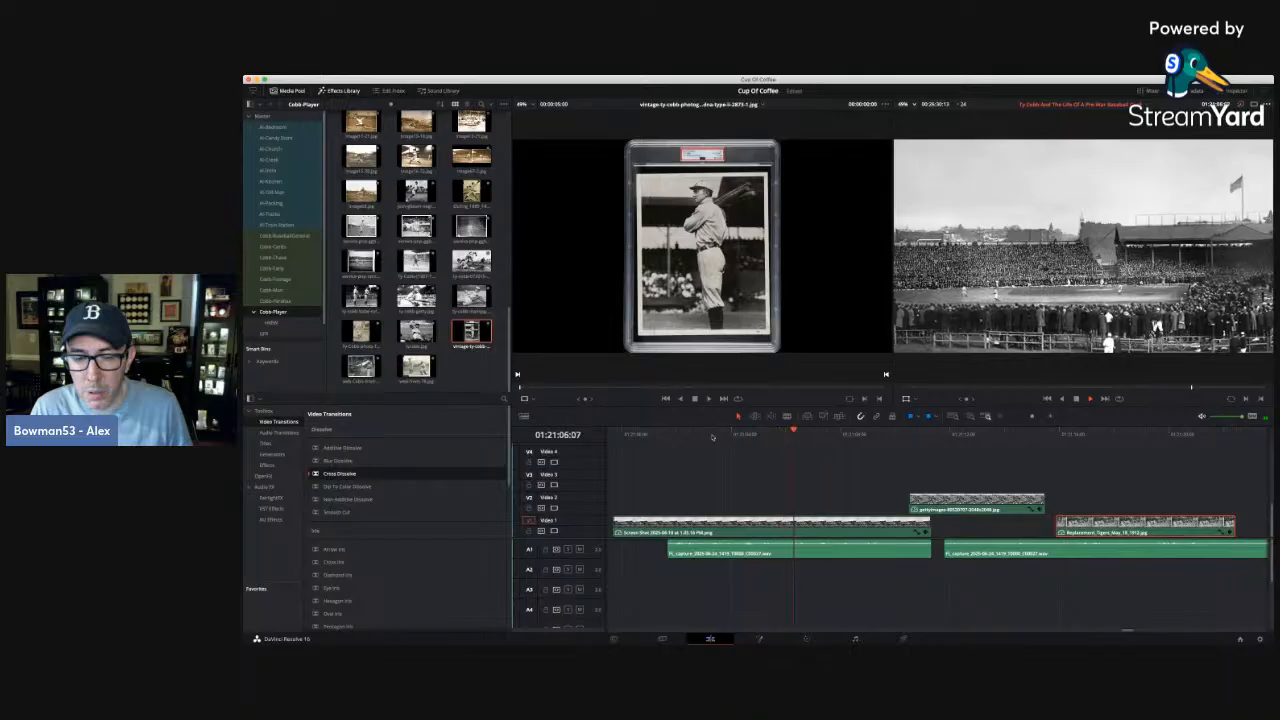
pyautogui.press('space')
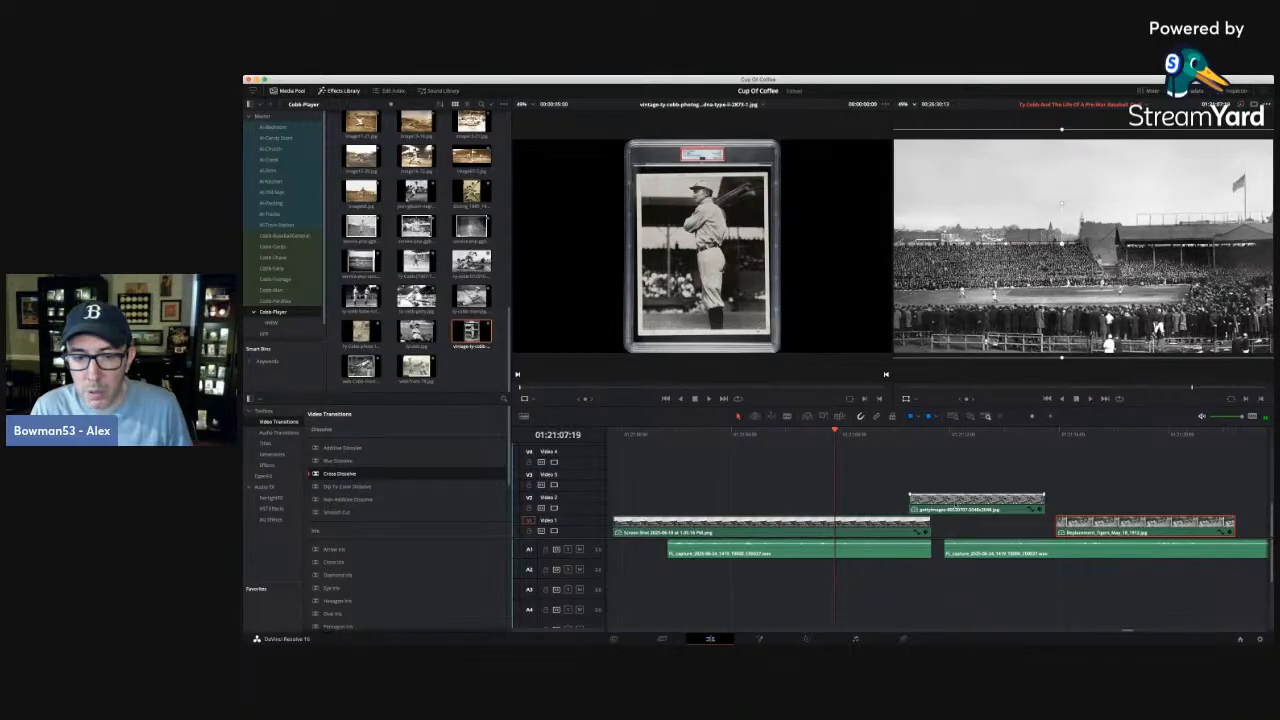
pyautogui.click(811, 434)
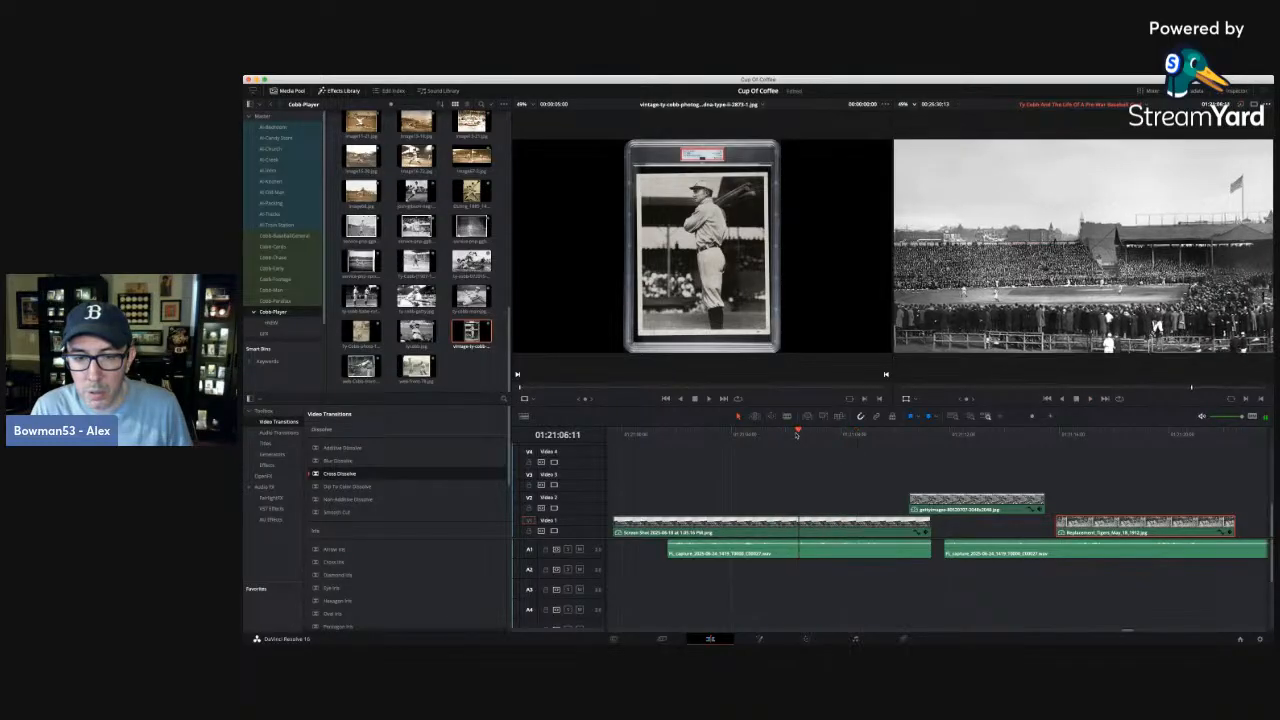
pyautogui.press('space')
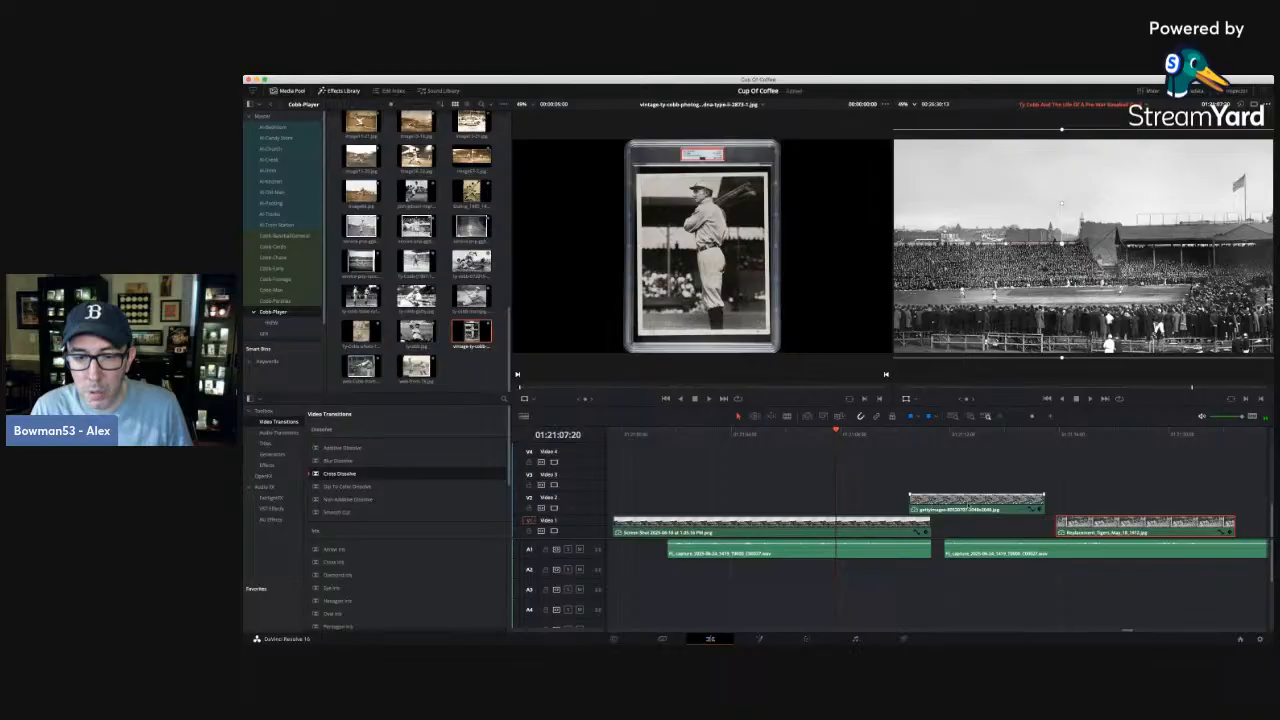
pyautogui.moveTo(975, 503); pyautogui.dragTo(1054, 503)
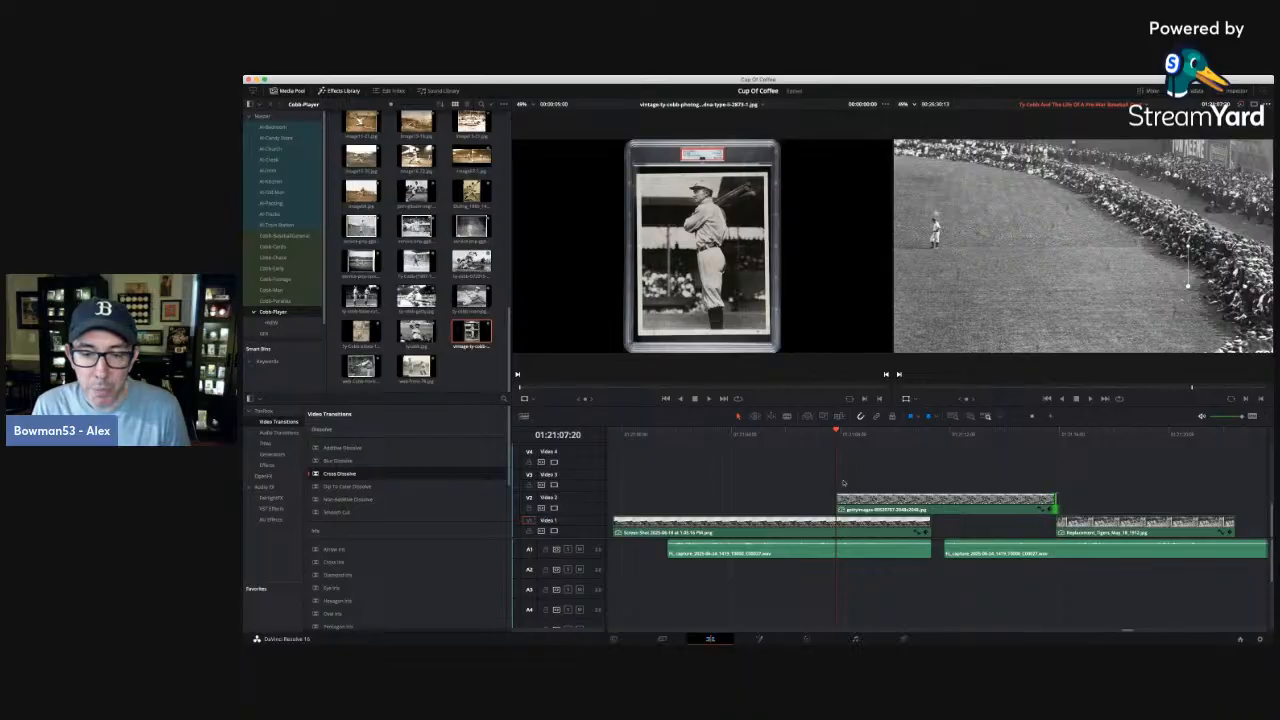
# Play from 01:21:07:06 to 01:21:16:18 and extend the outfield photo's end to that point, over the start of the dugout photo.
pyautogui.click(820, 434)
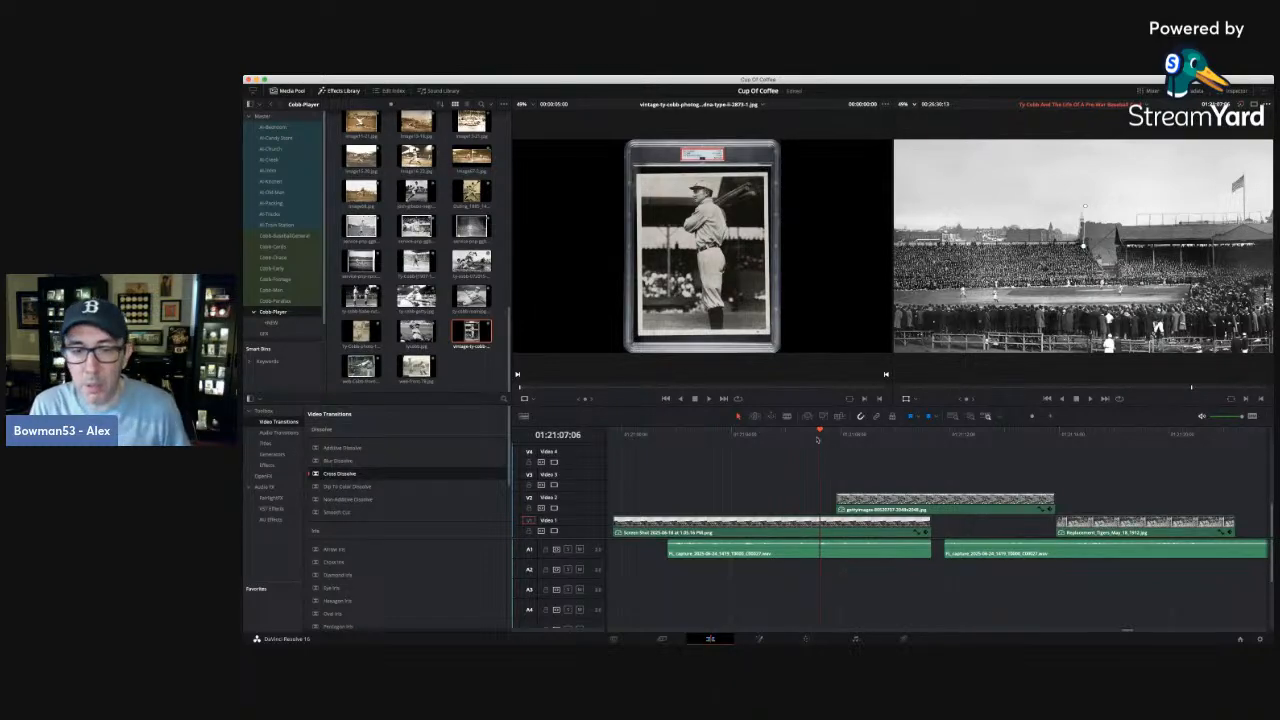
pyautogui.press('space')
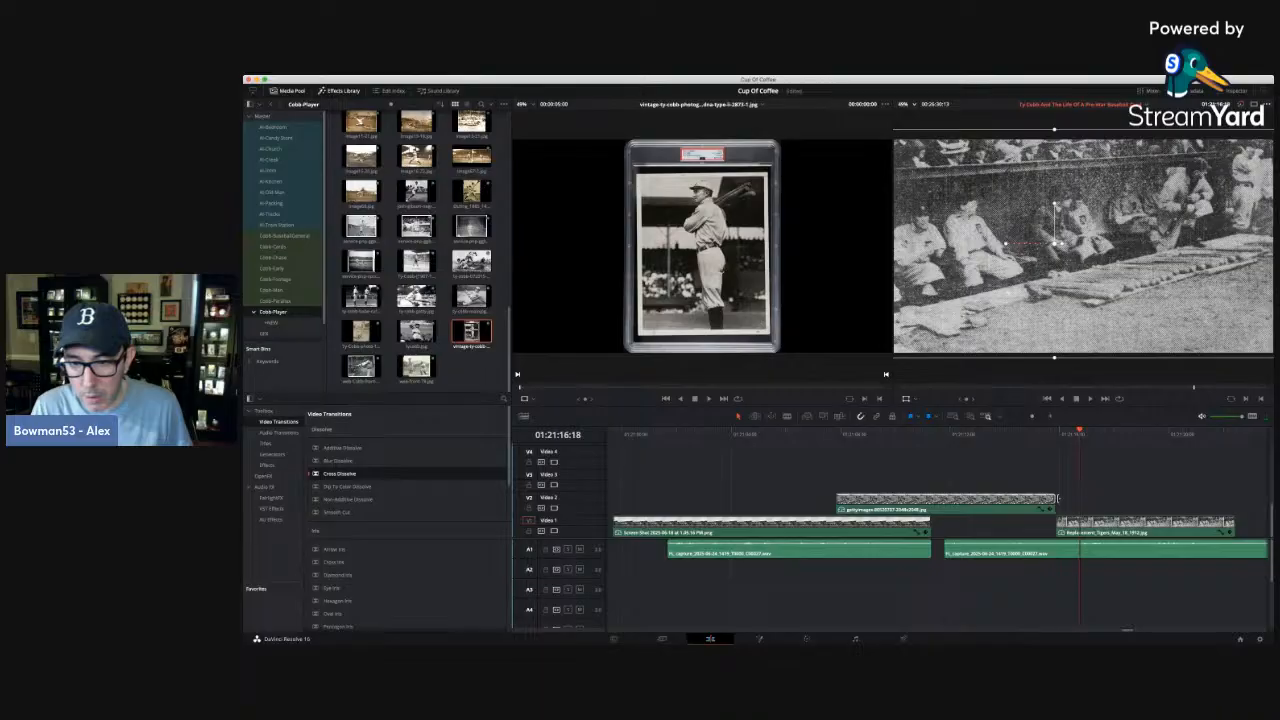
pyautogui.moveTo(1057, 497); pyautogui.dragTo(1078, 497)
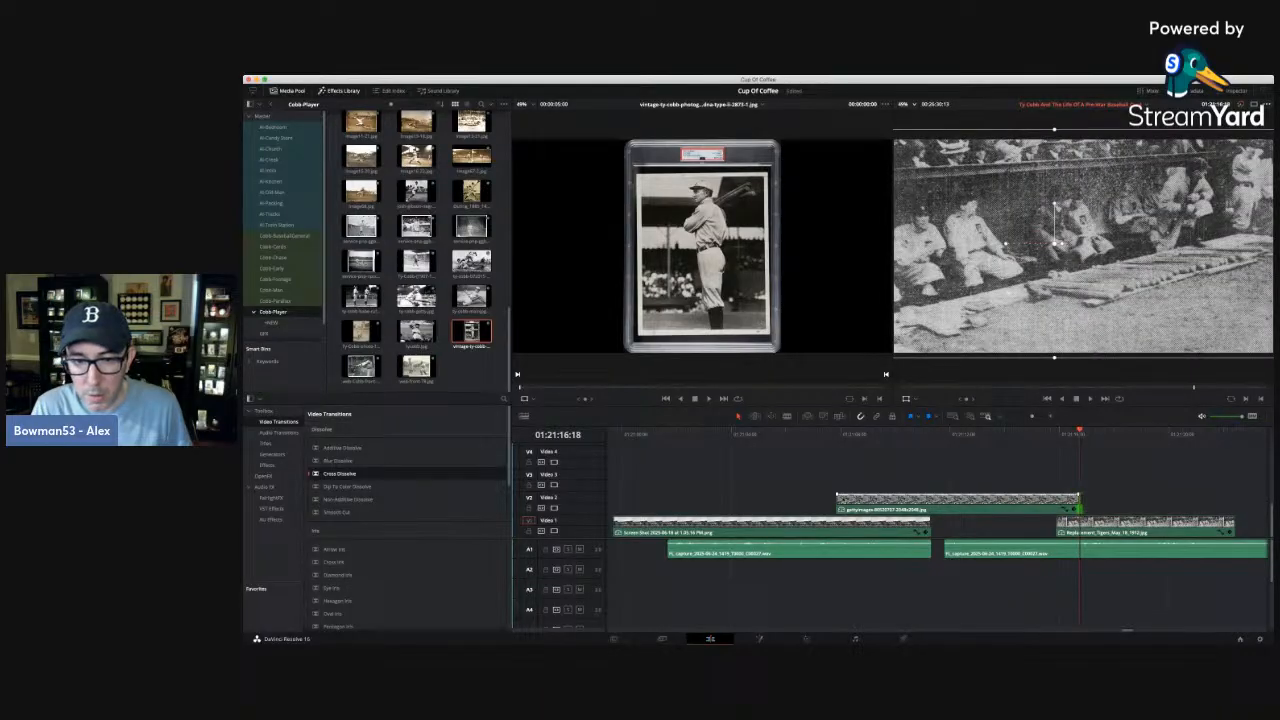
# Replay the switch to the outfield photo and split the narration at 01:21:07:20, where that photo starts.
pyautogui.click(805, 433)
pyautogui.press('space')
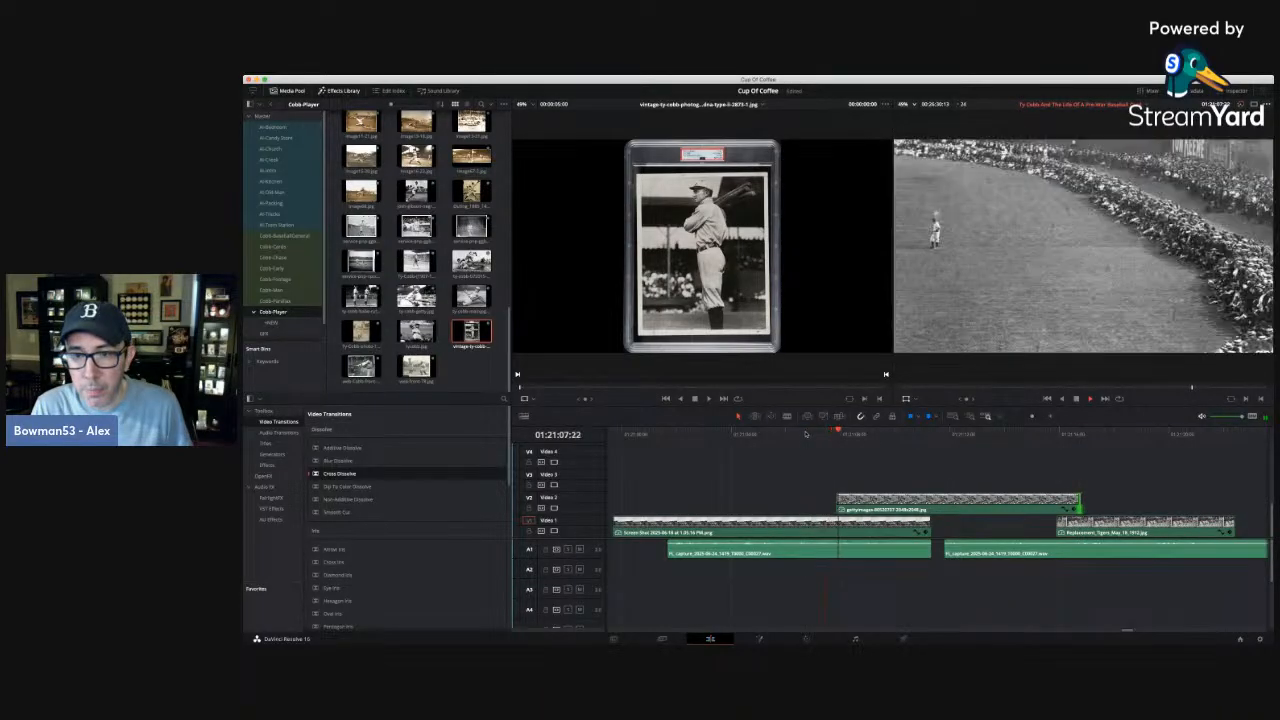
pyautogui.click(794, 433)
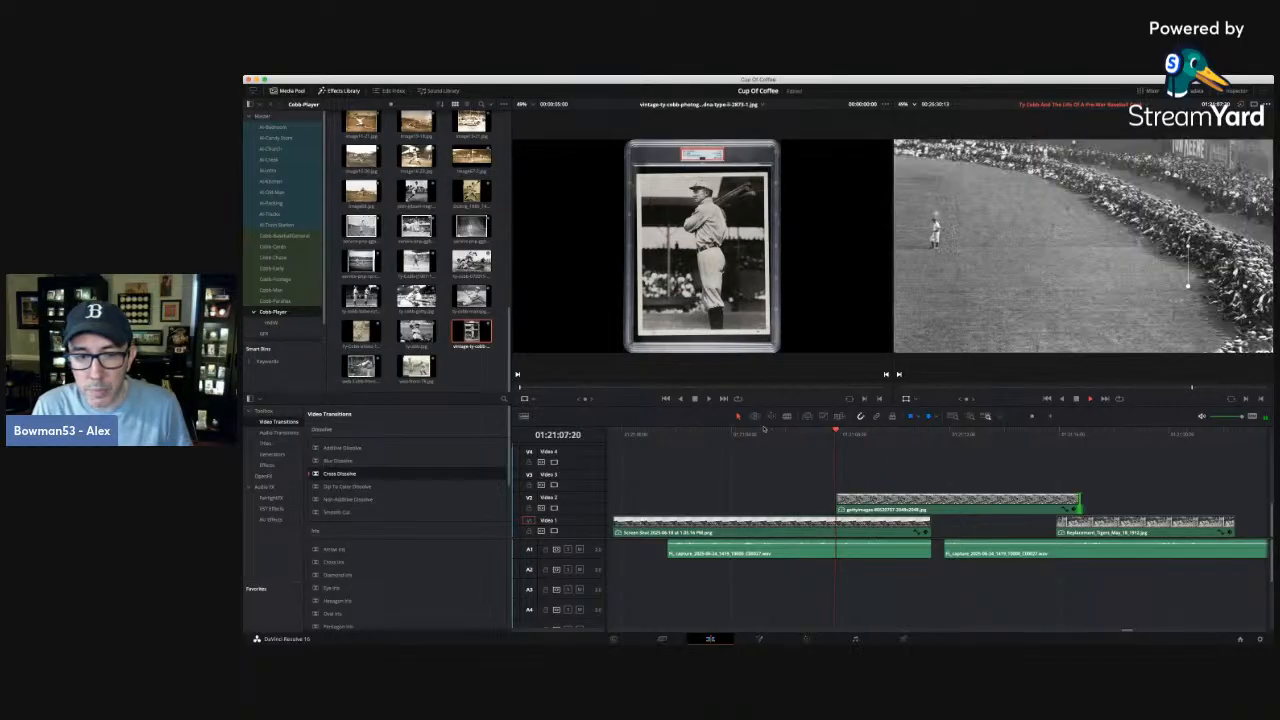
pyautogui.click(787, 416)
pyautogui.click(843, 552)
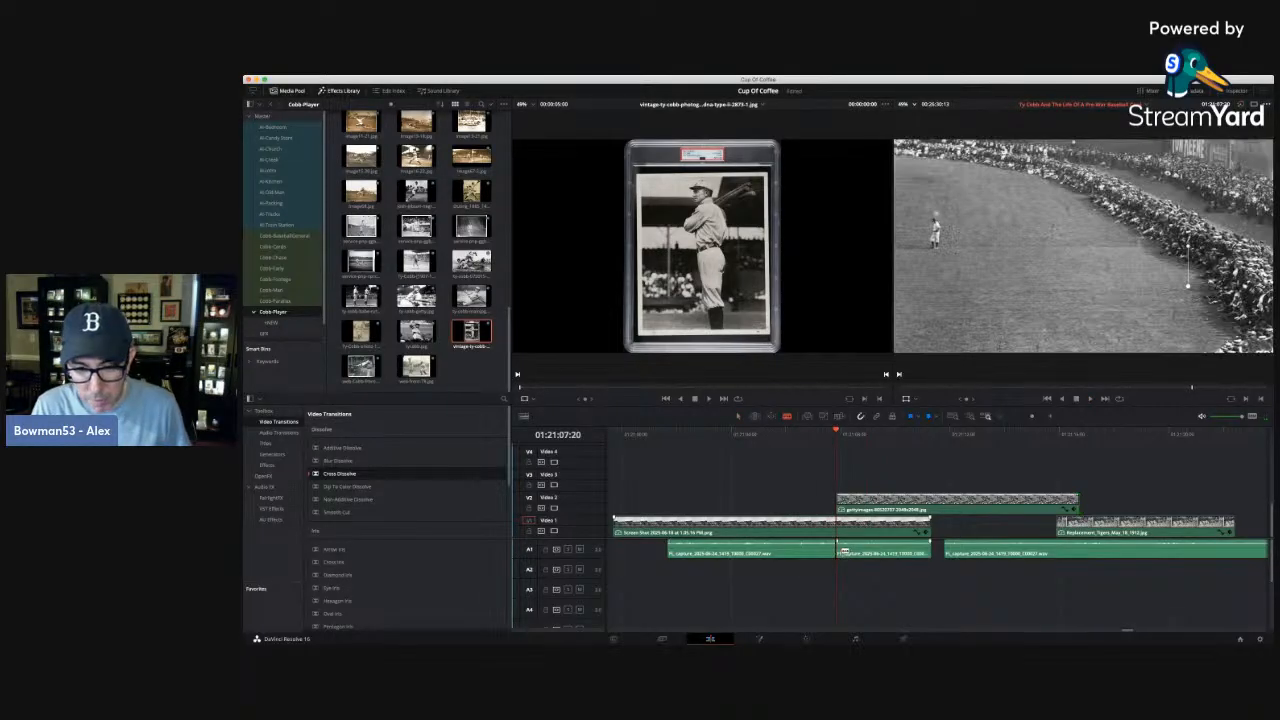
# Play the dugout photo section, split the narration at 01:21:18:21, and move the remaining narration later to leave a gap.
pyautogui.press('a')
pyautogui.click(1000, 417)
pyautogui.click(1000, 417)
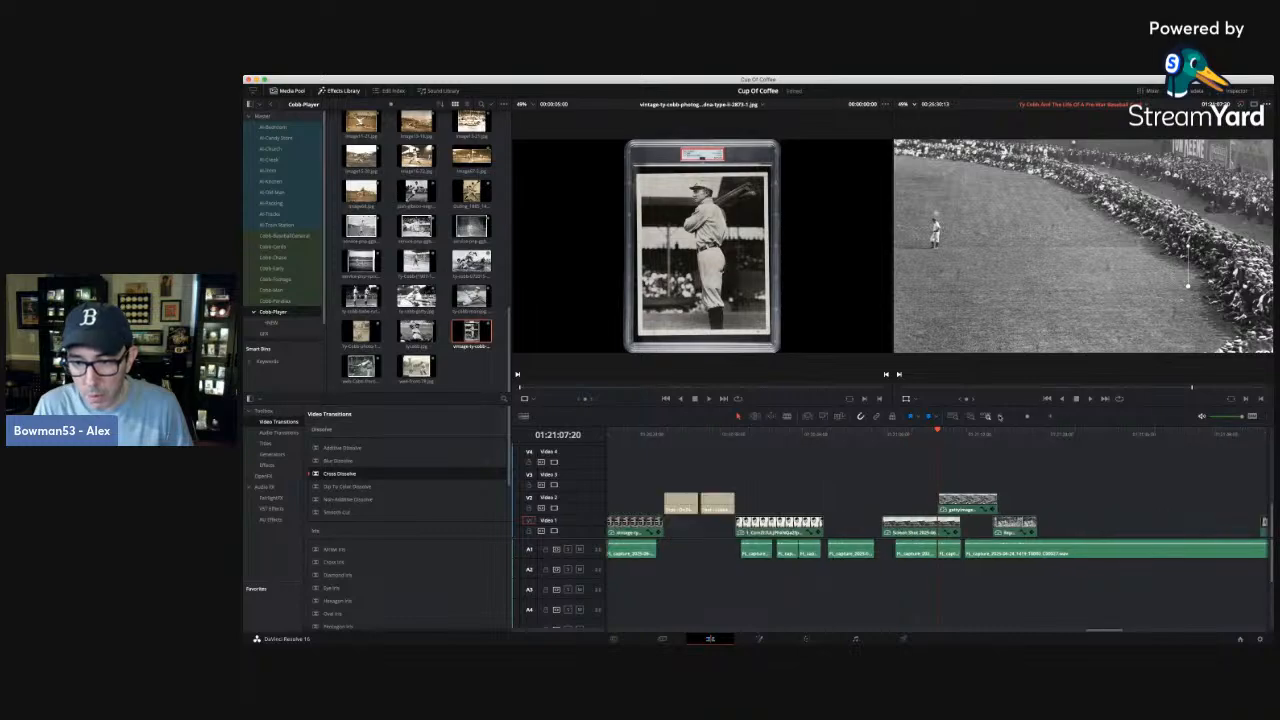
pyautogui.click(1000, 417)
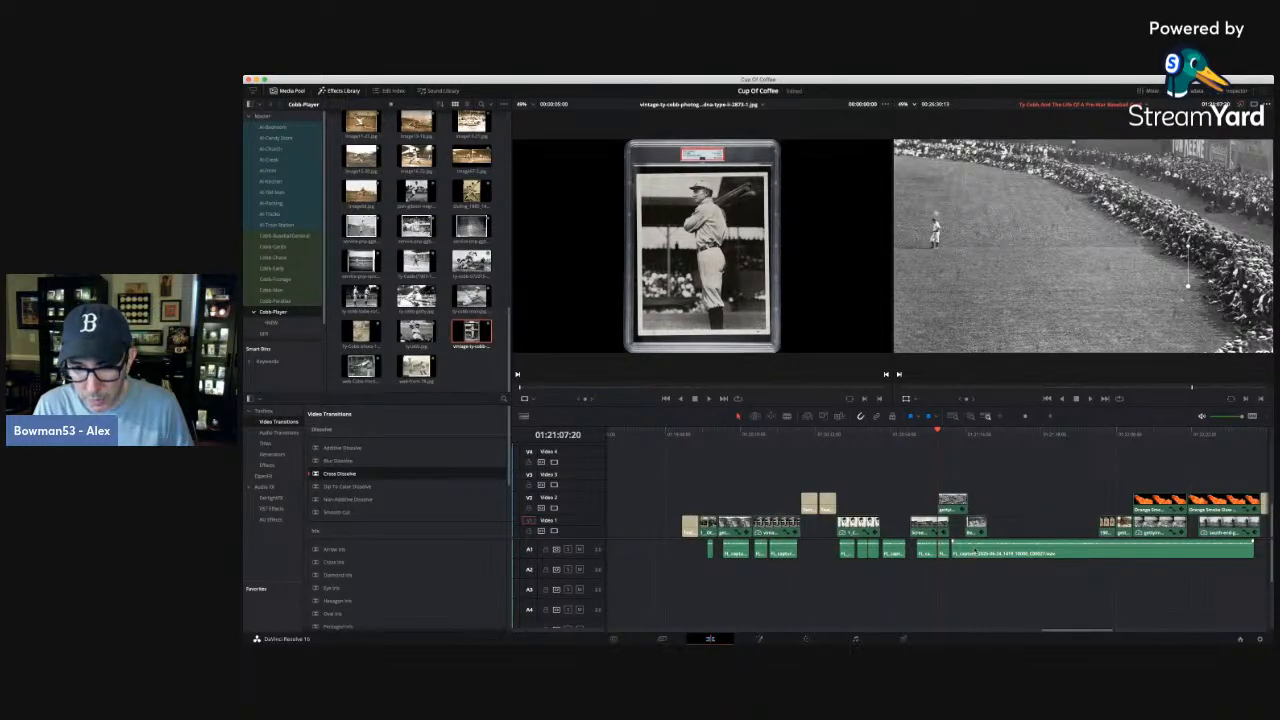
pyautogui.click(1054, 418)
pyautogui.click(1100, 436)
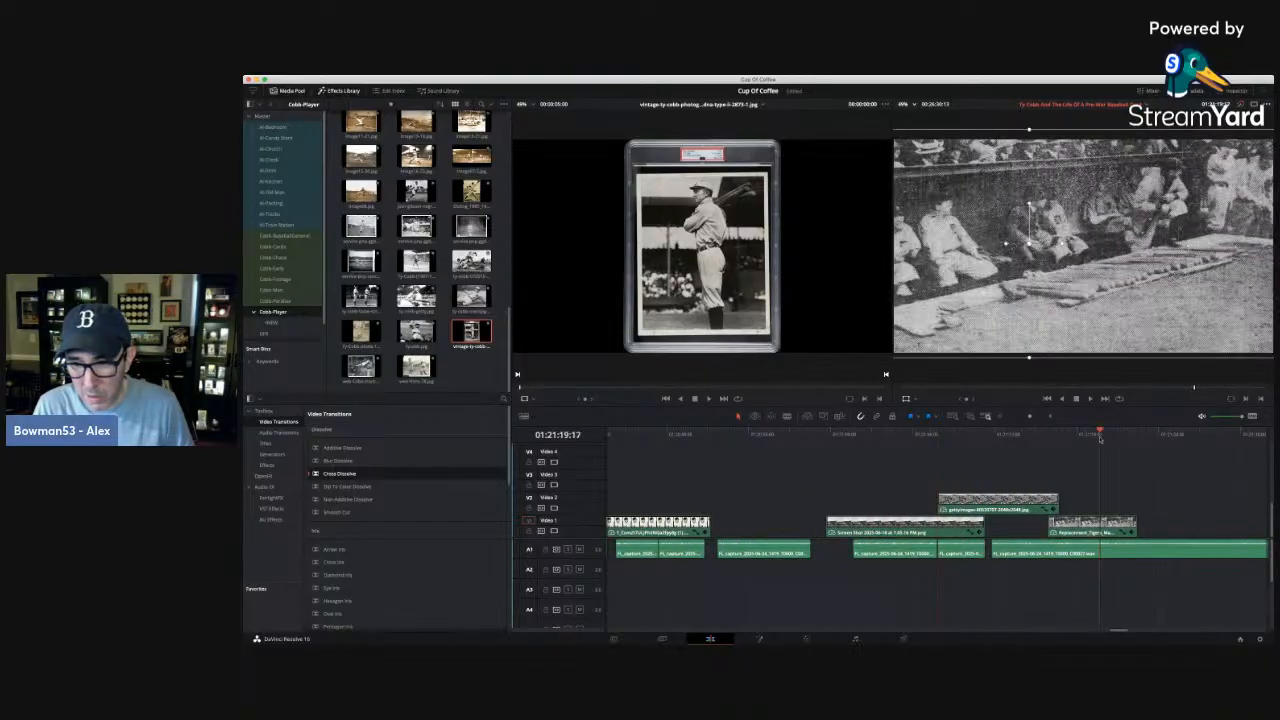
pyautogui.moveTo(1100, 440); pyautogui.dragTo(1067, 435)
pyautogui.press('space')
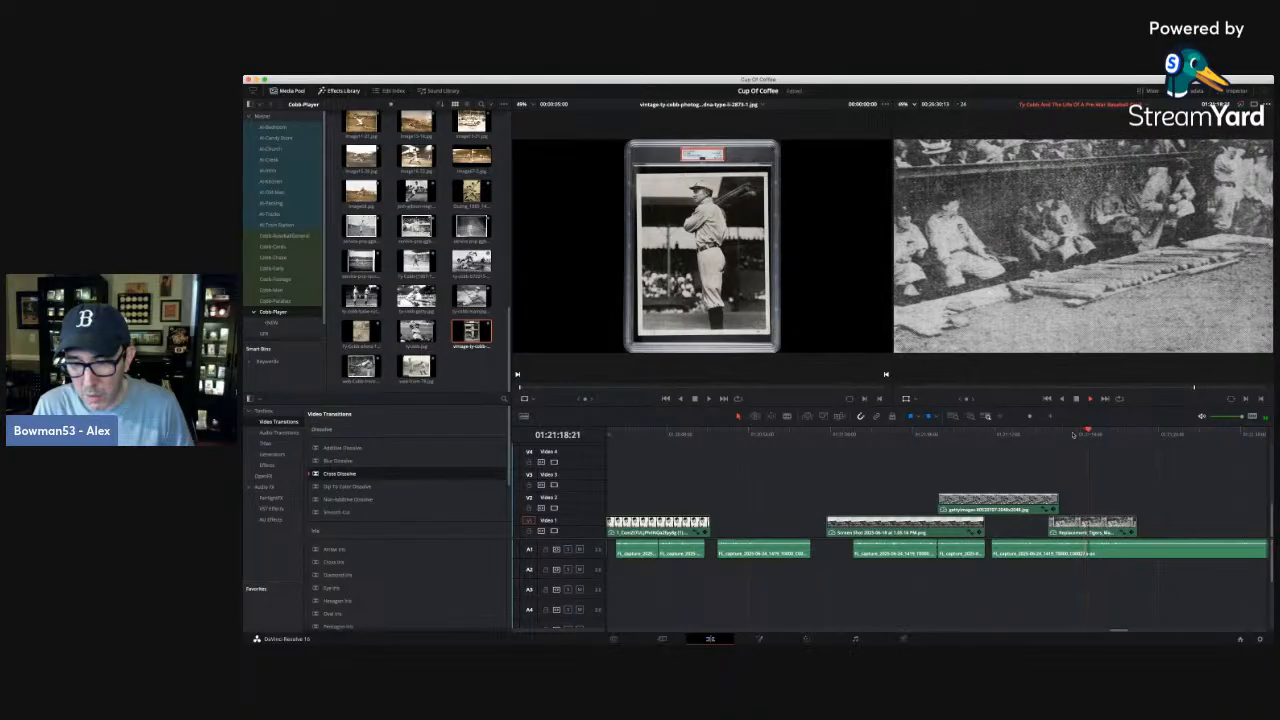
pyautogui.press('space')
pyautogui.press('b')
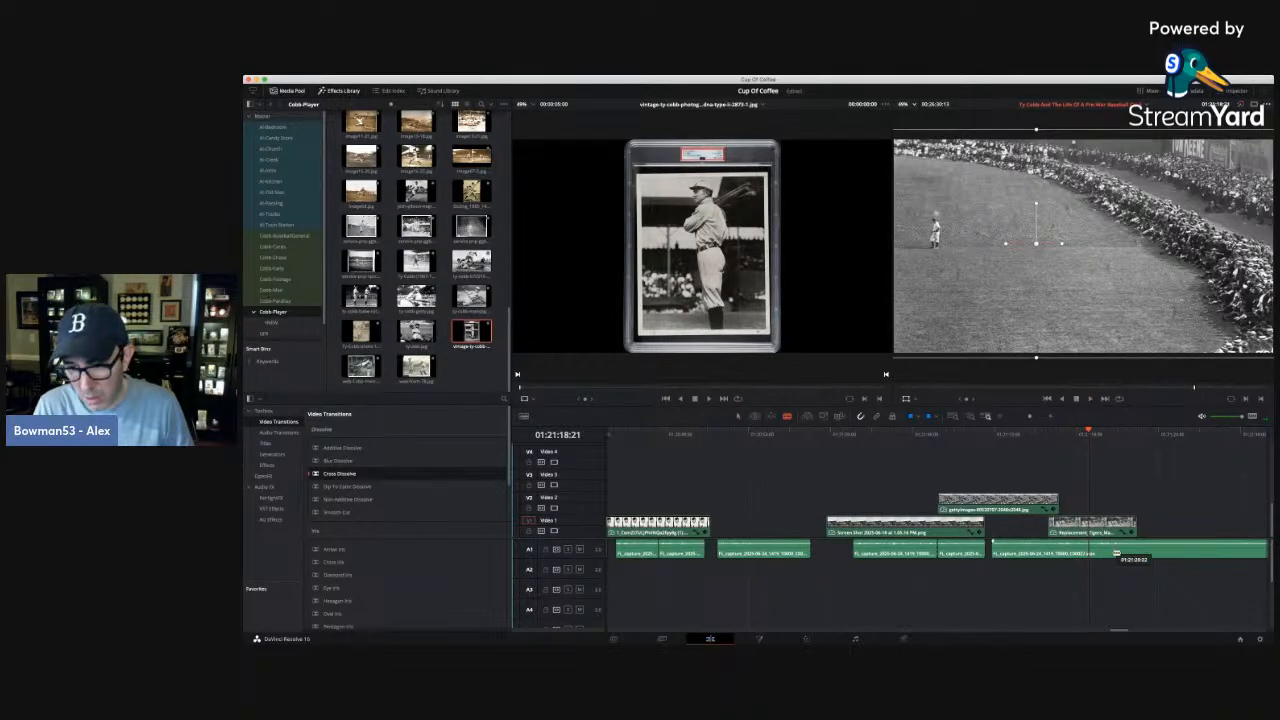
pyautogui.click(1092, 552)
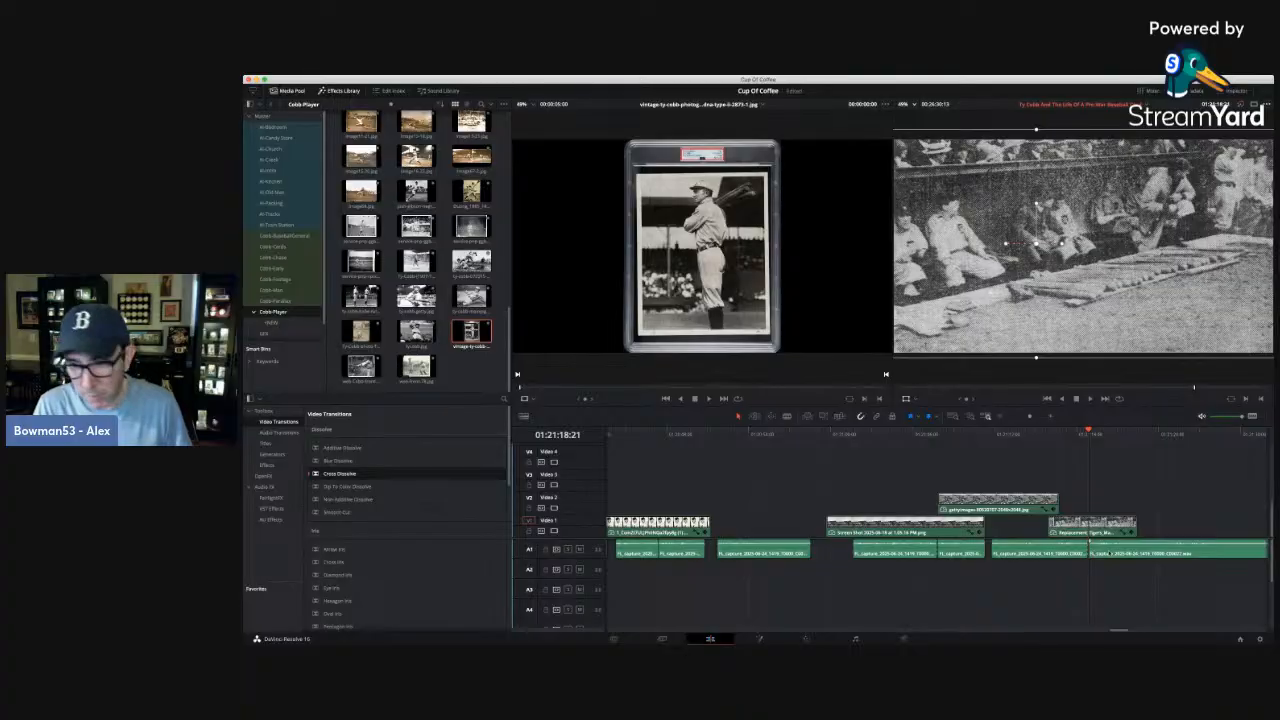
pyautogui.moveTo(1092, 552); pyautogui.dragTo(1150, 552)
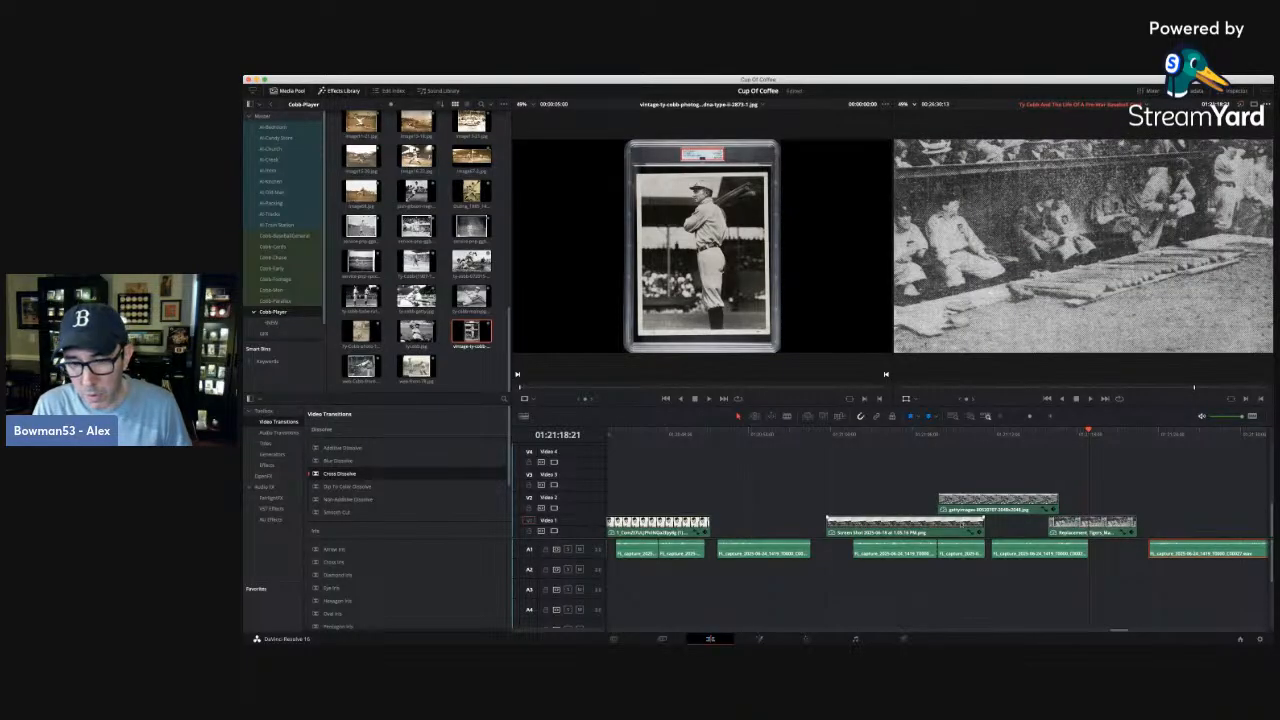
# Try shifting the outfield photo, dugout photo and their narration later, and delaying the second narration piece under the ballpark photo.
pyautogui.moveTo(1011, 470); pyautogui.dragTo(1105, 525)
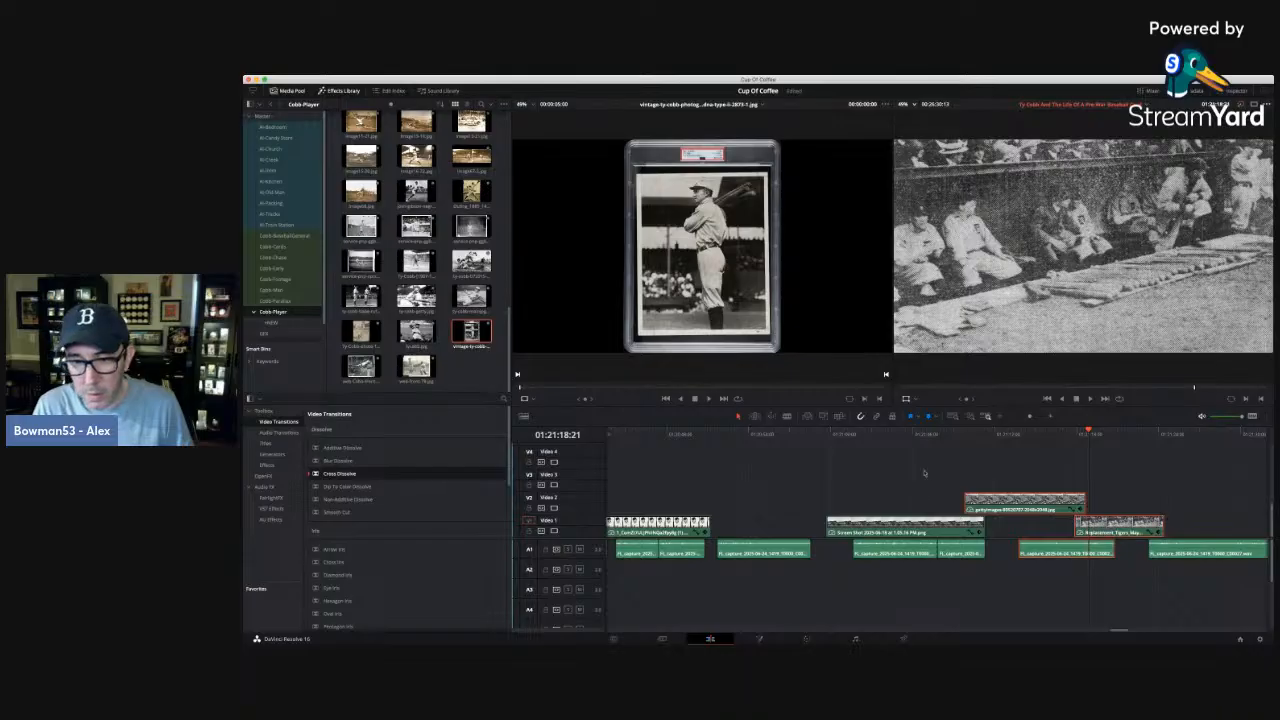
pyautogui.click(926, 473)
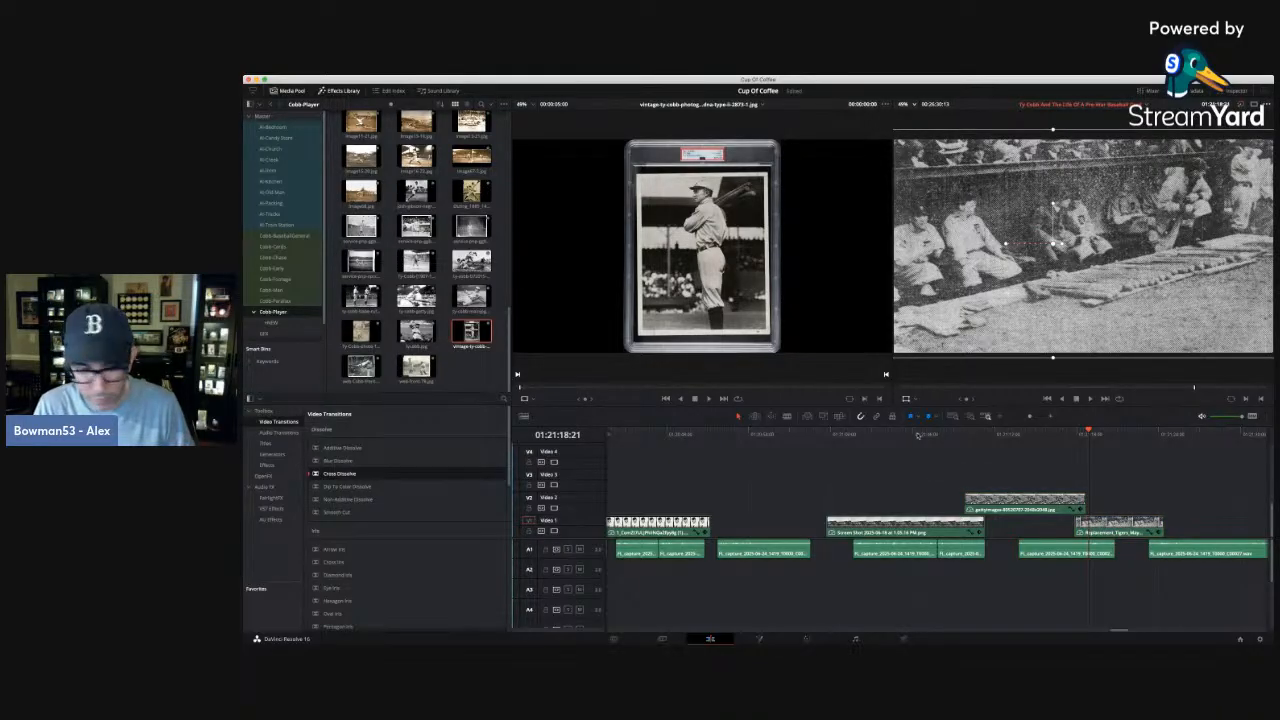
pyautogui.click(918, 435)
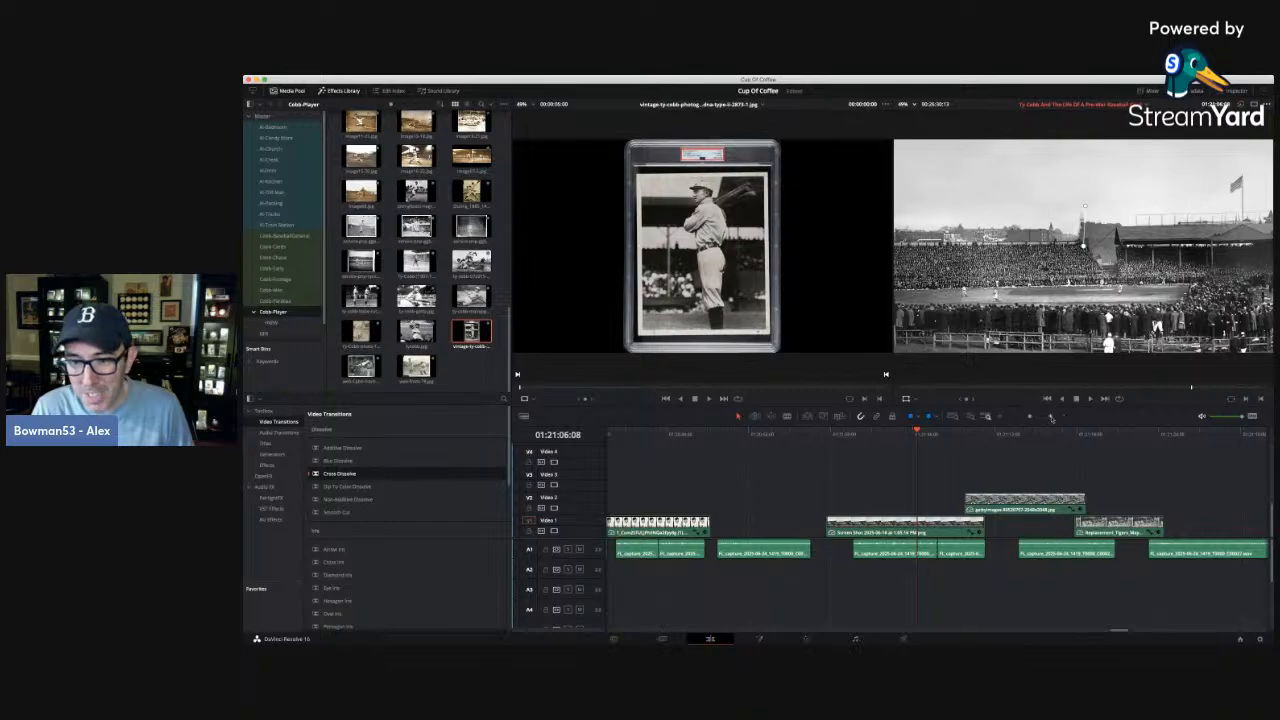
pyautogui.scroll(2, 892, 487)
pyautogui.press('space')
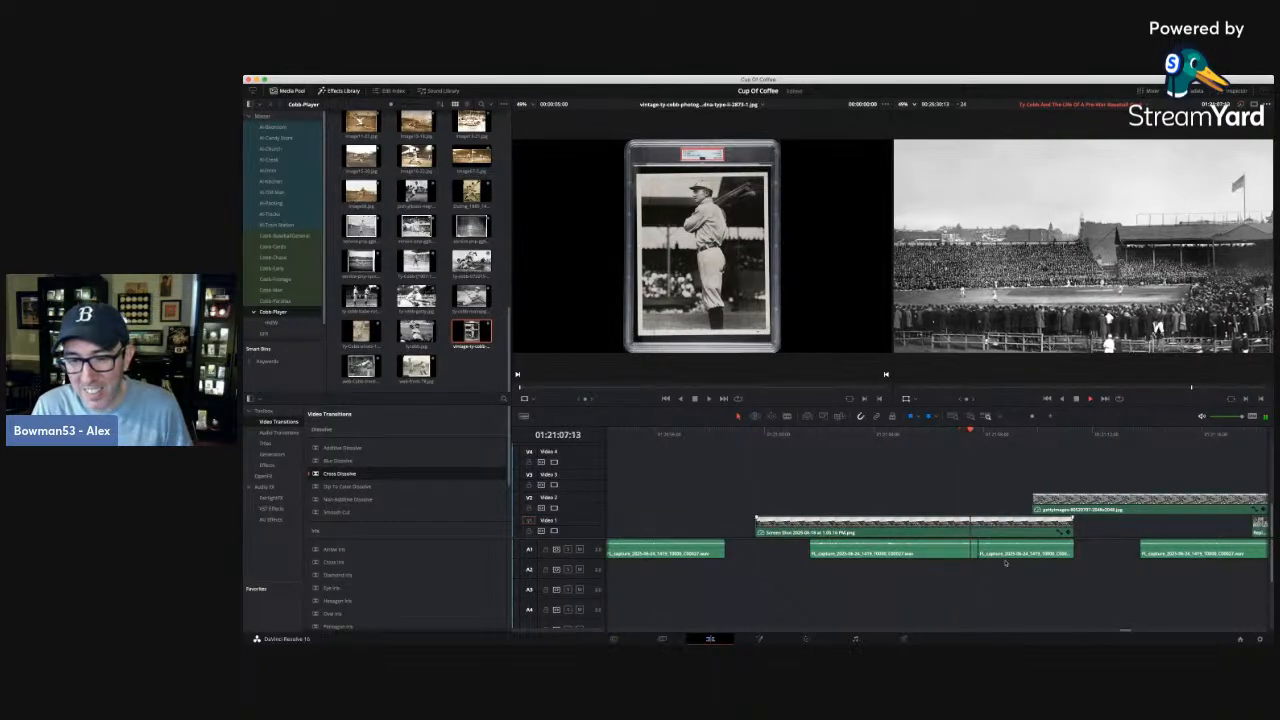
pyautogui.moveTo(1007, 553); pyautogui.dragTo(1022, 552)
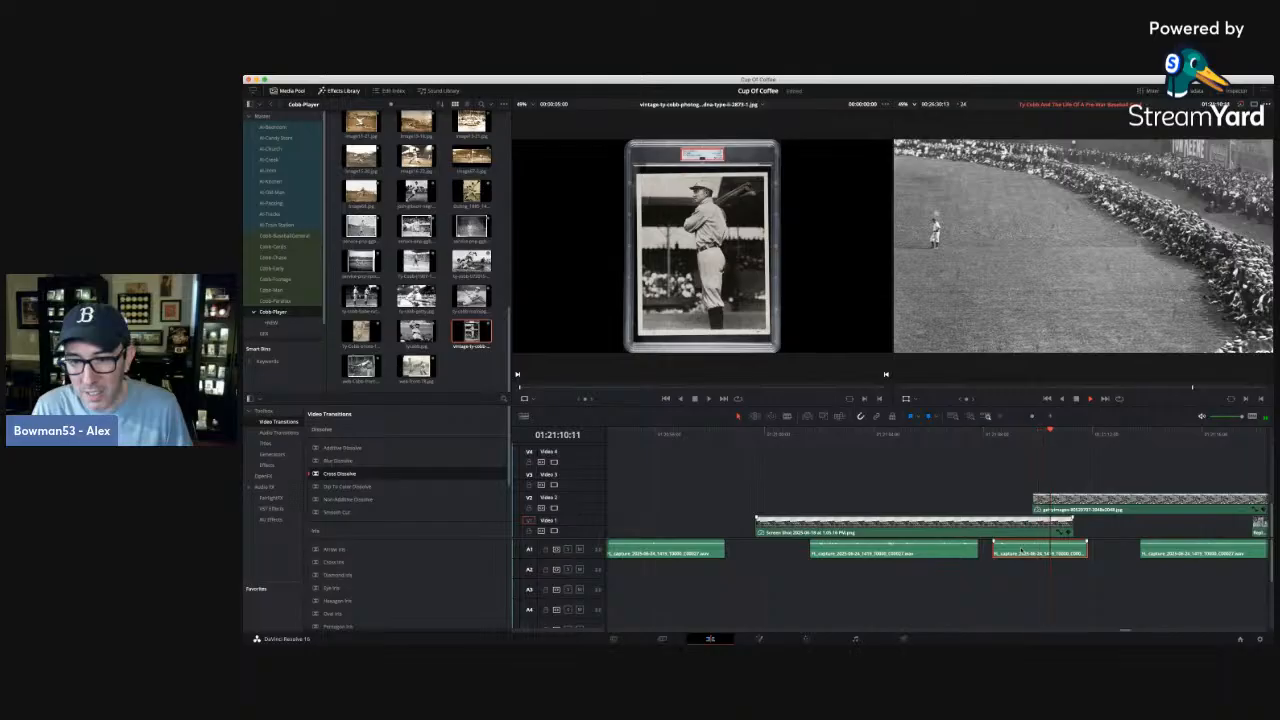
pyautogui.press('space')
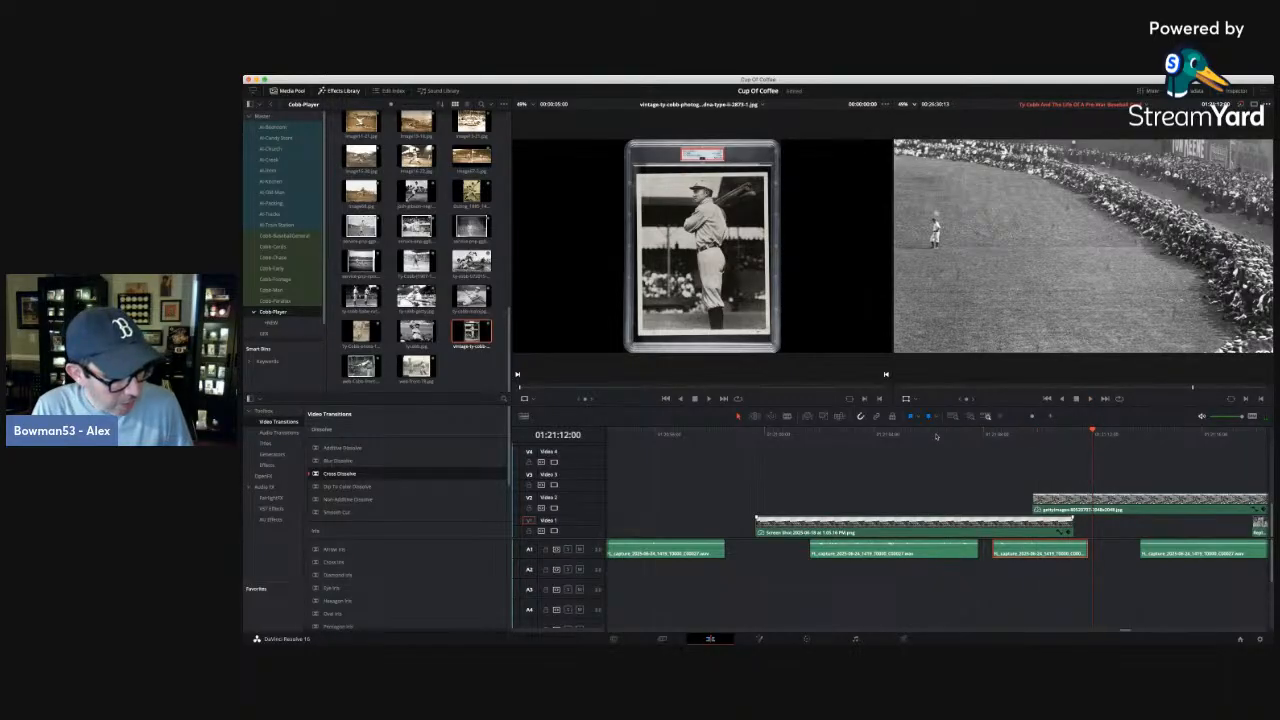
# Replay the ballpark narration and try moving its second piece back against the first piece, overlapping it slightly.
pyautogui.click(940, 433)
pyautogui.press('space')
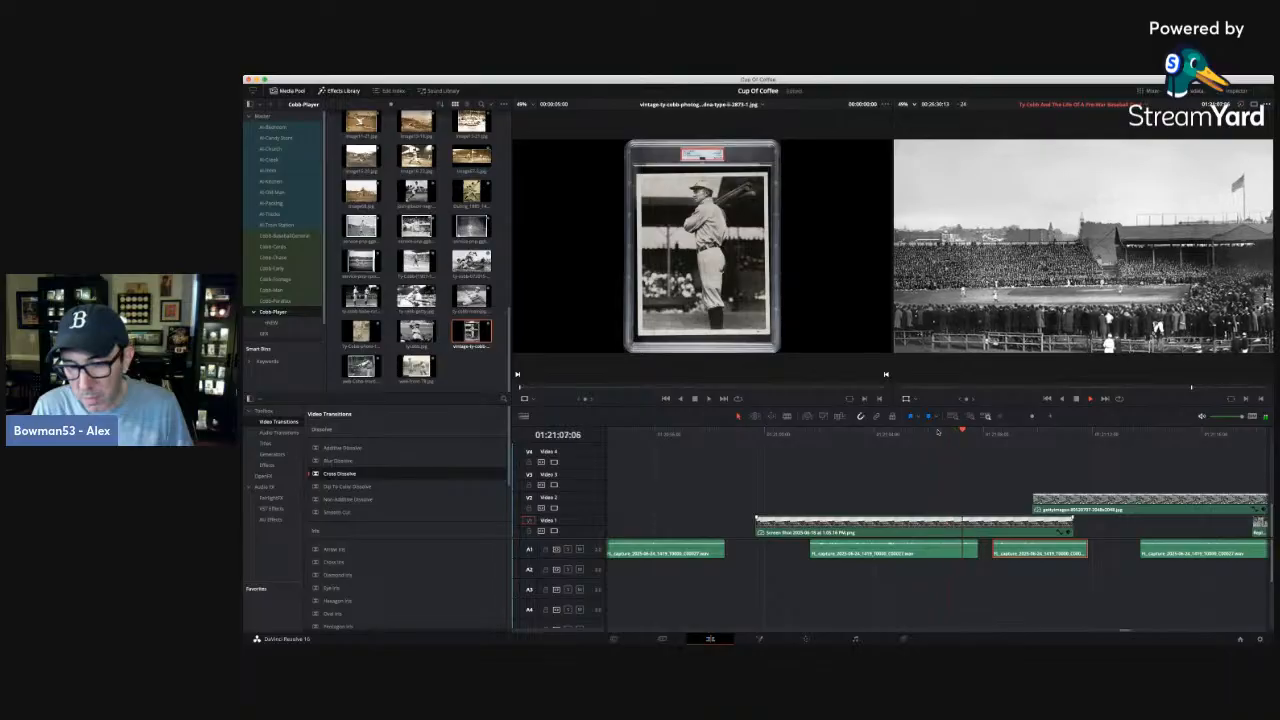
pyautogui.moveTo(1016, 552); pyautogui.dragTo(1002, 552)
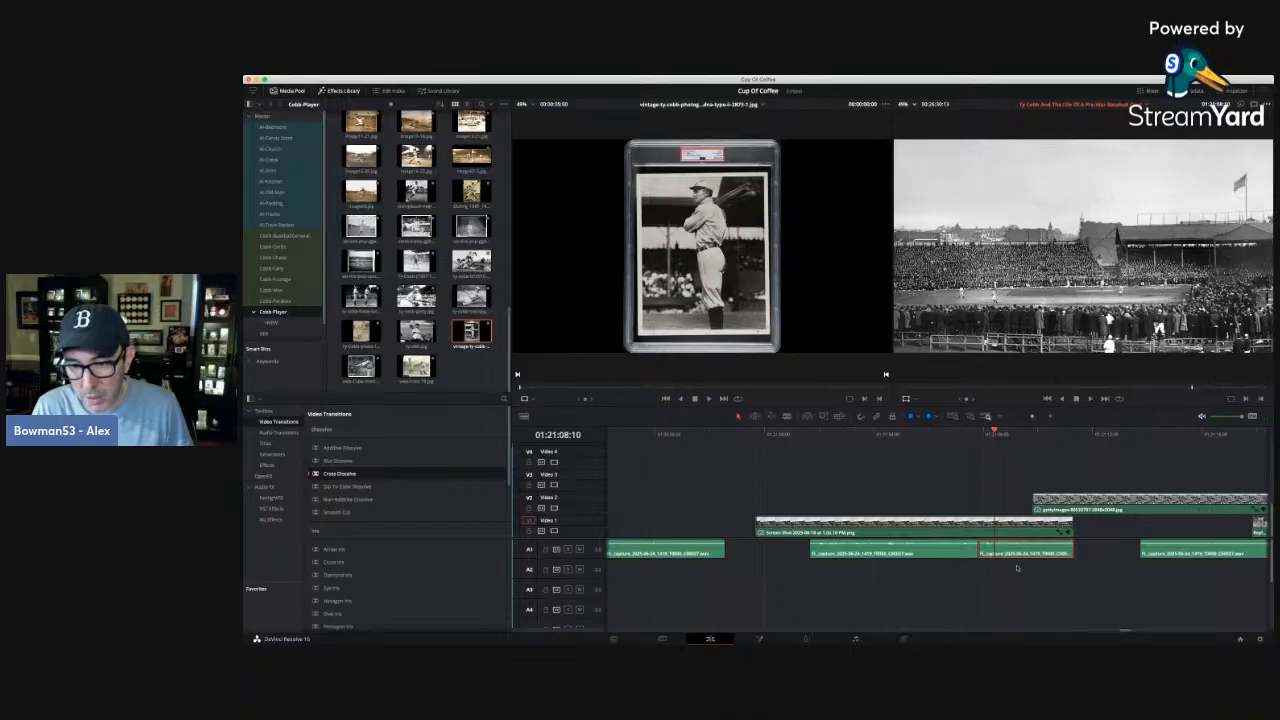
pyautogui.moveTo(1012, 553); pyautogui.dragTo(1004, 553)
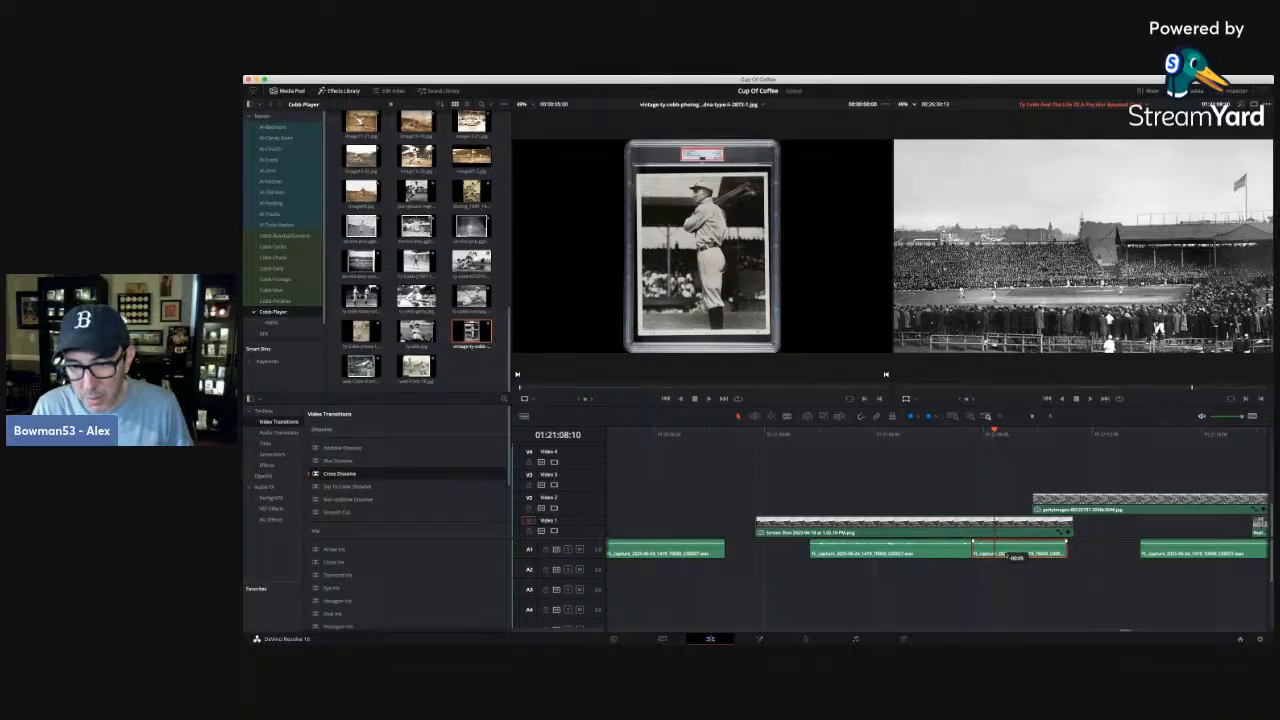
pyautogui.click(914, 435)
pyautogui.press('space')
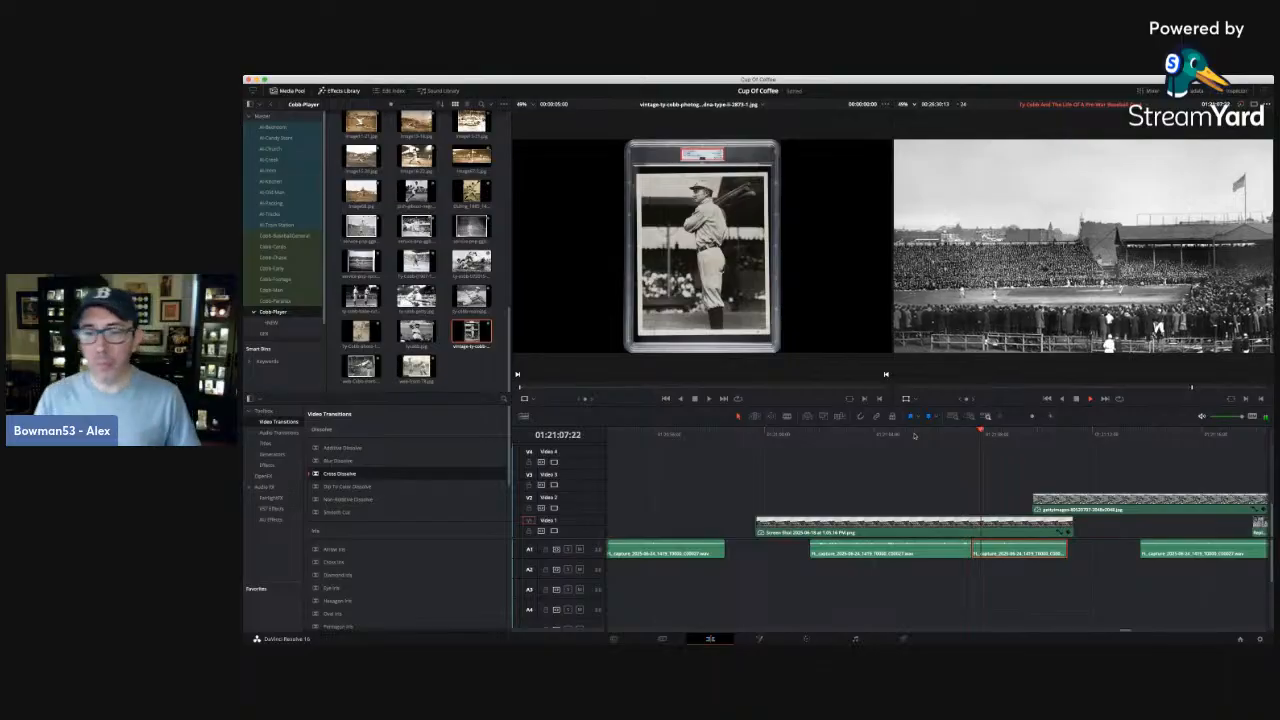
# Undo the ballpark narration moves and the shift of the outfield photo, dugout photo and their narration.
pyautogui.press('space')
pyautogui.hotkey('shift', '.')
pyautogui.hotkey('shift', '.')
pyautogui.hotkey('shift', '.')
pyautogui.hotkey('shift', '.')
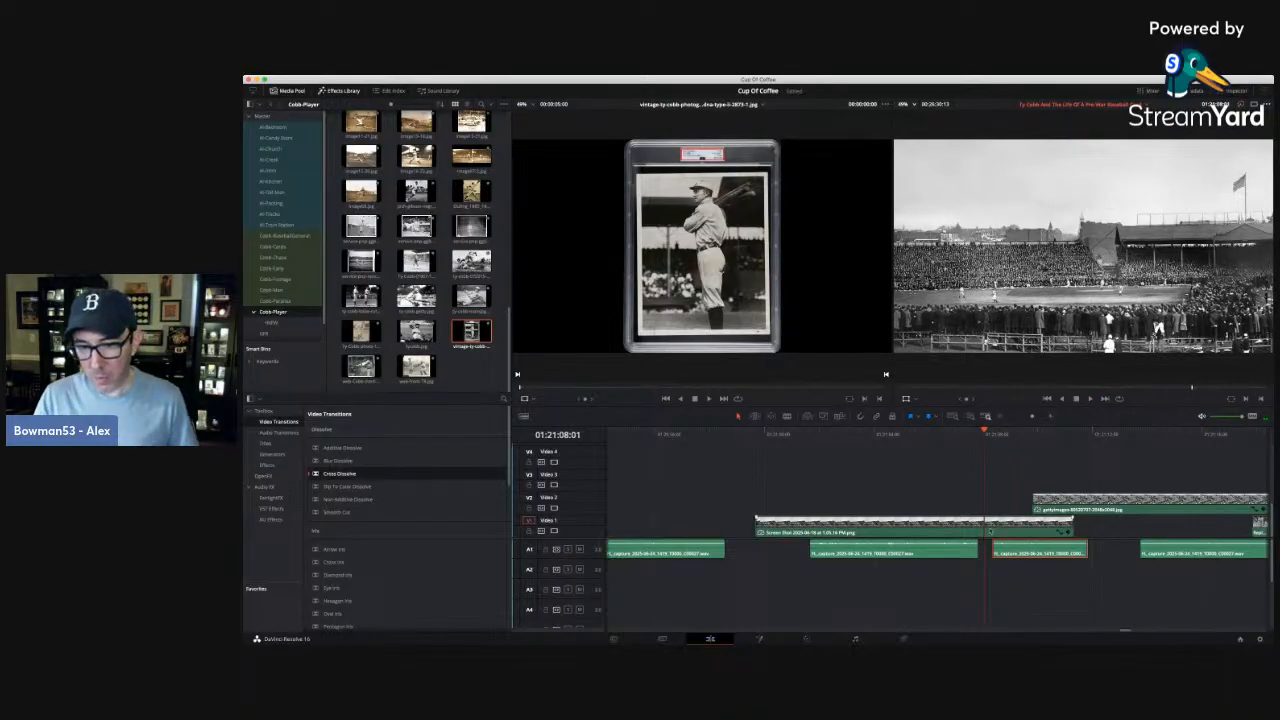
pyautogui.press('super+z')
pyautogui.press('super+z')
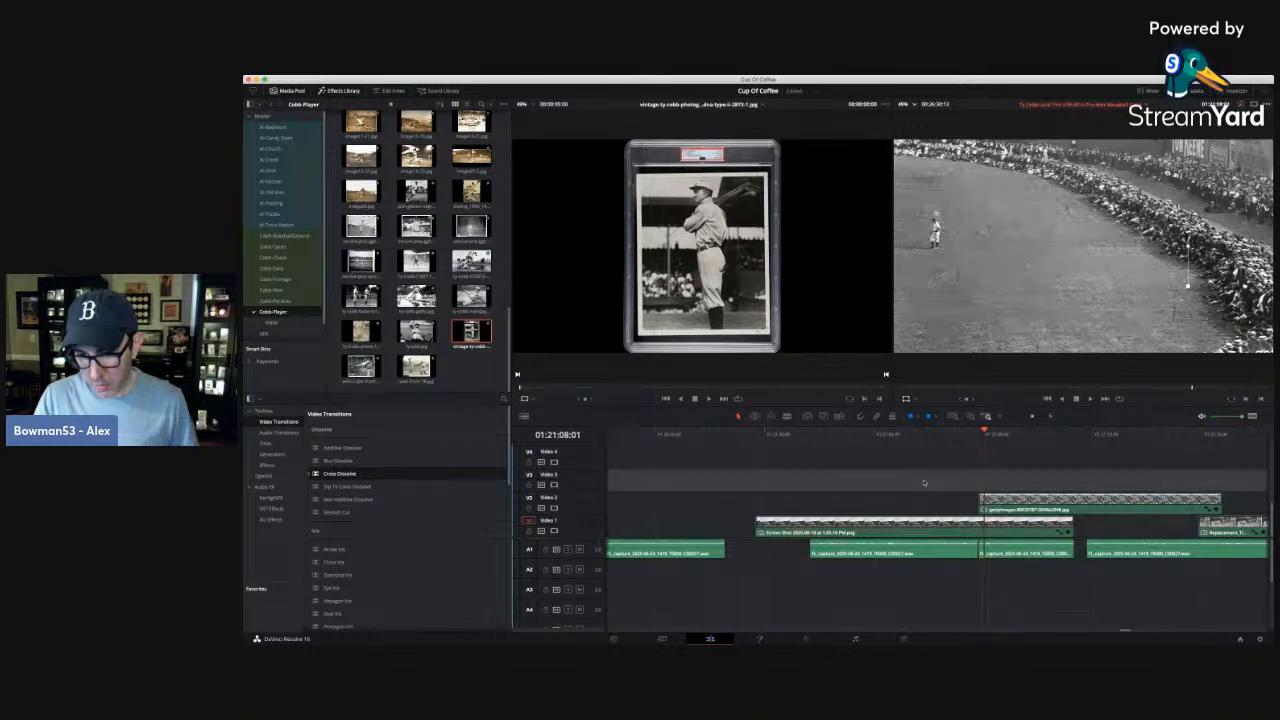
# Replay the ballpark narration and try starting the outfield photo at 01:21:06:02, playing the change to 01:21:12:01.
pyautogui.click(856, 433)
pyautogui.press('space')
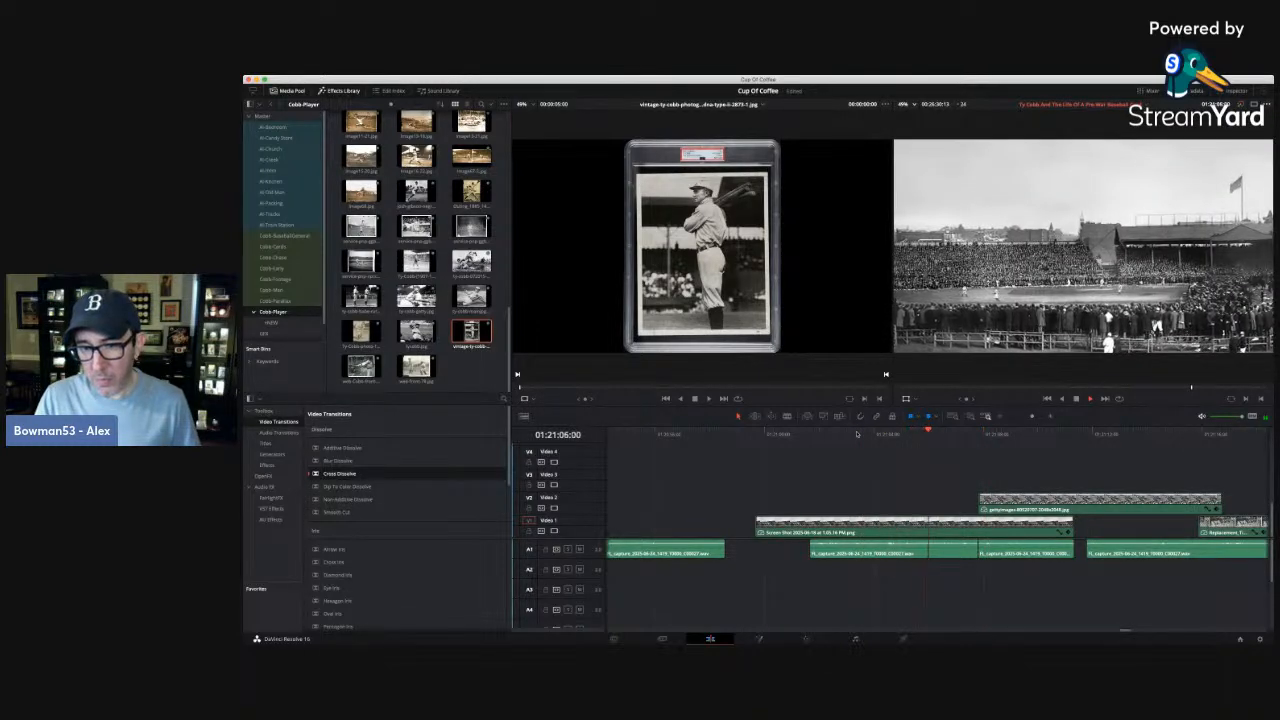
pyautogui.click(887, 433)
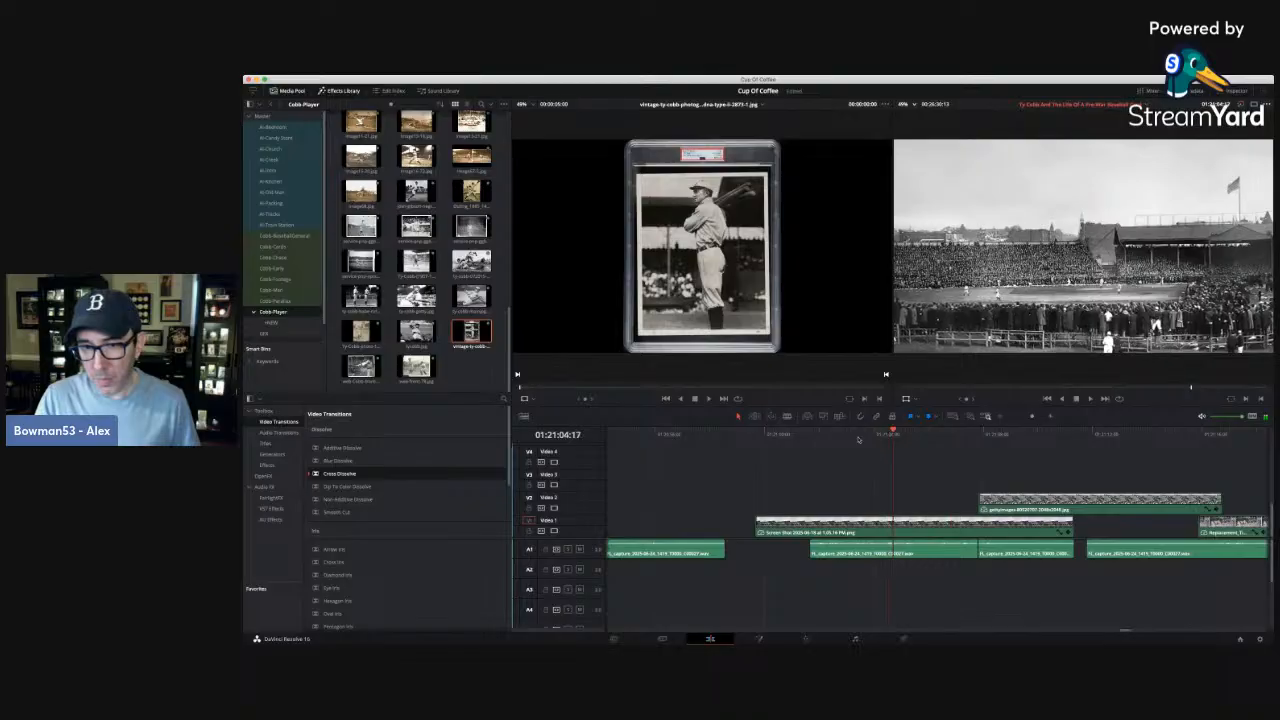
pyautogui.press('space')
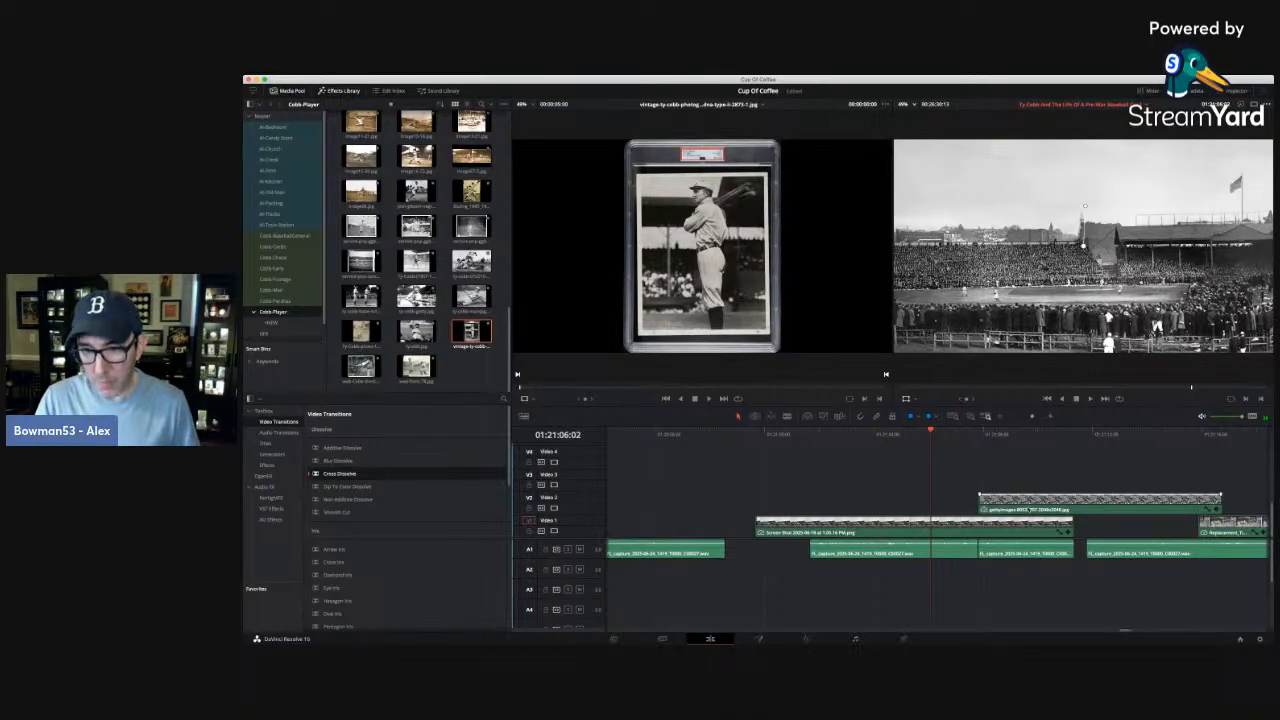
pyautogui.moveTo(1029, 506); pyautogui.dragTo(963, 503)
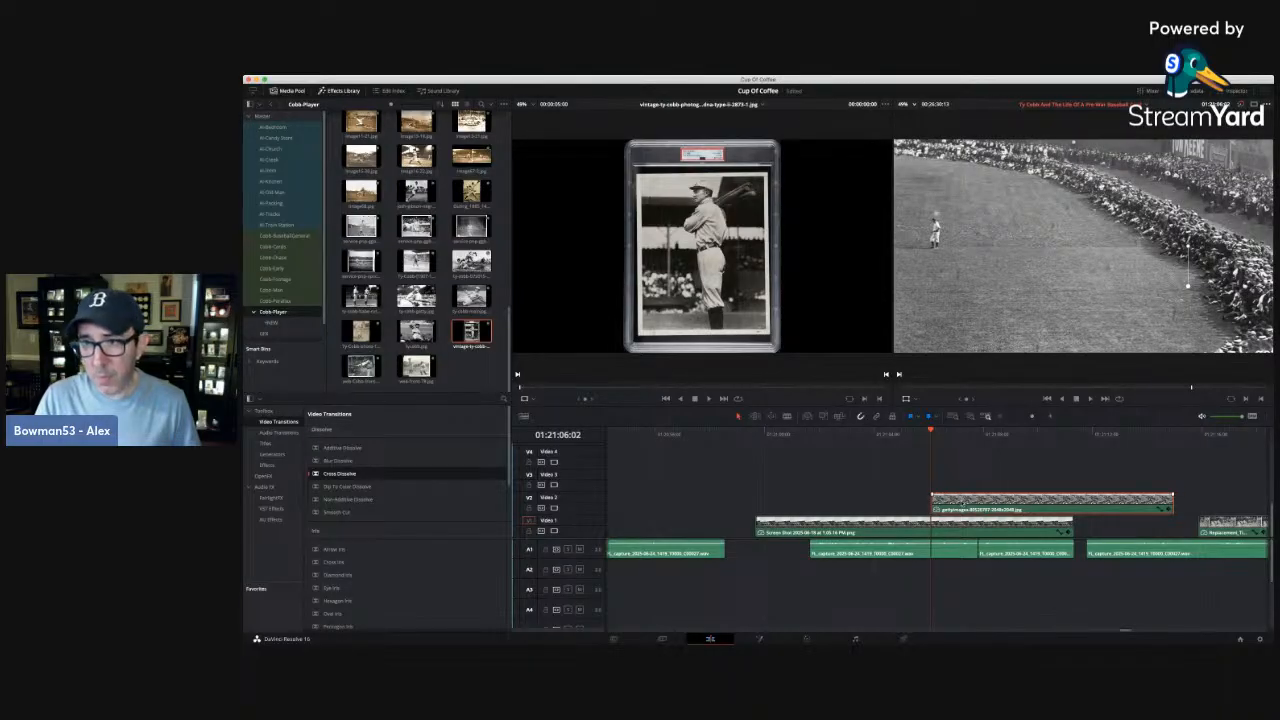
pyautogui.press('space')
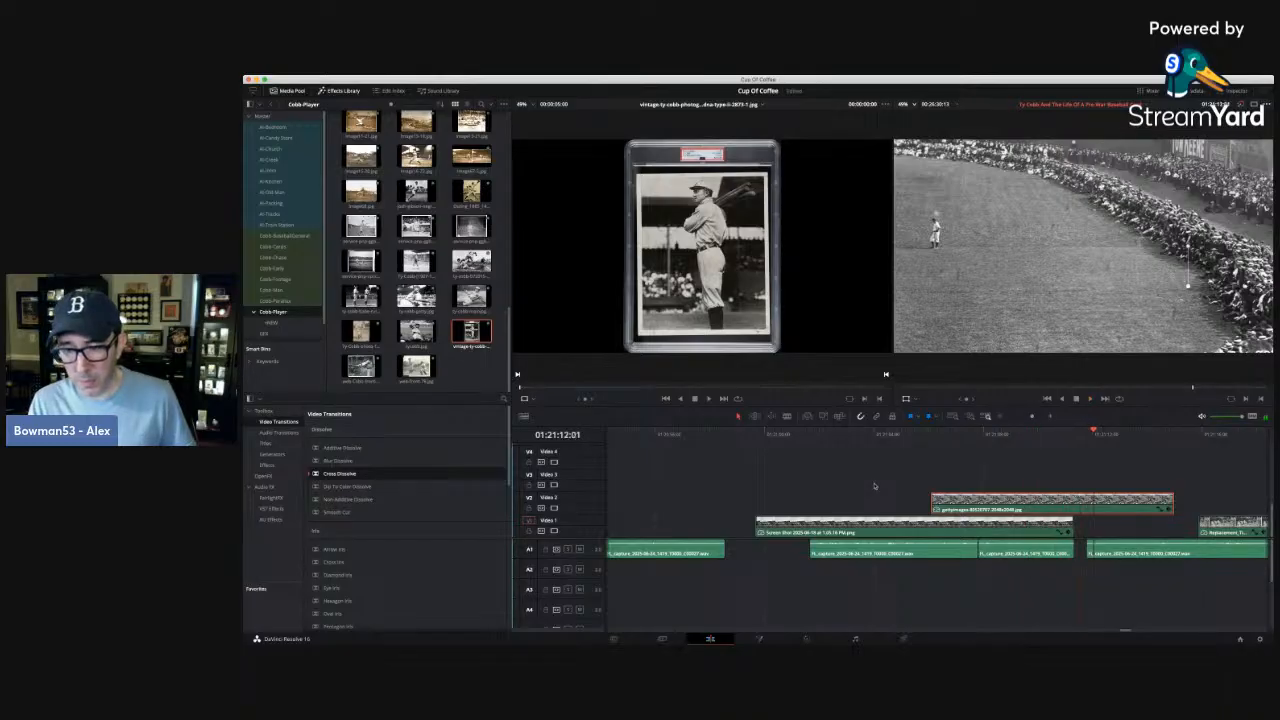
pyautogui.press('super+z')
# Move the outfield photo later, near the end of the ballpark photo, and play it from 01:21:11:08.
pyautogui.moveTo(1042, 508); pyautogui.dragTo(1100, 506)
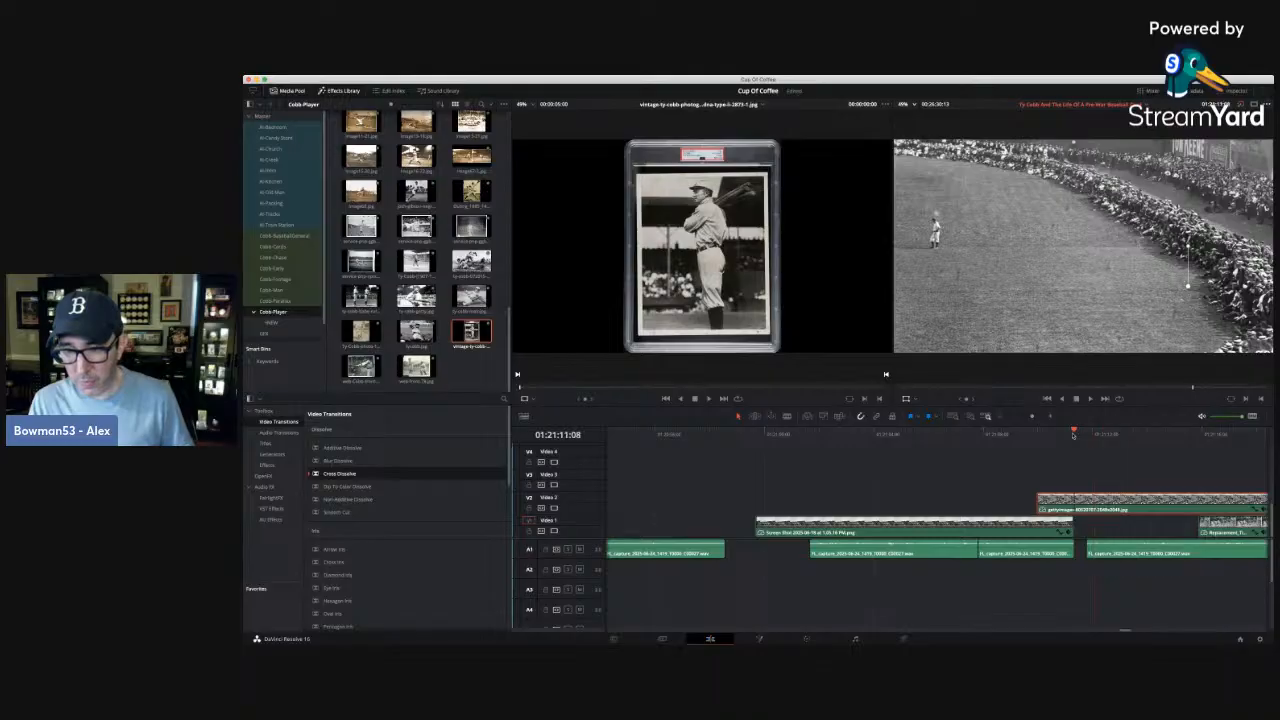
pyautogui.press('space')
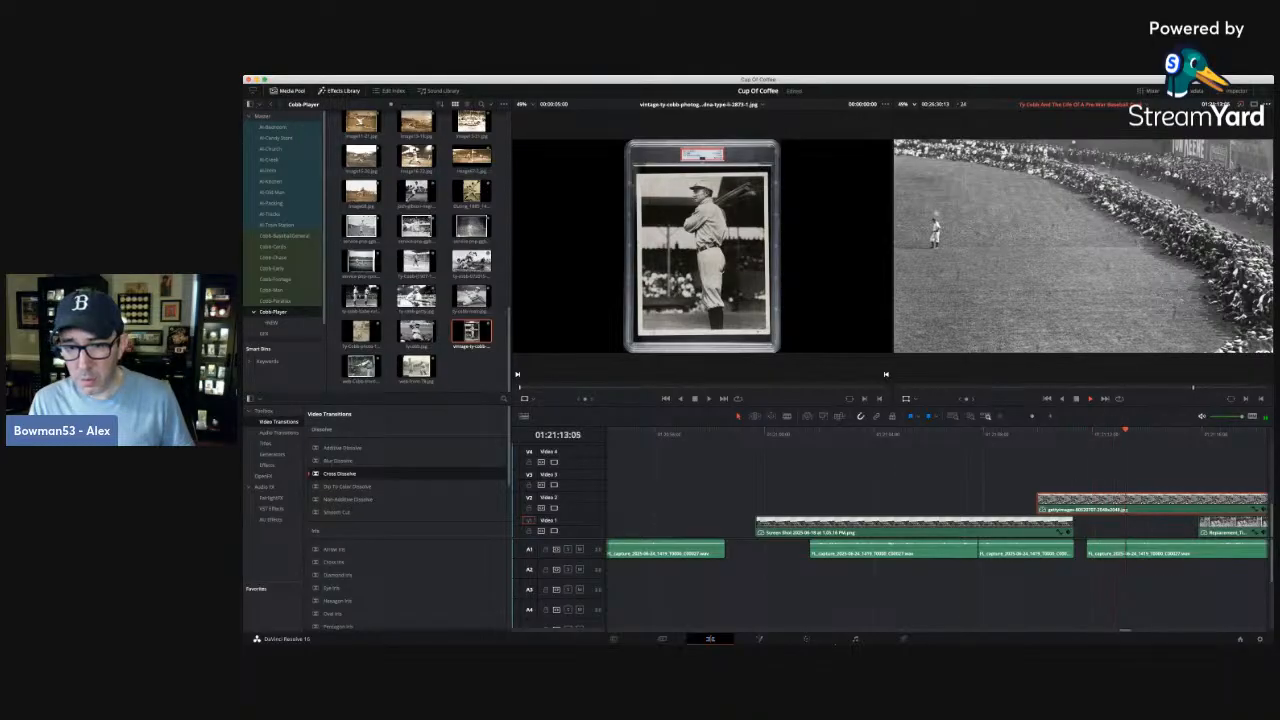
pyautogui.press('space')
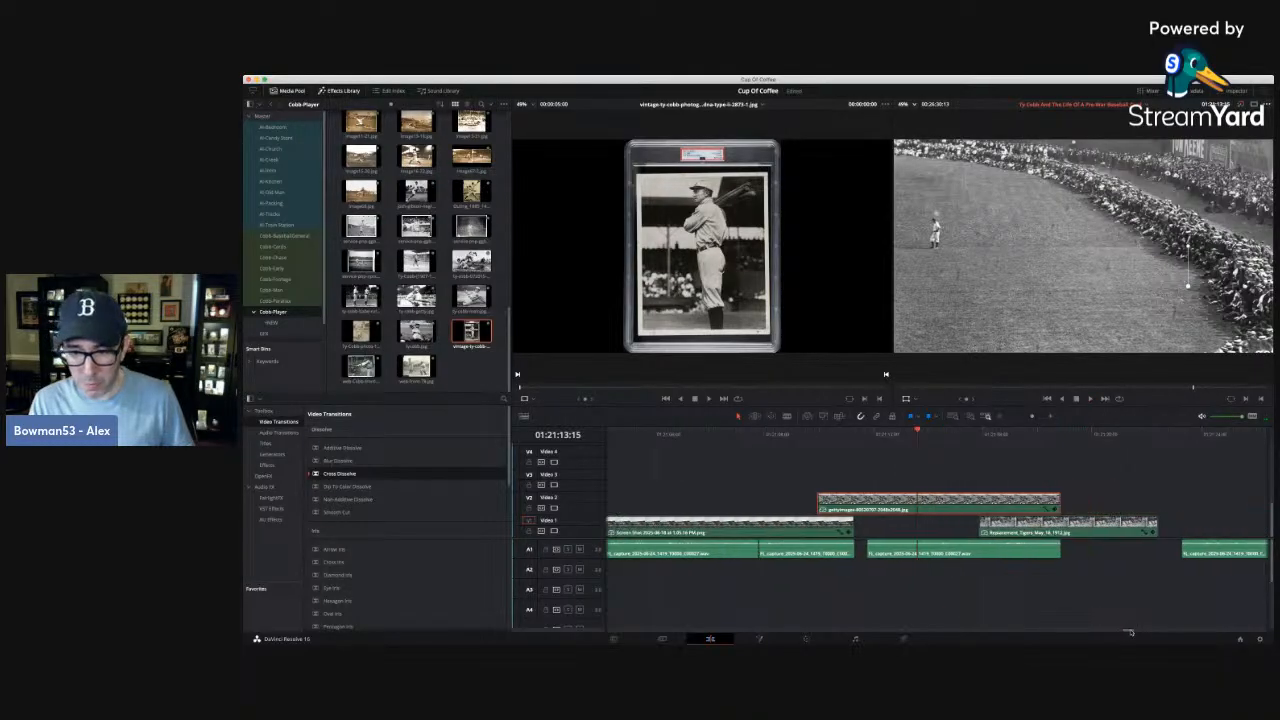
# Trim the outfield photo to fill the gap between the ballpark and dugout photos on Video 1, and play through the cuts.
pyautogui.moveTo(1059, 498); pyautogui.dragTo(978, 498)
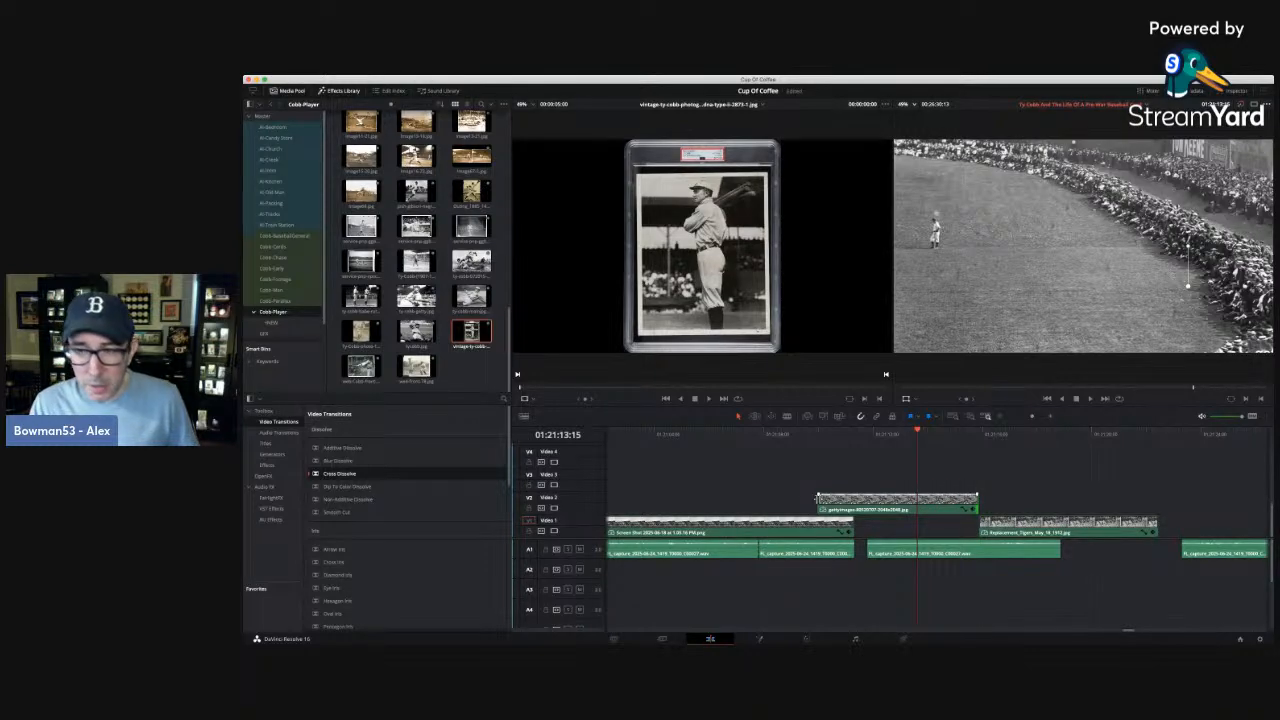
pyautogui.moveTo(818, 498); pyautogui.dragTo(884, 530)
pyautogui.click(801, 434)
pyautogui.press('space')
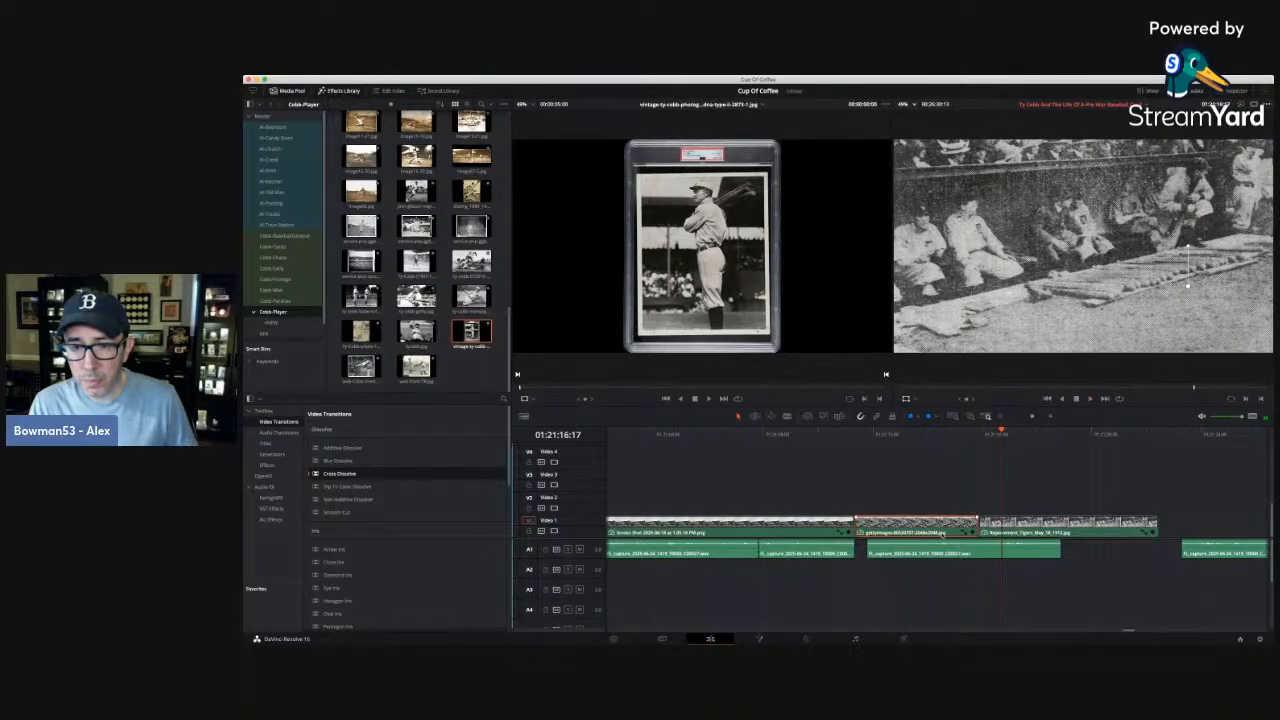
pyautogui.moveTo(930, 527); pyautogui.dragTo(1000, 503)
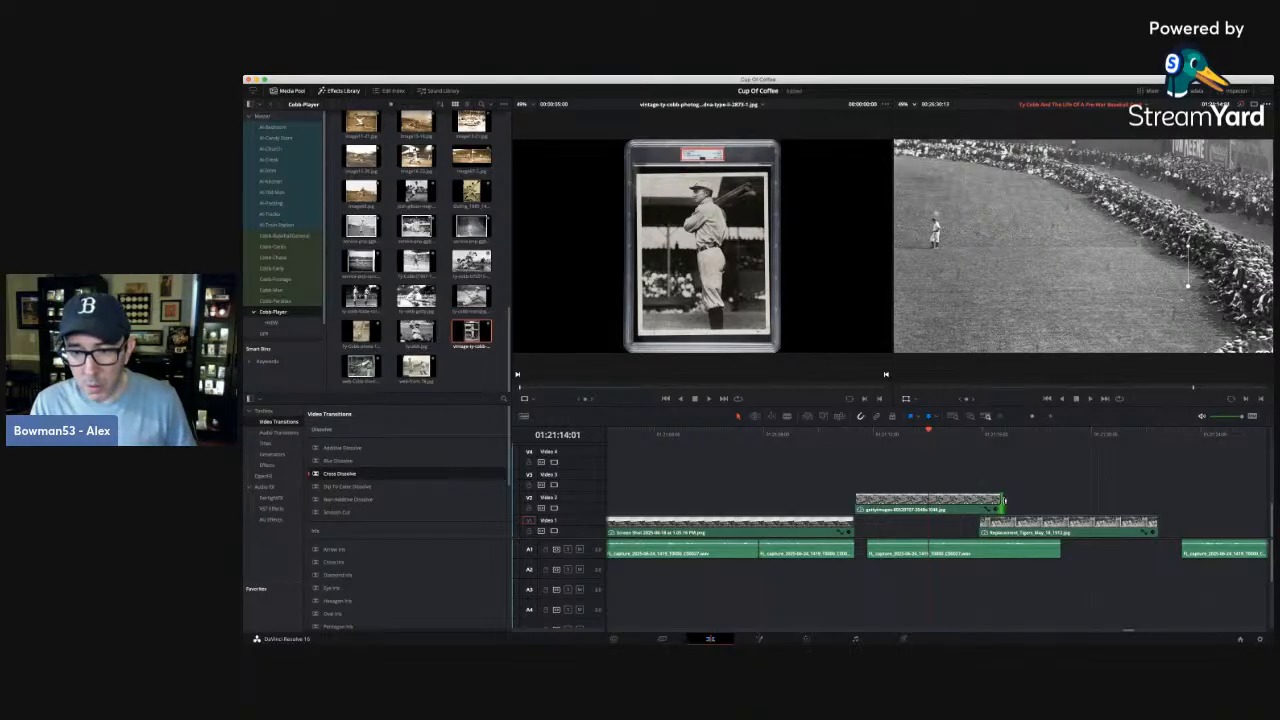
pyautogui.moveTo(1000, 502); pyautogui.dragTo(903, 522)
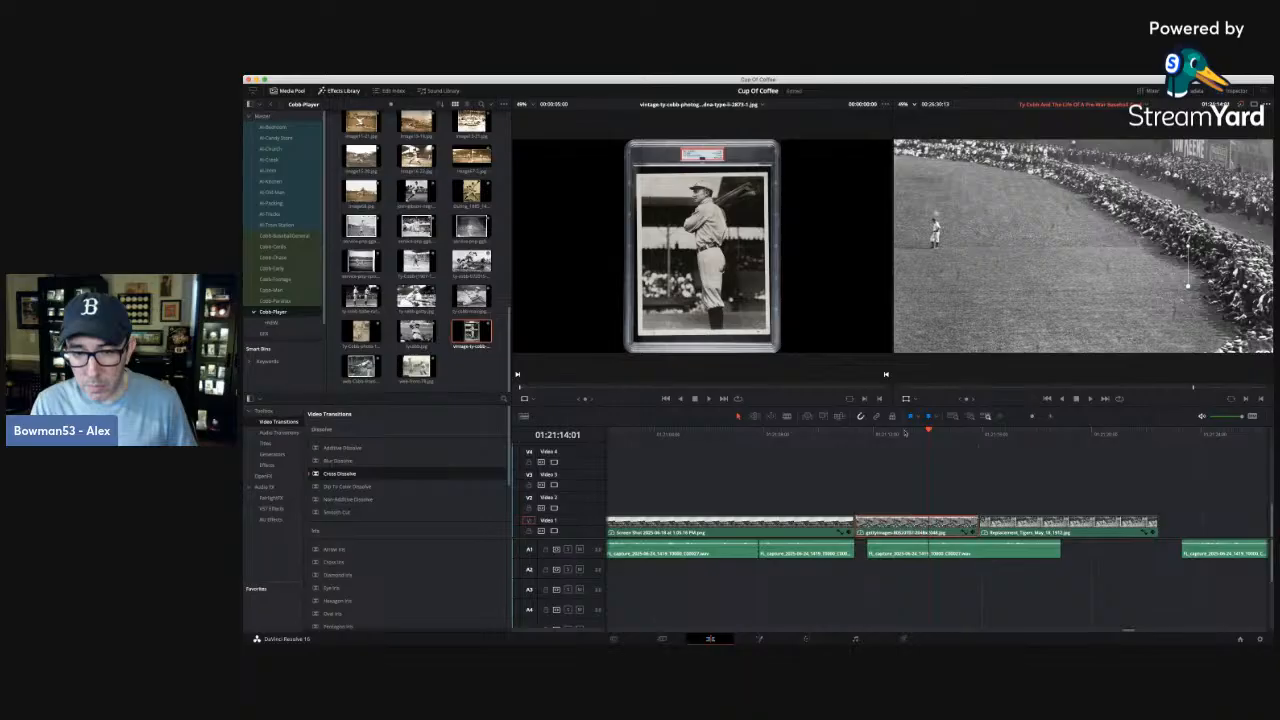
# Animate the outfield photo with zoom and position keyframes, zooming in to about 2.28 and reframing the fielder at 01:21:15:20.
pyautogui.click(1236, 91)
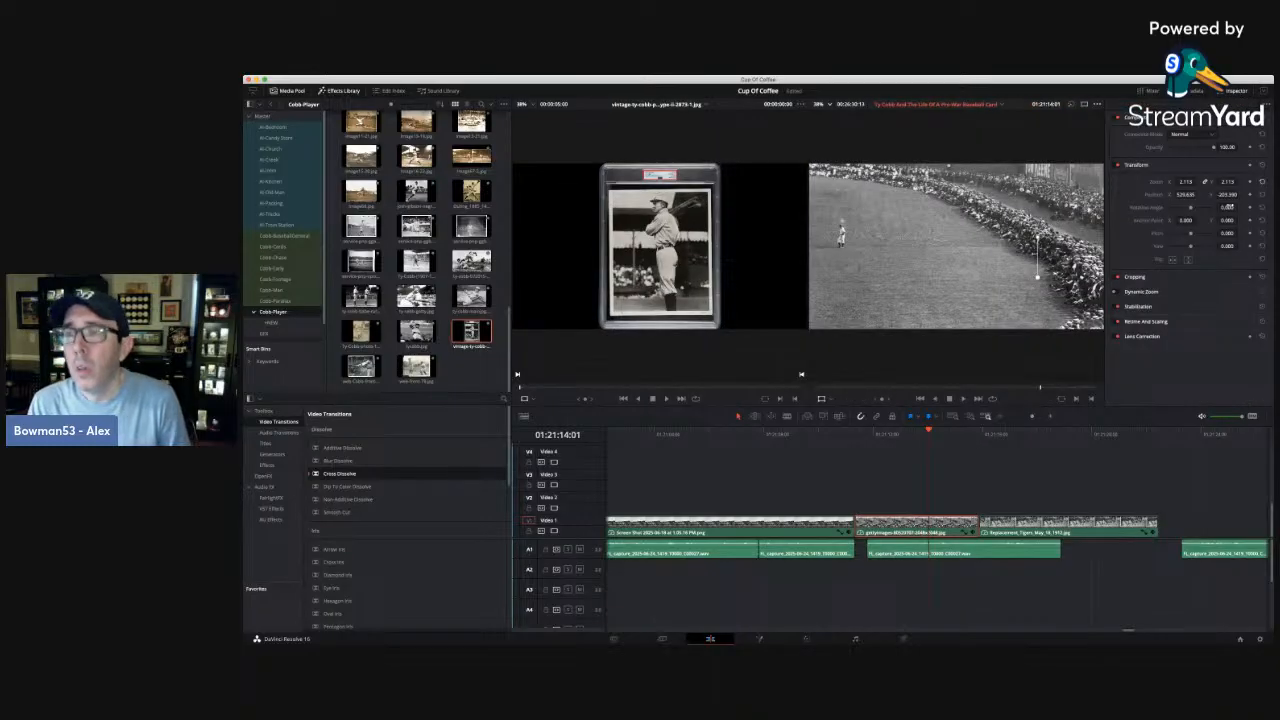
pyautogui.press('Up')
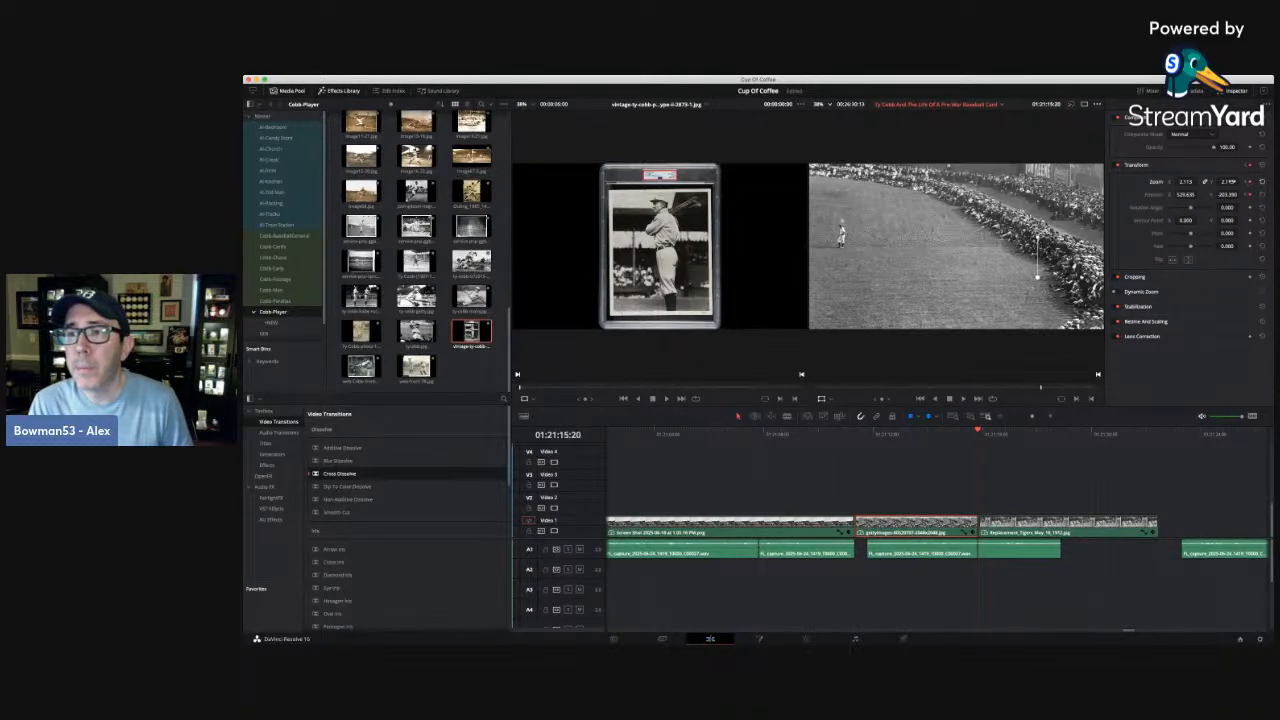
pyautogui.moveTo(1227, 182); pyautogui.dragTo(1242, 195)
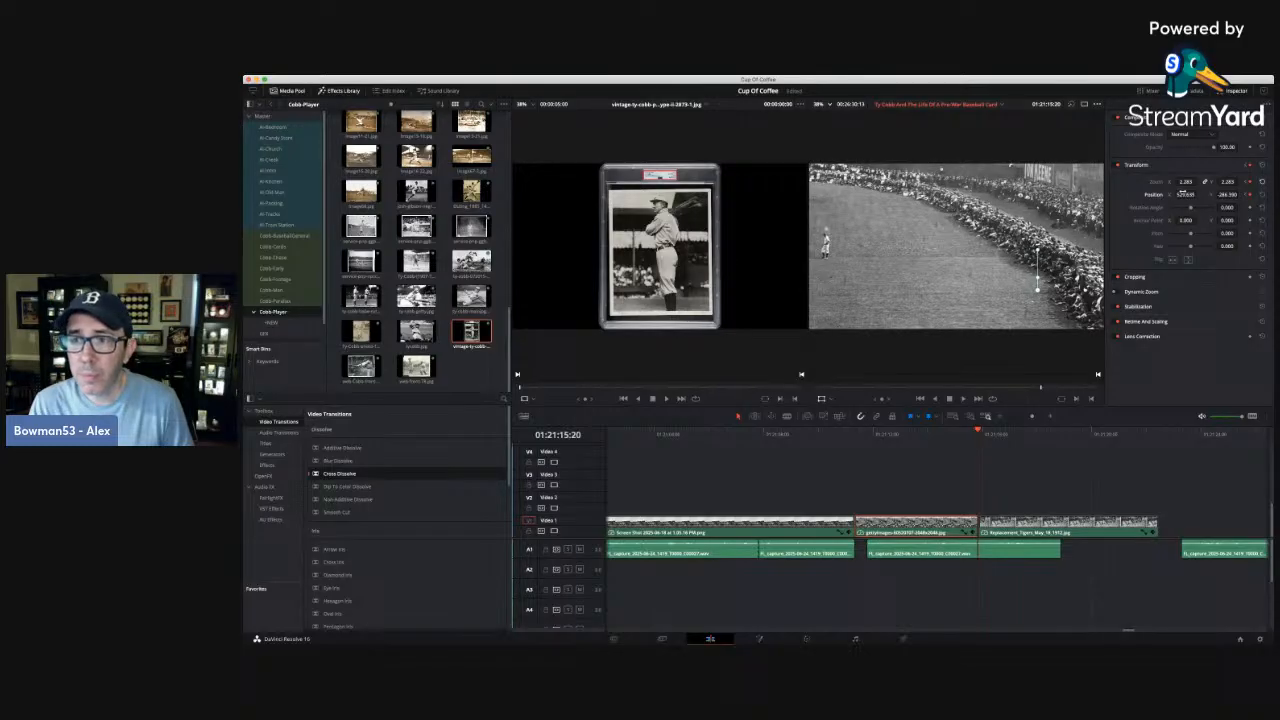
pyautogui.moveTo(1185, 194); pyautogui.dragTo(1193, 194)
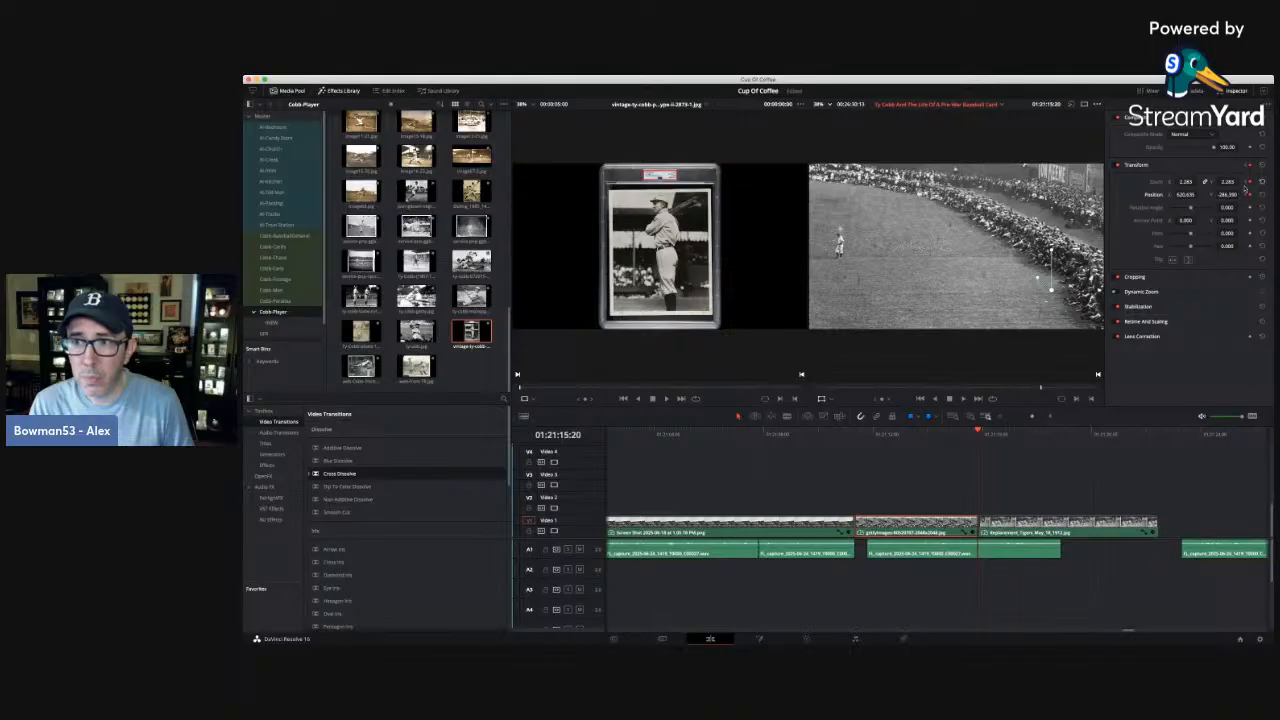
# Play the end of the outfield photo, move the dugout photo about half a second later, and extend the outfield photo to meet it.
pyautogui.press('Up')
pyautogui.press('space')
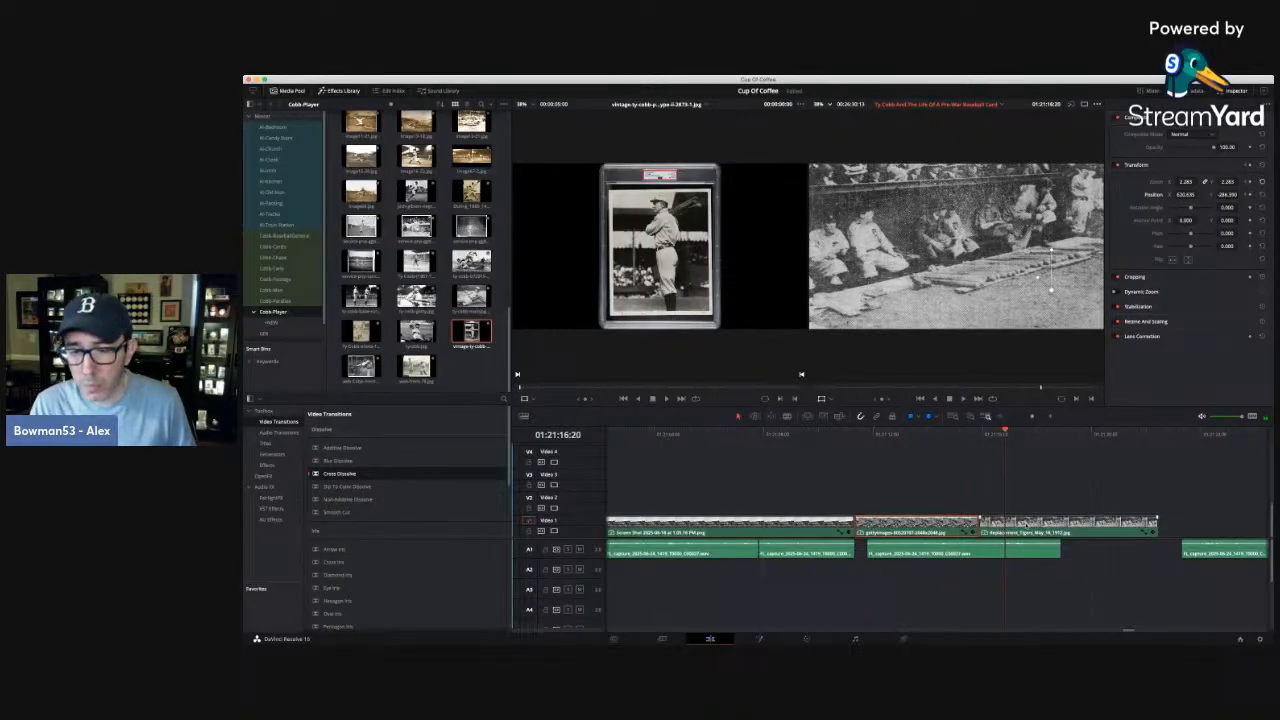
pyautogui.moveTo(1026, 526); pyautogui.dragTo(990, 524)
pyautogui.click(987, 533)
pyautogui.click(985, 519)
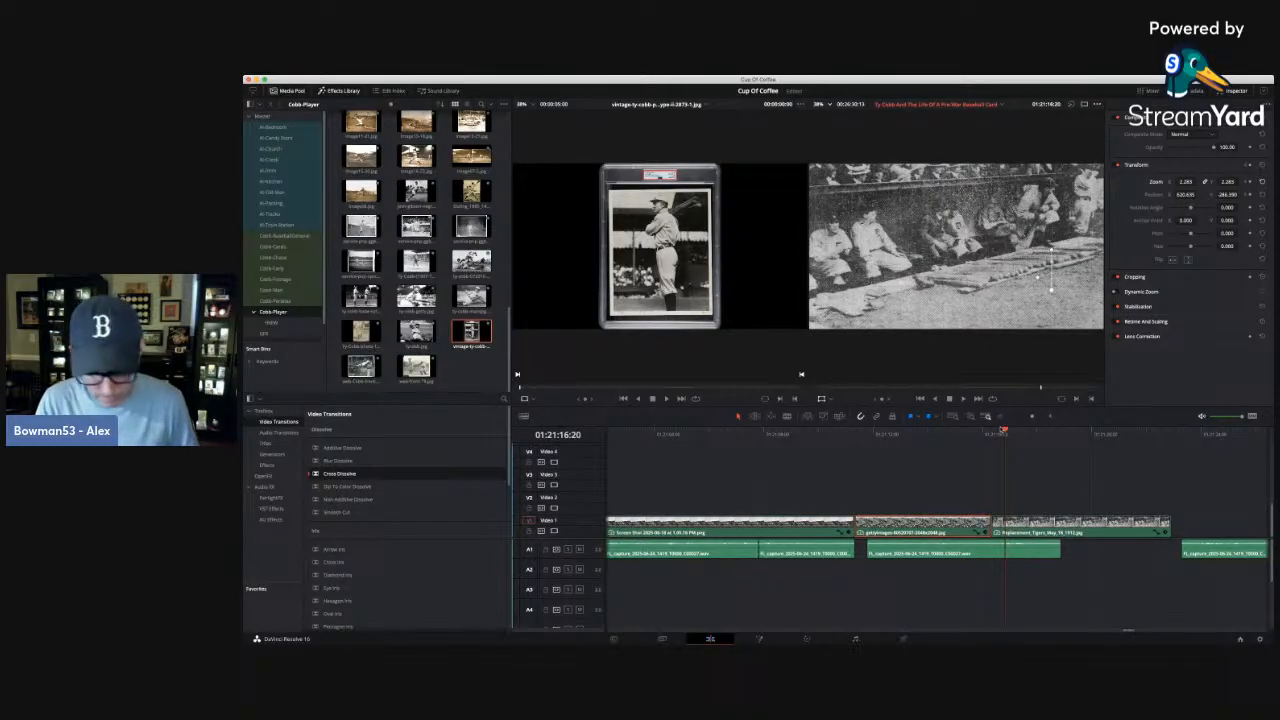
# Set the outfield photo's zoom to about 2.45 and X position to about 747 at 01:21:16:07, and play it from 01:21:11:08.
pyautogui.moveTo(1004, 430); pyautogui.dragTo(999, 430)
pyautogui.press('Left')
pyautogui.press('Left')
pyautogui.press('Left')
pyautogui.press('Left')
pyautogui.press('Left')
pyautogui.press('Left')
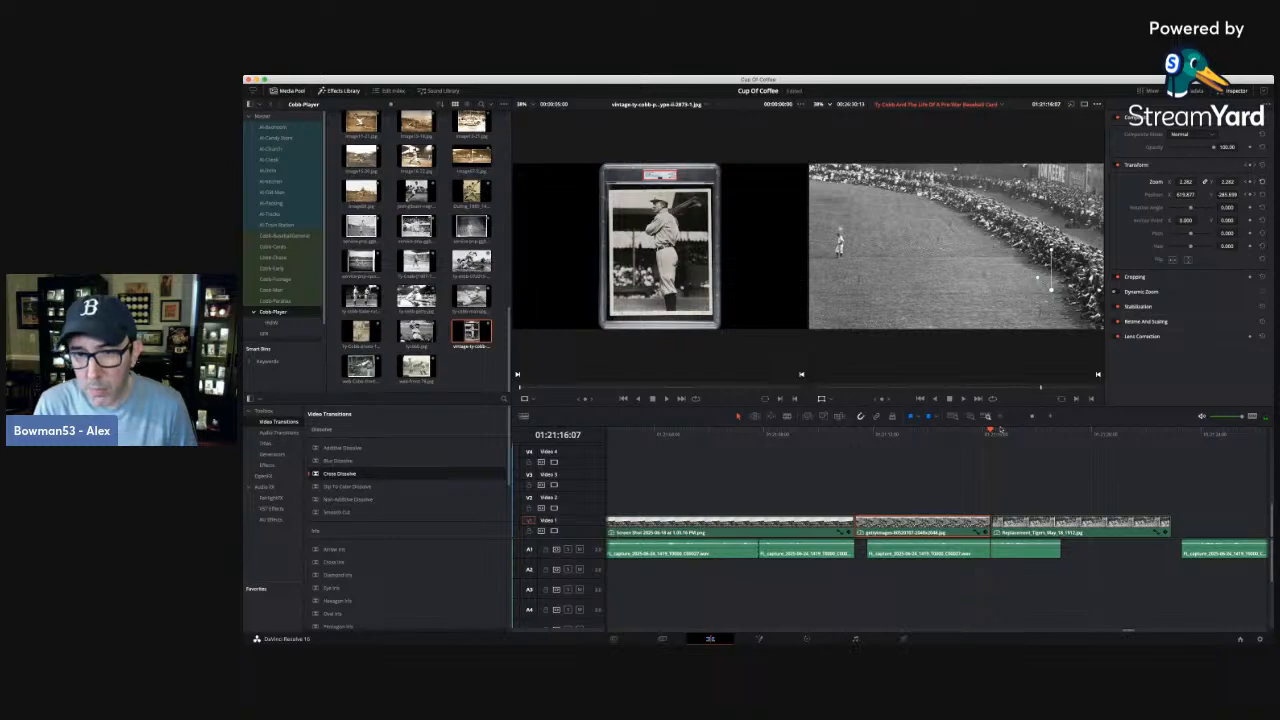
pyautogui.press('Left')
pyautogui.press('Left')
pyautogui.press('Left')
pyautogui.press('Left')
pyautogui.press('Left')
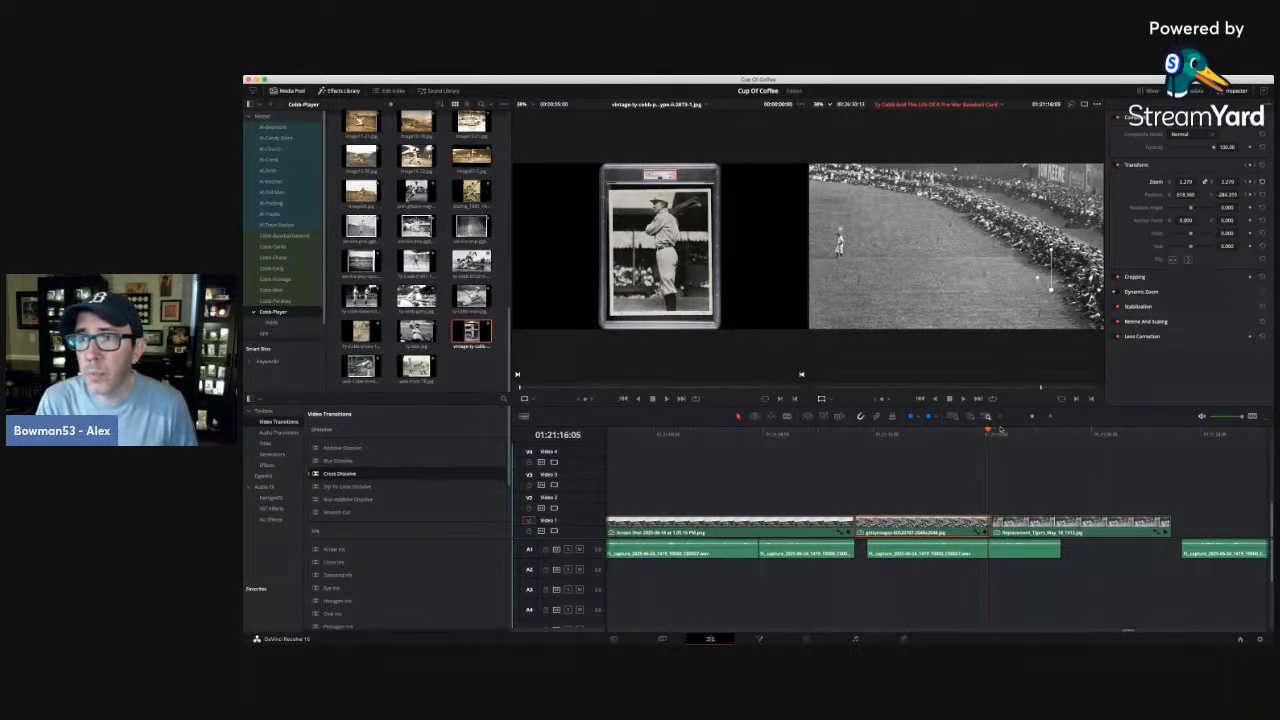
pyautogui.press('Right')
pyautogui.press('Right')
pyautogui.press('Right')
pyautogui.press('Right')
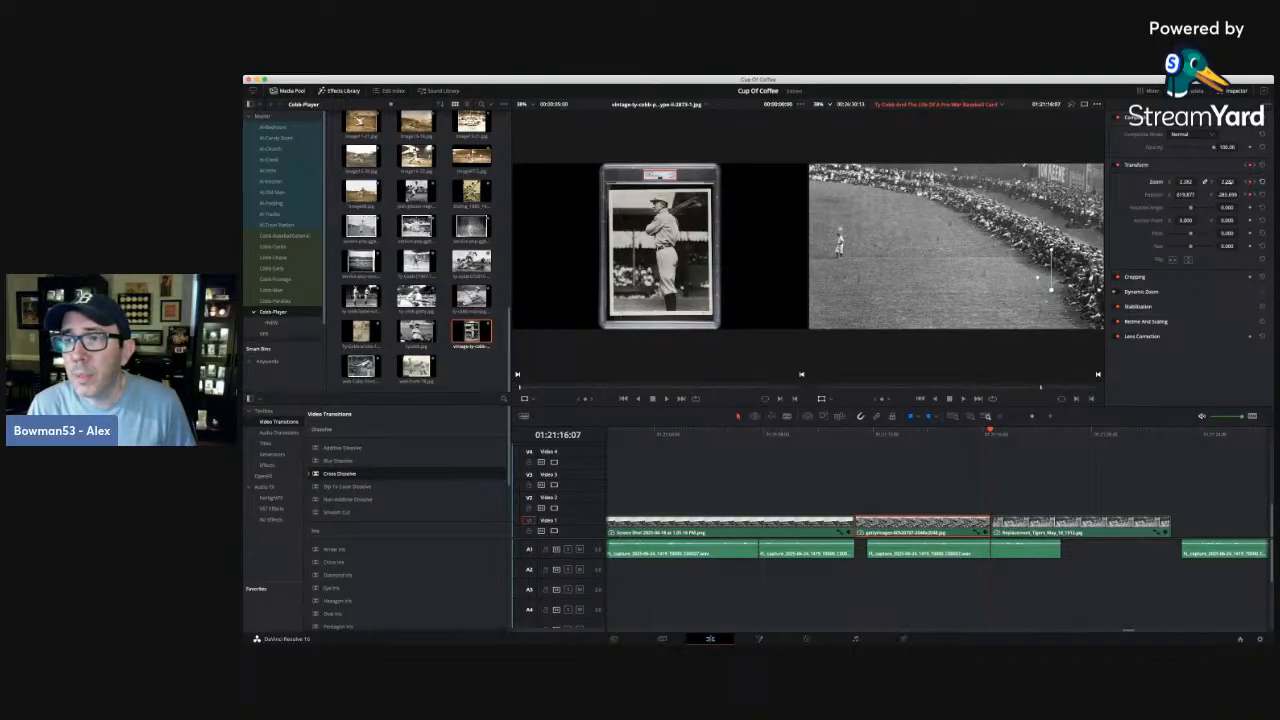
pyautogui.moveTo(1225, 182); pyautogui.dragTo(1198, 195)
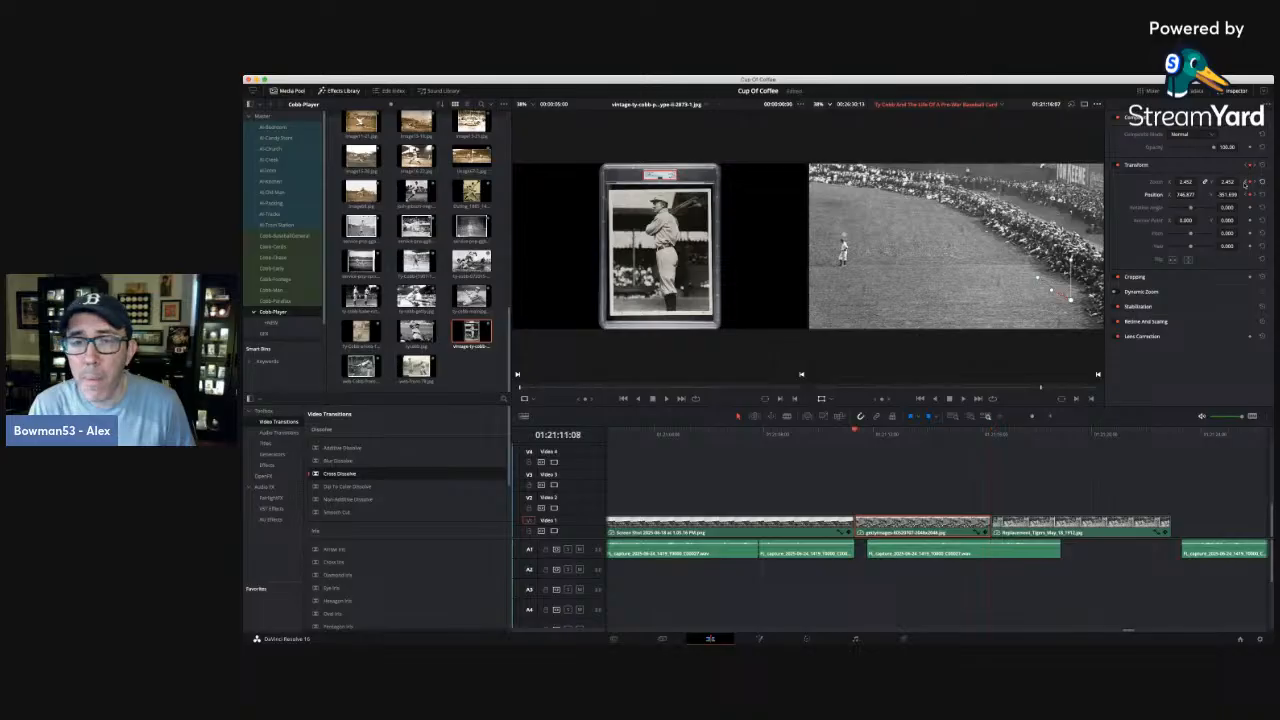
pyautogui.press('space')
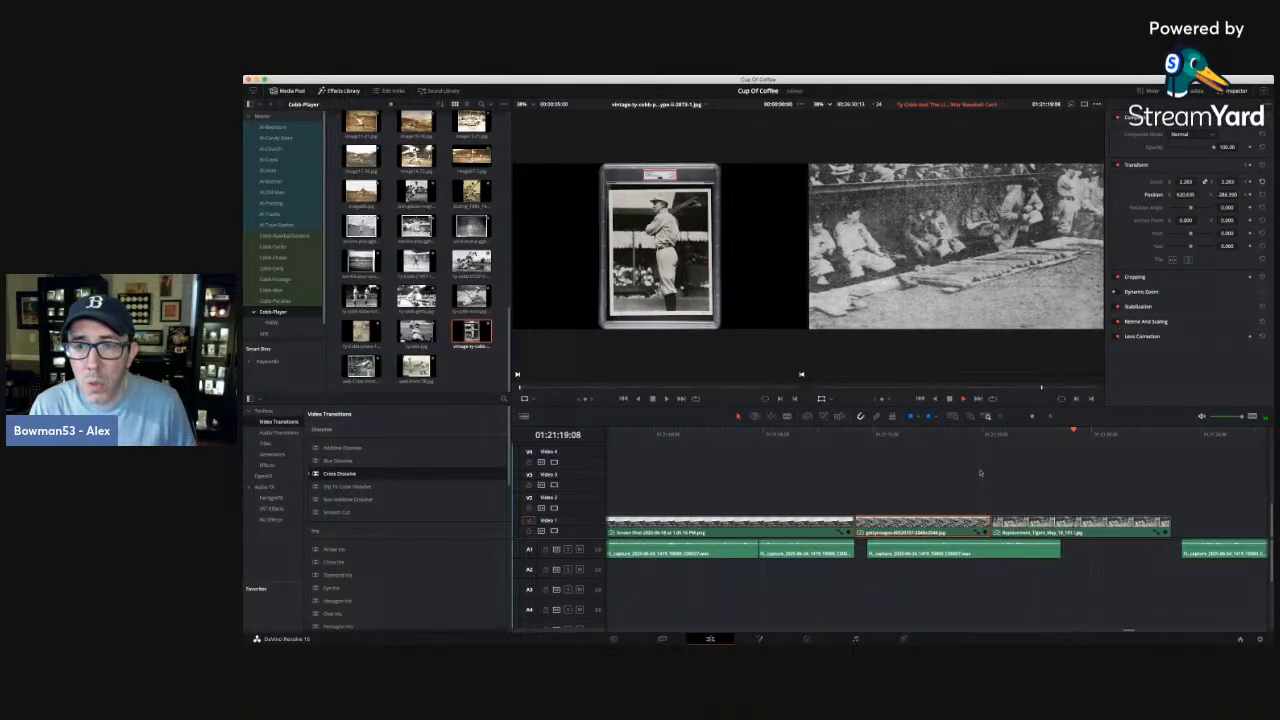
# Move the next narration clip on A1 about four seconds earlier, just after the preceding narration, and play it under the dugout photo.
pyautogui.click(1182, 433)
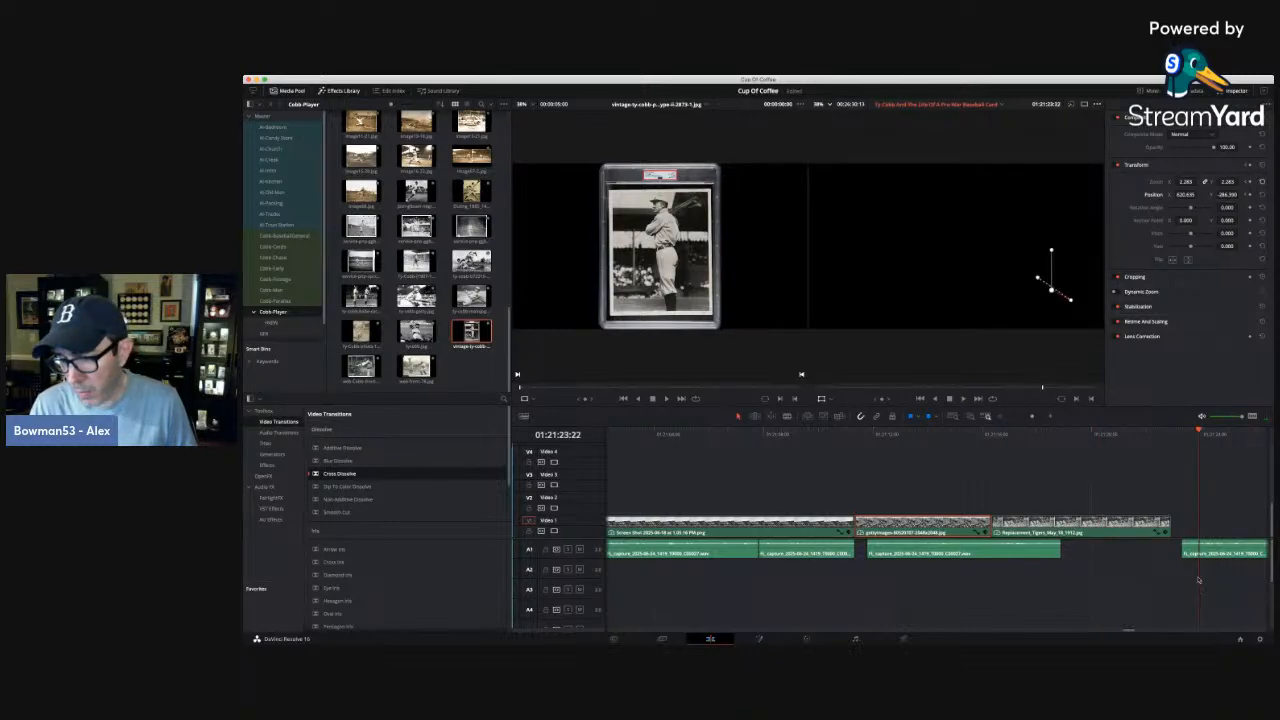
pyautogui.moveTo(1183, 548); pyautogui.dragTo(1073, 550)
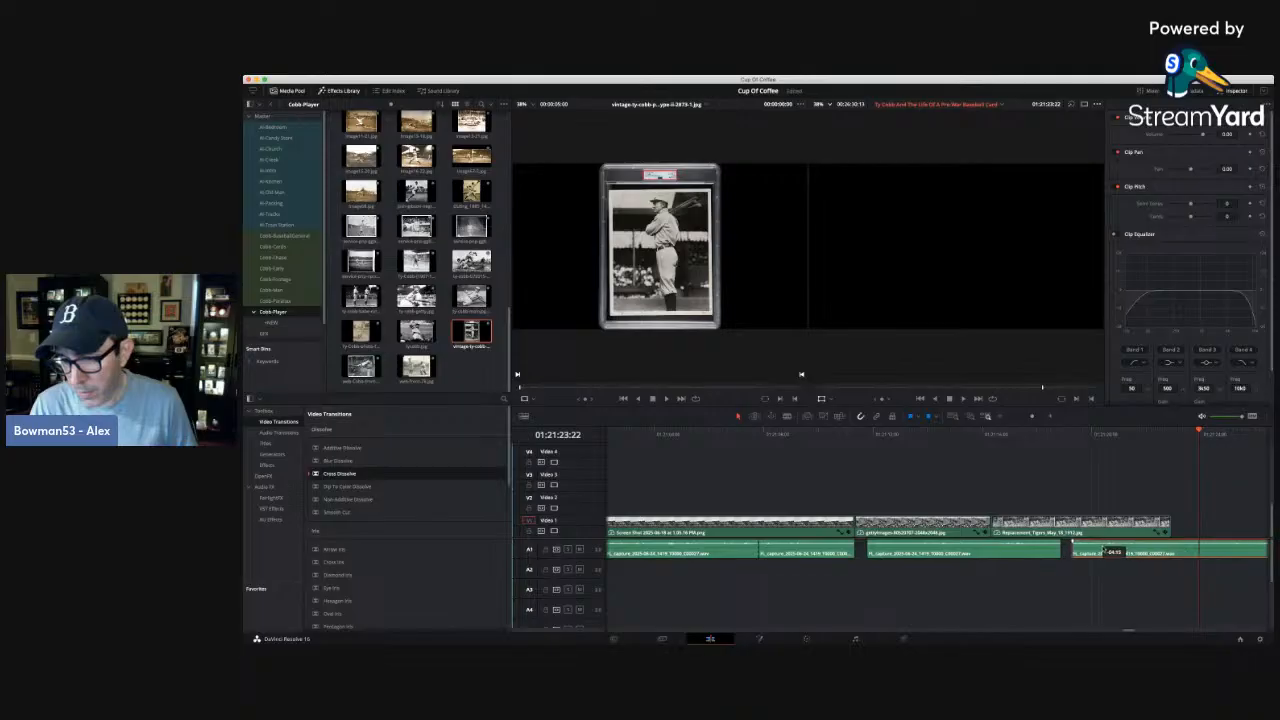
pyautogui.click(1030, 432)
pyautogui.press('space')
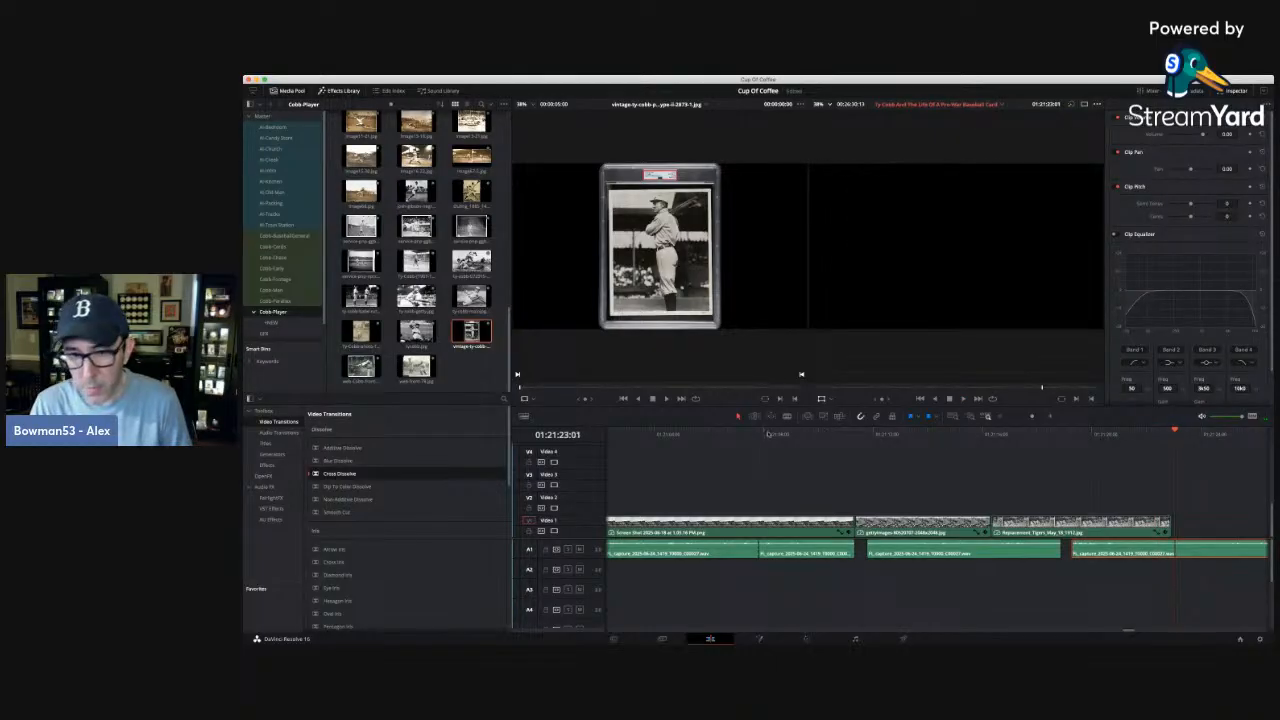
# Split the narration clip on A1 at 01:21:23:00 and extend the end of the dugout photo slightly past the cut.
pyautogui.click(791, 420)
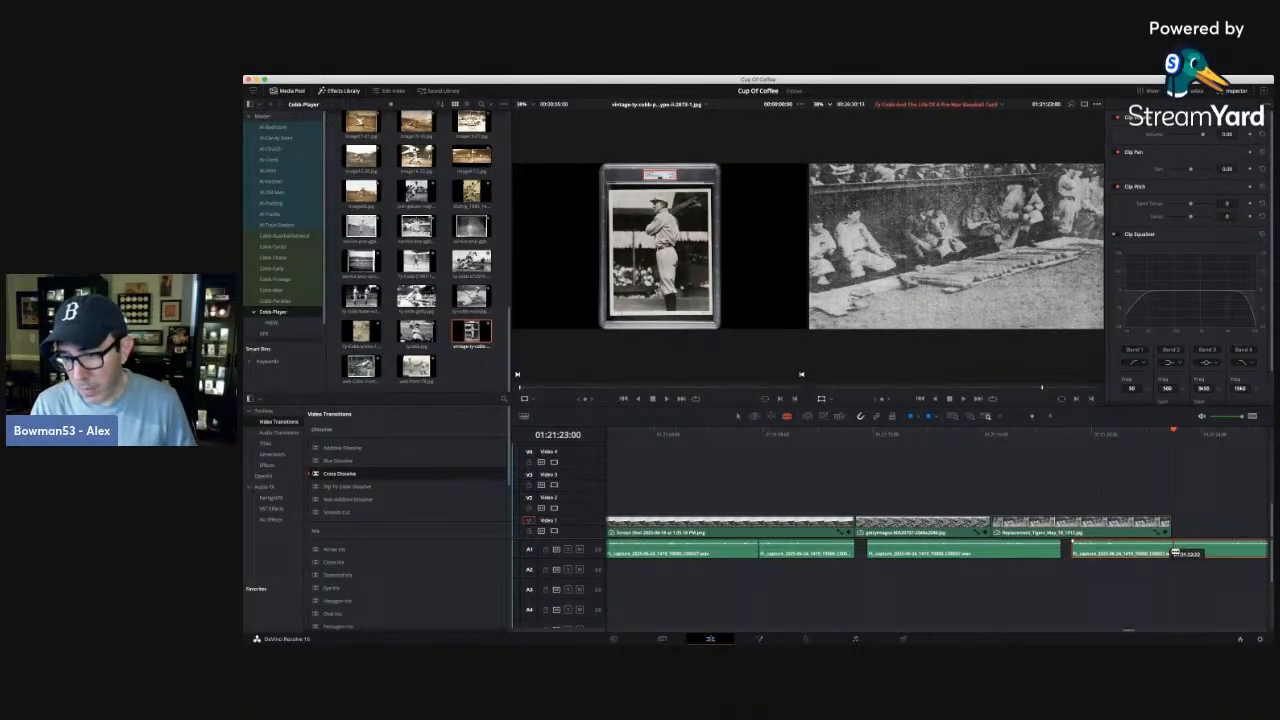
pyautogui.click(1176, 553)
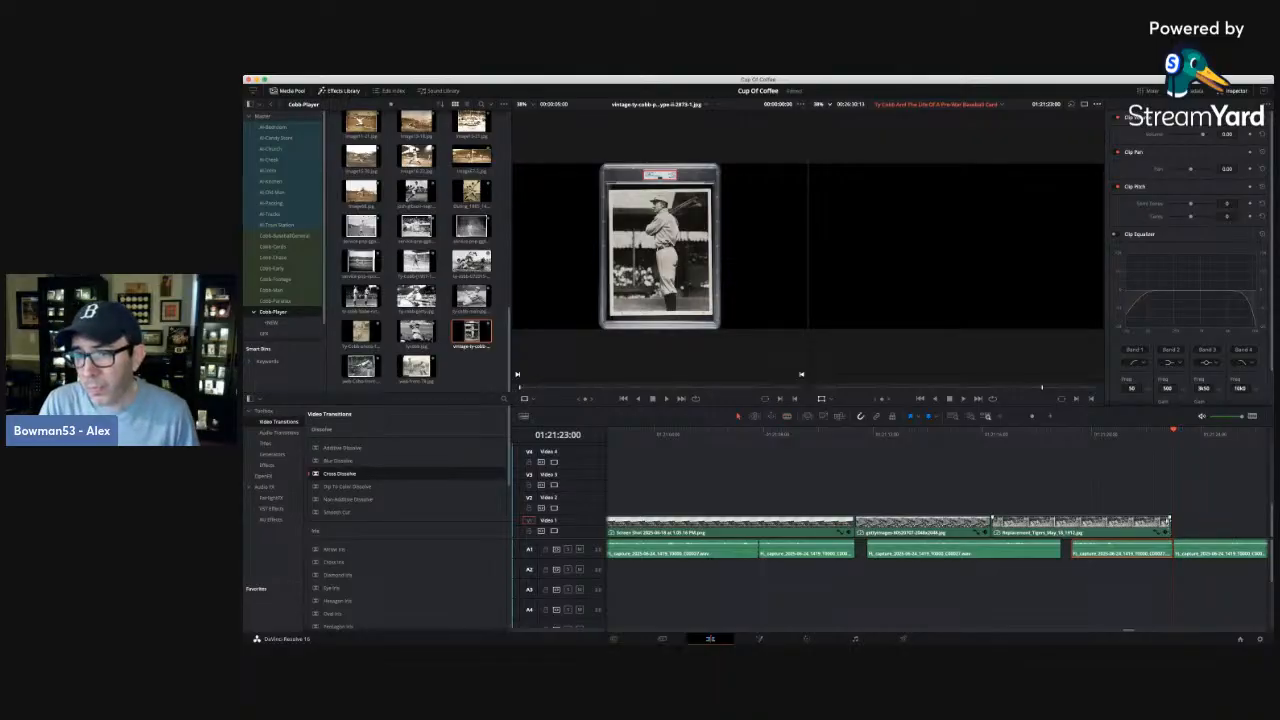
pyautogui.press('a')
pyautogui.moveTo(1170, 524); pyautogui.dragTo(1187, 535)
pyautogui.click(1182, 532)
pyautogui.click(1183, 518)
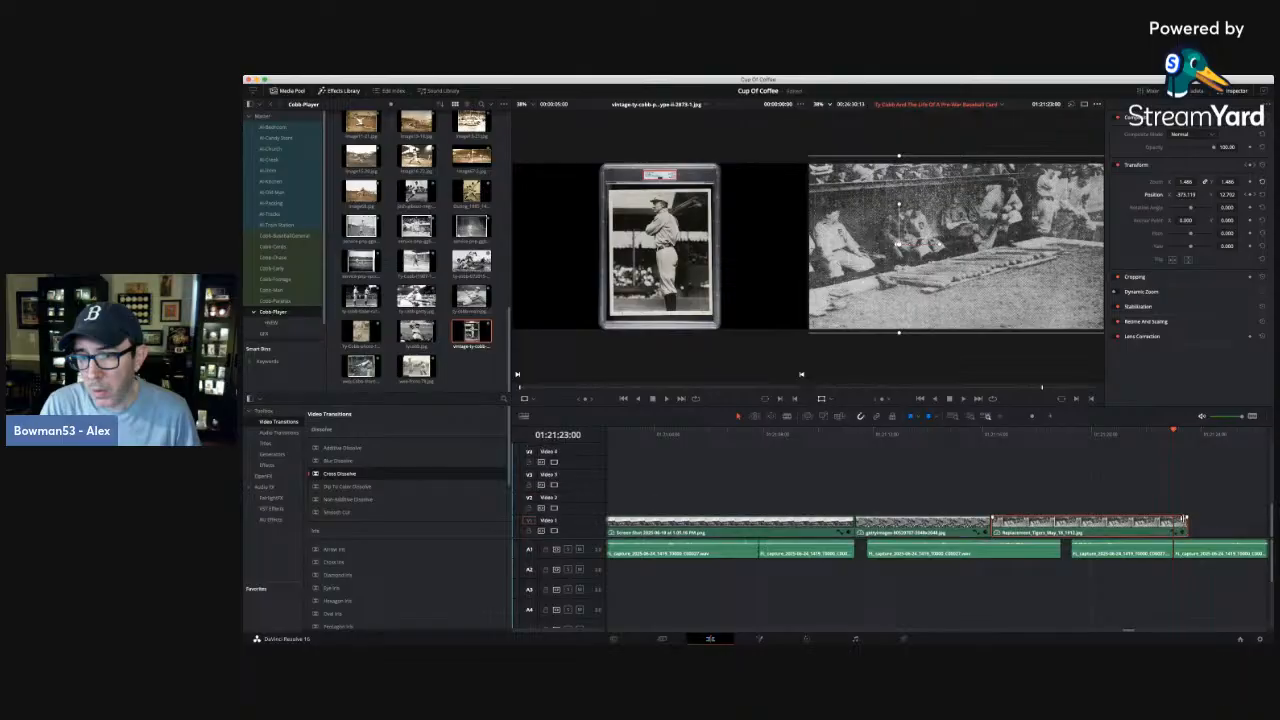
# Play on to 01:21:24:16 and shift the start of the narration after the split to that time, leaving a pause.
pyautogui.press('space')
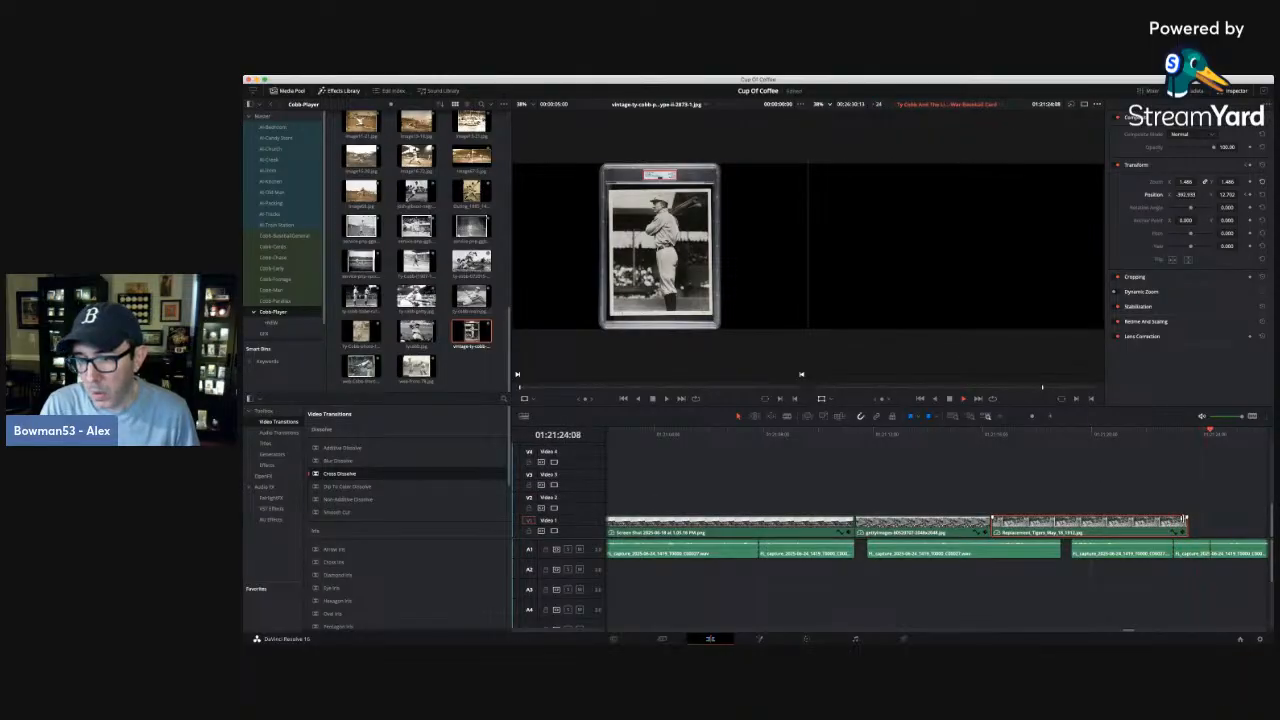
pyautogui.press('space')
pyautogui.press('Left')
pyautogui.press('Left')
pyautogui.press('Left')
pyautogui.press('Left')
pyautogui.press('Left')
pyautogui.press('Left')
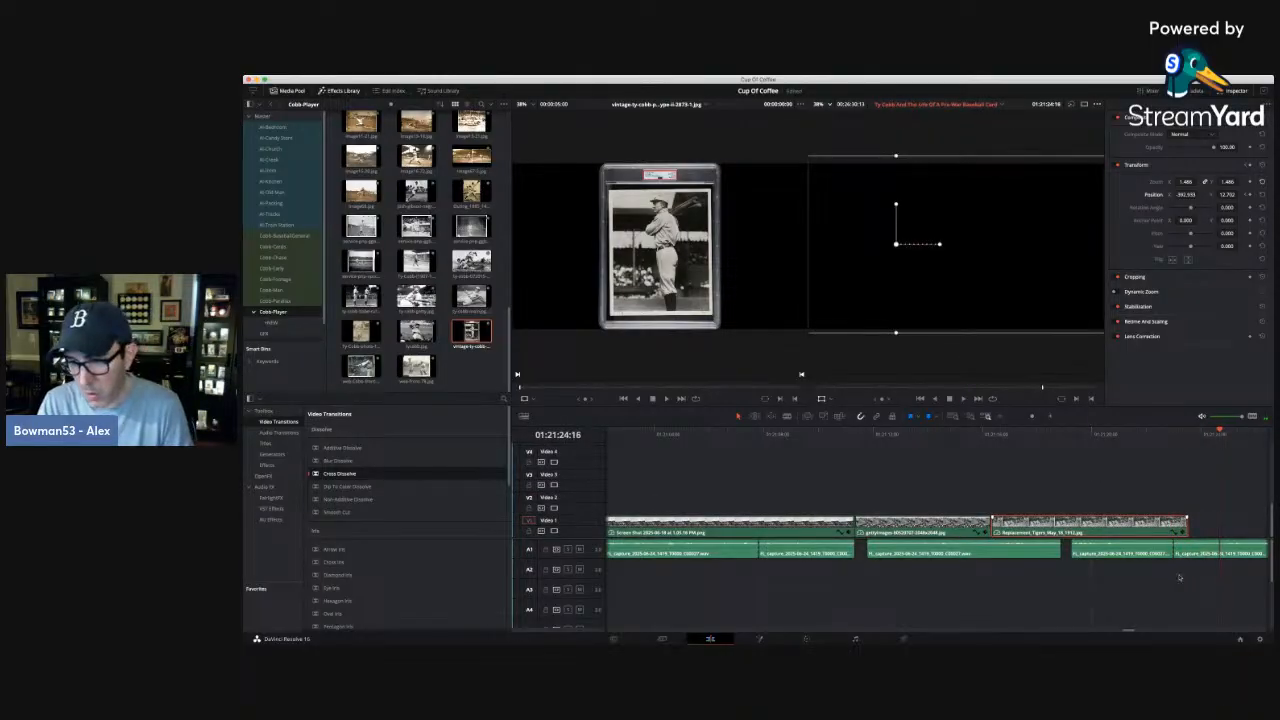
pyautogui.click(1177, 548)
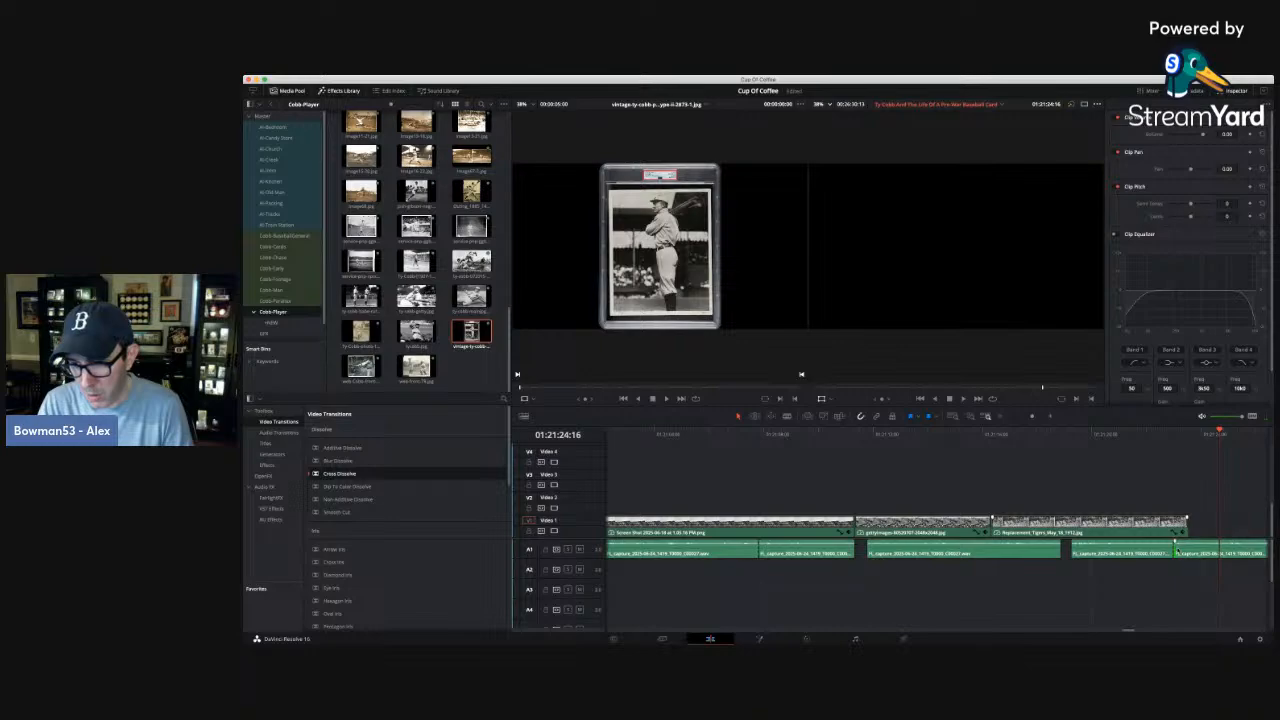
pyautogui.moveTo(1175, 546); pyautogui.dragTo(1220, 547)
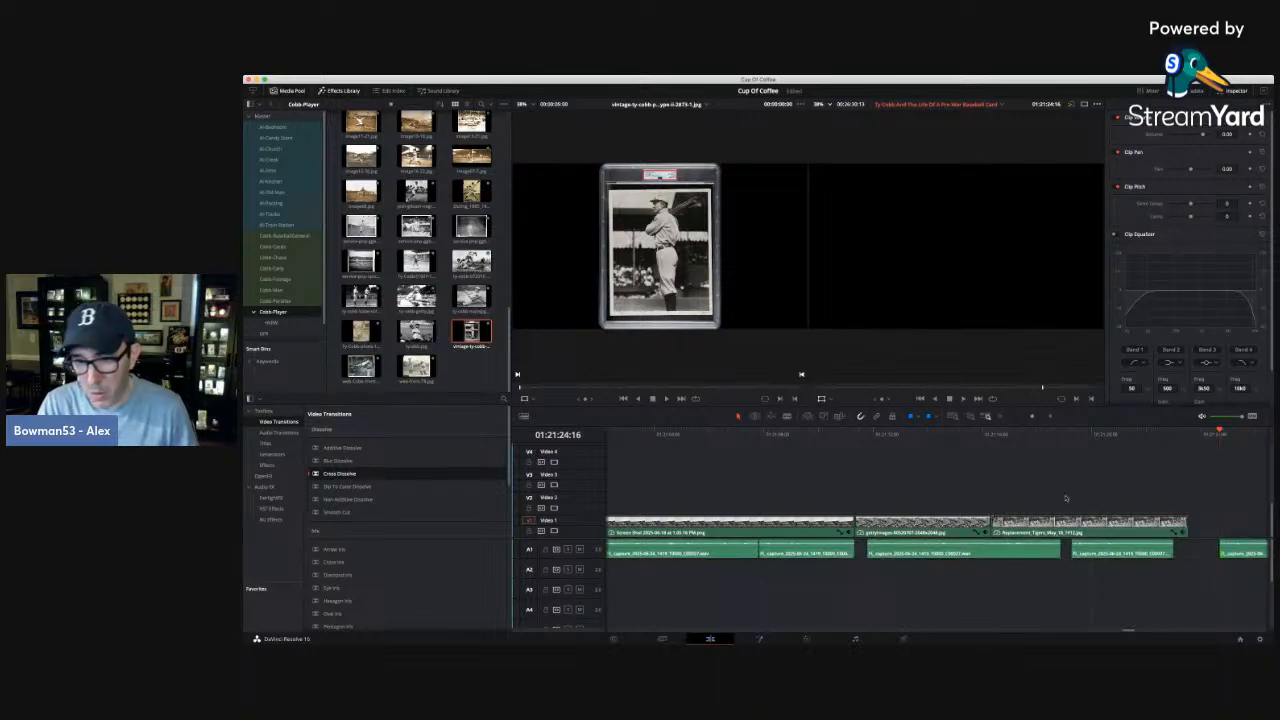
# Play the ballpark-to-dugout passage, move the short narration clip under the dugout photo slightly later, and replay from about 01:21:14:18.
pyautogui.click(807, 433)
pyautogui.press('space')
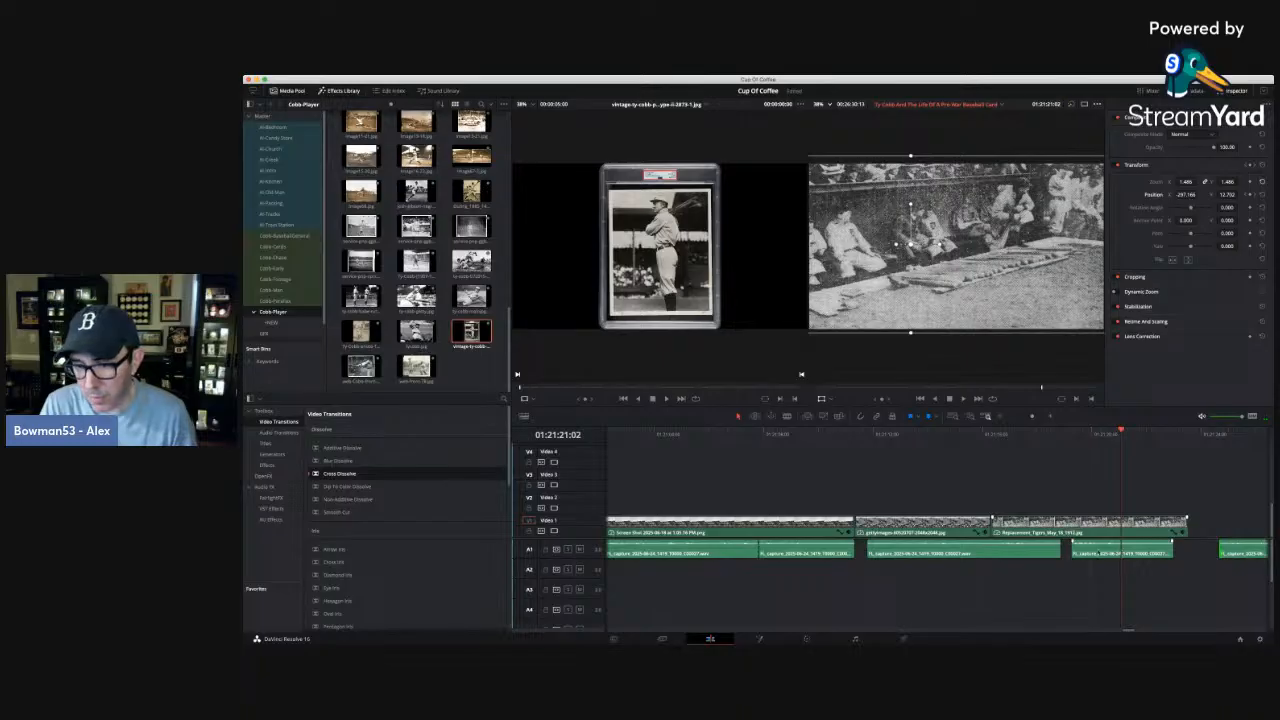
pyautogui.moveTo(1098, 552); pyautogui.dragTo(1113, 555)
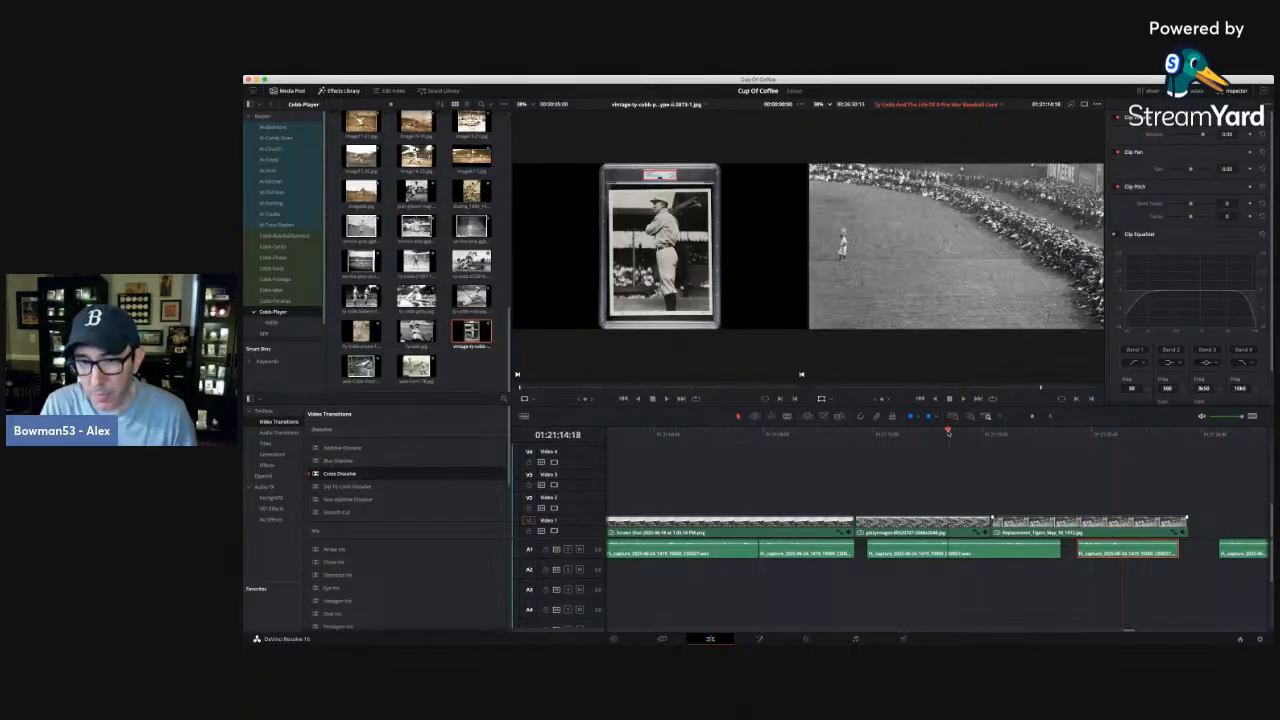
pyautogui.press('space')
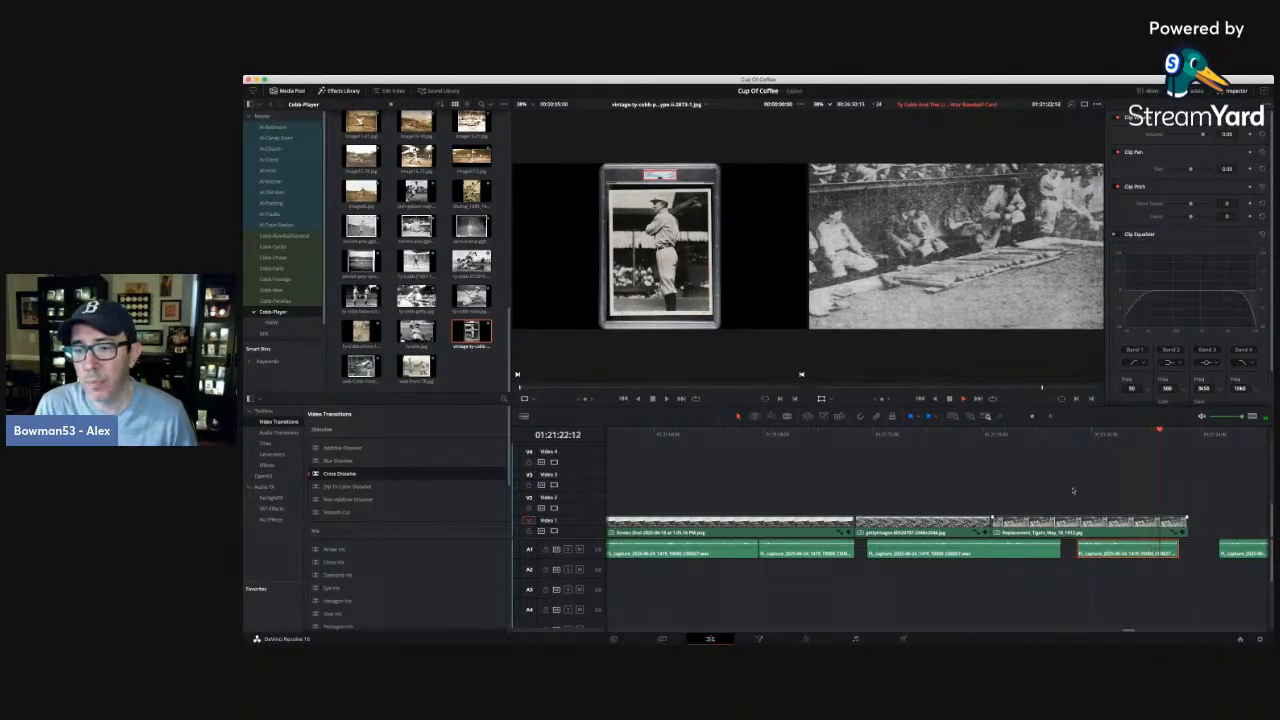
# Extend the dugout photo to about 01:21:24:06, move the short narration clip beneath it slightly later again, and replay the passage.
pyautogui.moveTo(1187, 522)
pyautogui.mouseDown()
pyautogui.moveTo(1209, 522)
pyautogui.moveTo(1207, 535)
pyautogui.mouseUp()
pyautogui.click(1201, 532)
pyautogui.click(1201, 518)
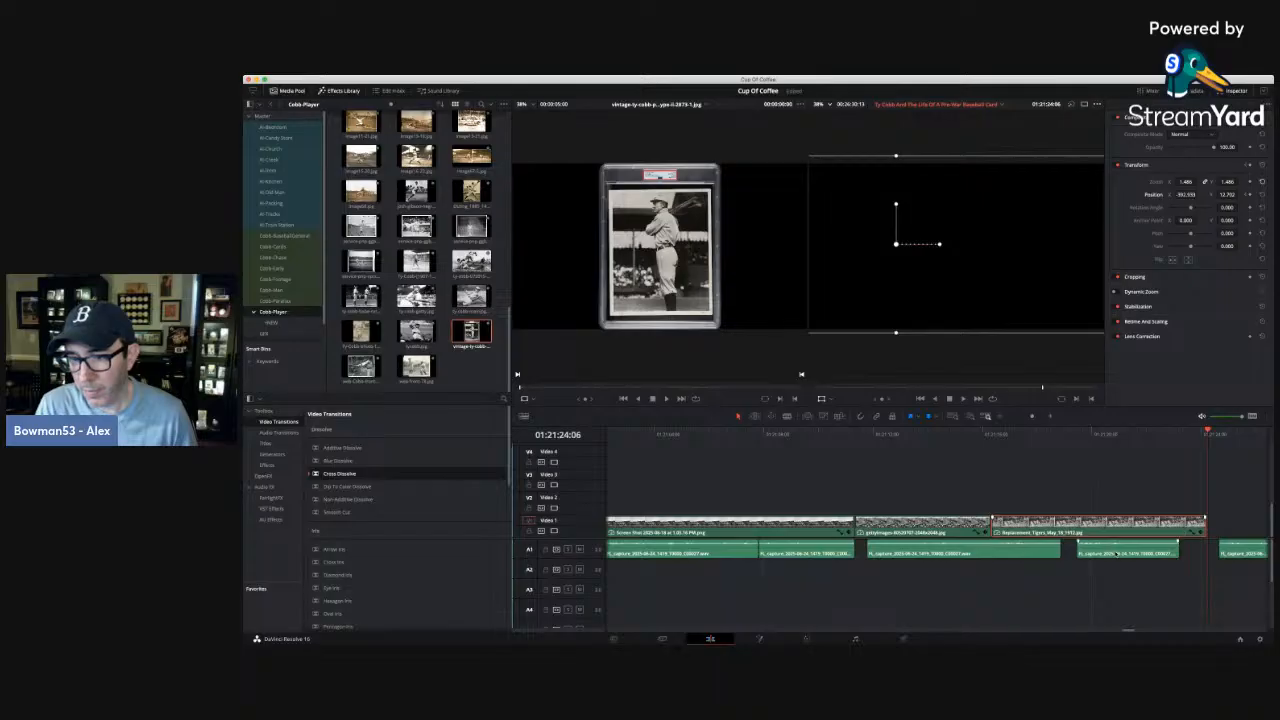
pyautogui.moveTo(1116, 556); pyautogui.dragTo(1124, 556)
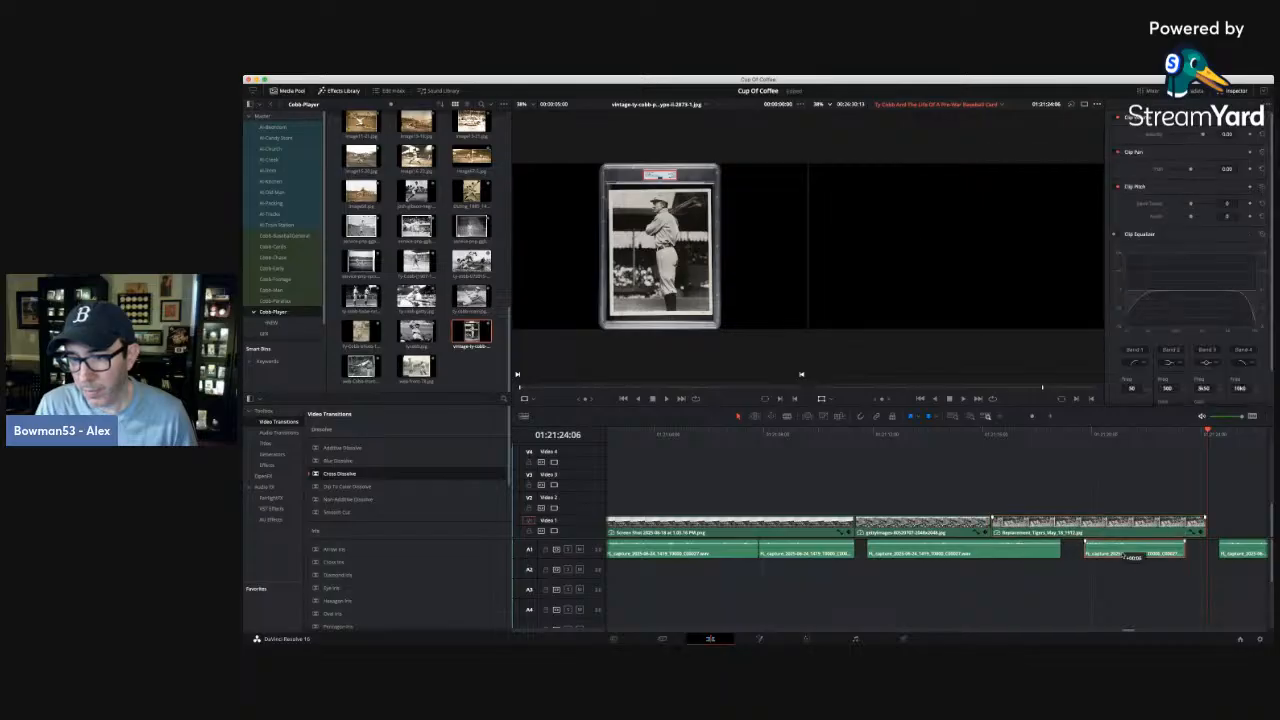
pyautogui.click(840, 433)
pyautogui.press('space')
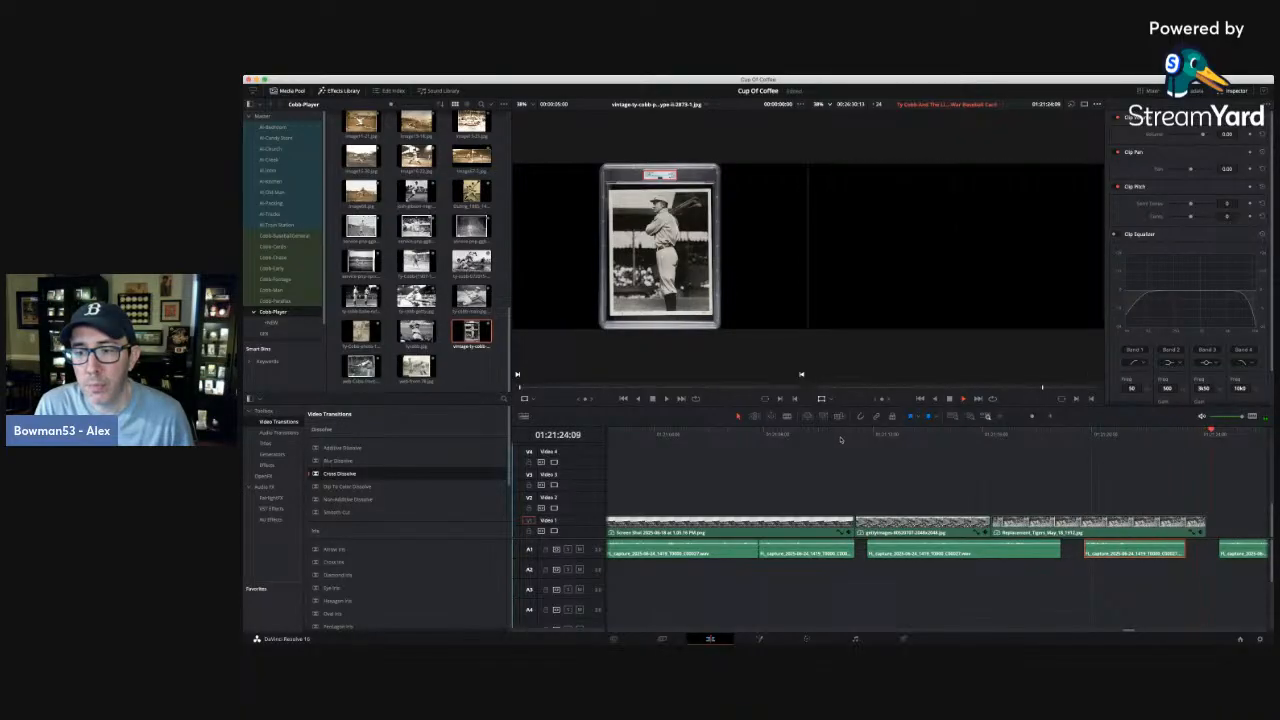
# Clear the clip selection and scrub through the dugout photo to 01:21:22:00.
pyautogui.click(999, 418)
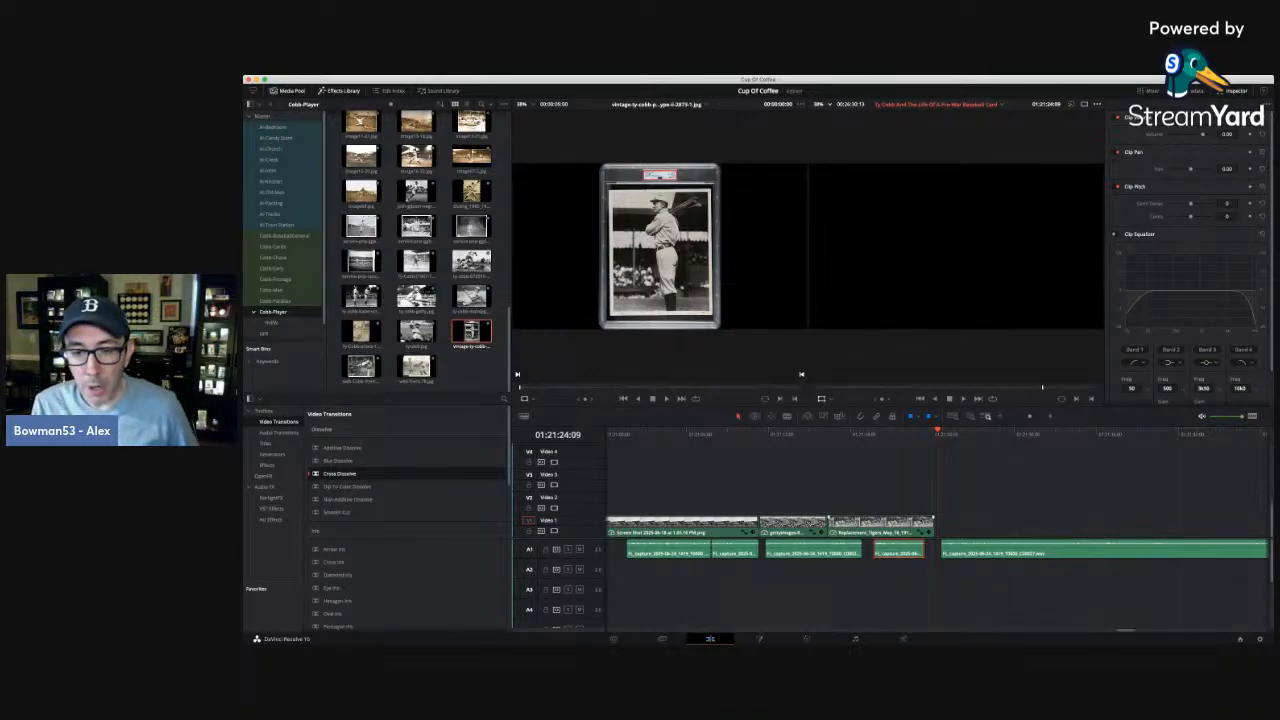
pyautogui.click(860, 469)
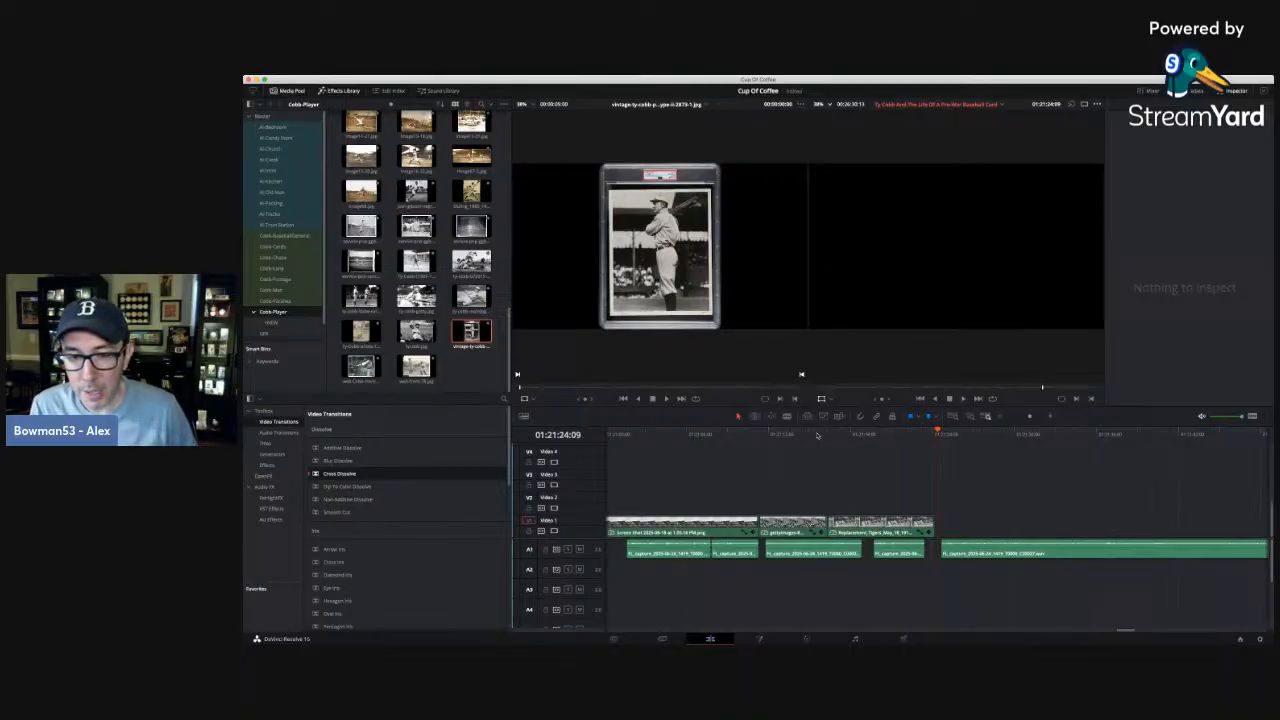
pyautogui.moveTo(817, 435); pyautogui.dragTo(882, 433)
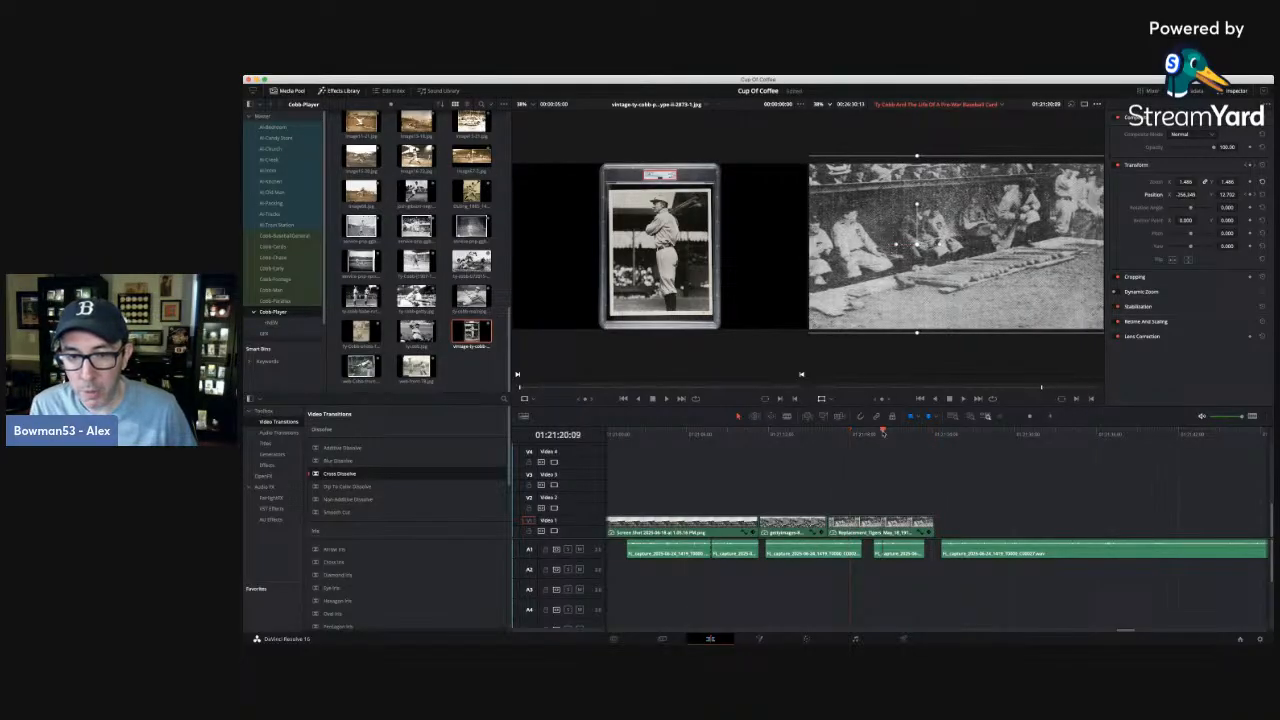
pyautogui.click(905, 436)
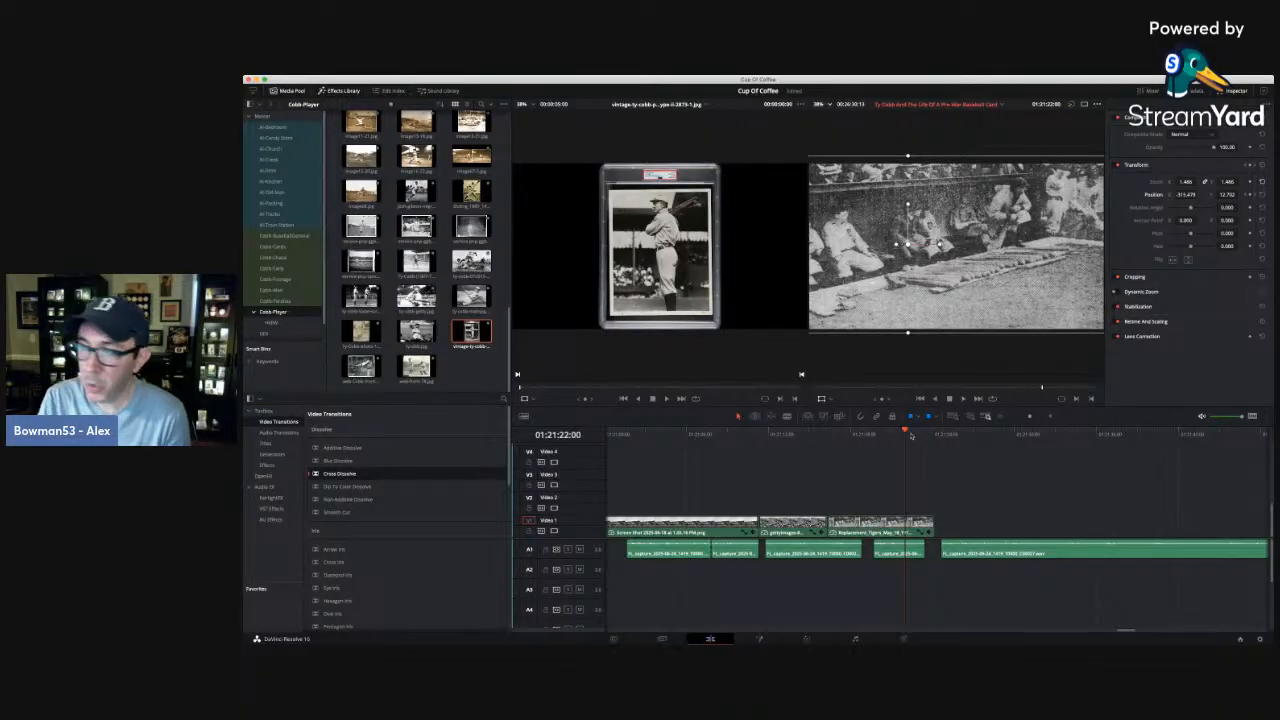
# Review the earlier sections around 01:07:49:01, 01:09:06:19 and 01:13:40:05, and return to the dugout photo at 01:21:16:13.
pyautogui.click(999, 418)
pyautogui.click(999, 418)
pyautogui.click(999, 418)
pyautogui.click(999, 418)
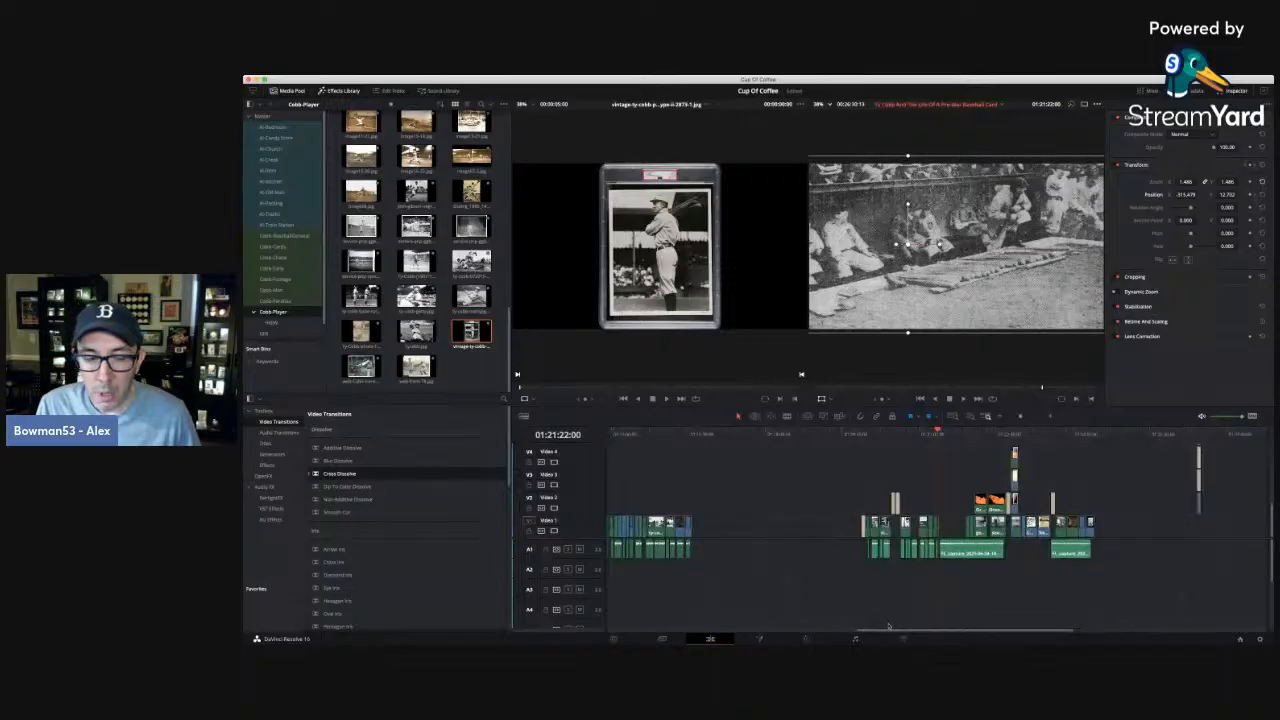
pyautogui.moveTo(888, 626); pyautogui.dragTo(744, 626)
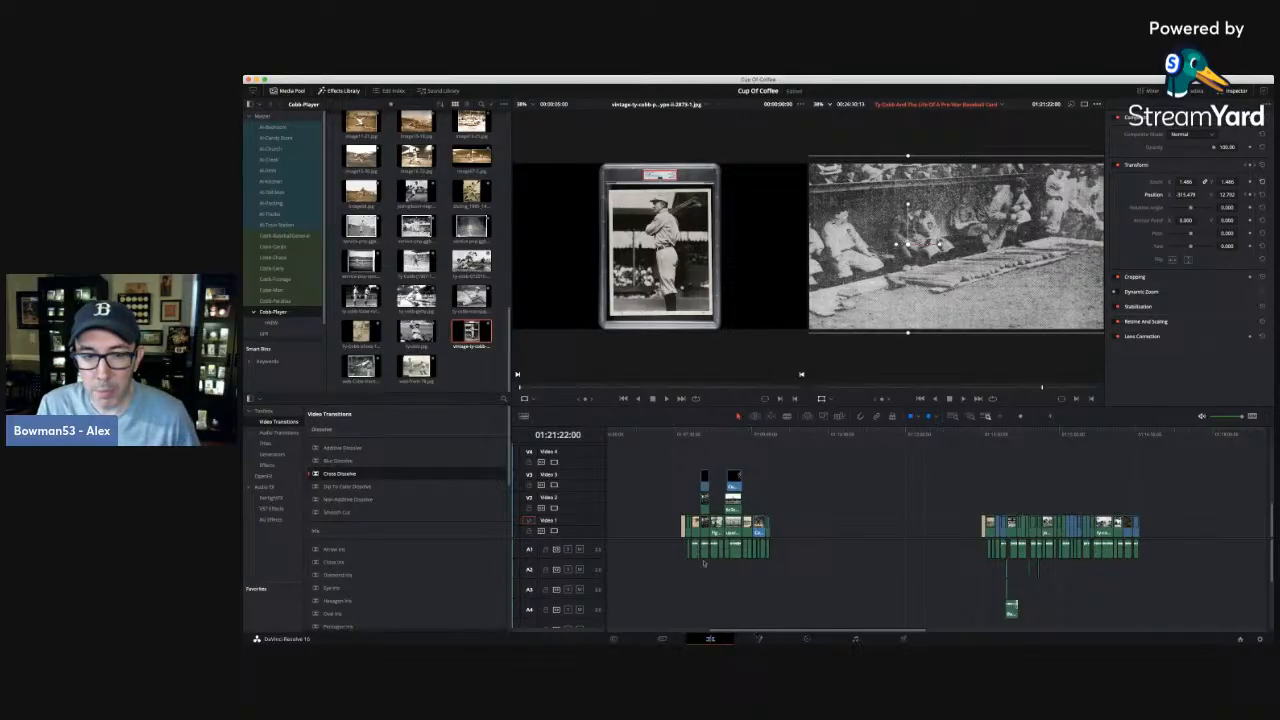
pyautogui.click(690, 434)
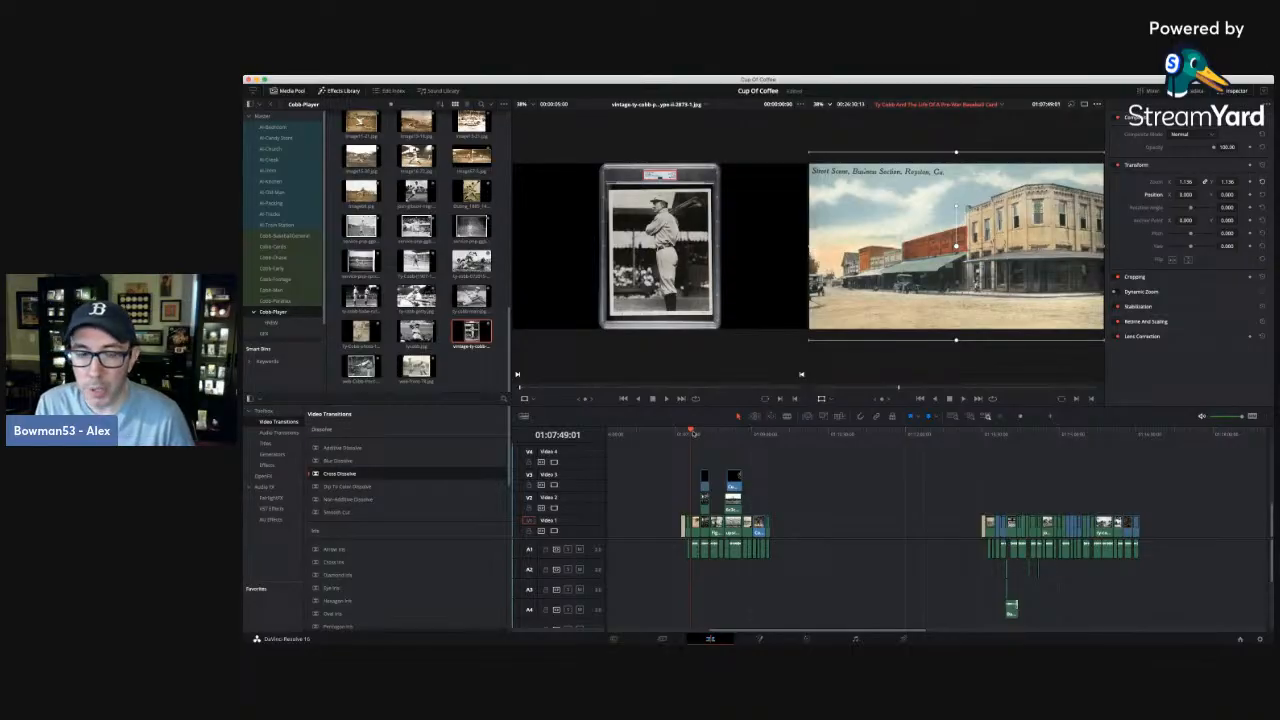
pyautogui.click(696, 433)
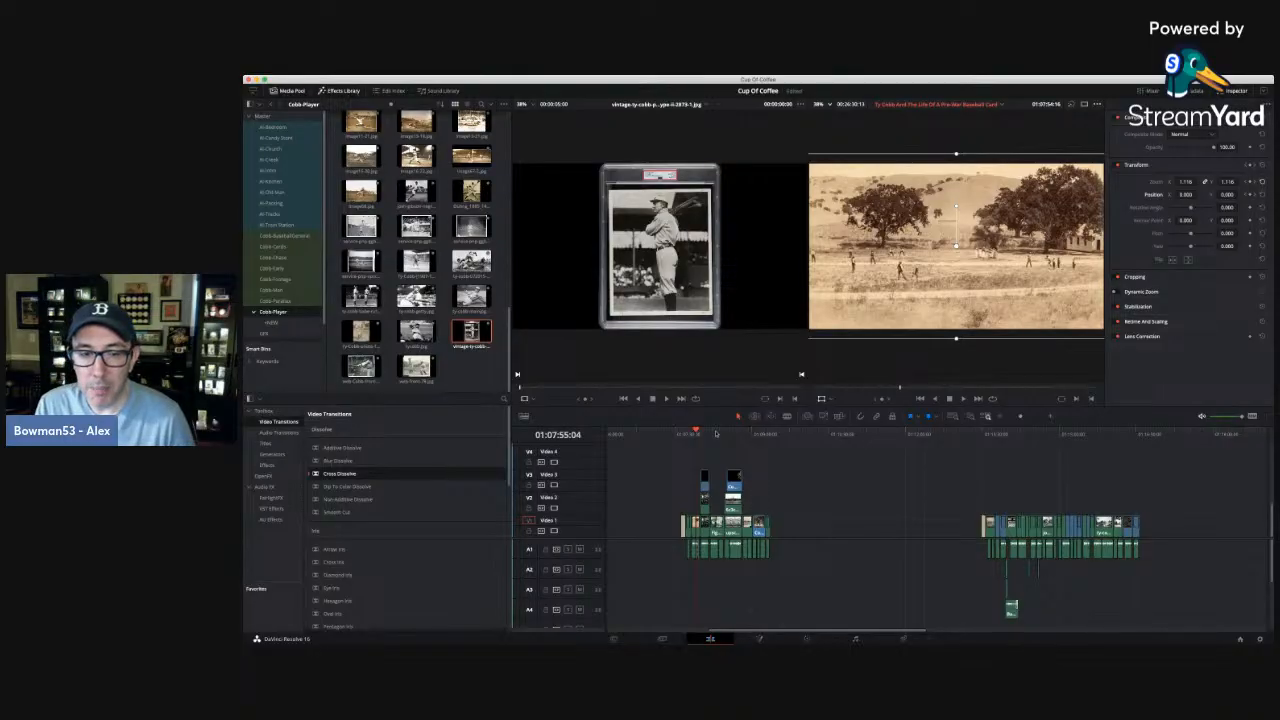
pyautogui.moveTo(716, 433); pyautogui.dragTo(757, 434)
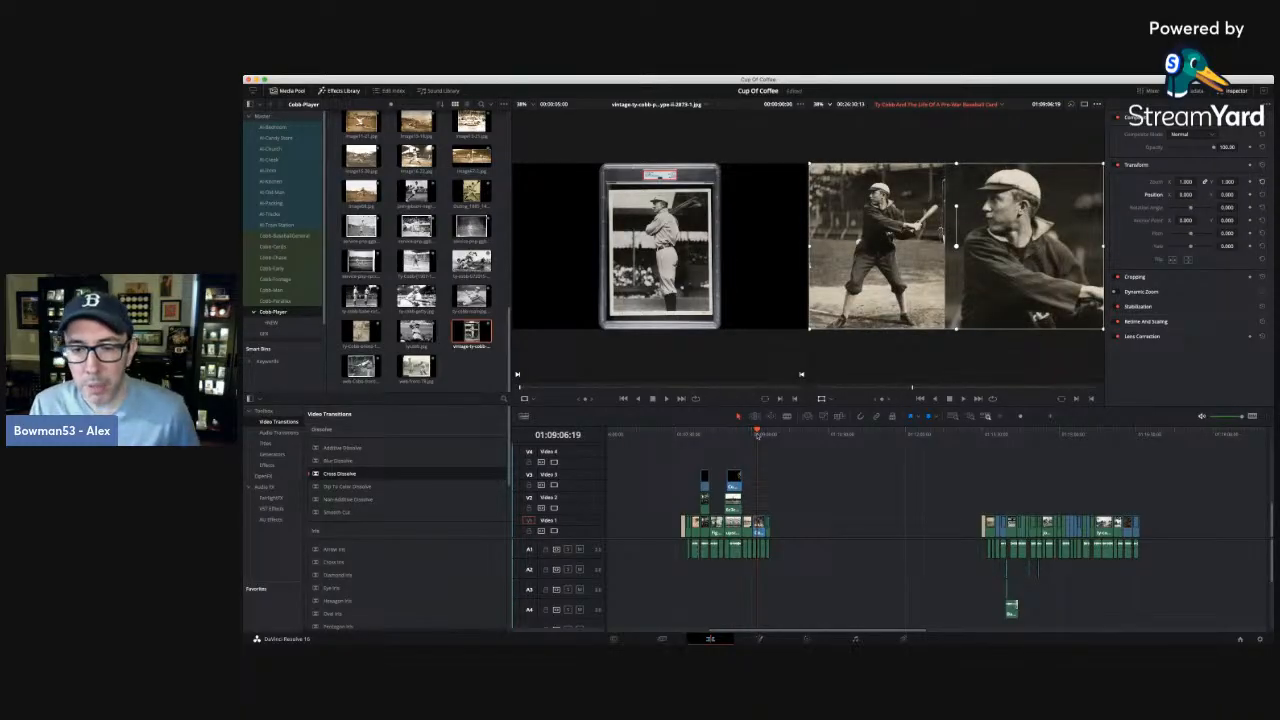
pyautogui.click(993, 435)
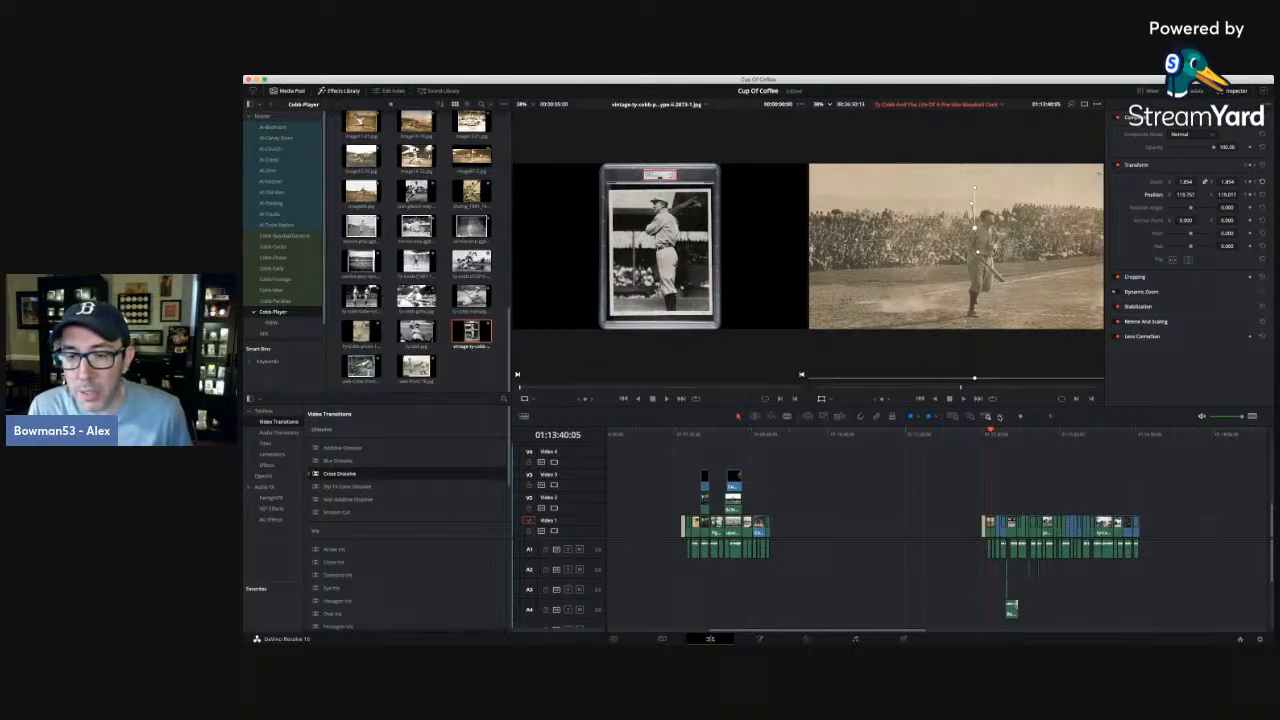
pyautogui.click(999, 417)
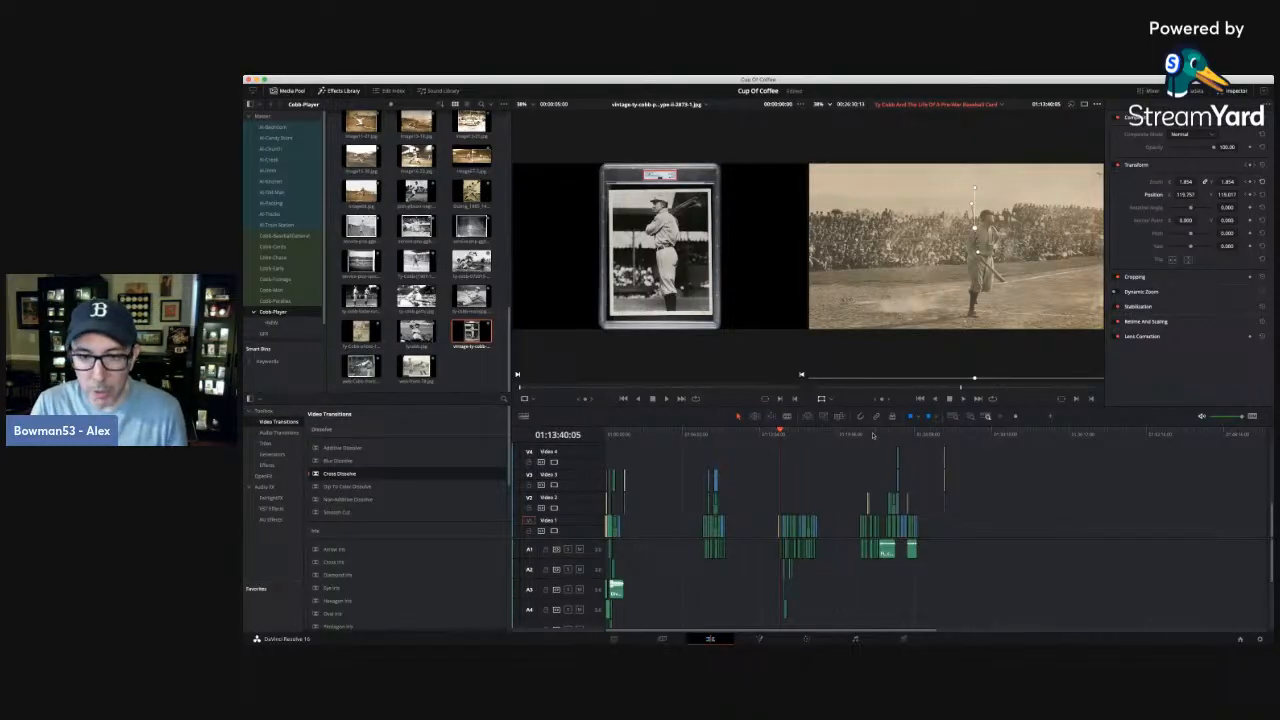
pyautogui.click(876, 433)
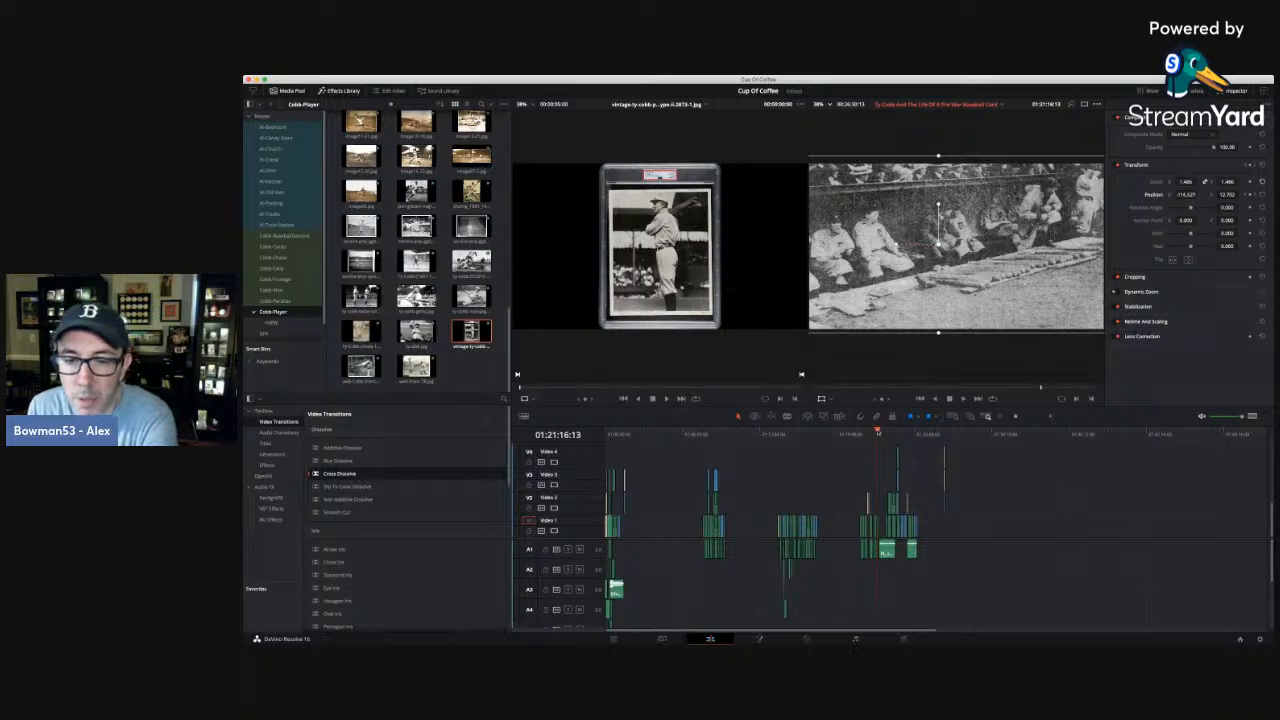
# Review the passage from the Cobb portrait at 01:20:46:09 through the ballpark photos to the dugout photo at 01:21:19:23.
pyautogui.click(872, 434)
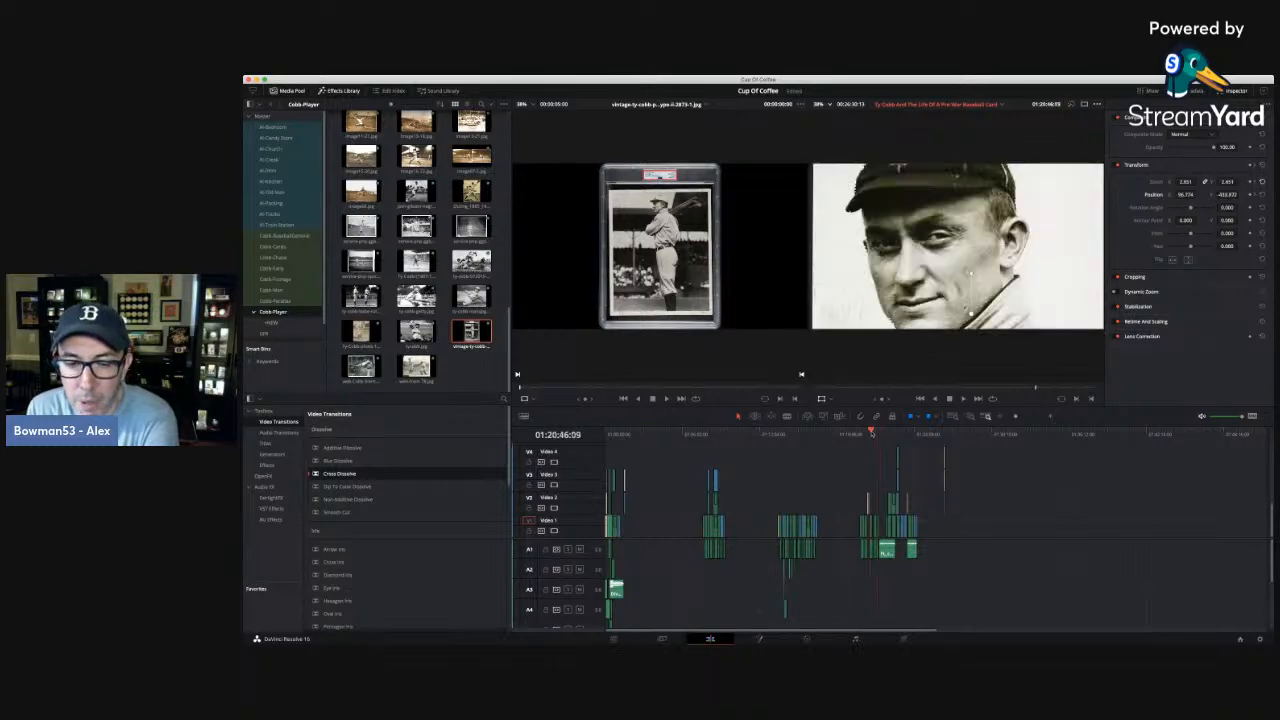
pyautogui.click(1052, 418)
pyautogui.click(1052, 418)
pyautogui.click(1052, 418)
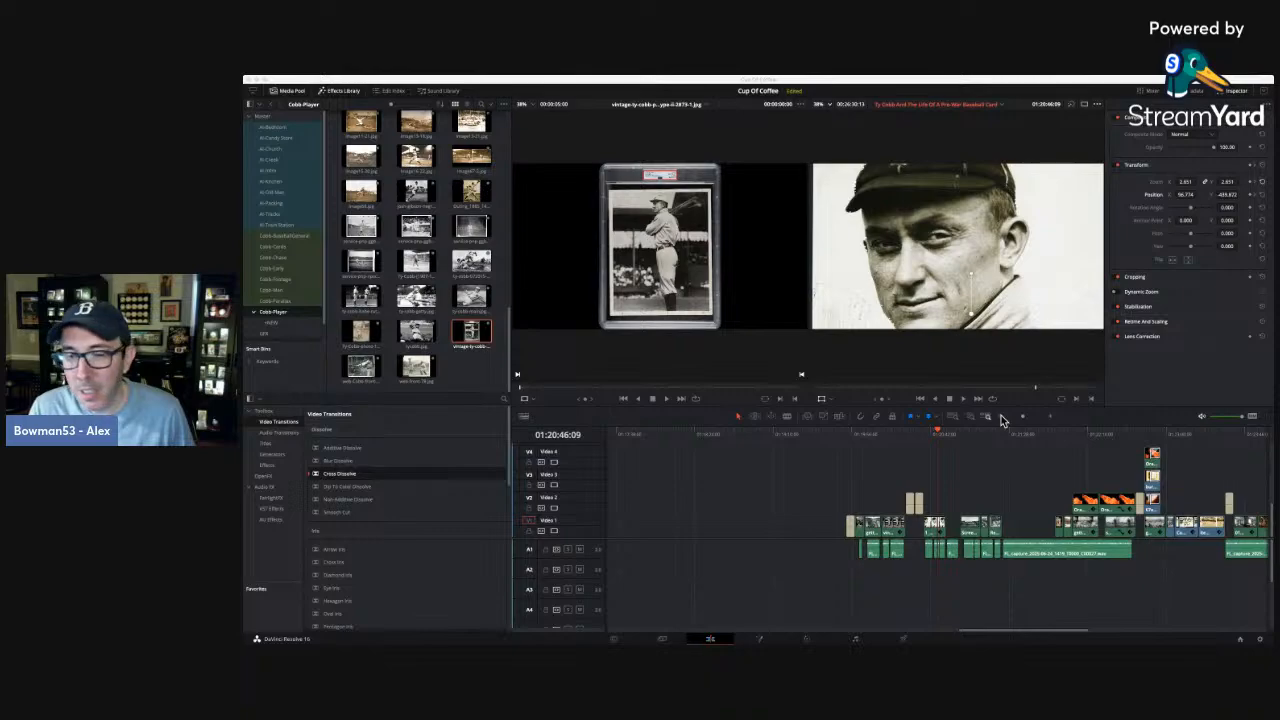
pyautogui.click(1053, 415)
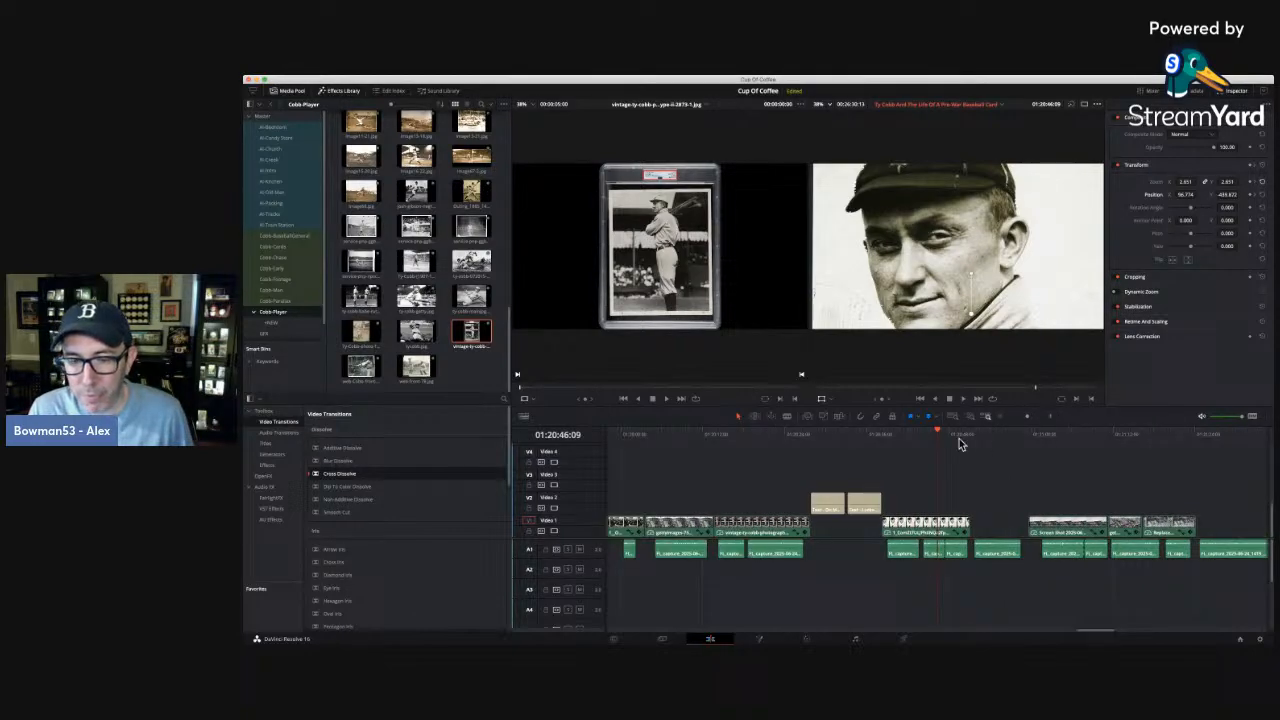
pyautogui.click(1040, 436)
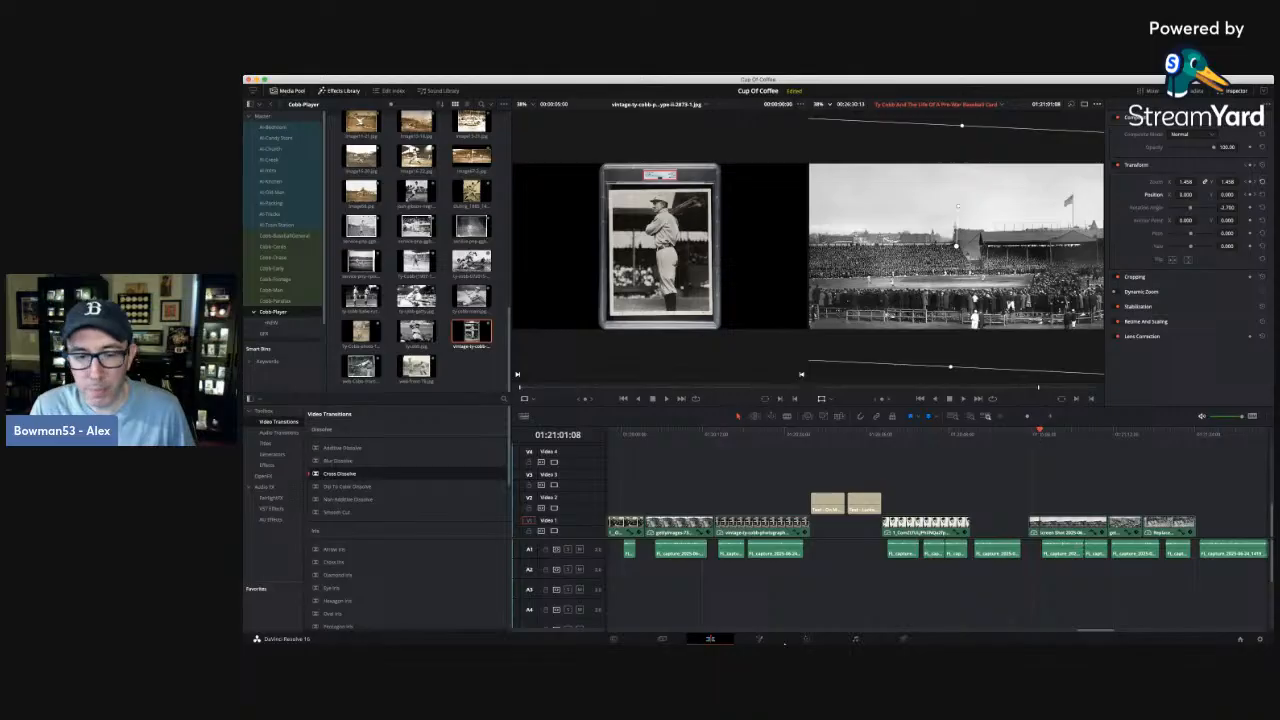
pyautogui.moveTo(1097, 633); pyautogui.dragTo(1108, 634)
pyautogui.click(890, 430)
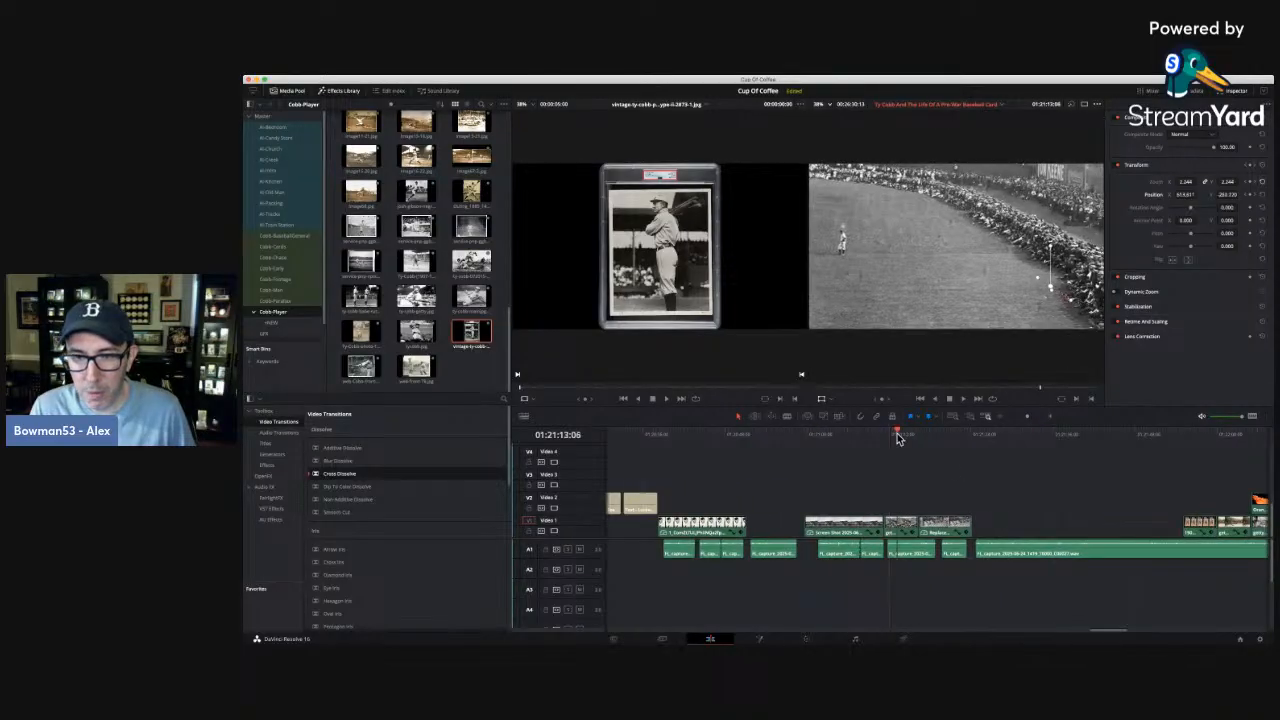
pyautogui.moveTo(897, 438); pyautogui.dragTo(942, 436)
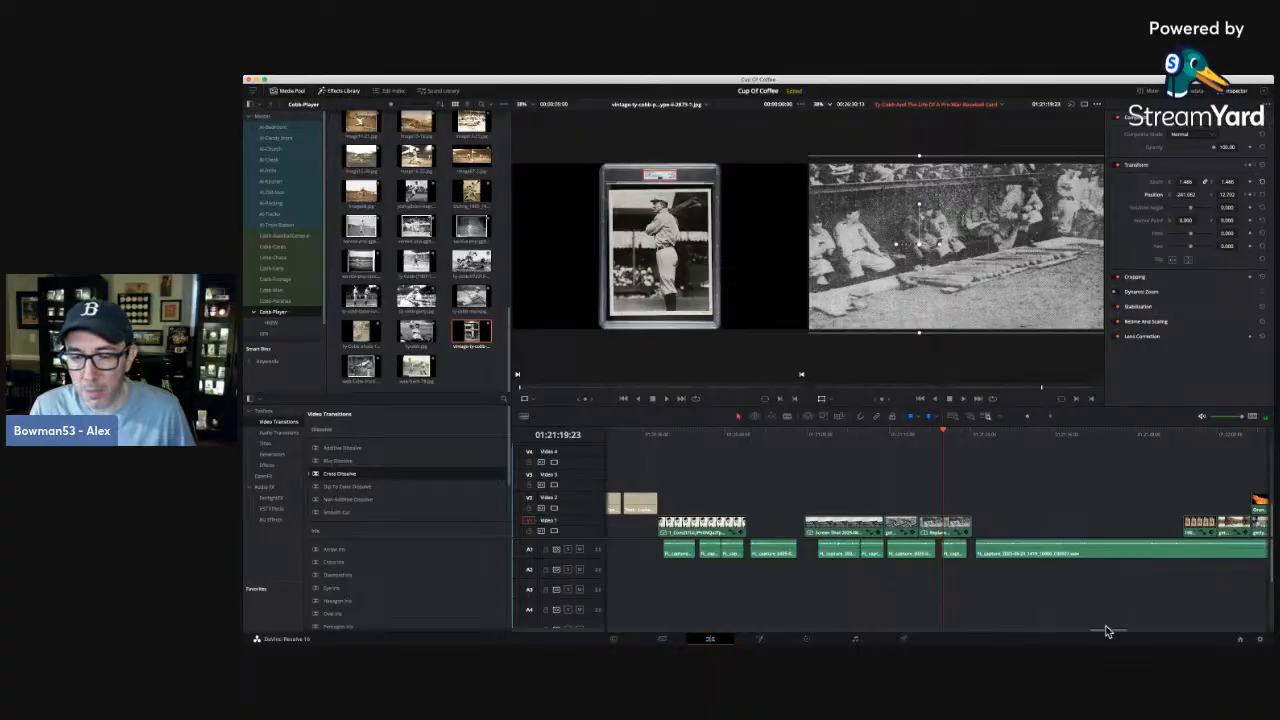
pyautogui.moveTo(1108, 634); pyautogui.dragTo(1116, 636)
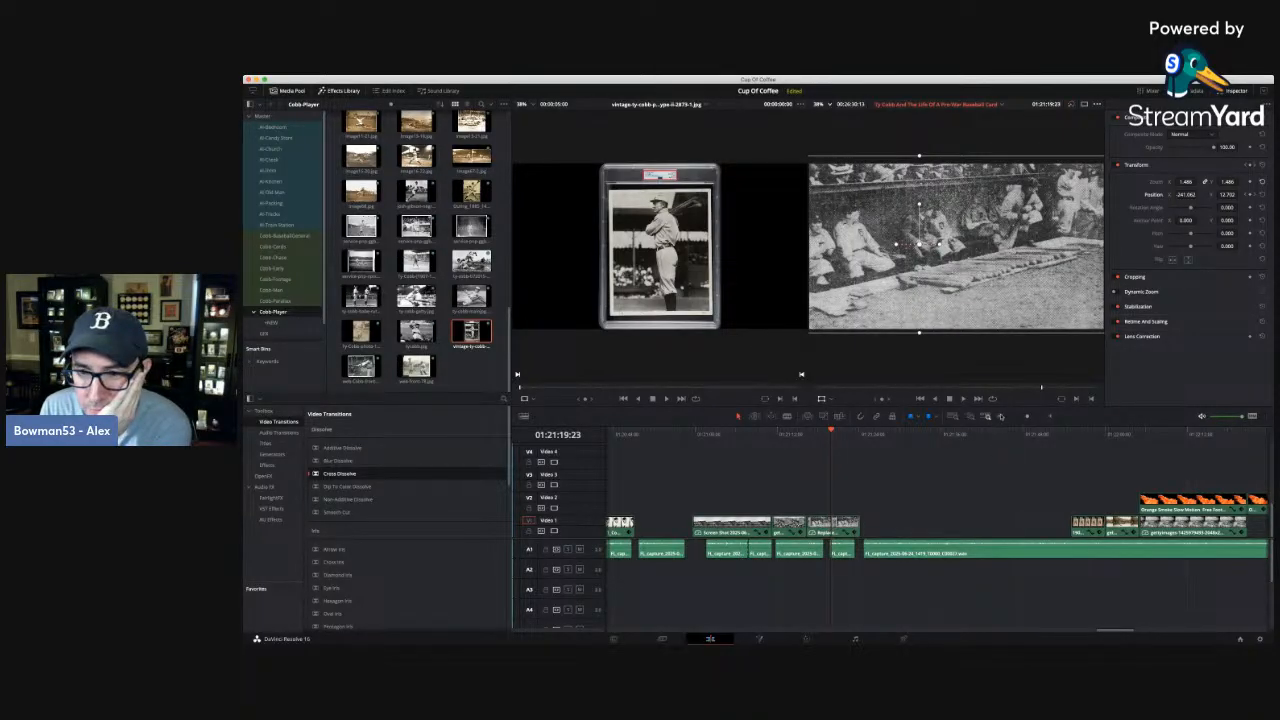
# Survey the earlier timeline sections, return to the dugout passage and play it from 01:21:14:02.
pyautogui.click(1001, 417)
pyautogui.click(1001, 417)
pyautogui.click(1001, 417)
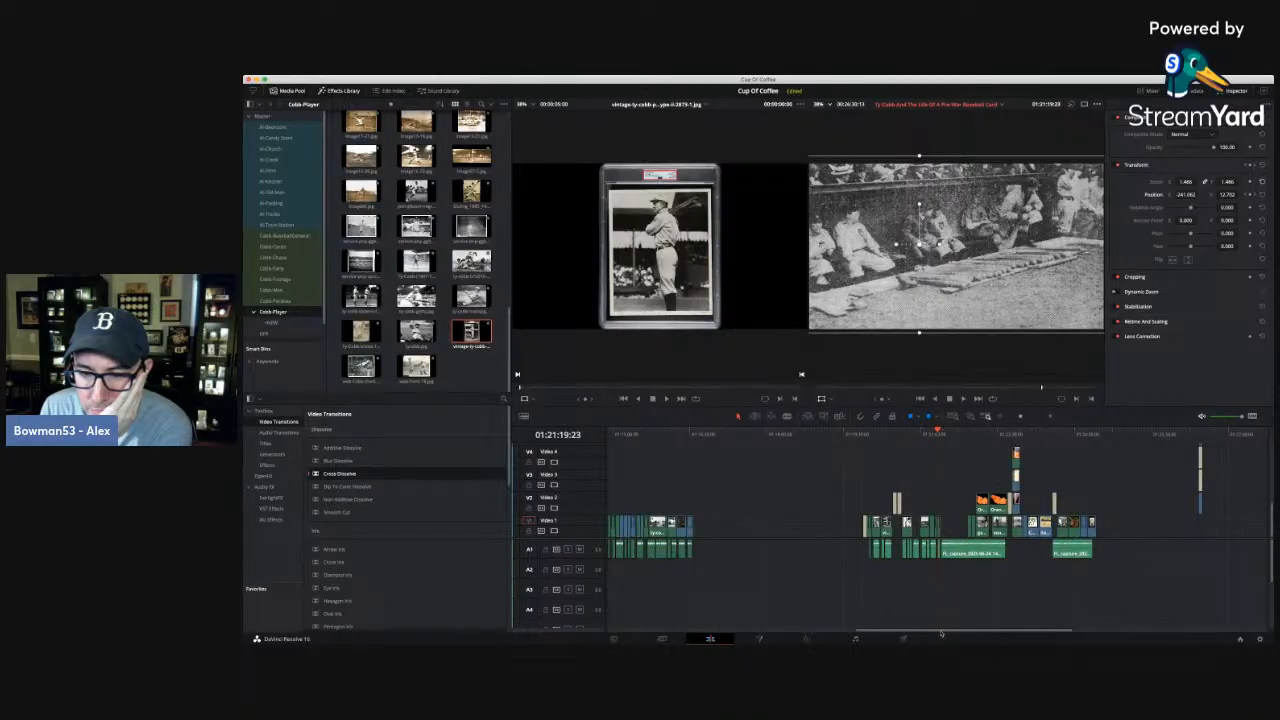
pyautogui.moveTo(940, 633); pyautogui.dragTo(664, 633)
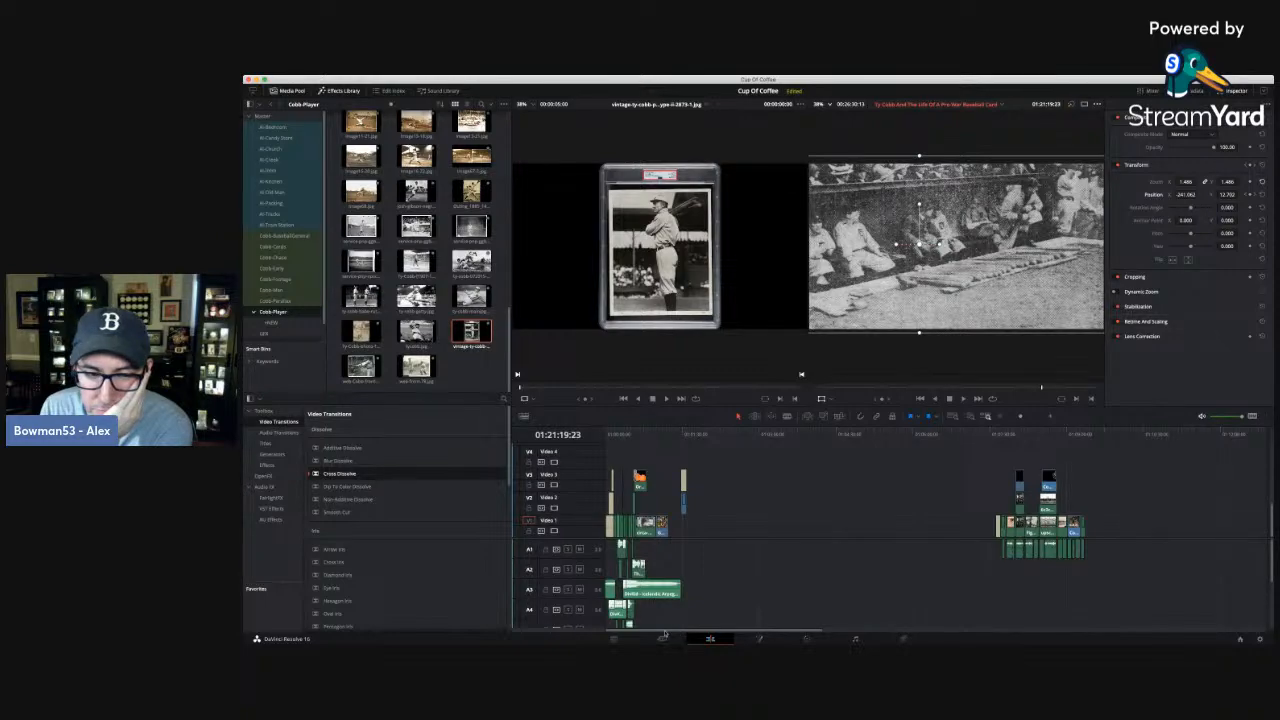
pyautogui.moveTo(666, 633); pyautogui.dragTo(871, 623)
pyautogui.moveTo(874, 624); pyautogui.dragTo(892, 625)
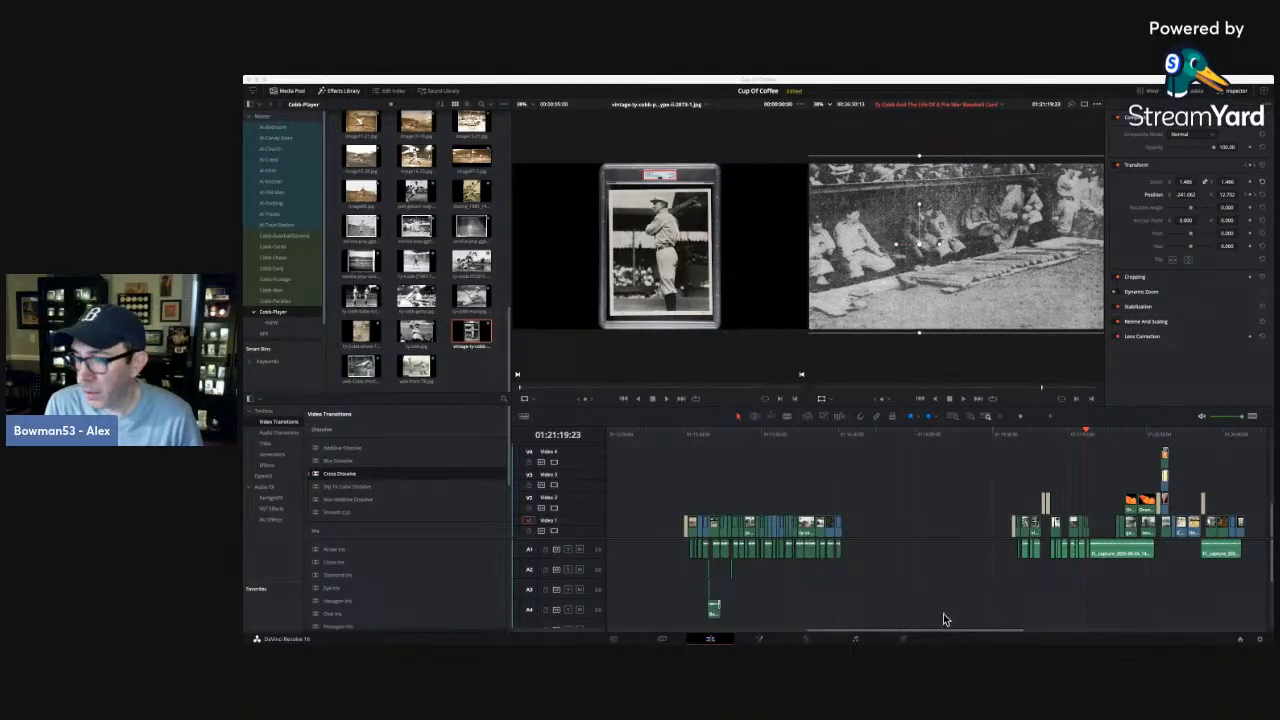
pyautogui.moveTo(950, 633); pyautogui.dragTo(1016, 636)
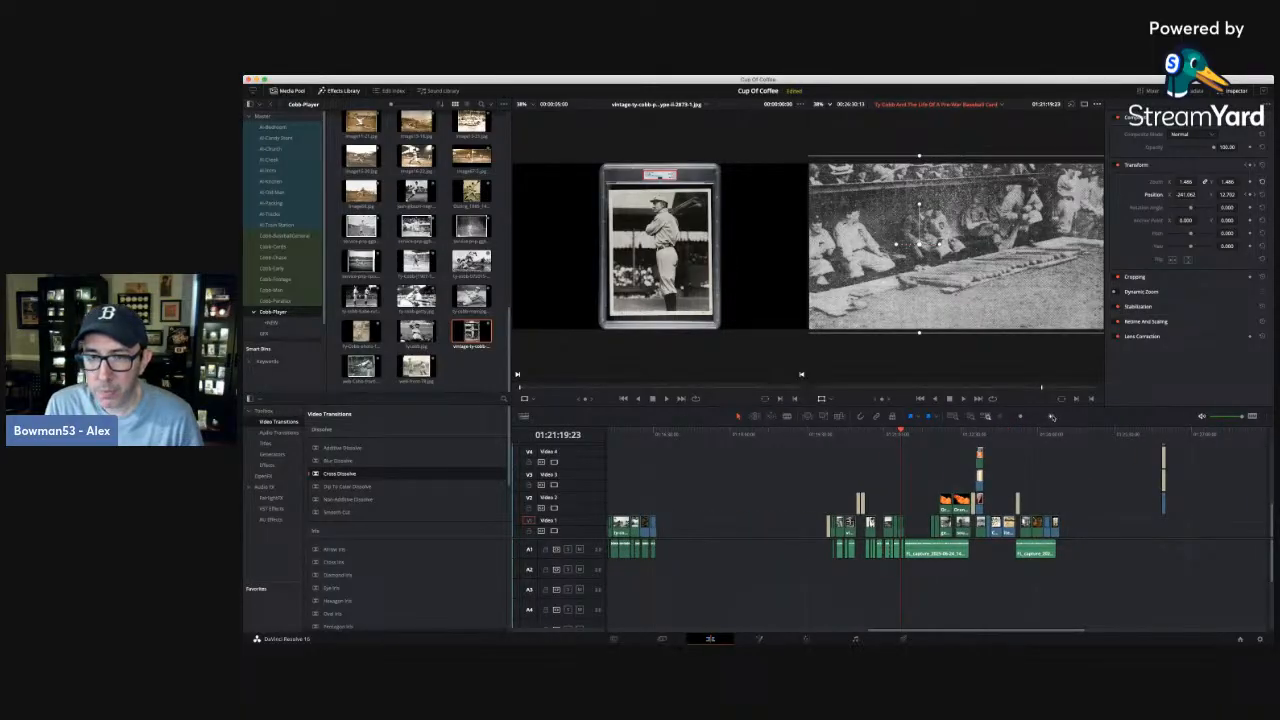
pyautogui.click(1051, 417)
pyautogui.click(1051, 417)
pyautogui.click(1051, 417)
pyautogui.click(898, 436)
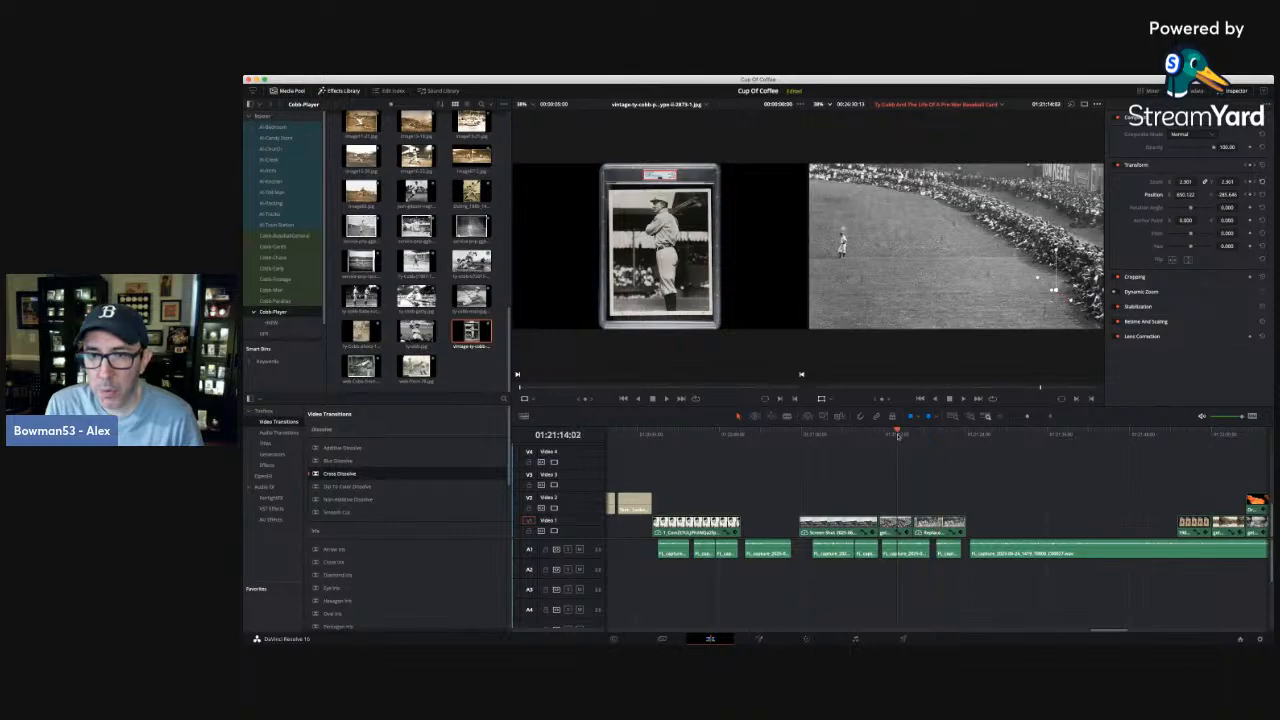
pyautogui.press('space')
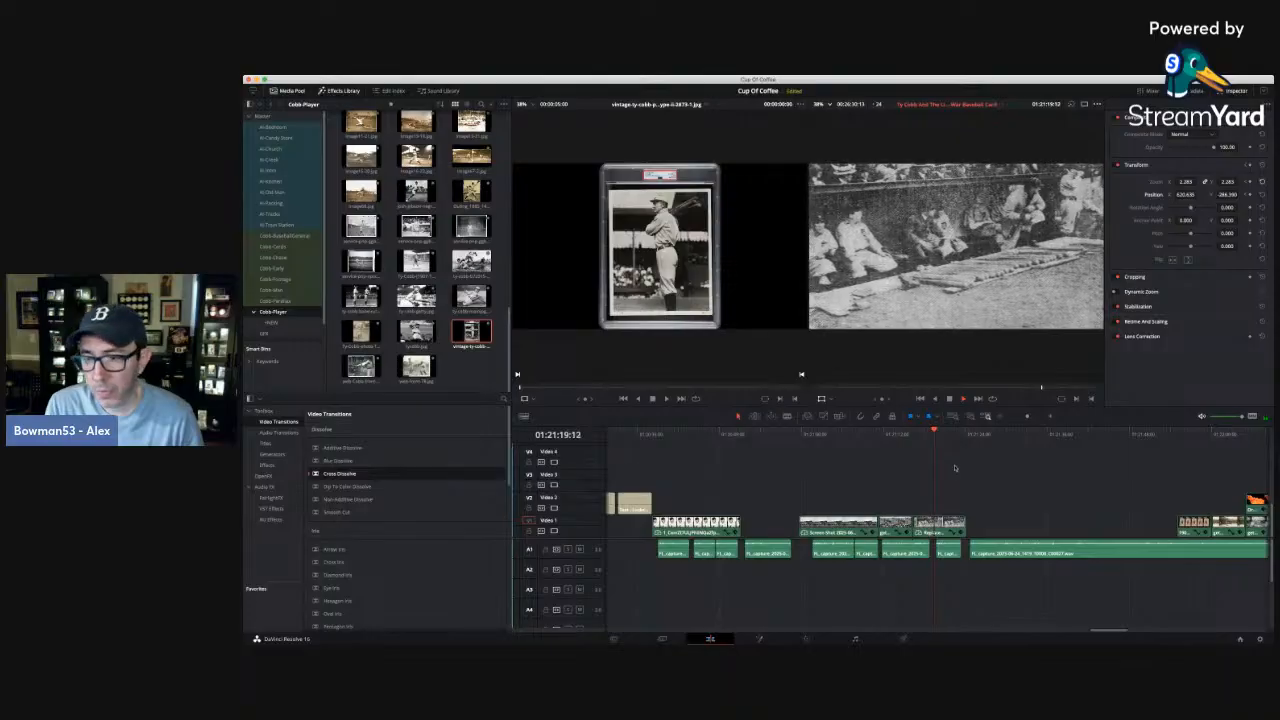
# Load the 1907 Detroit card photo from about 01:21:55:23 into the source viewer, hide the Inspector, and examine the photo enlarged in both viewers.
pyautogui.click(1195, 434)
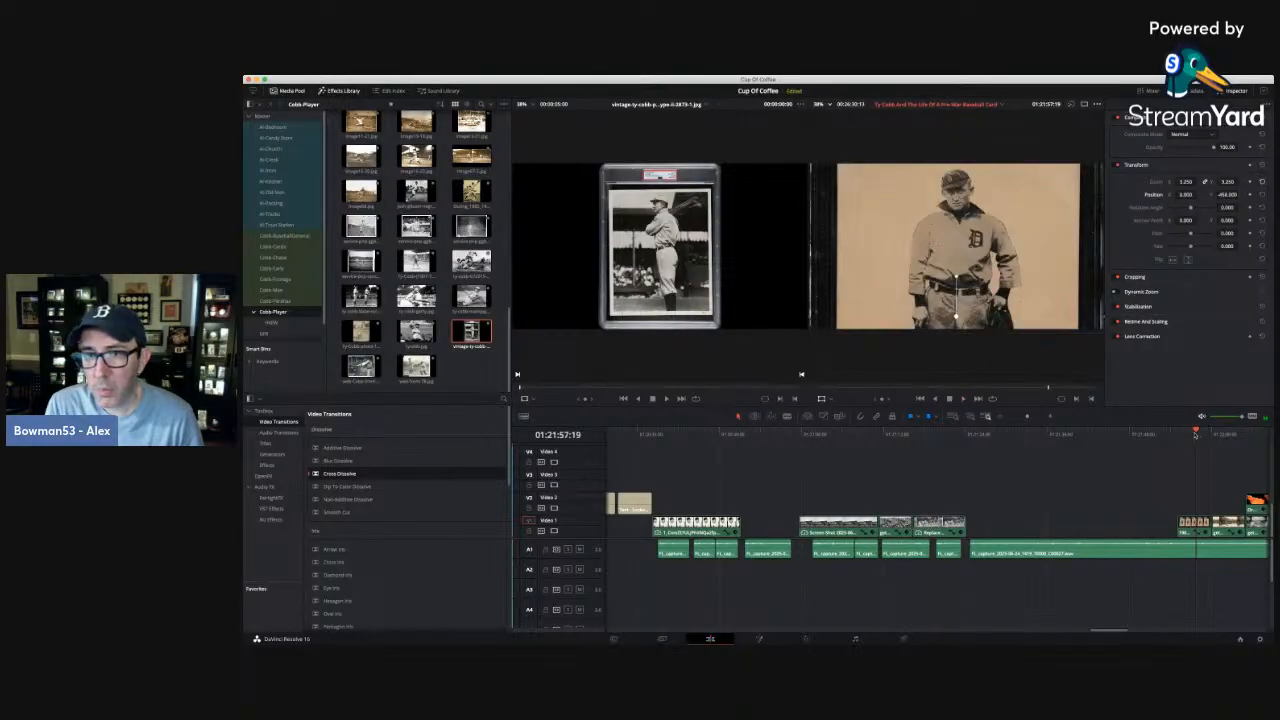
pyautogui.moveTo(1195, 434); pyautogui.dragTo(1183, 434)
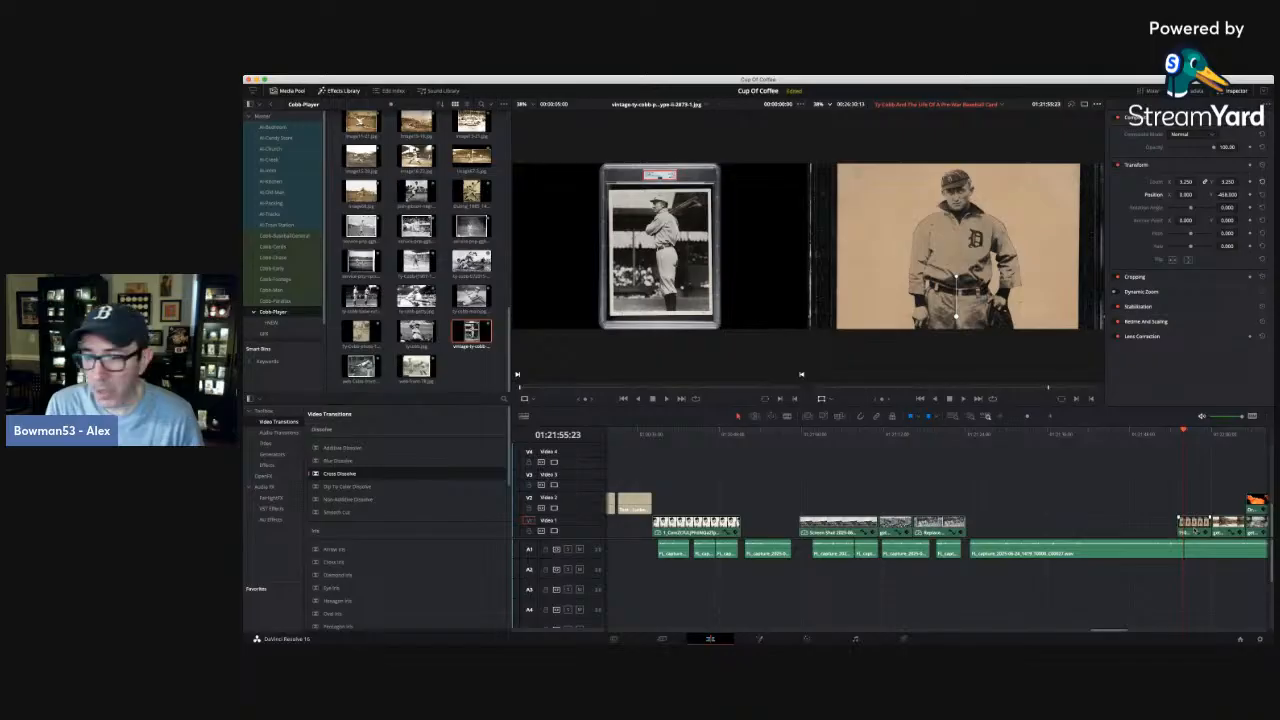
pyautogui.doubleClick(1194, 531)
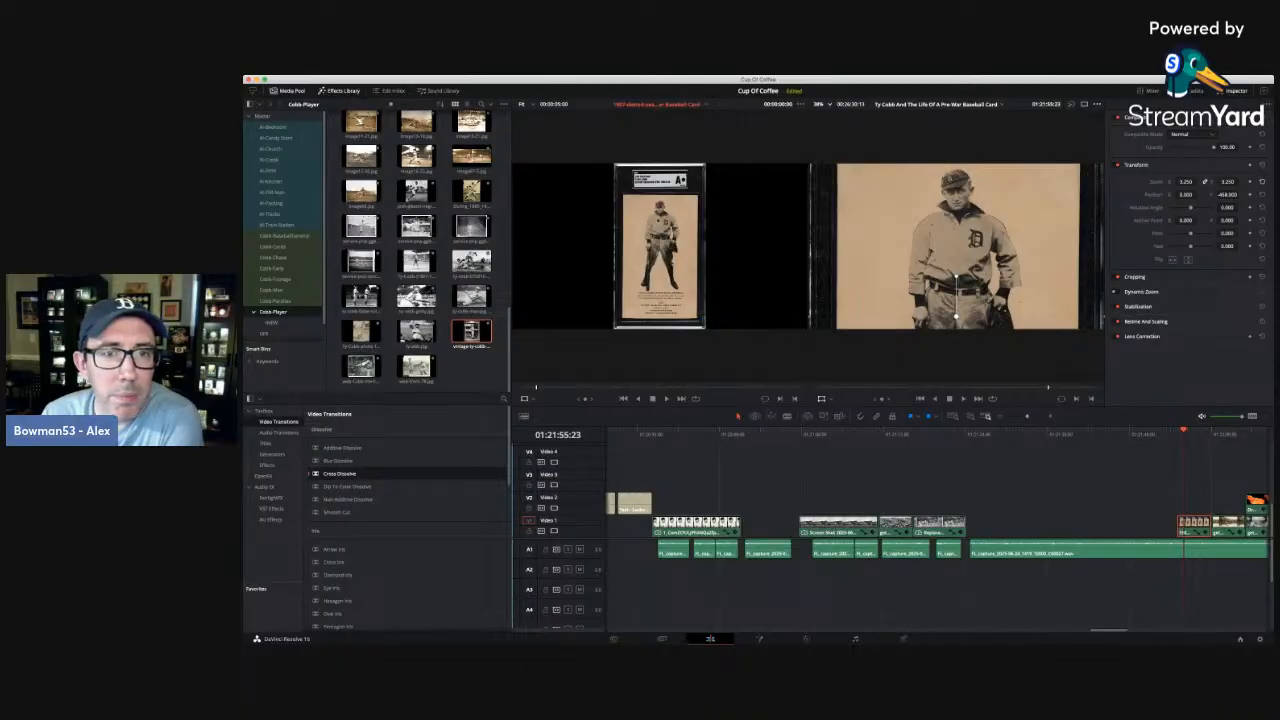
pyautogui.scroll(5, 658, 220)
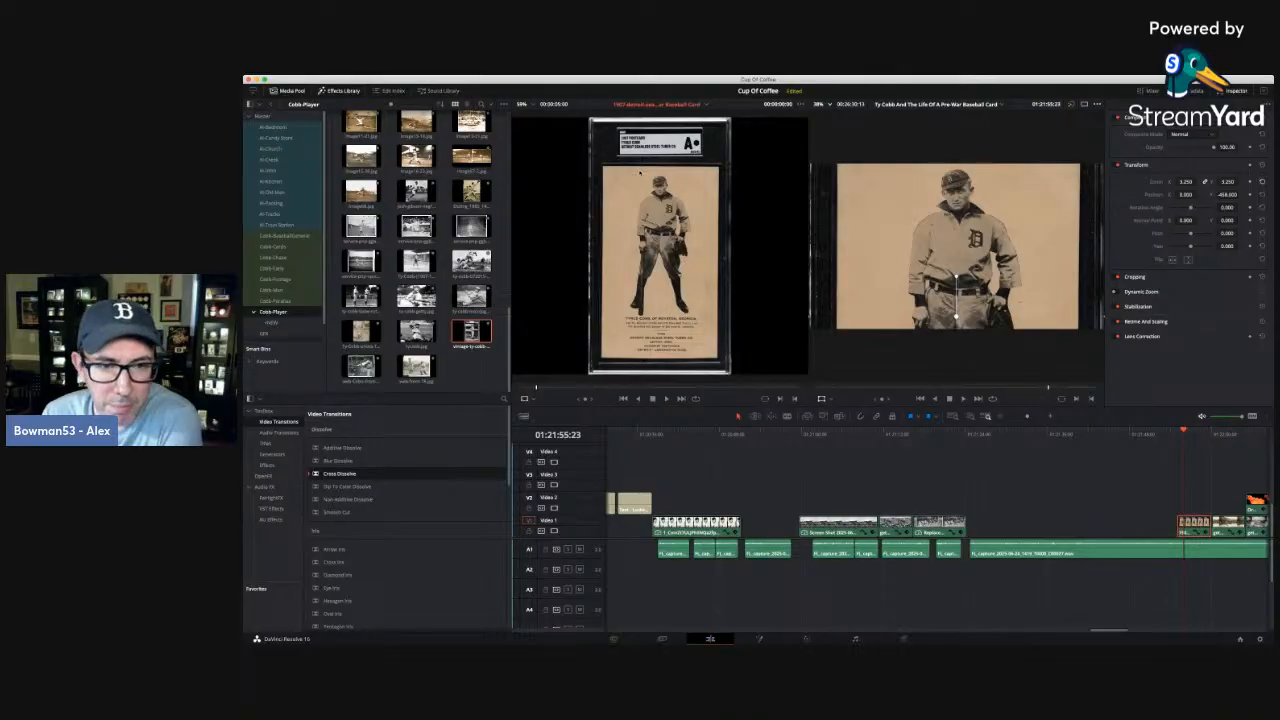
pyautogui.scroll(2, 640, 172)
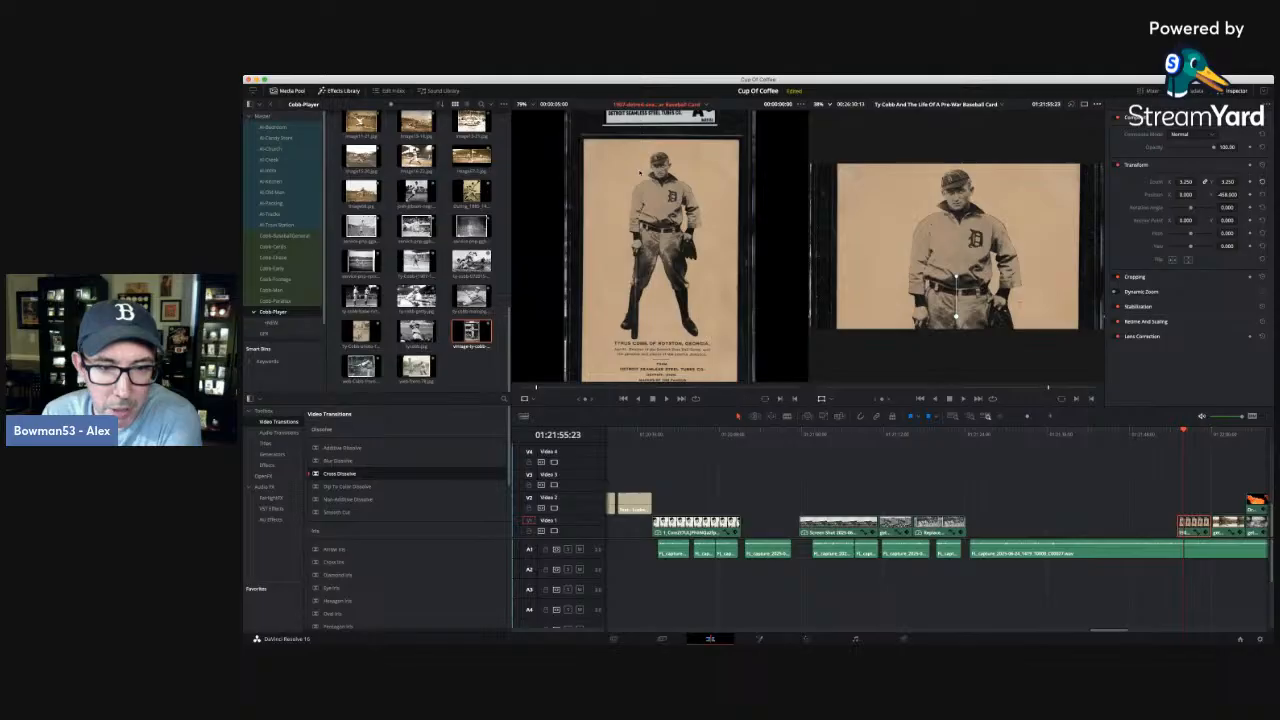
pyautogui.scroll(-3, 640, 172)
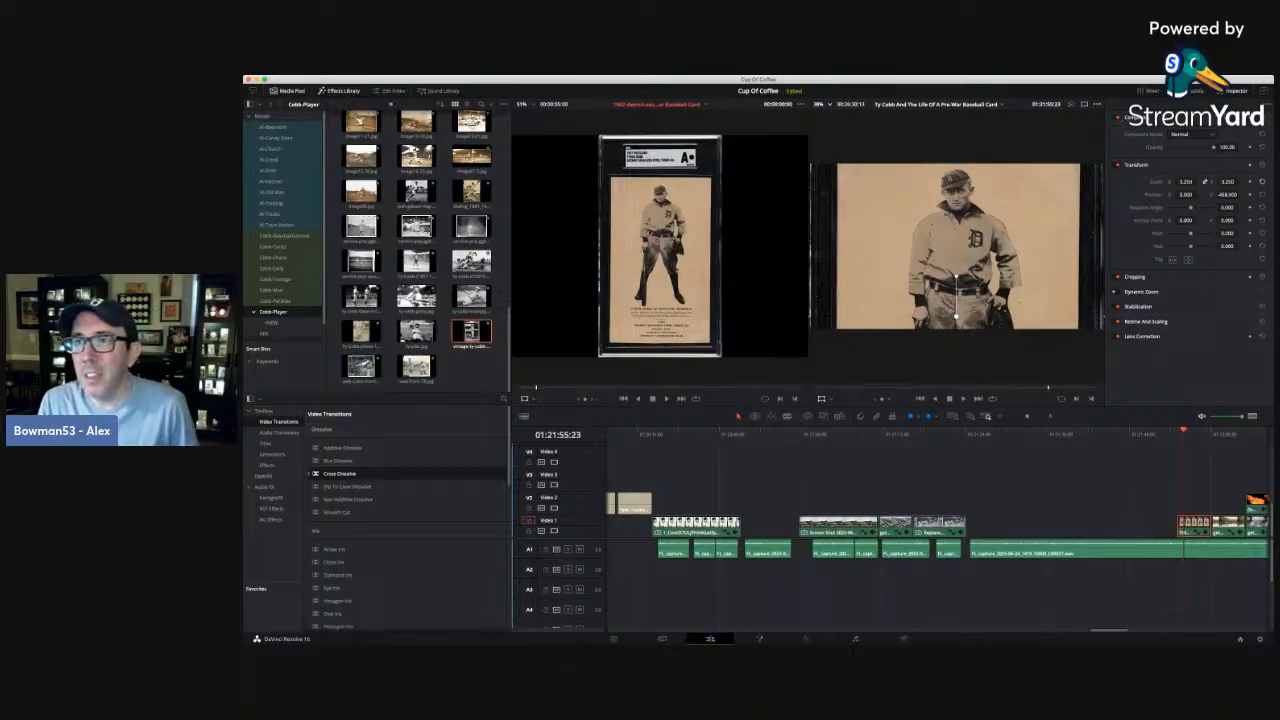
pyautogui.click(1235, 94)
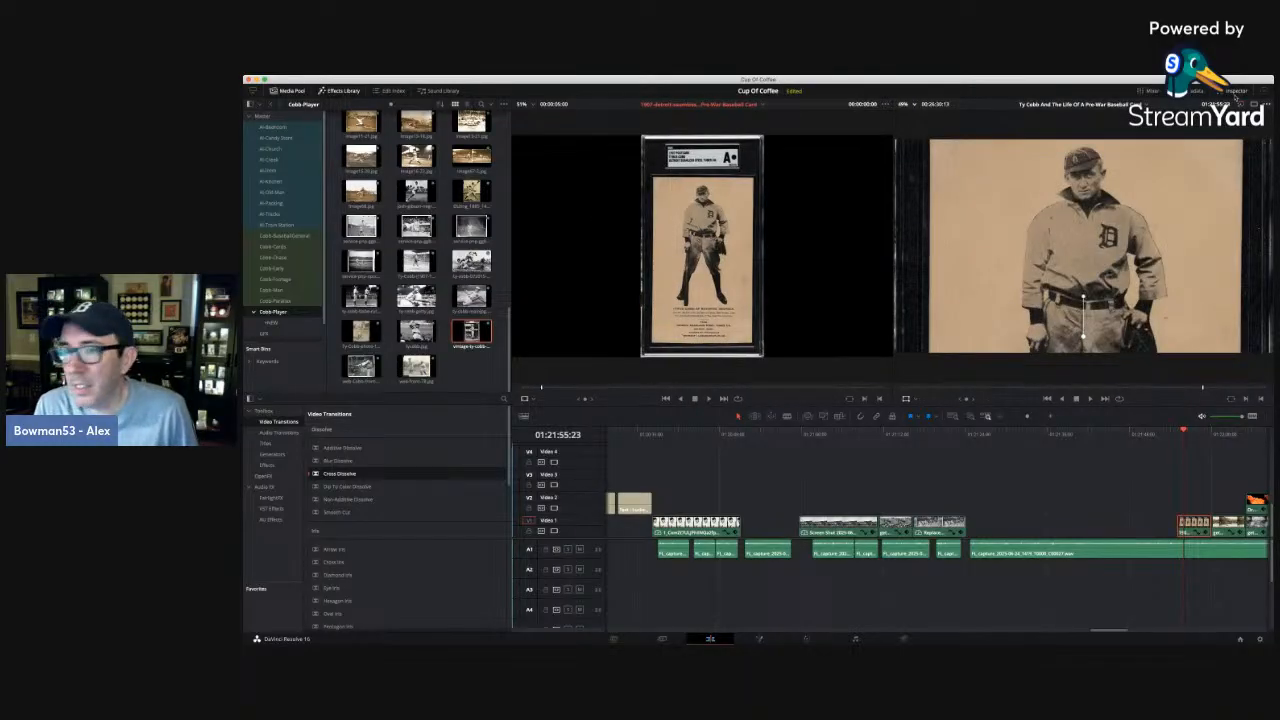
pyautogui.scroll(5, 1136, 146)
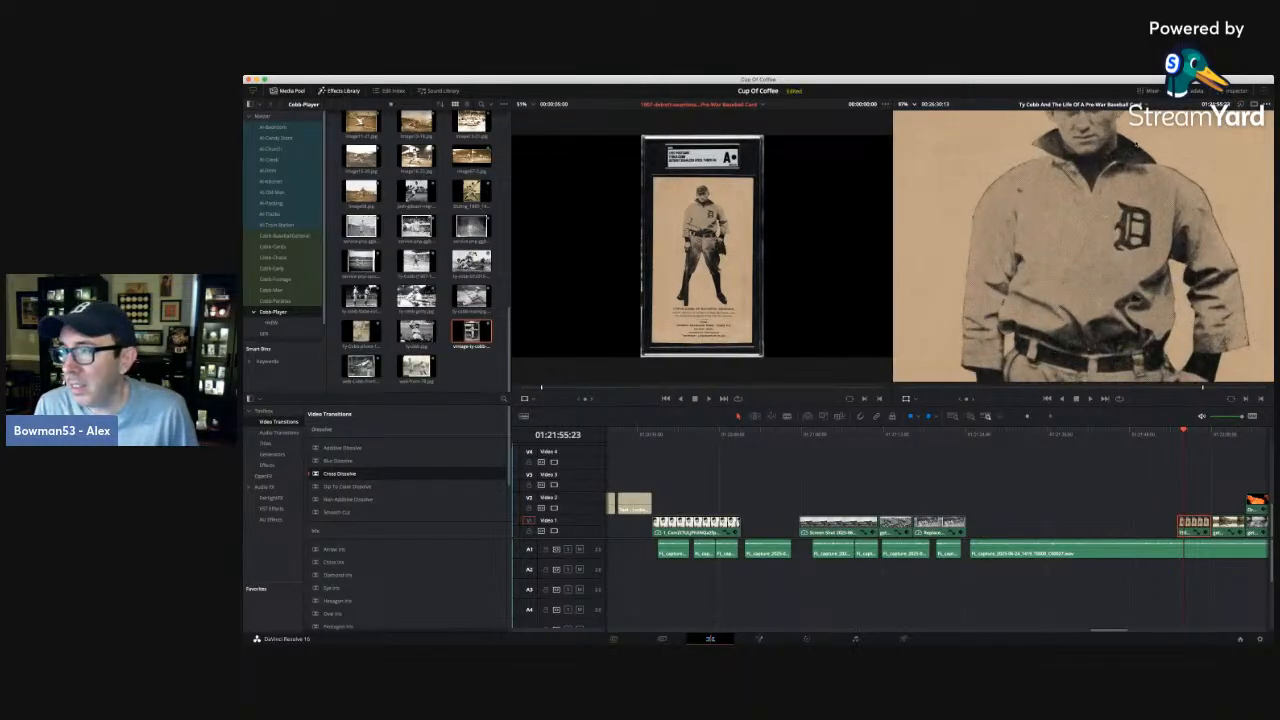
pyautogui.scroll(-2, 1136, 146)
pyautogui.scroll(-2, 1136, 146)
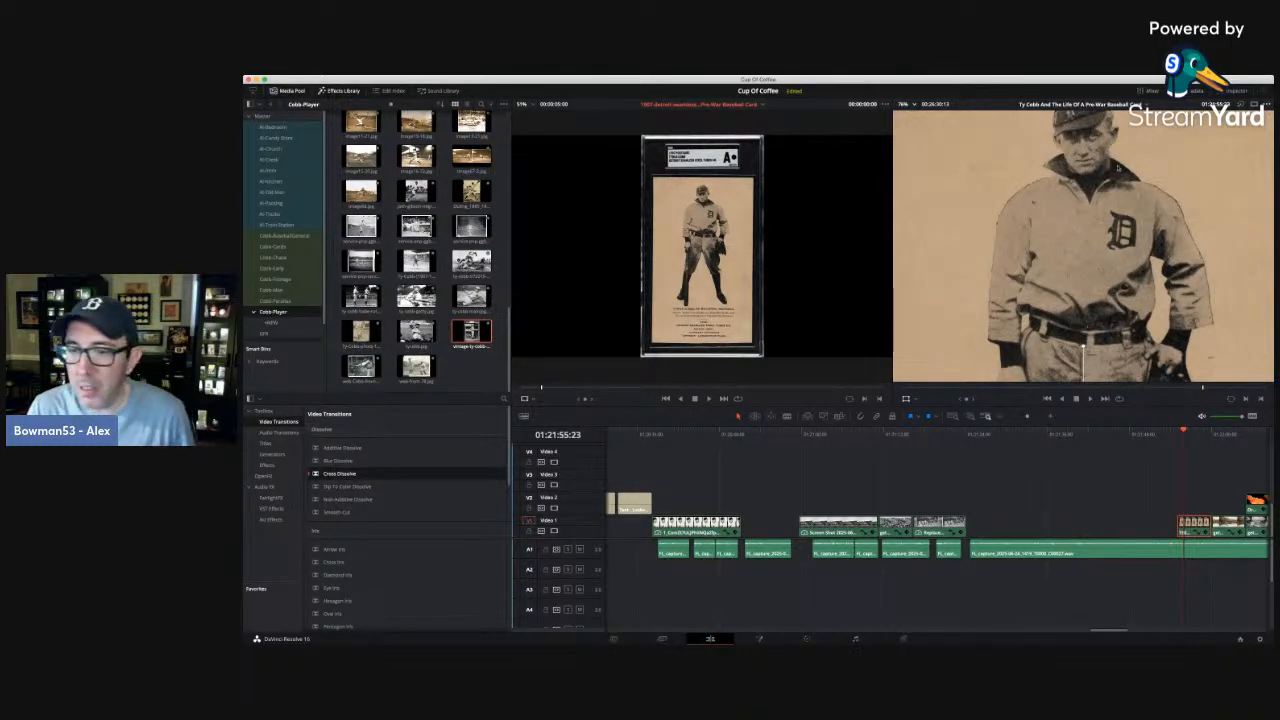
# Move the Detroit card photo earlier to the start of the long narration clip after the dugout photo, and play from about 01:21:27:02.
pyautogui.click(1189, 450)
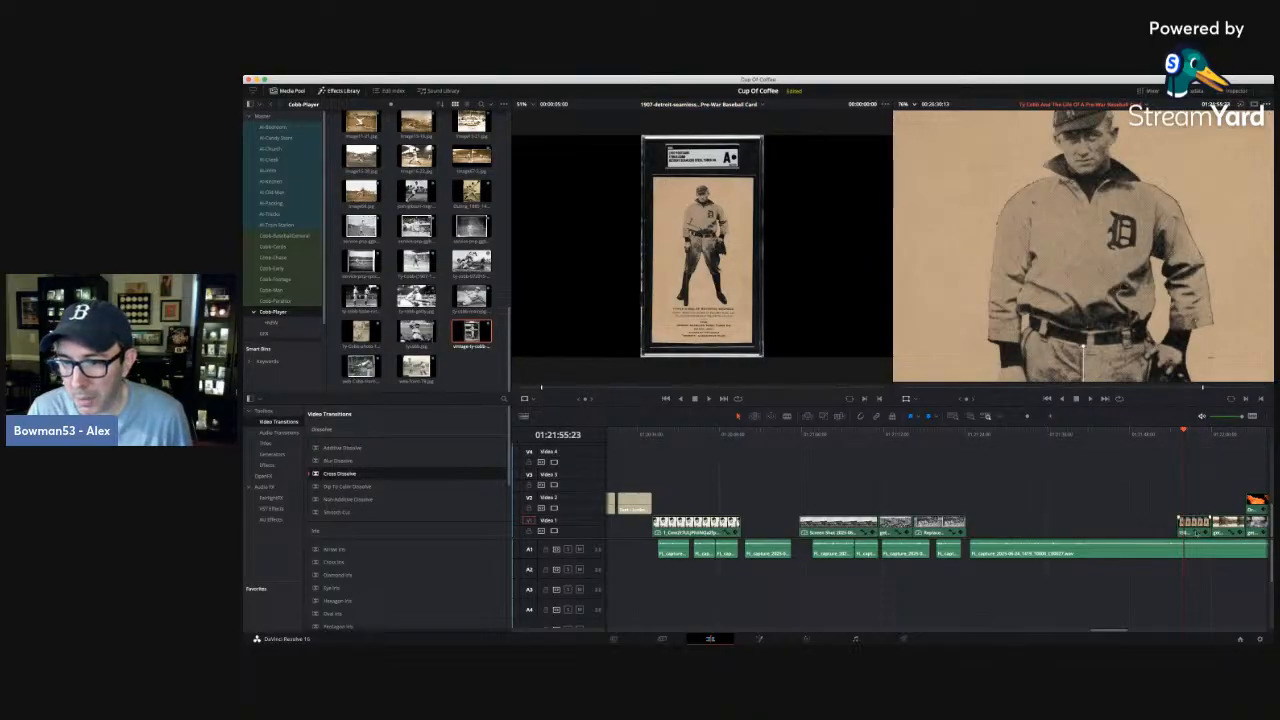
pyautogui.moveTo(1193, 523); pyautogui.dragTo(987, 524)
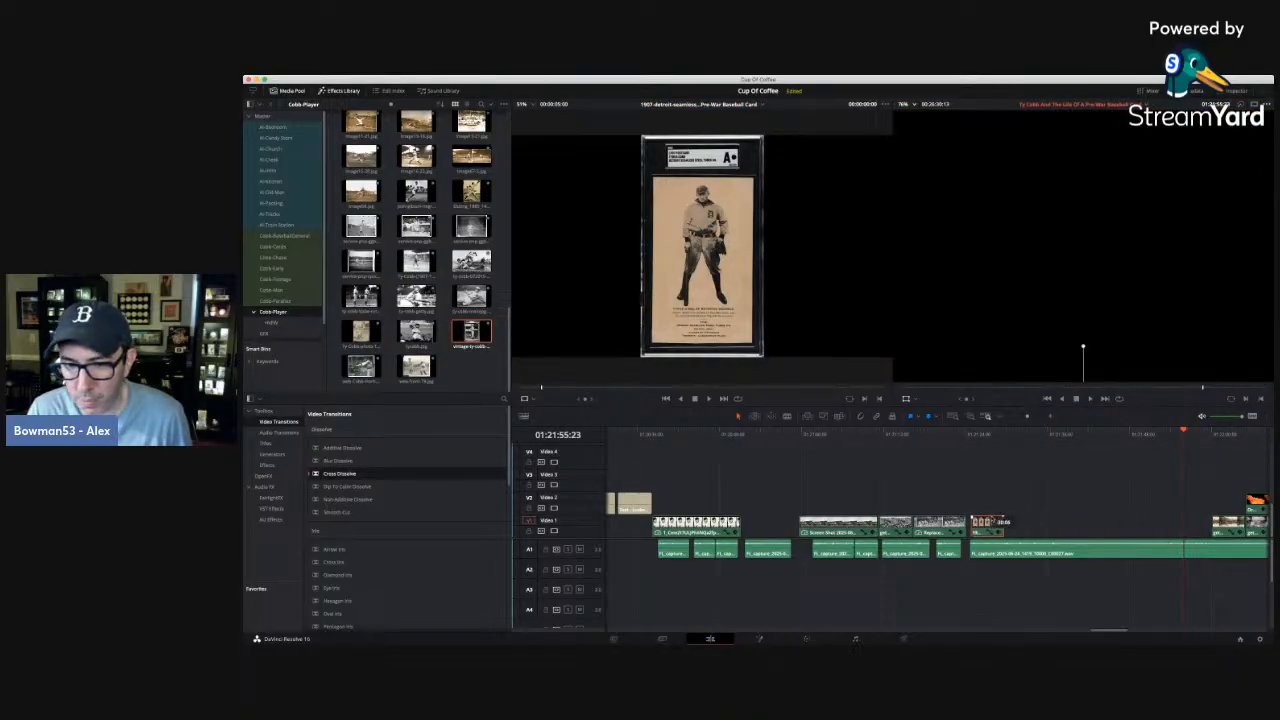
pyautogui.moveTo(964, 432)
pyautogui.mouseDown()
pyautogui.moveTo(1040, 432)
pyautogui.moveTo(986, 434)
pyautogui.mouseUp()
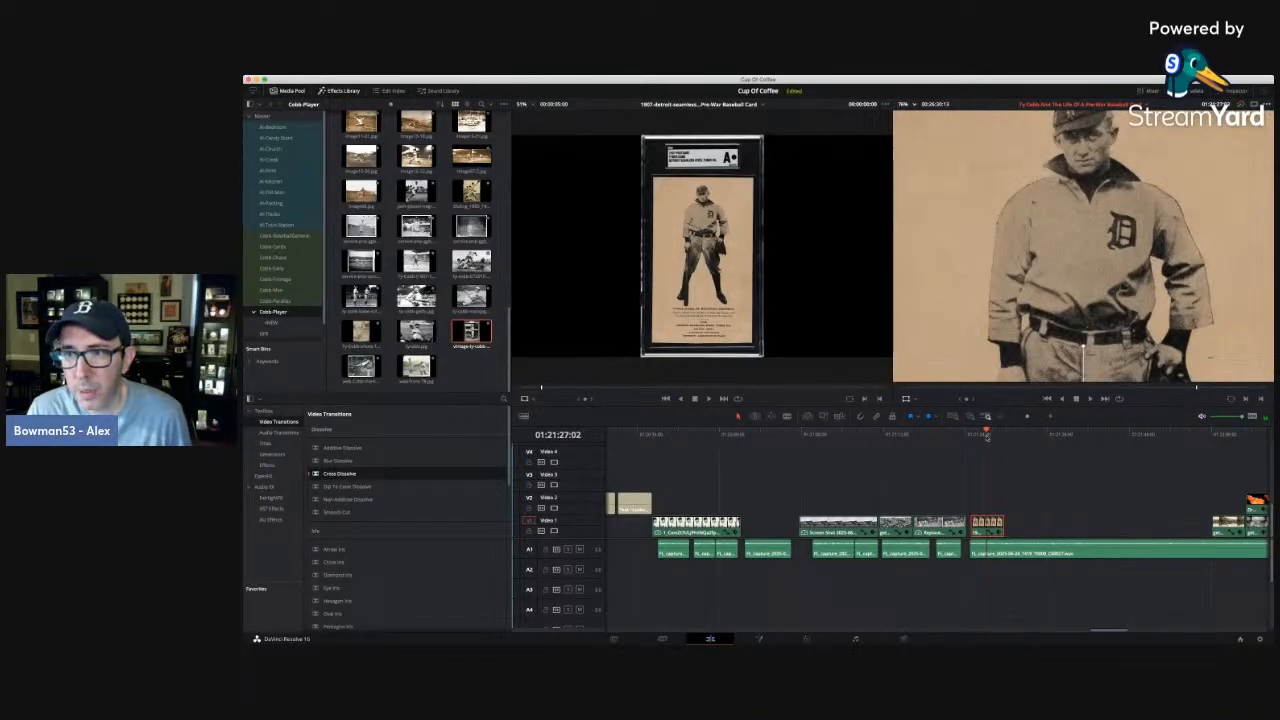
pyautogui.moveTo(987, 437); pyautogui.dragTo(987, 440)
pyautogui.press('space')
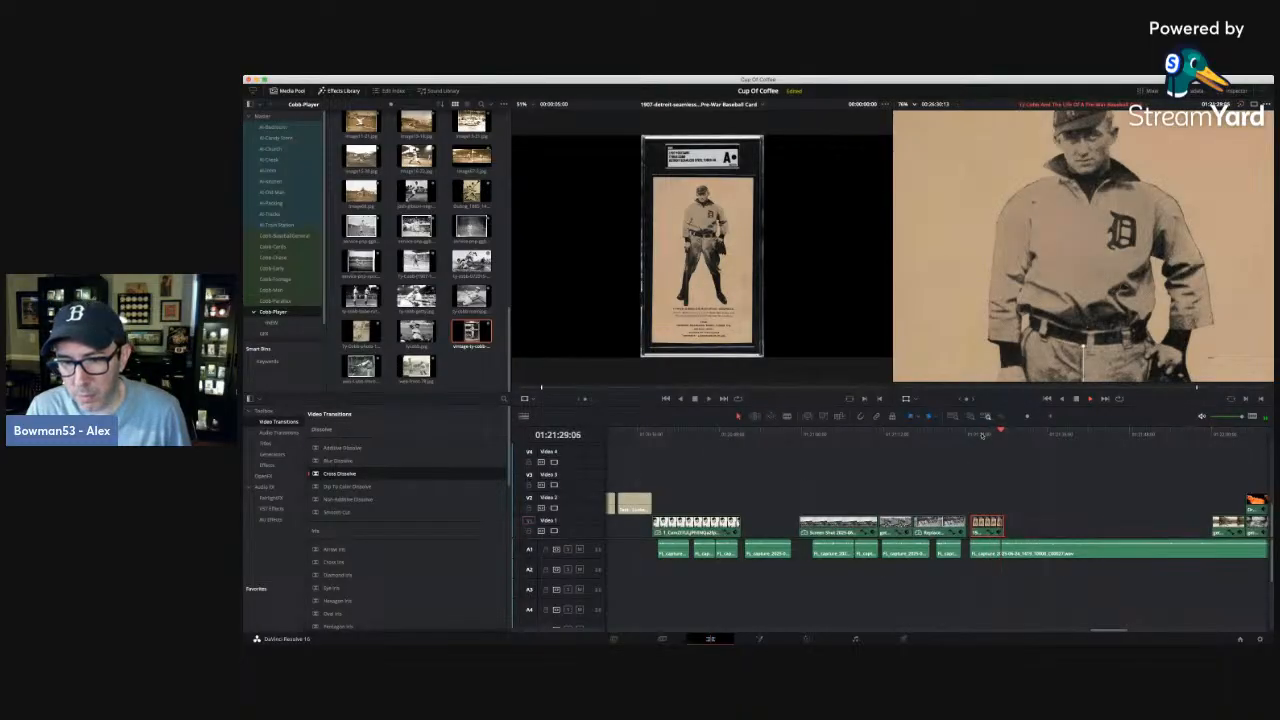
# Replay the narration under the card photo to find the cut point, and split the long narration clip at 01:21:29:13.
pyautogui.click(1051, 417)
pyautogui.click(1051, 417)
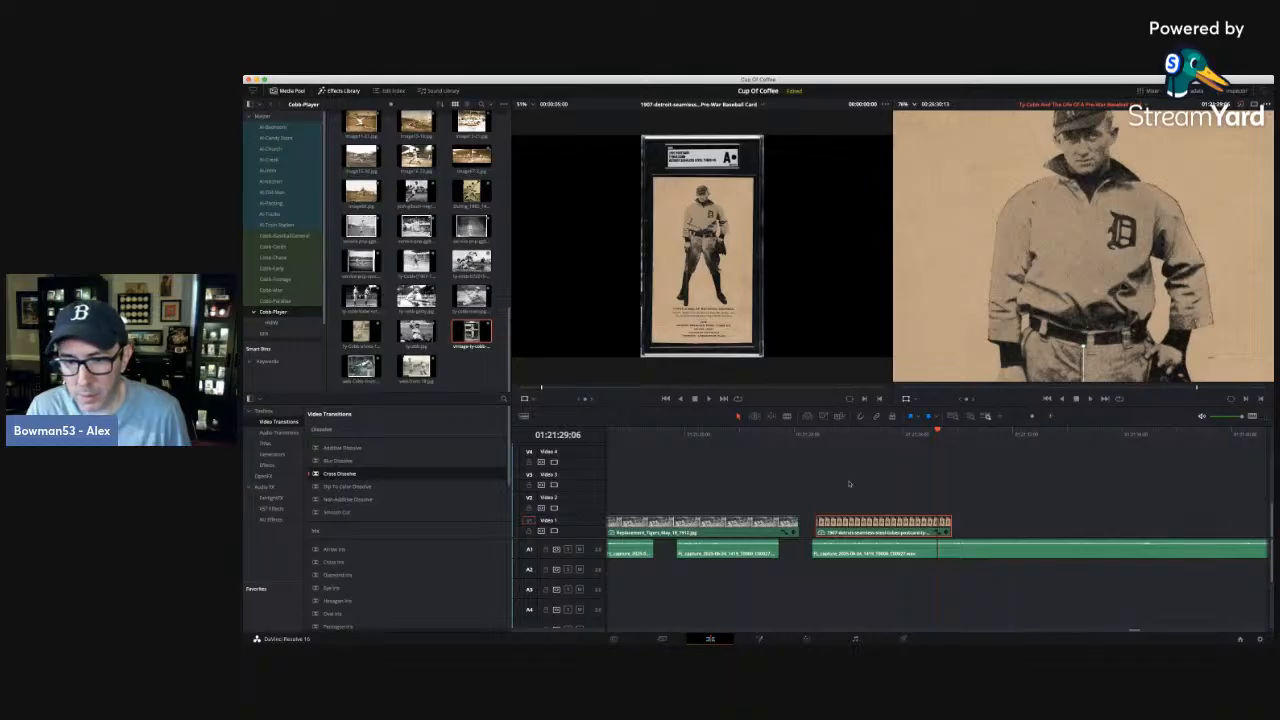
pyautogui.click(898, 435)
pyautogui.press('space')
pyautogui.press('space')
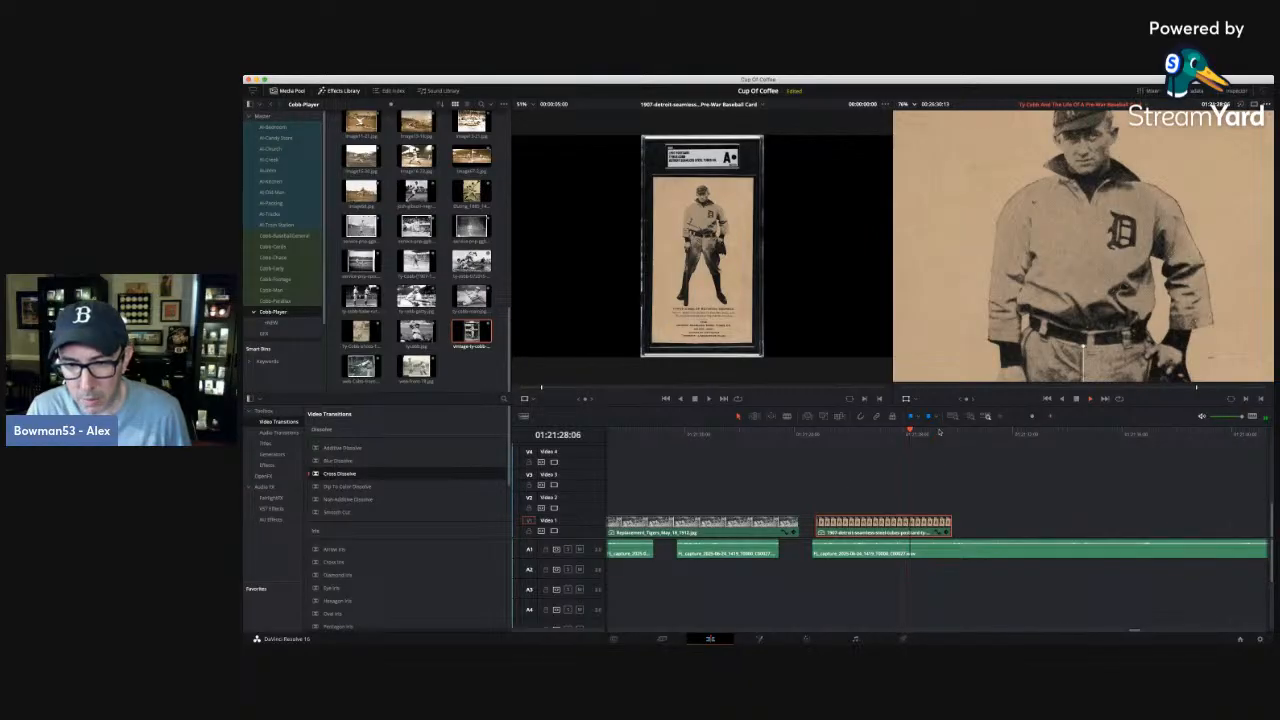
pyautogui.press('space')
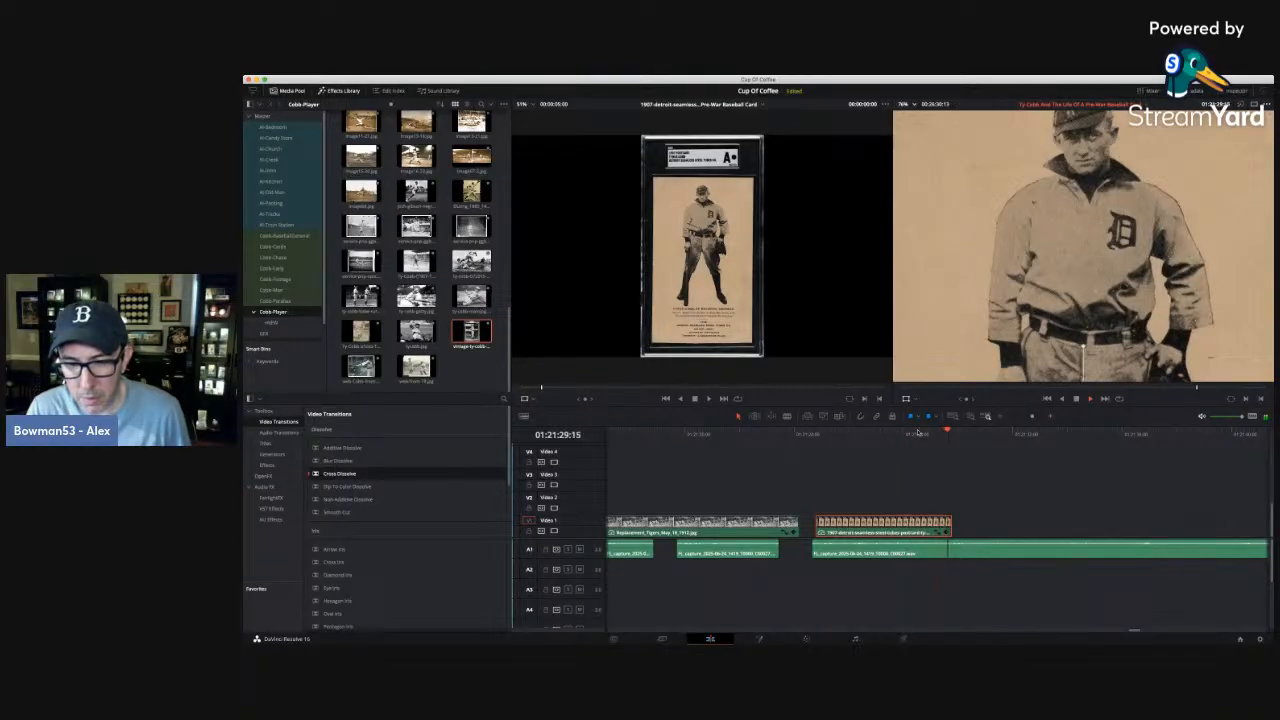
pyautogui.press('space')
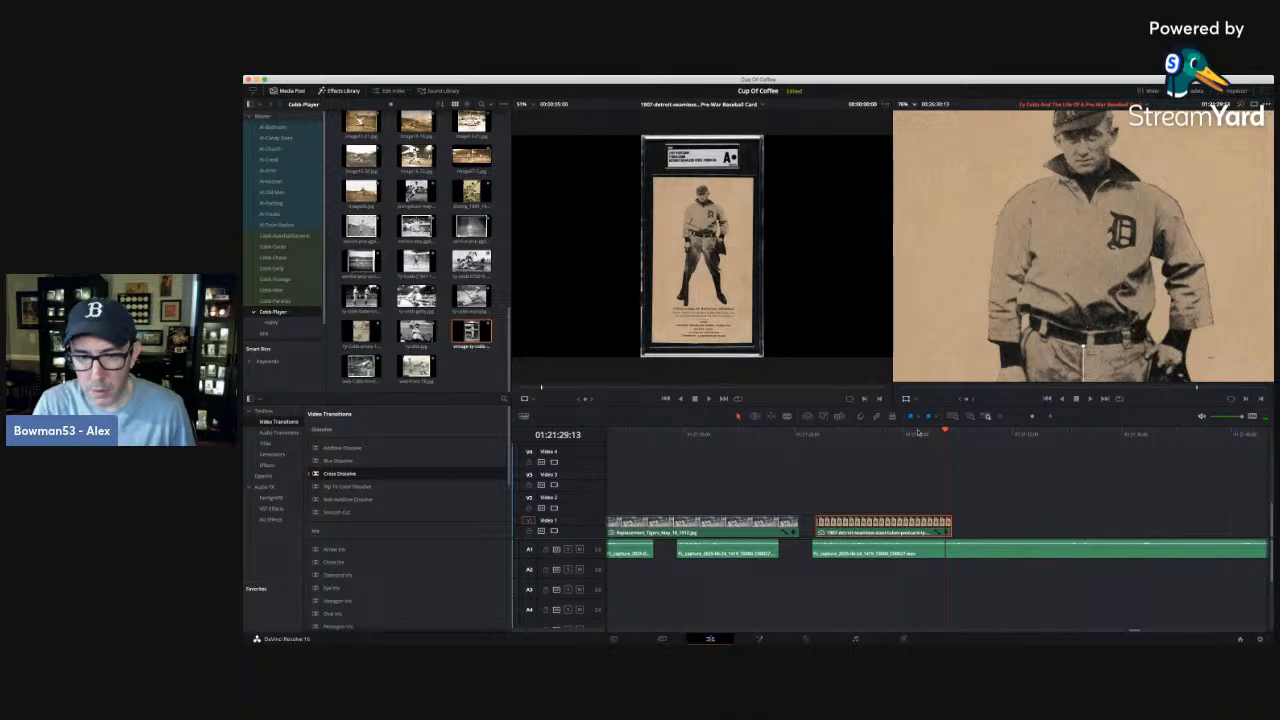
pyautogui.click(787, 417)
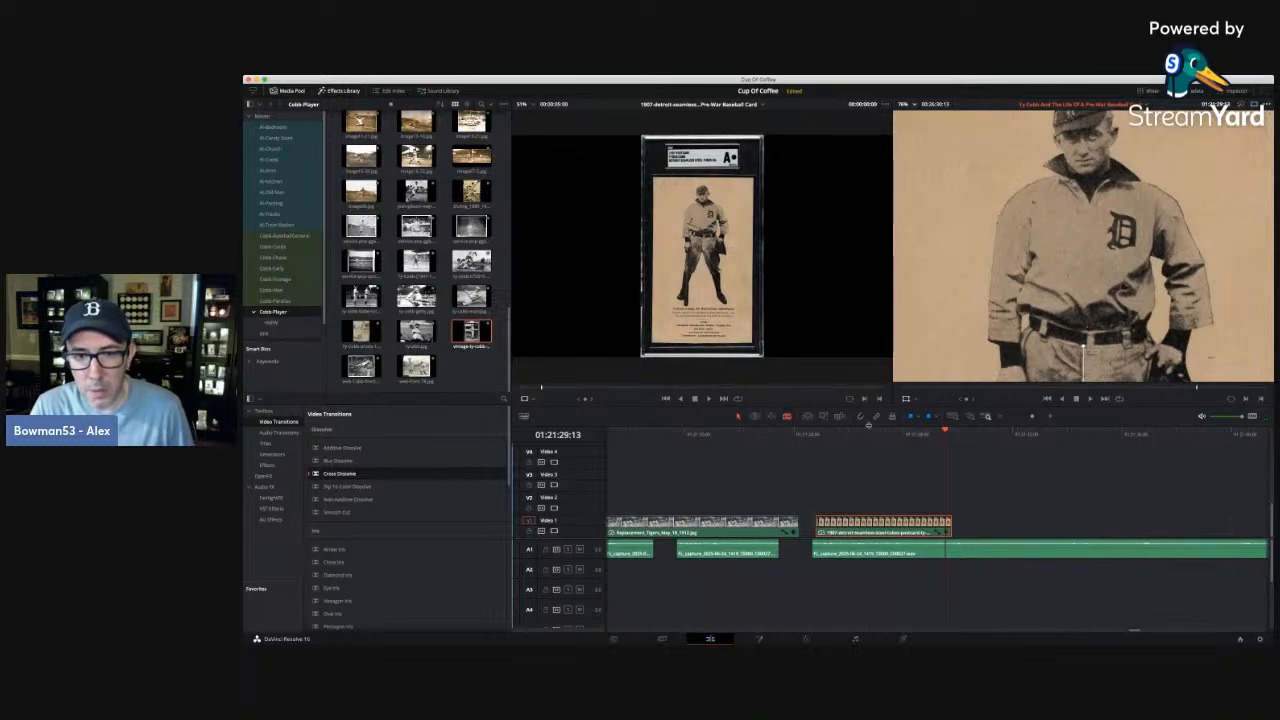
pyautogui.click(947, 552)
# Delete the narration segment before the cut, align the remaining narration with the card photo's start, and replay it.
pyautogui.press('space')
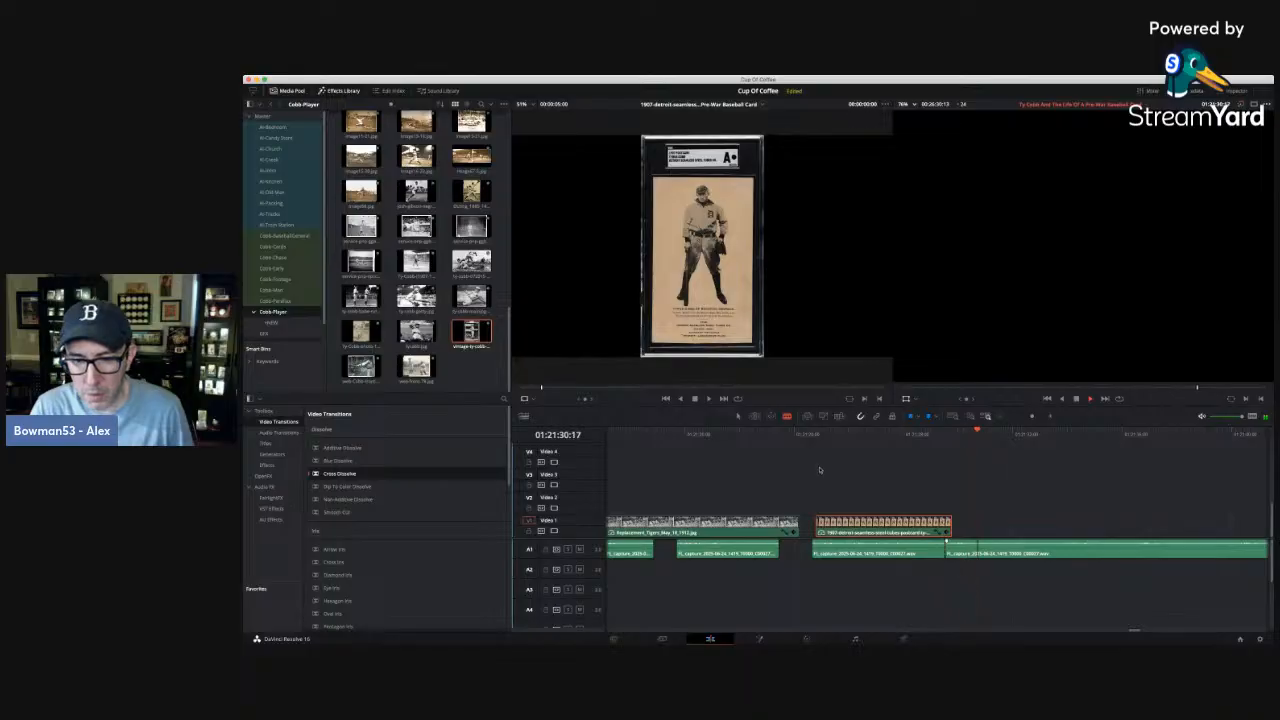
pyautogui.click(821, 430)
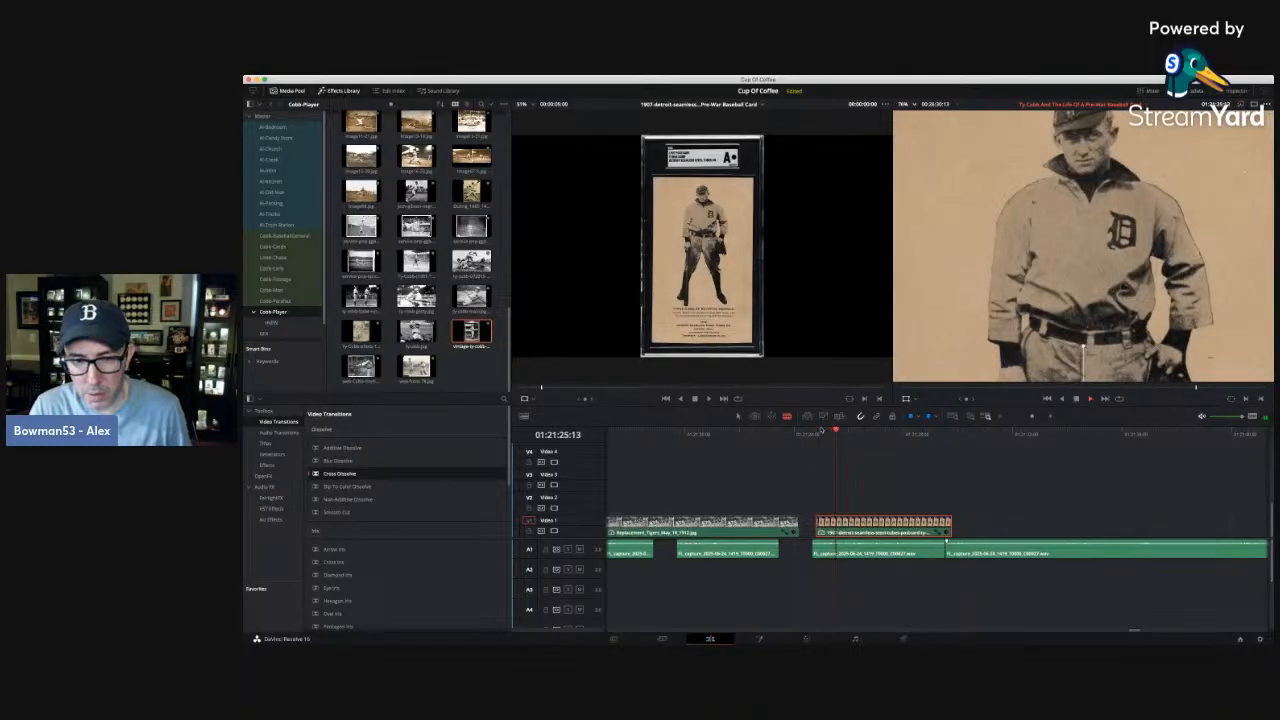
pyautogui.press('space')
pyautogui.press('a')
pyautogui.click(871, 553)
pyautogui.press('BackSpace')
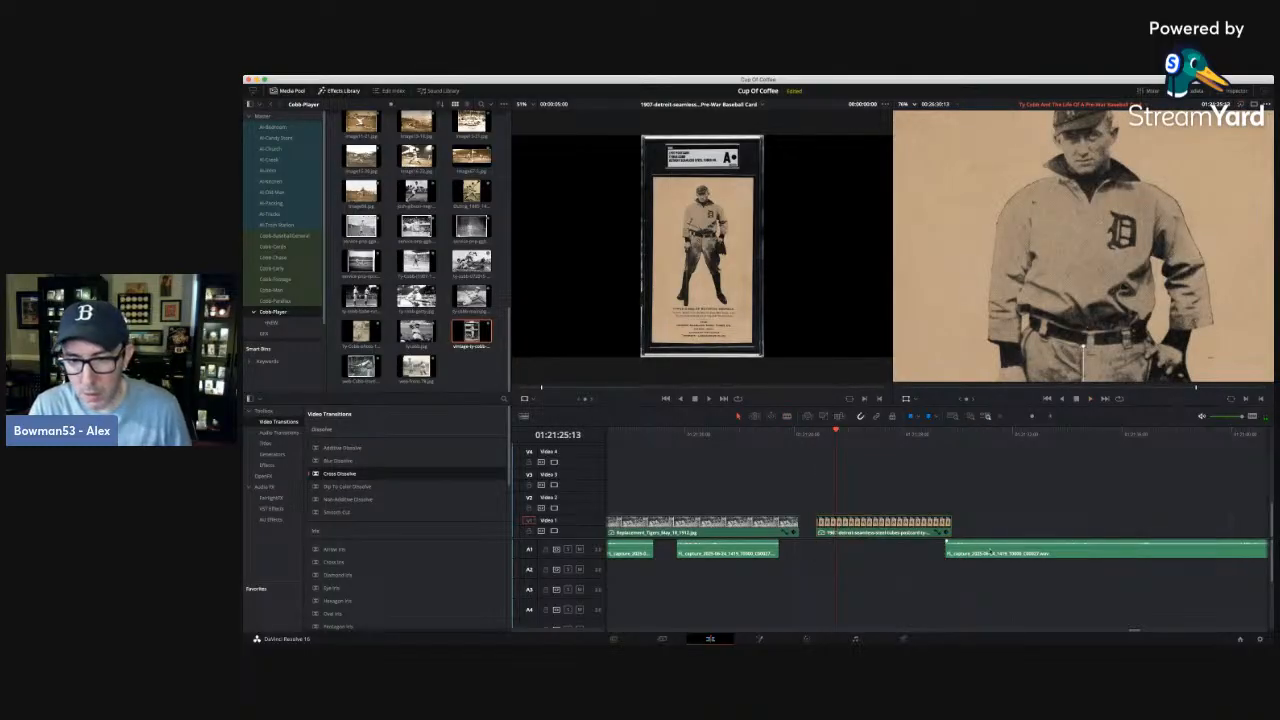
pyautogui.moveTo(996, 553); pyautogui.dragTo(870, 553)
pyautogui.press('space')
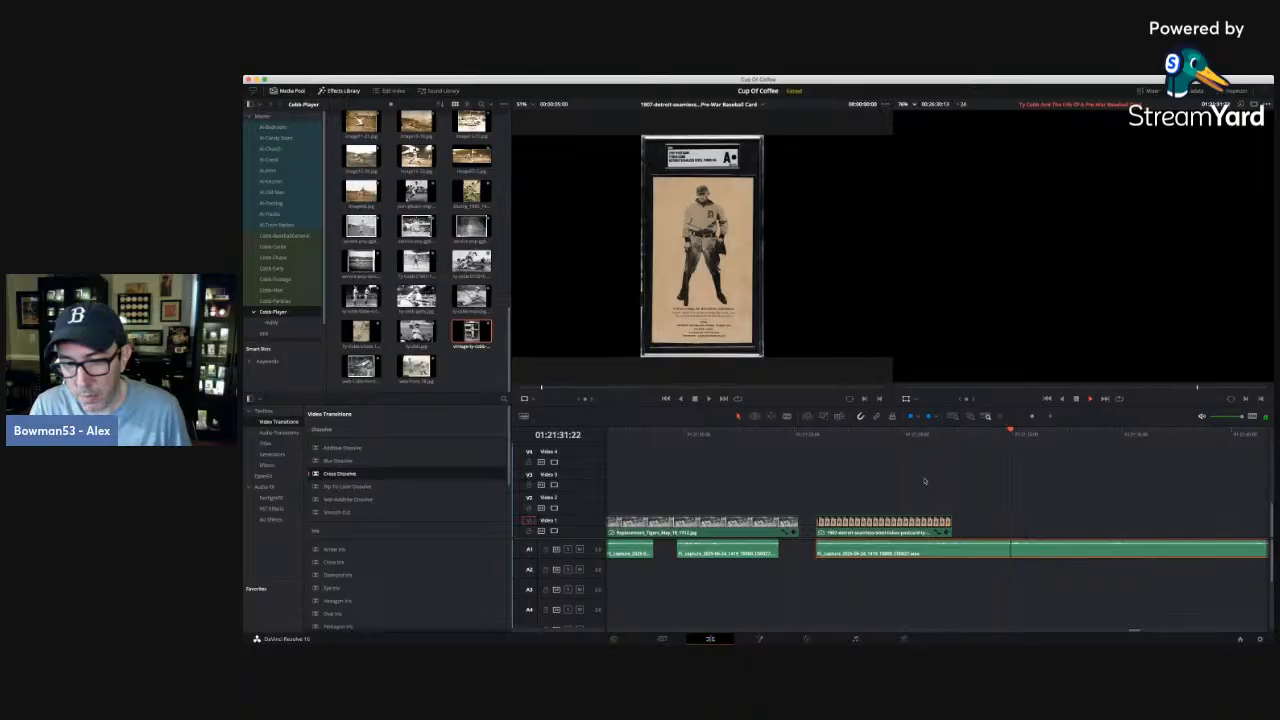
# Replay the narration after the Detroit card photo, split it at 01:21:31:03 and 01:21:31:15, and delete the short segment between the cuts.
pyautogui.click(966, 433)
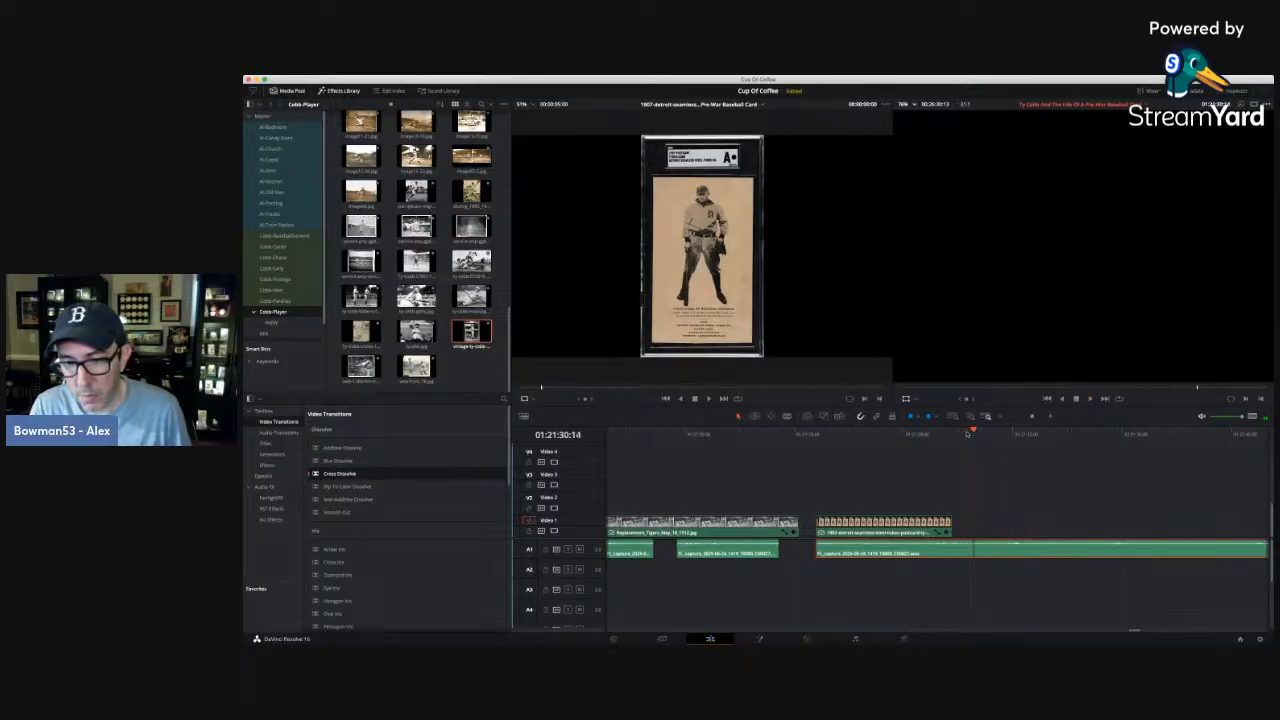
pyautogui.press('space')
pyautogui.click(787, 416)
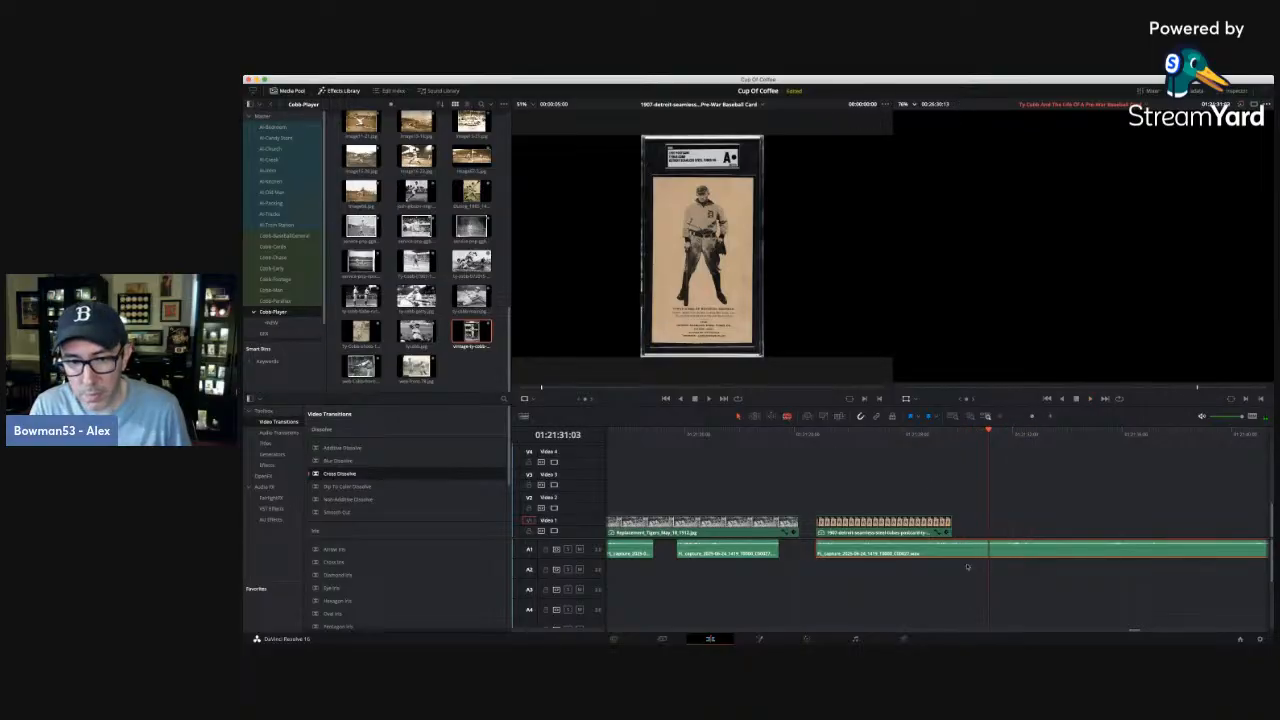
pyautogui.click(988, 553)
pyautogui.press('space')
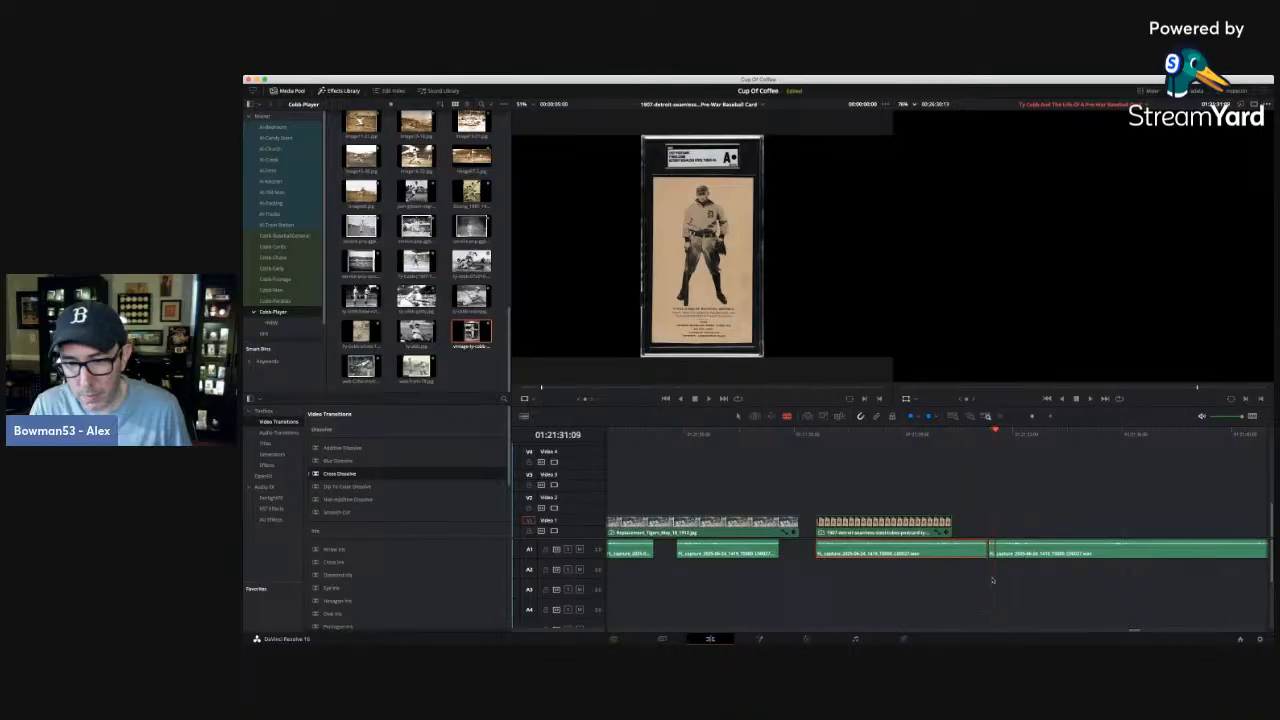
pyautogui.moveTo(989, 551); pyautogui.dragTo(1007, 549)
pyautogui.press('a')
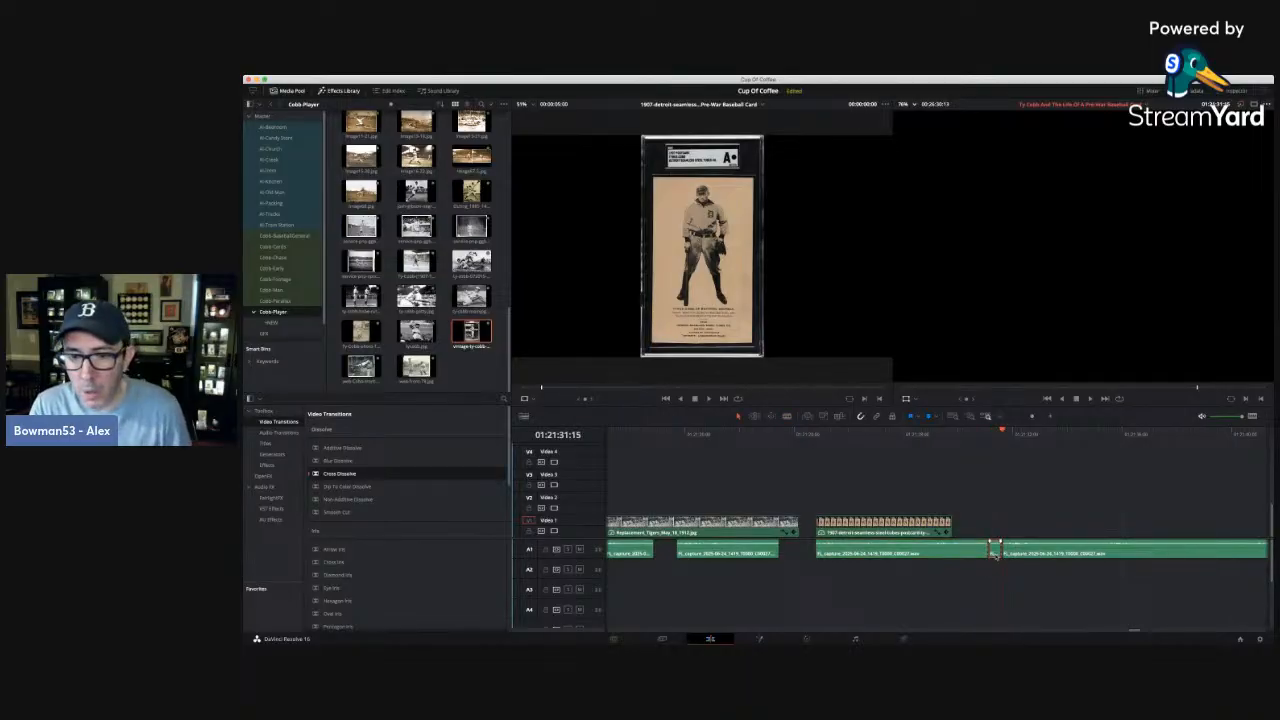
pyautogui.press('BackSpace')
# Move the Detroit card photo later on Video 1, over the long narration clip at around 01:21:40.
pyautogui.click(1000, 418)
pyautogui.click(1000, 418)
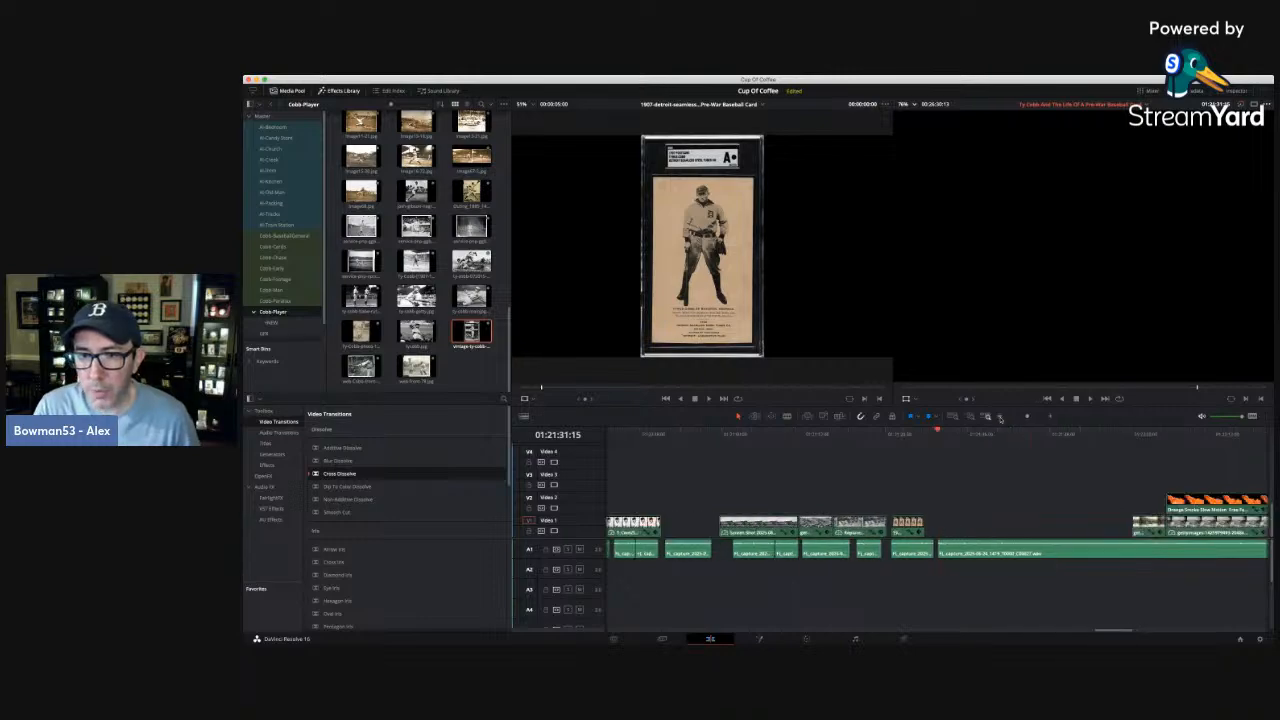
pyautogui.click(1000, 418)
pyautogui.click(1044, 433)
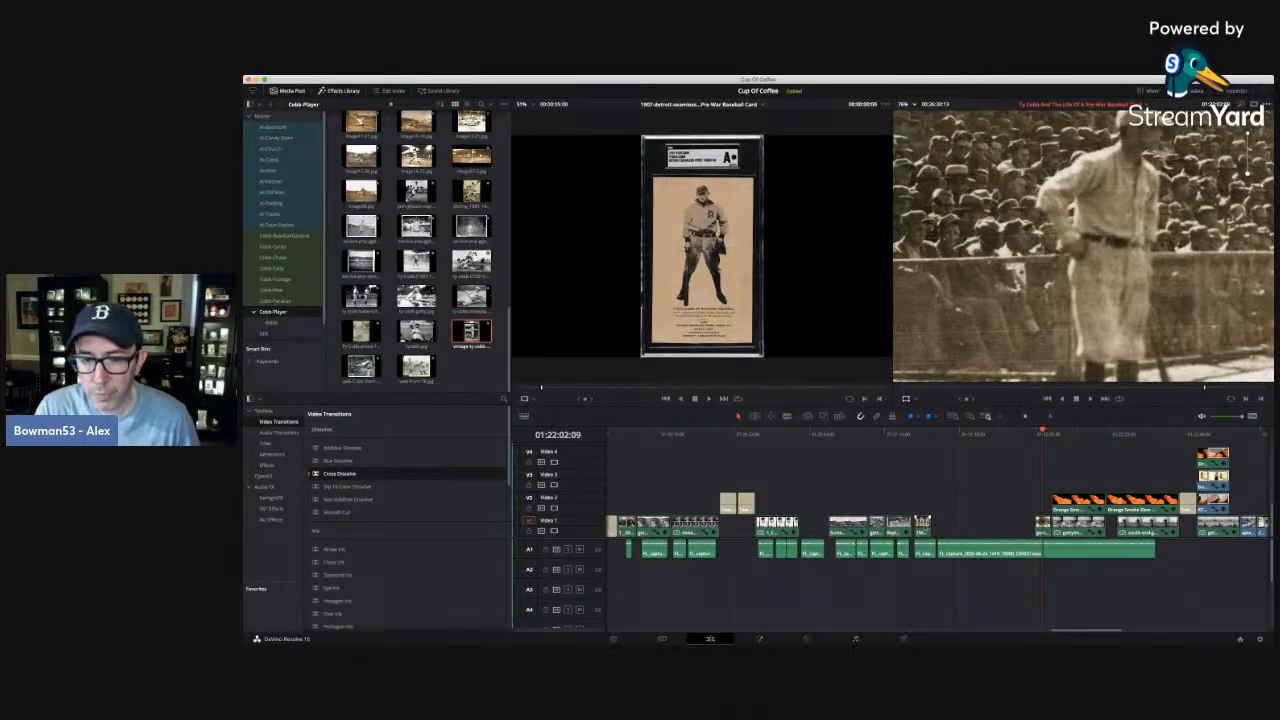
pyautogui.moveTo(922, 522); pyautogui.dragTo(966, 522)
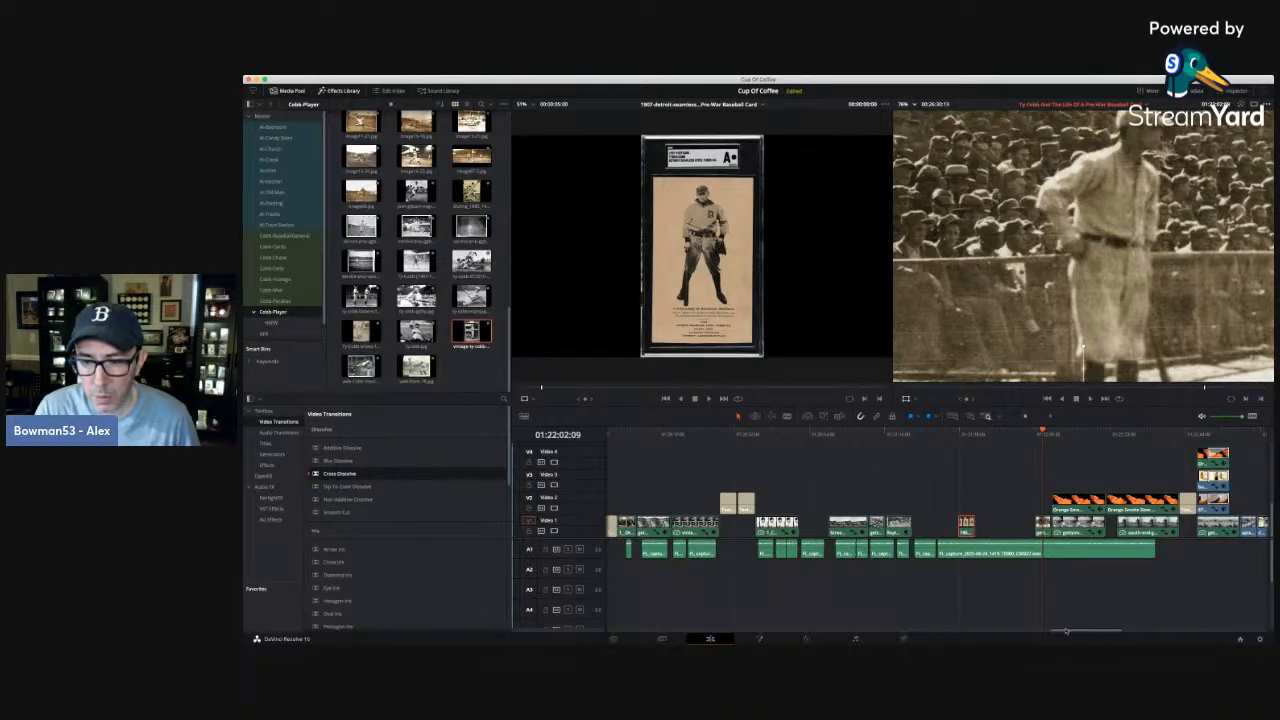
# Examine the later photos and narration up to about 01:23:59:01, and the section around the moved card photo from 01:21:24:19 to 01:21:40:03.
pyautogui.moveTo(1065, 630)
pyautogui.mouseDown()
pyautogui.moveTo(1165, 629)
pyautogui.moveTo(1050, 632)
pyautogui.moveTo(1102, 633)
pyautogui.moveTo(1062, 634)
pyautogui.moveTo(1085, 634)
pyautogui.mouseUp()
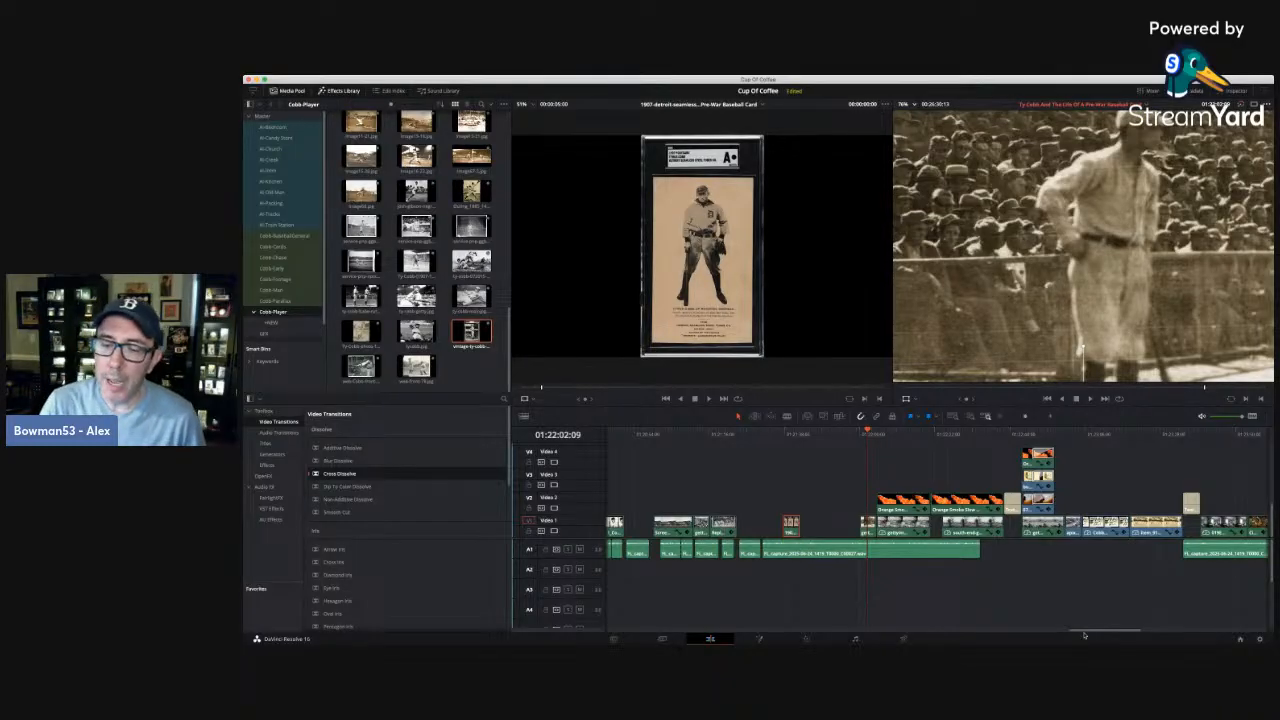
pyautogui.moveTo(1084, 632); pyautogui.dragTo(1105, 633)
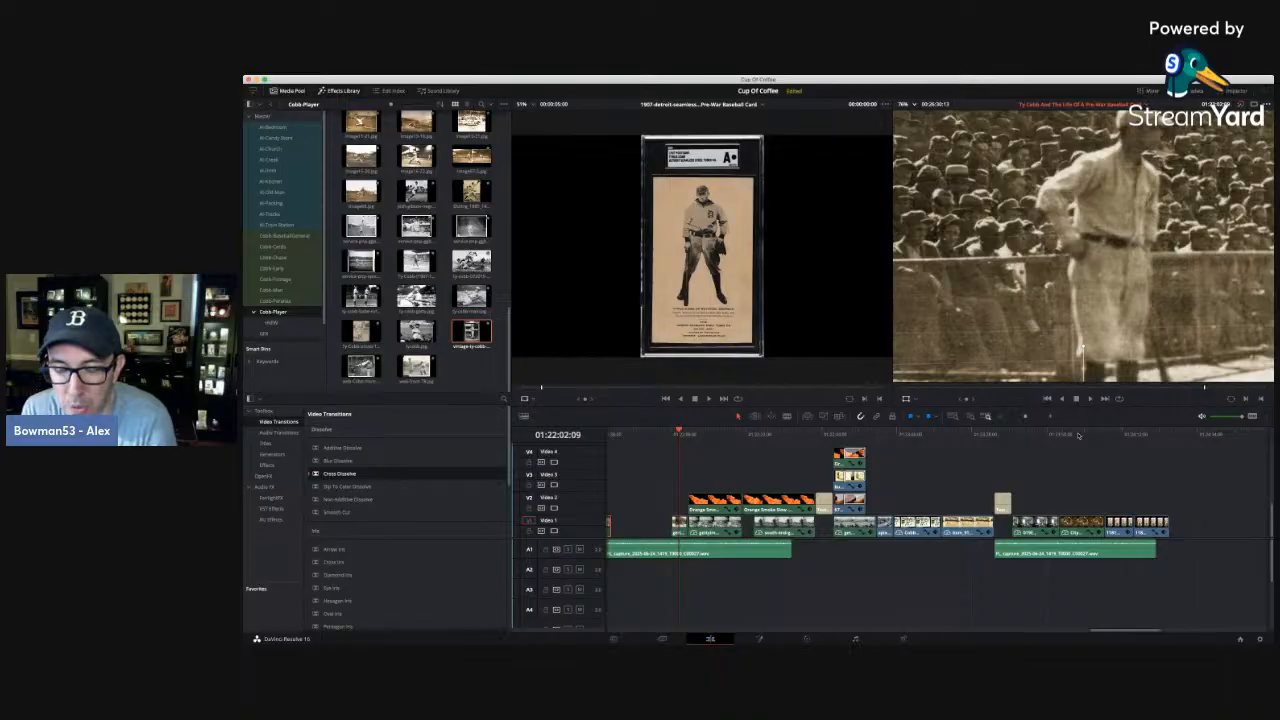
pyautogui.click(1077, 434)
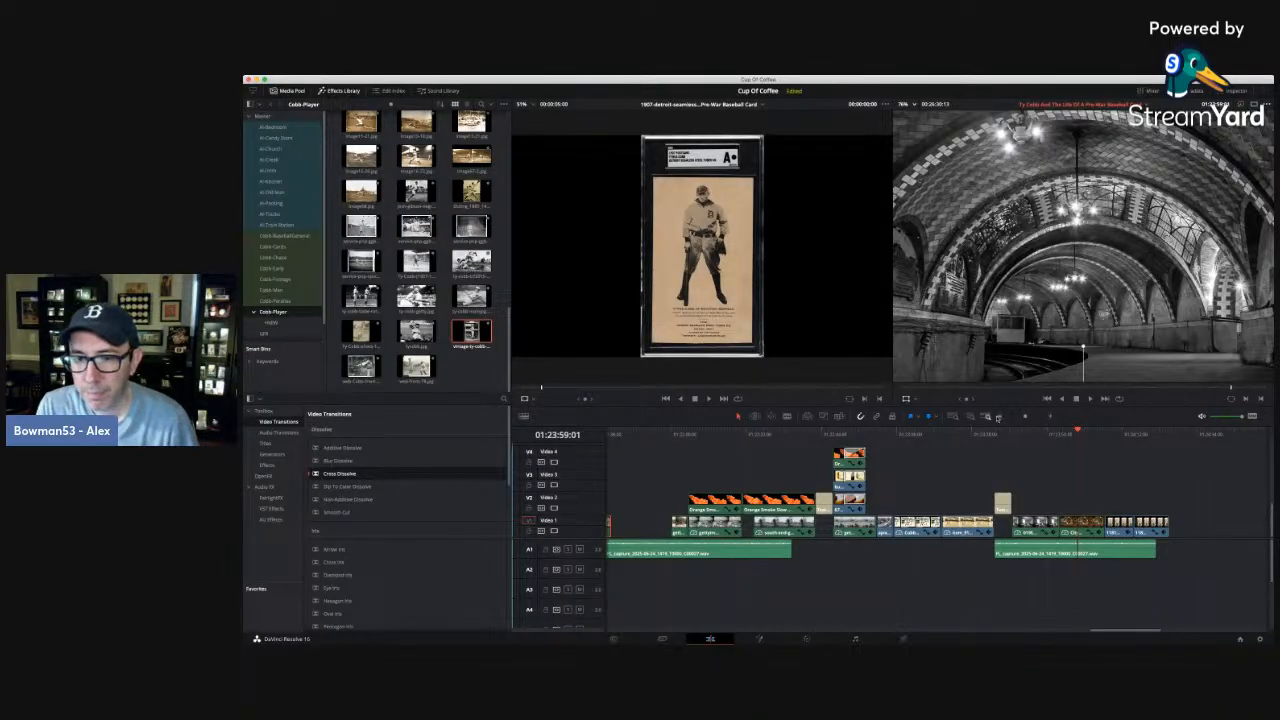
pyautogui.click(997, 418)
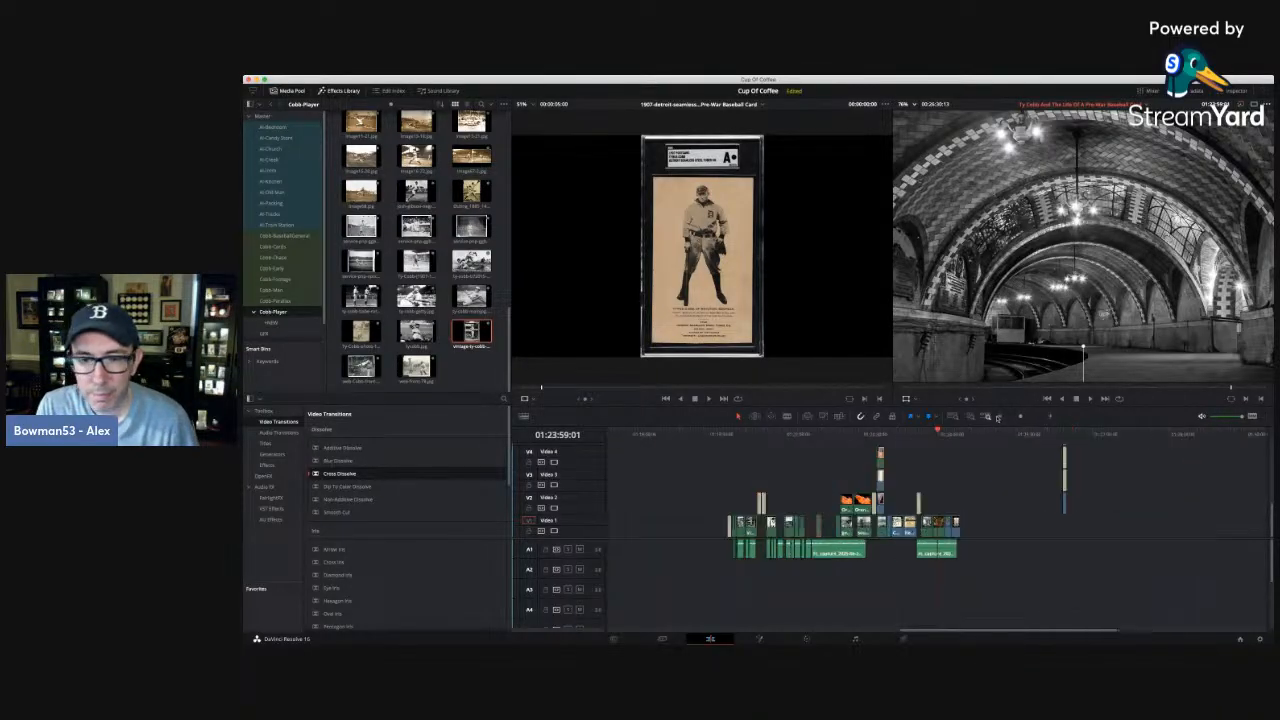
pyautogui.click(805, 434)
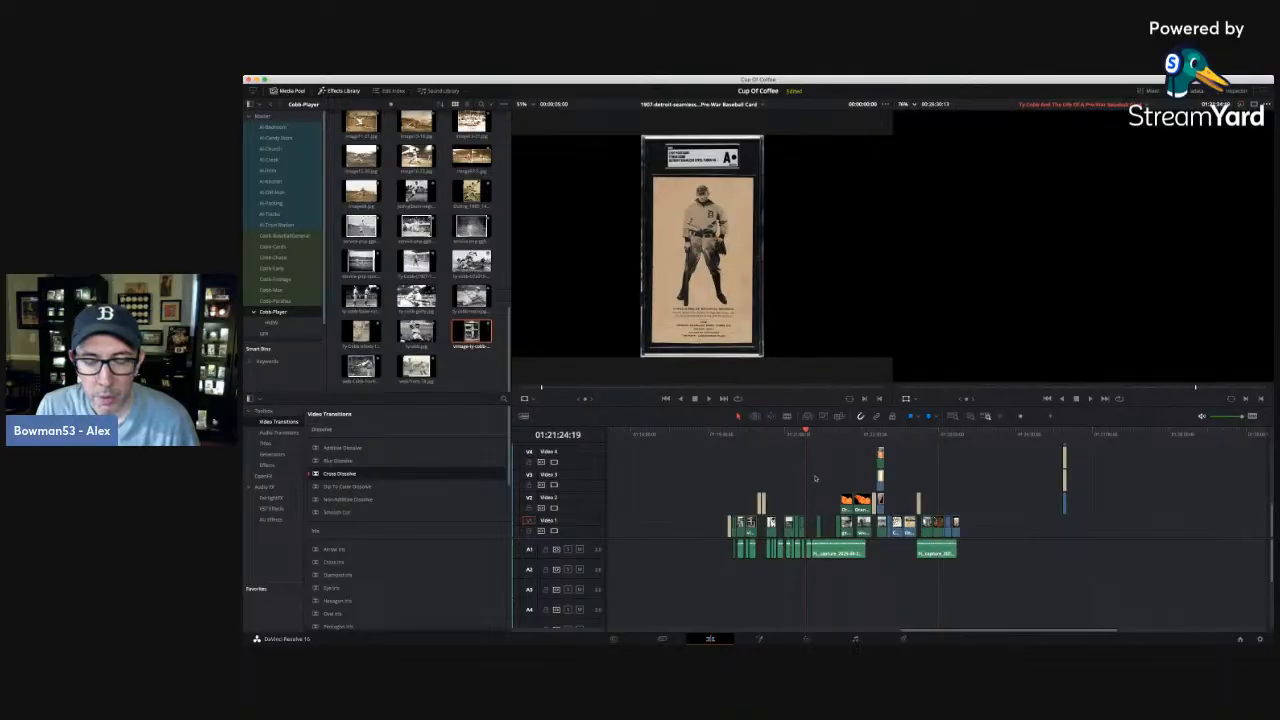
pyautogui.click(1051, 418)
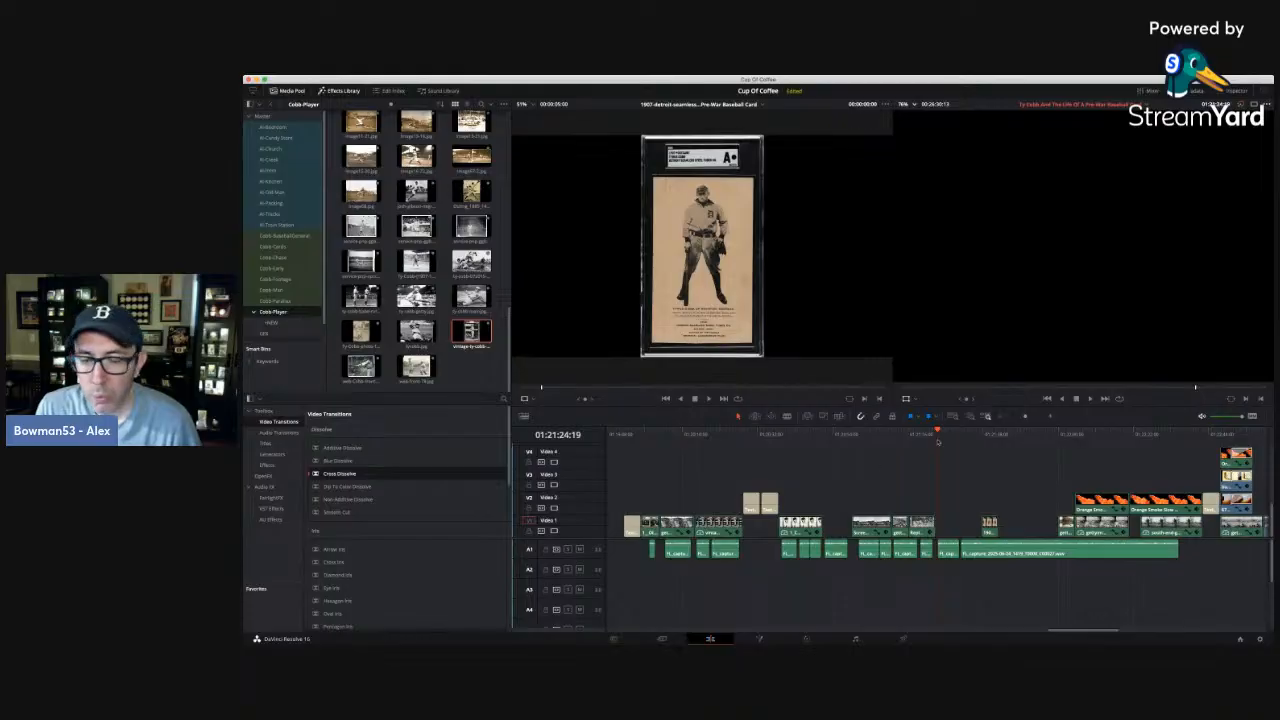
pyautogui.moveTo(927, 435); pyautogui.dragTo(938, 436)
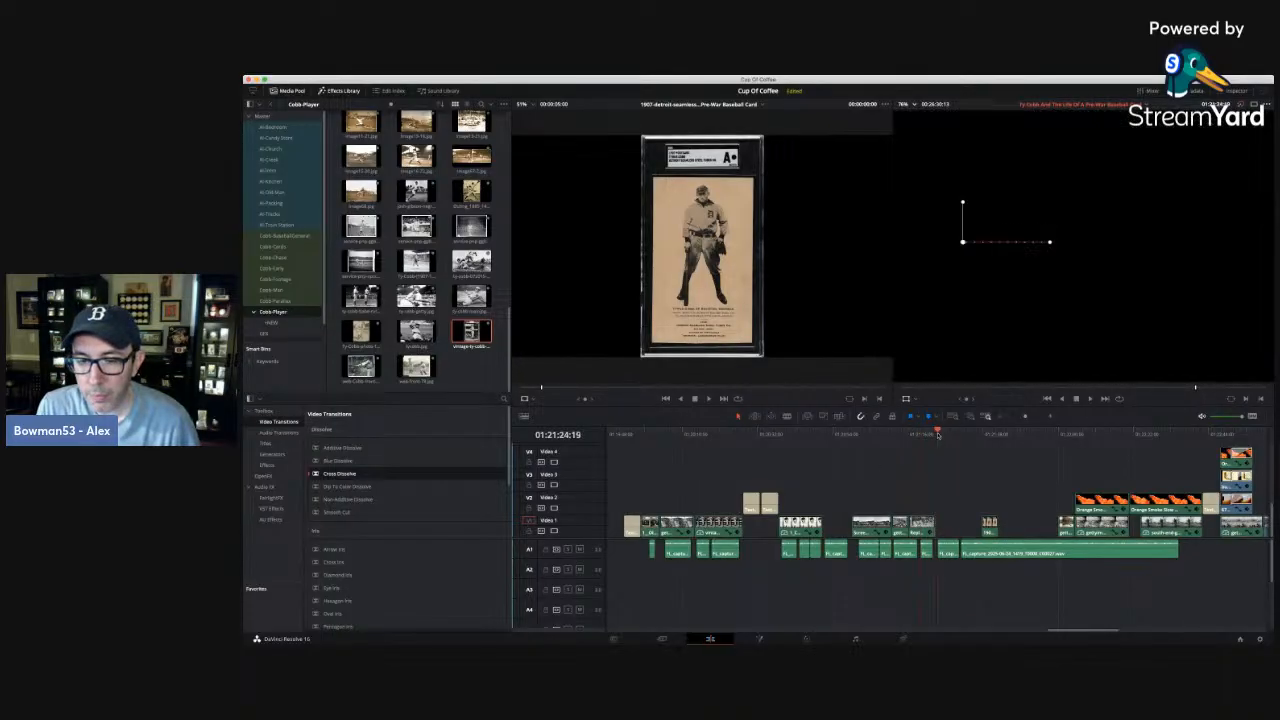
pyautogui.click(990, 433)
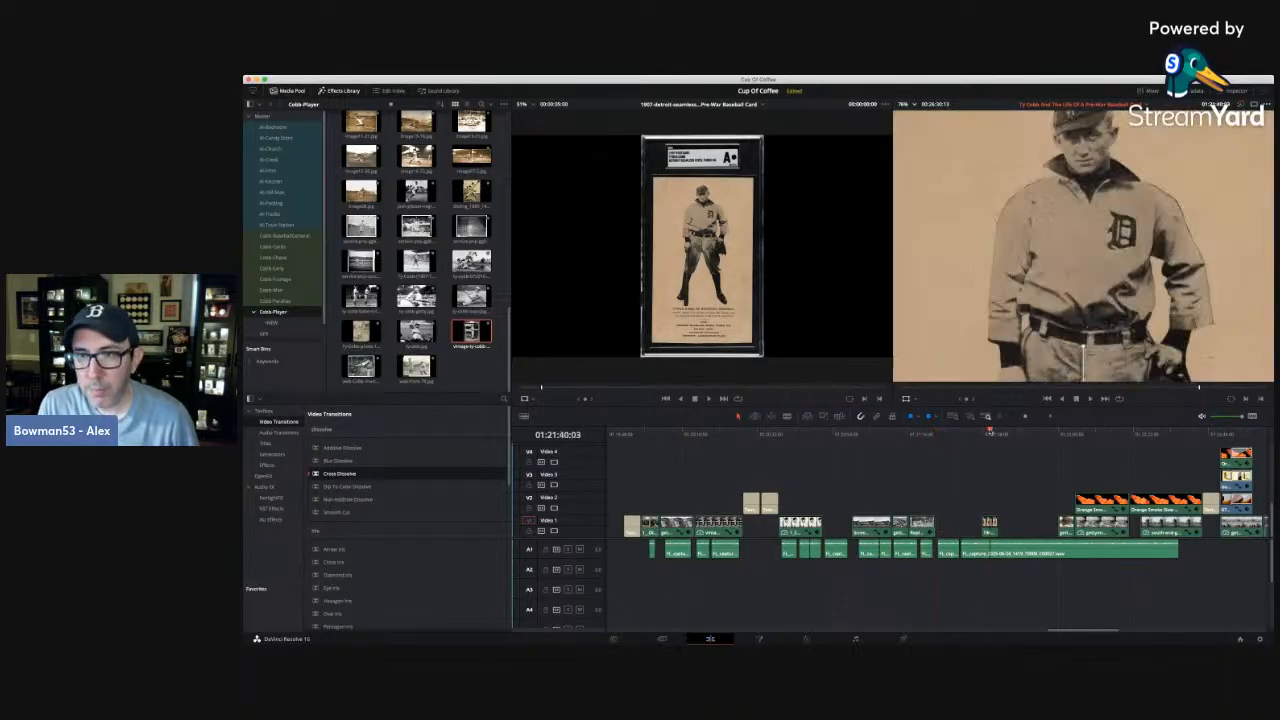
pyautogui.click(962, 433)
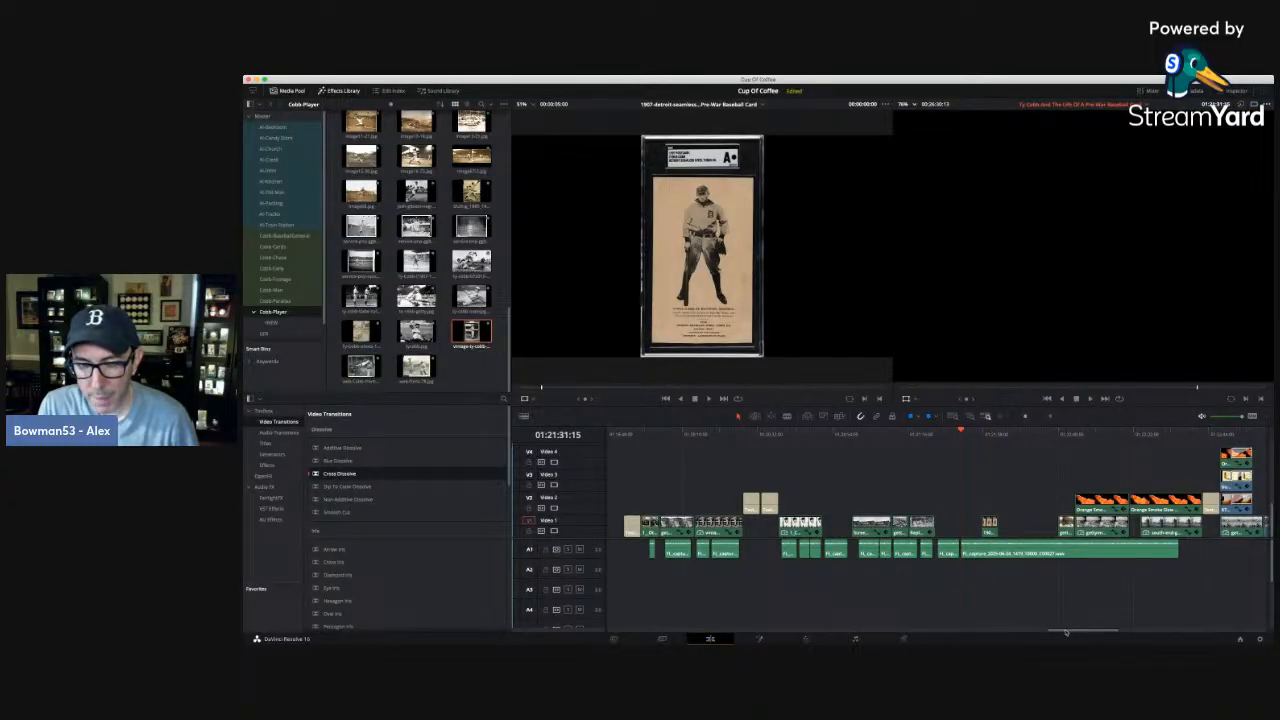
pyautogui.hscroll(2, 1070, 630)
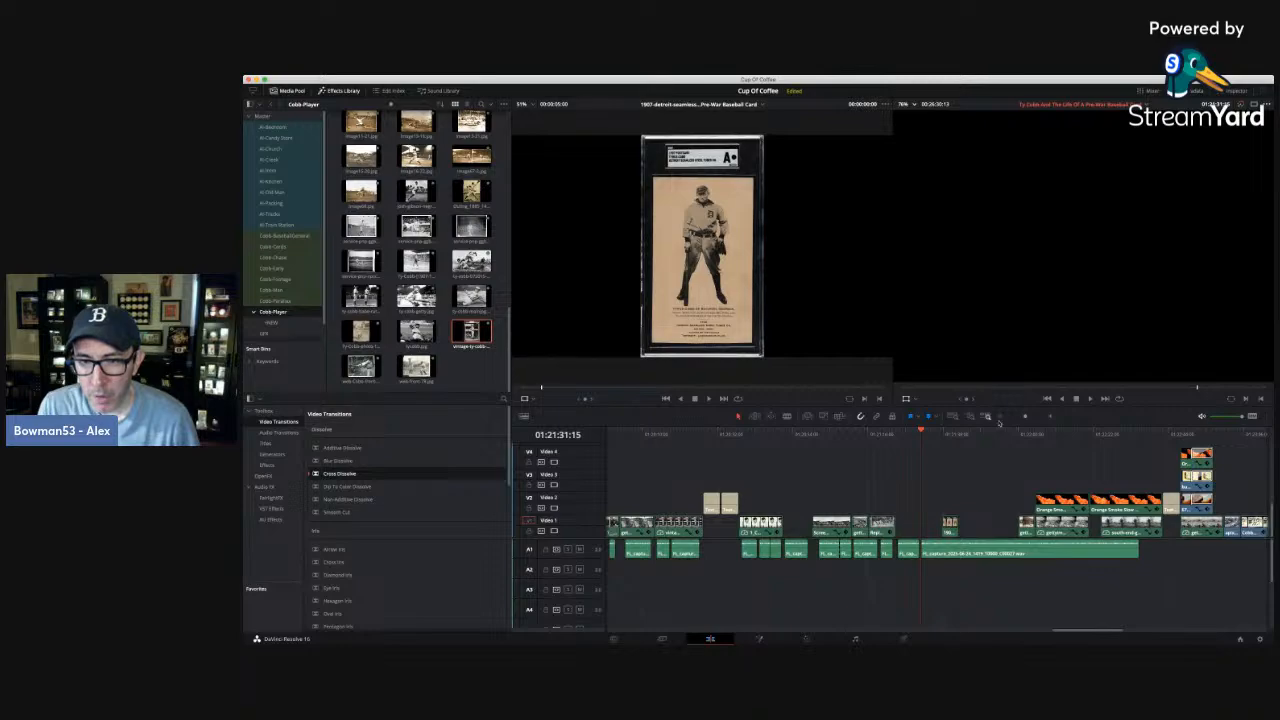
# Go back to the opening section of the timeline and examine its frames at about 01:00:47:16 and 01:00:59:20.
pyautogui.click(1000, 417)
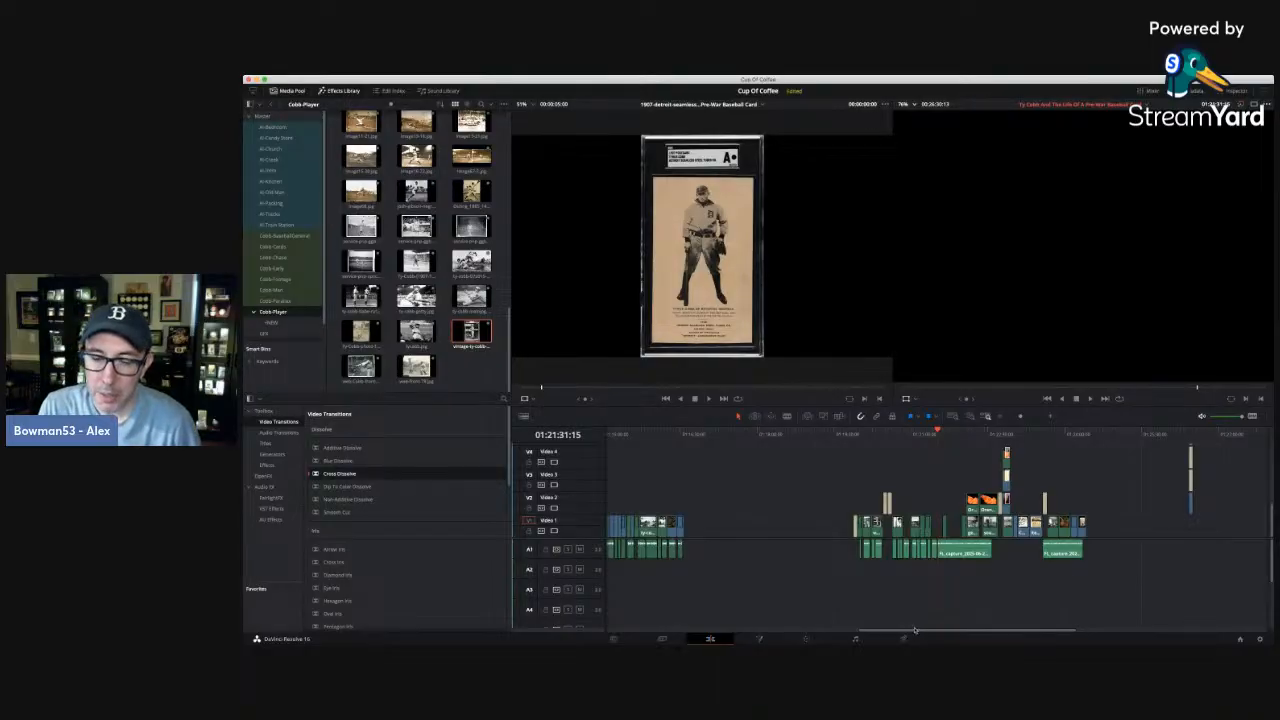
pyautogui.moveTo(916, 631); pyautogui.dragTo(662, 634)
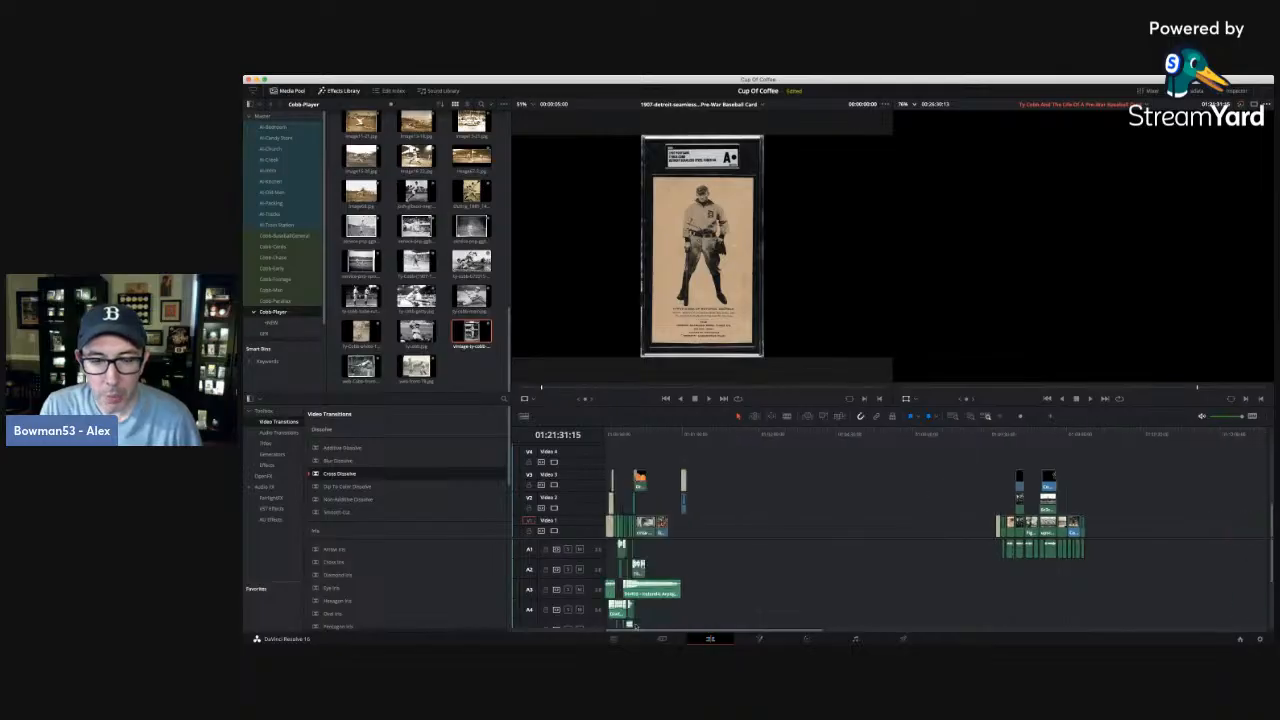
pyautogui.click(645, 434)
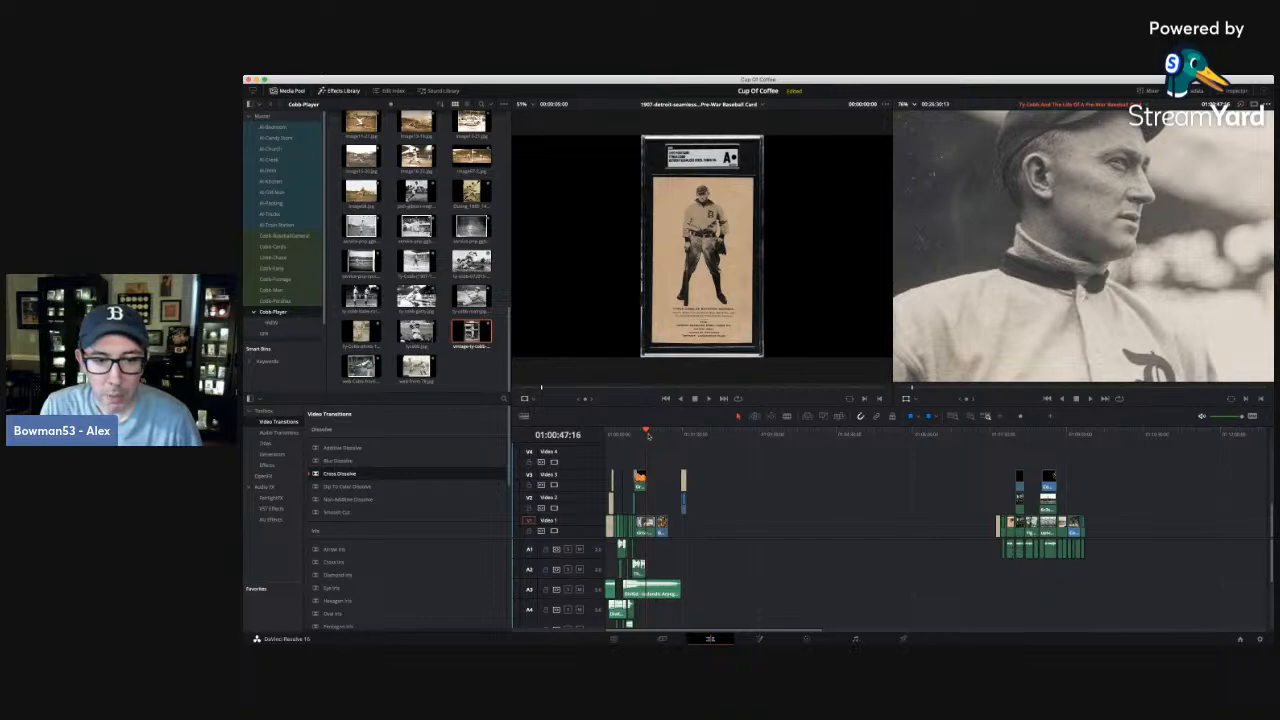
pyautogui.click(660, 434)
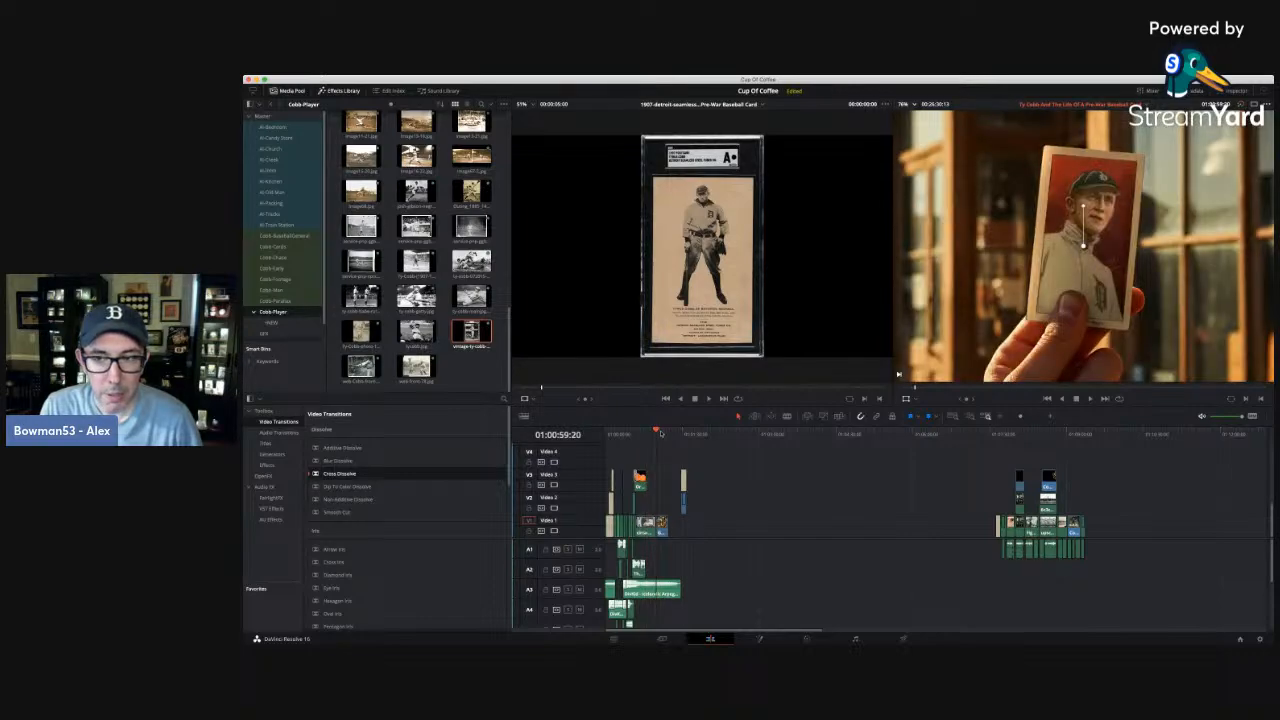